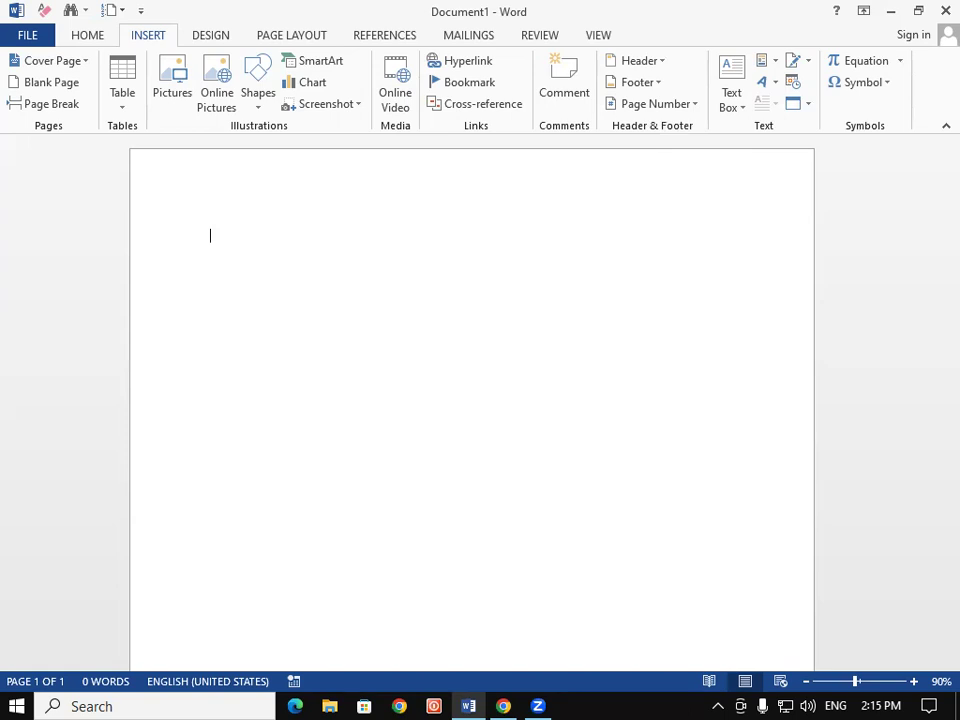
# Generate sample text with =rand(200), remove space after paragraphs, and enlarge all text to 18 pt
pyautogui.write('I')
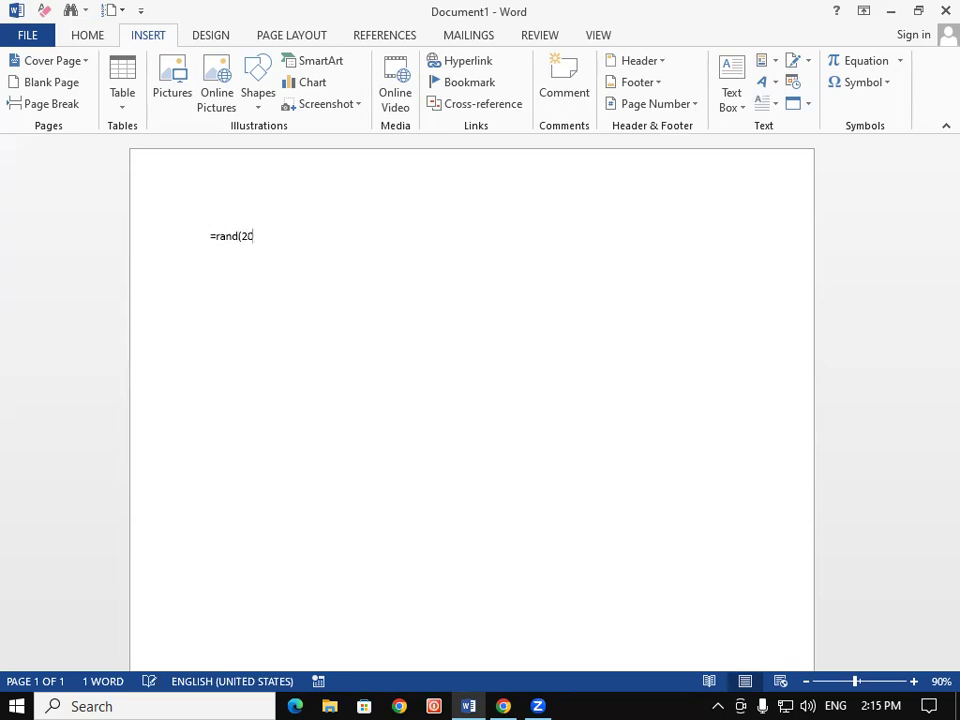
pyautogui.write('rand(200)')
pyautogui.press('Return')
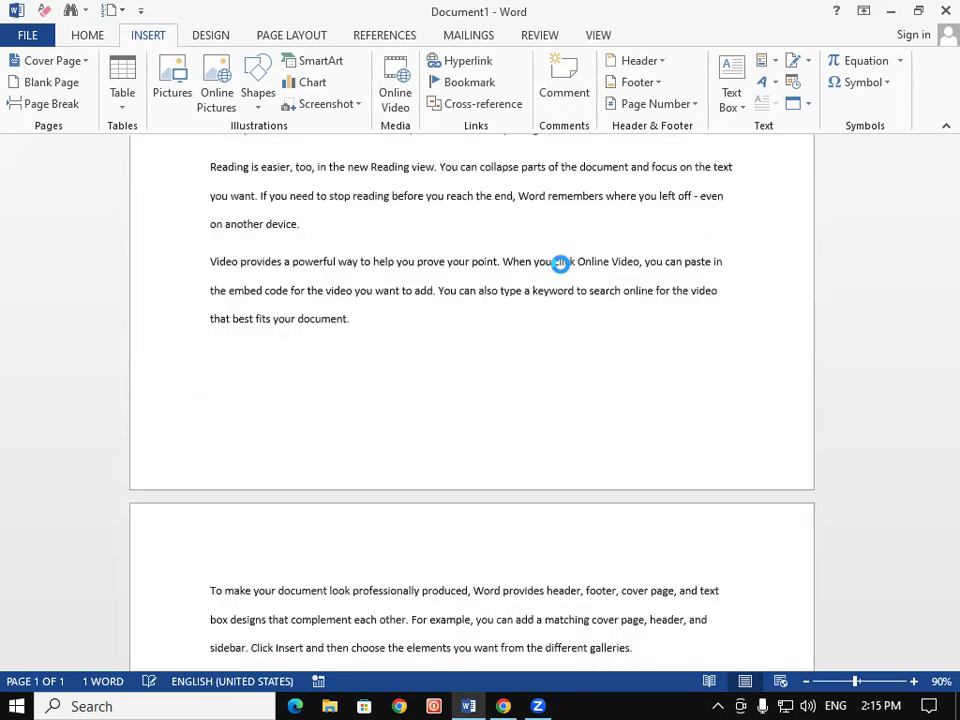
pyautogui.hotkey('ctrl', 'a')
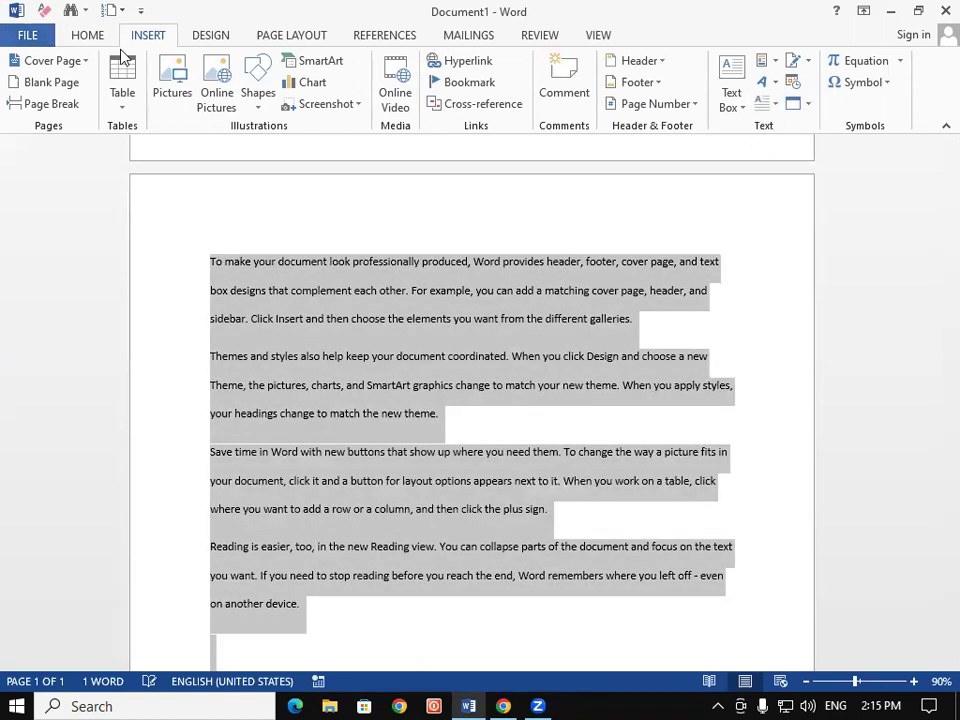
pyautogui.click(87, 35)
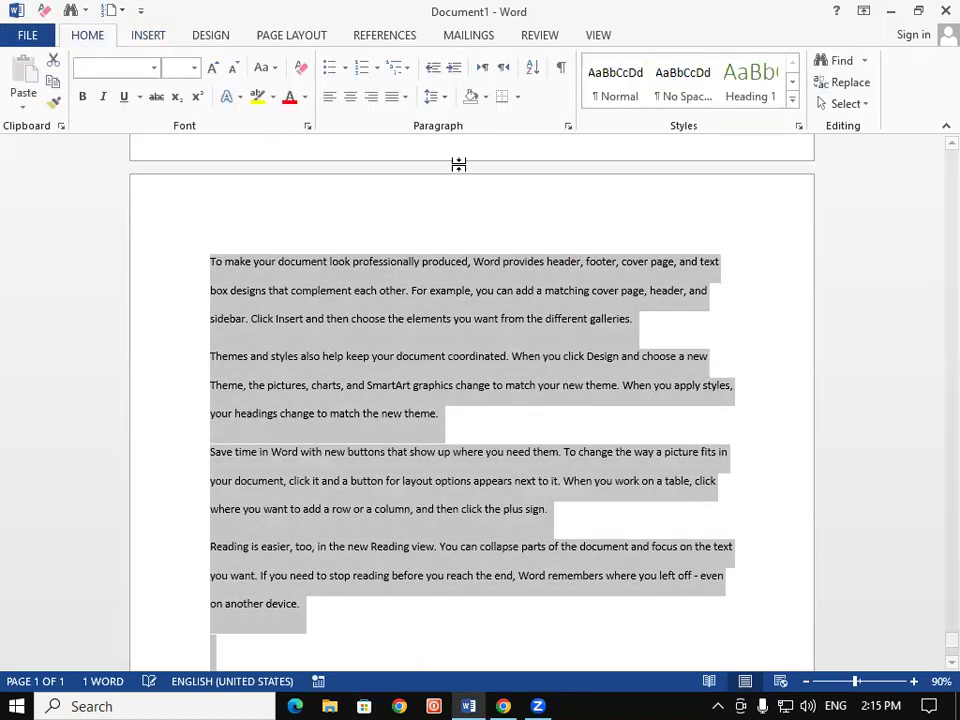
pyautogui.click(446, 100)
pyautogui.click(446, 118)
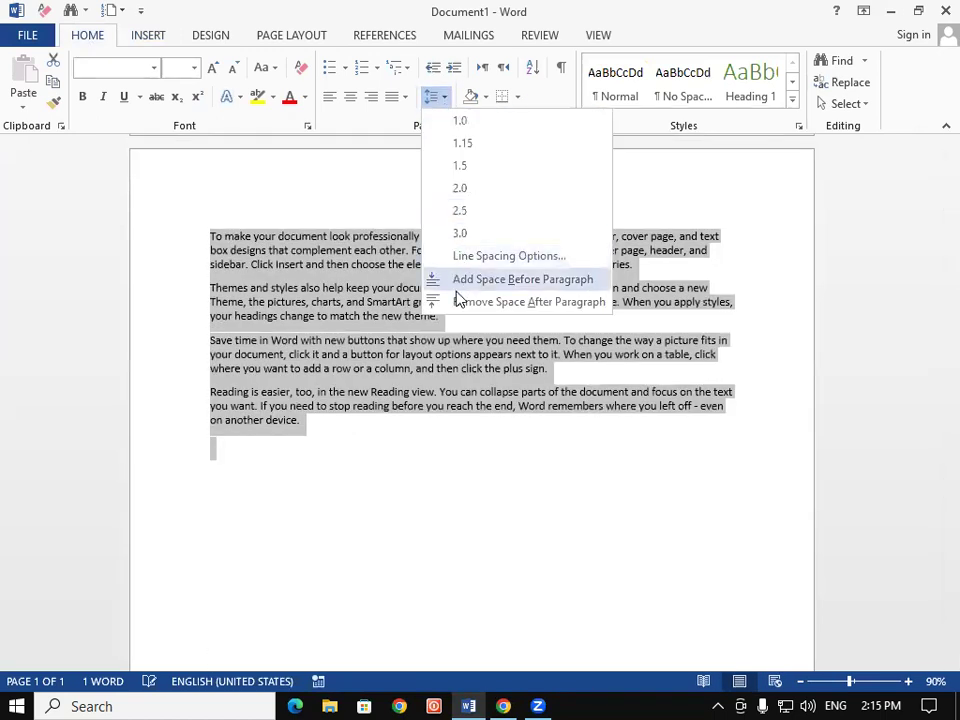
pyautogui.click(445, 300)
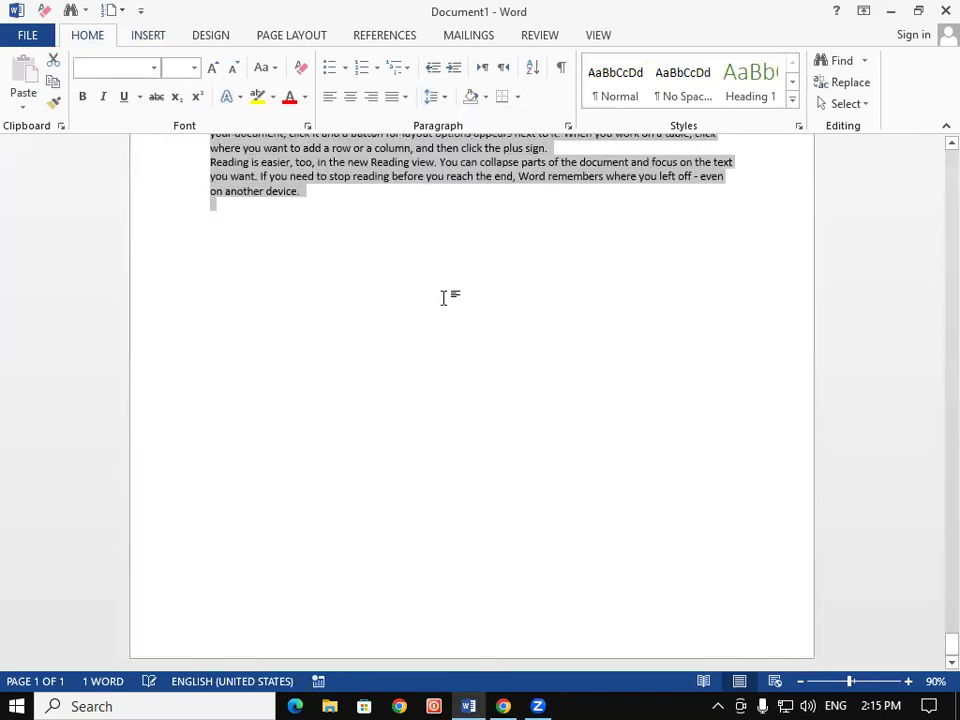
pyautogui.hotkey('ctrl', 'shift', '.')
pyautogui.hotkey('ctrl', 'shift', '.')
pyautogui.hotkey('ctrl', 'shift', '.')
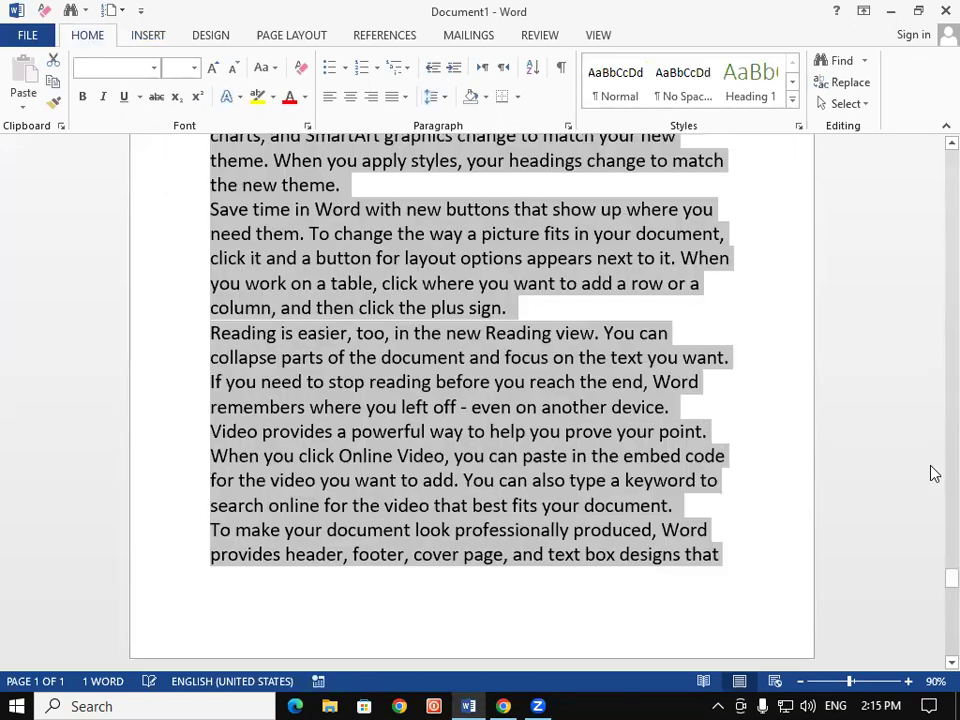
# Insert empty lines after the galleries paragraph
pyautogui.moveTo(934, 602); pyautogui.dragTo(936, 140)
pyautogui.click(608, 462)
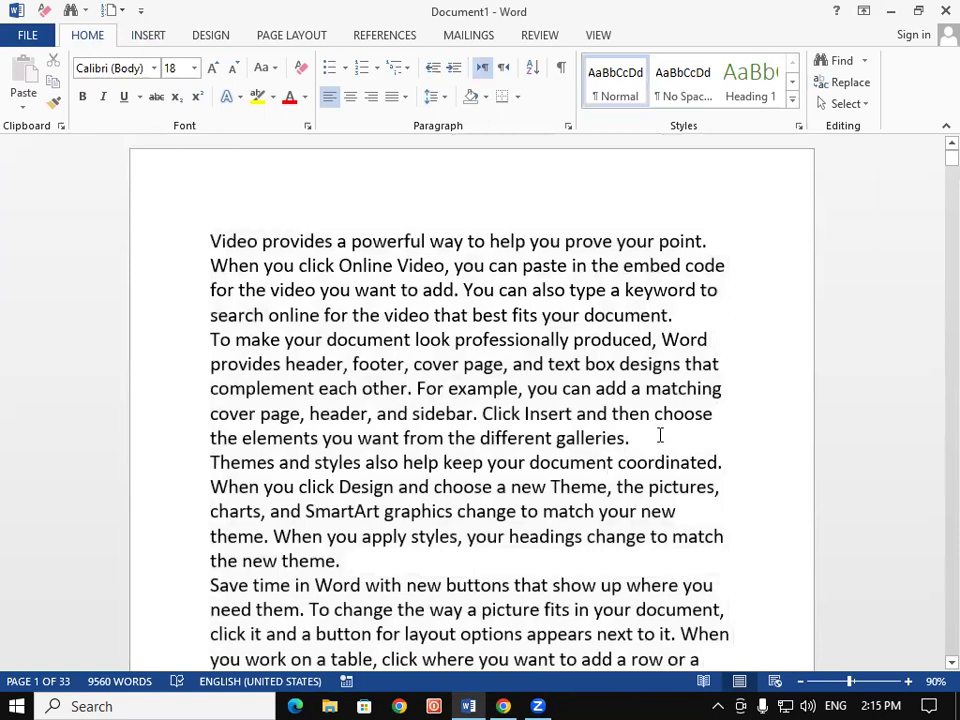
pyautogui.click(660, 436)
pyautogui.press('Return')
pyautogui.press('Return')
pyautogui.press('Return')
pyautogui.press('Return')
pyautogui.press('Return')
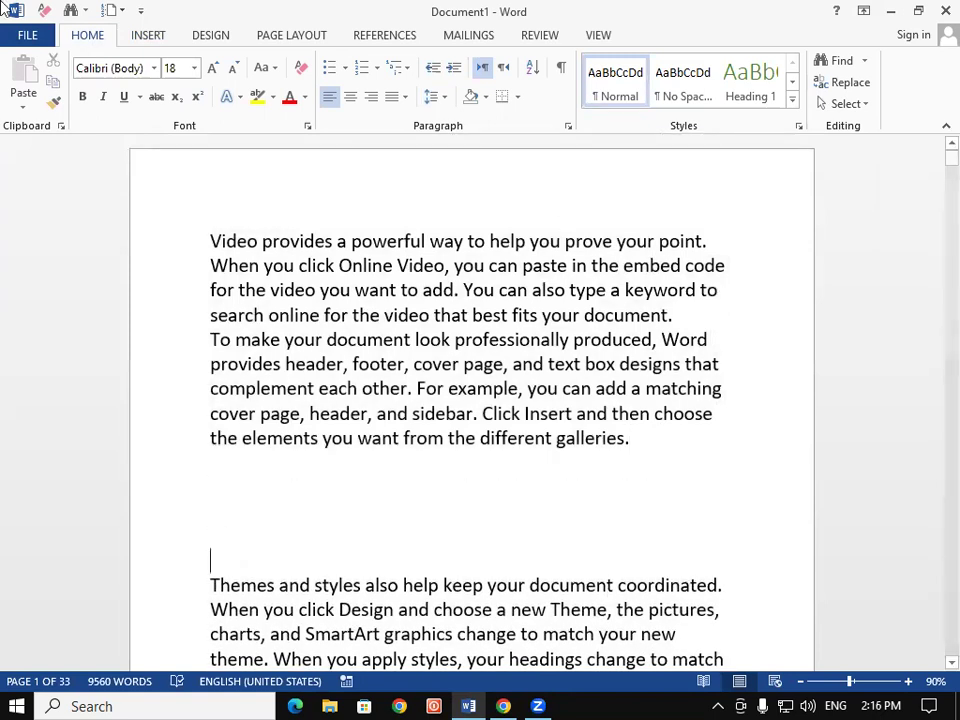
# Insert an Austin Sidebar text box and lower its text panel below the dark header
pyautogui.click(160, 34)
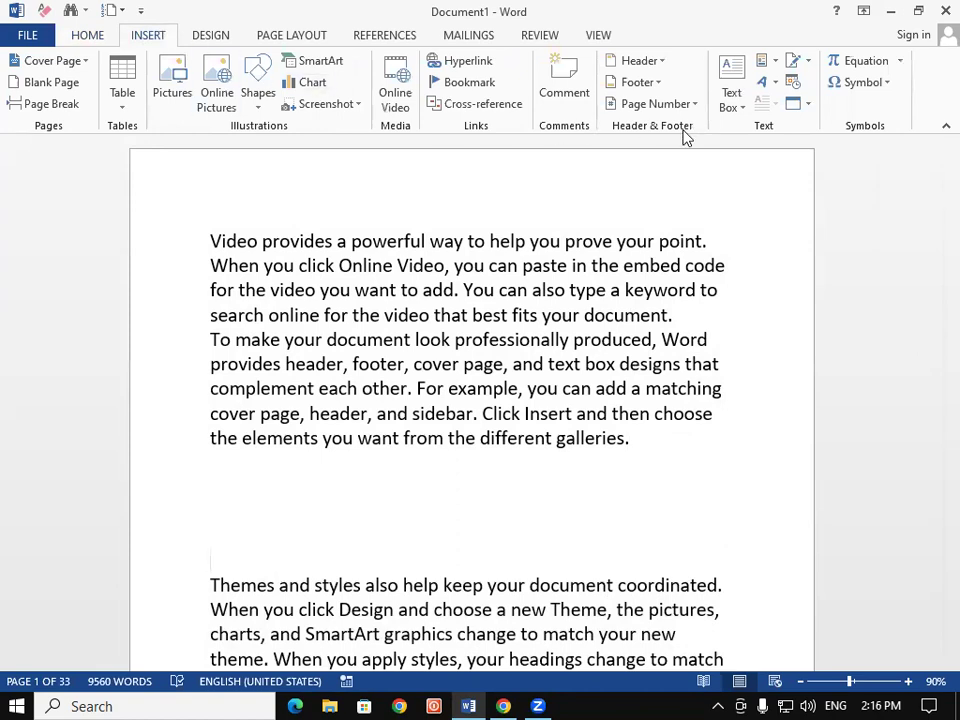
pyautogui.click(720, 108)
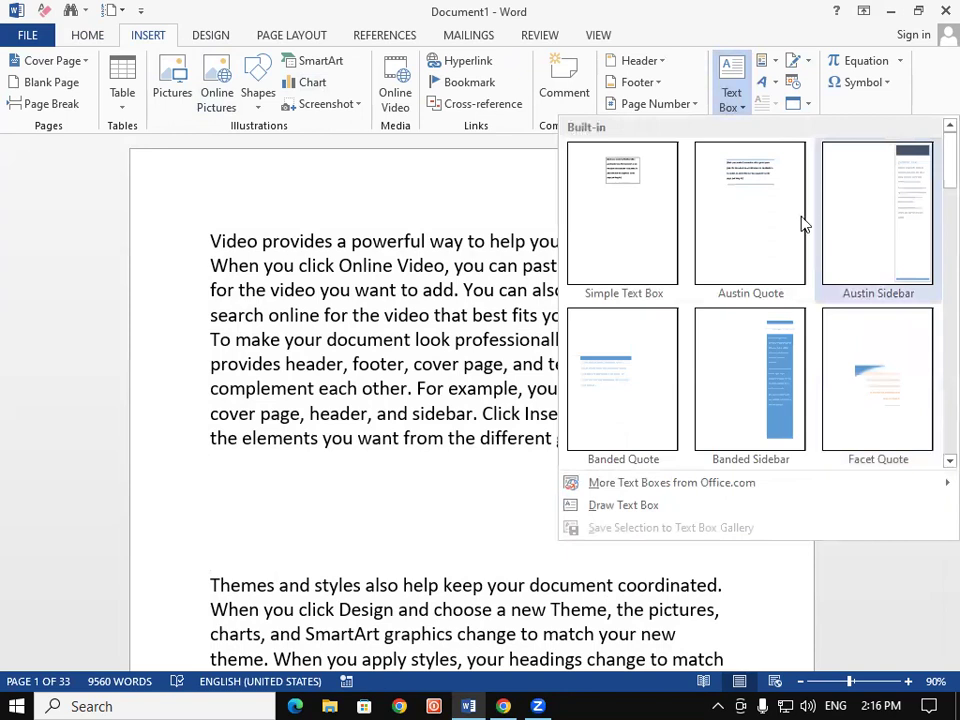
pyautogui.press('Escape')
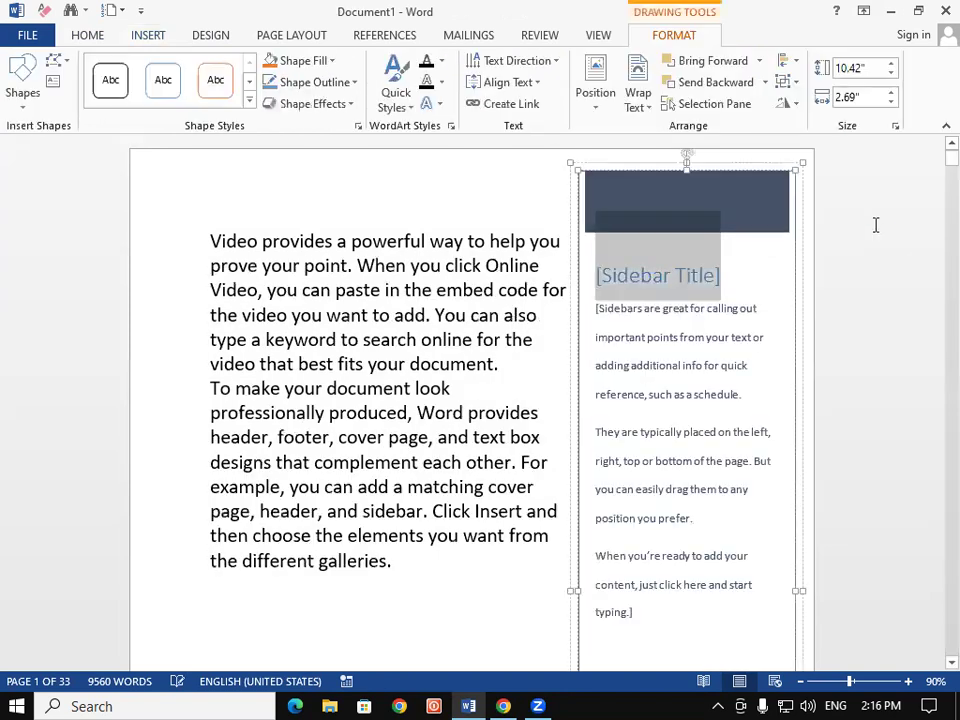
pyautogui.moveTo(686, 163); pyautogui.dragTo(687, 230)
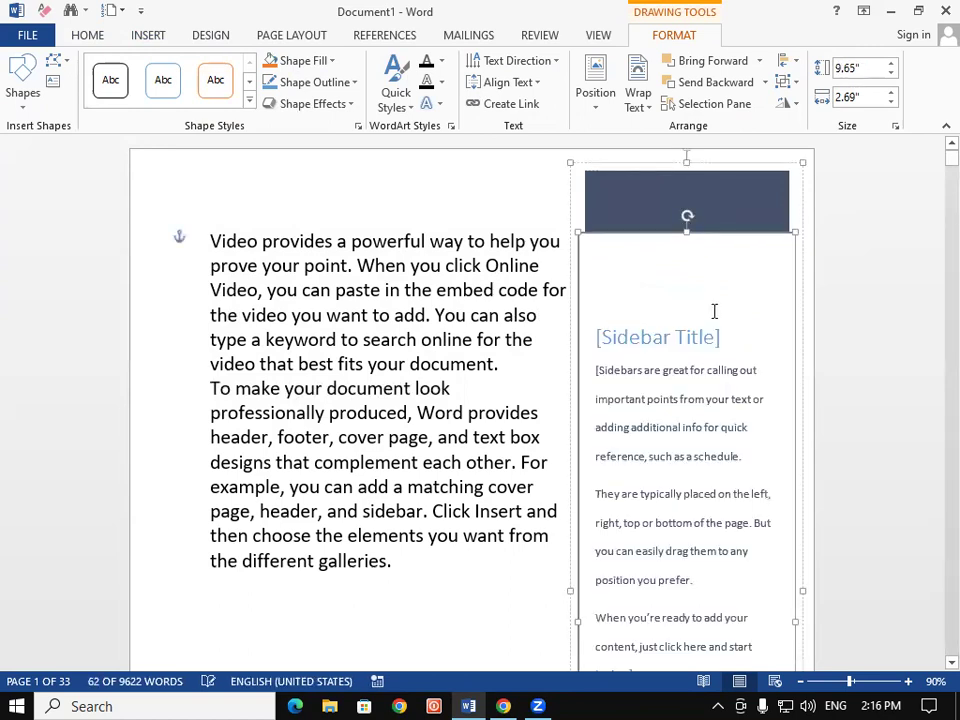
# Fill the sidebar shape with a light peach theme colour
pyautogui.click(527, 397)
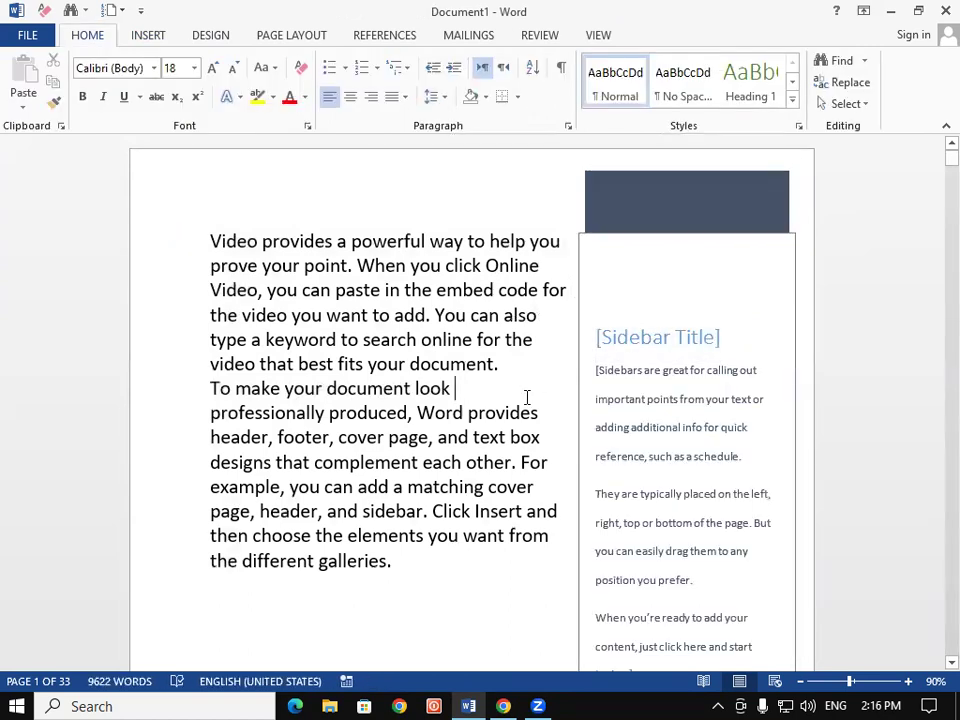
pyautogui.click(767, 375)
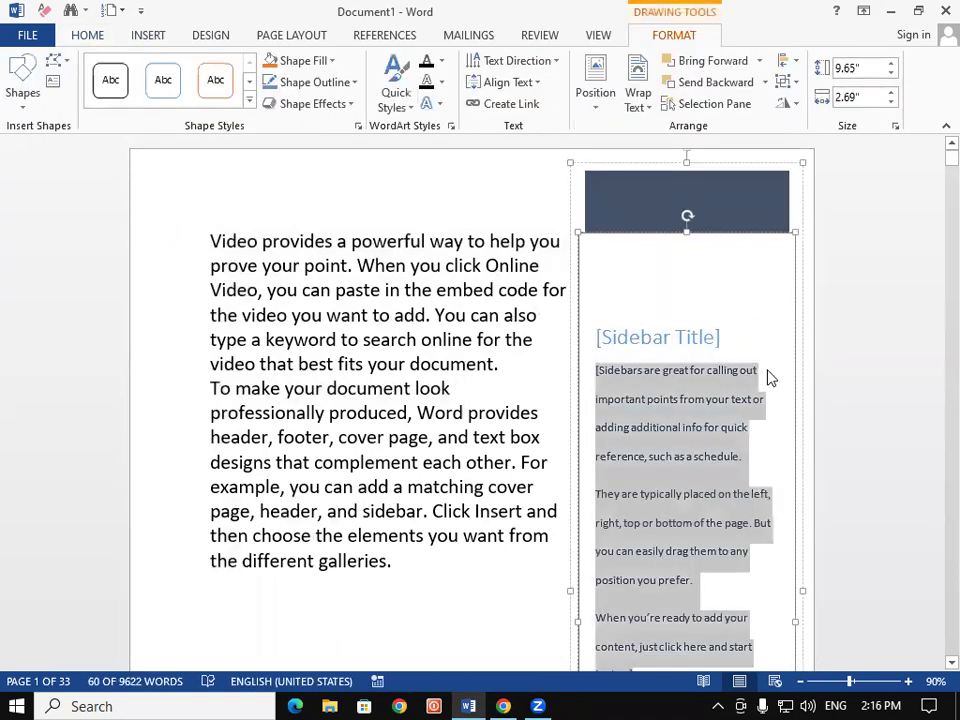
pyautogui.click(432, 412)
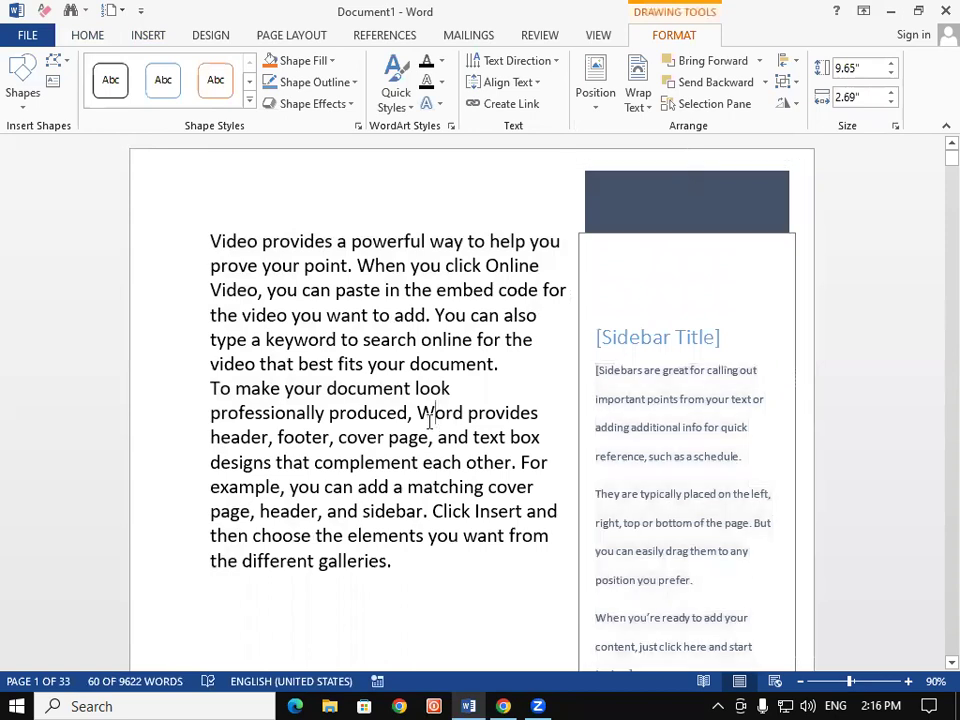
pyautogui.click(764, 241)
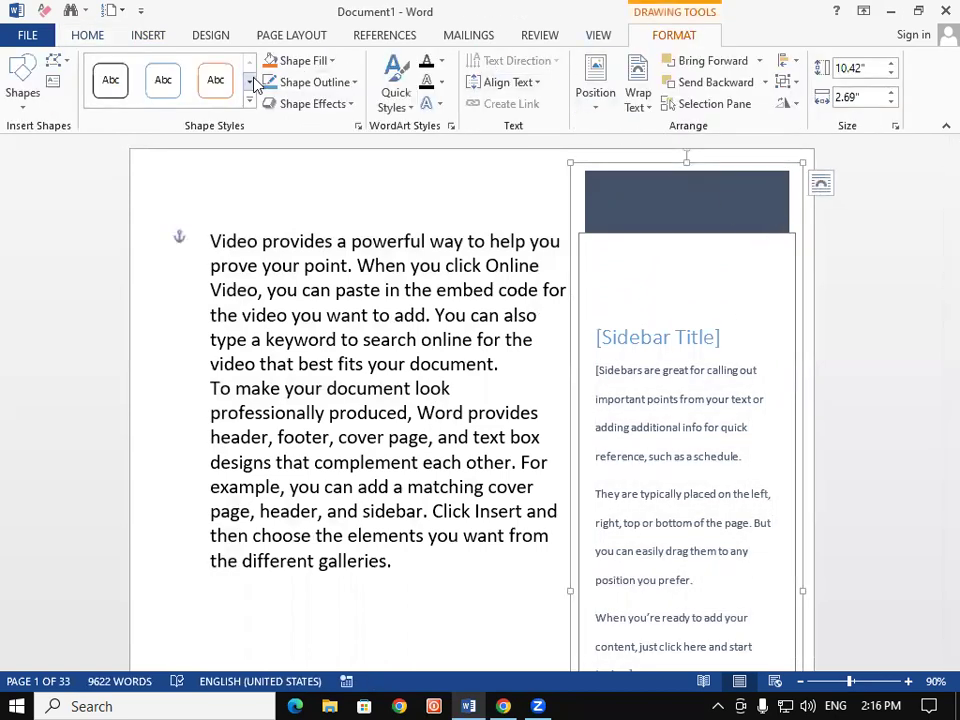
pyautogui.click(302, 62)
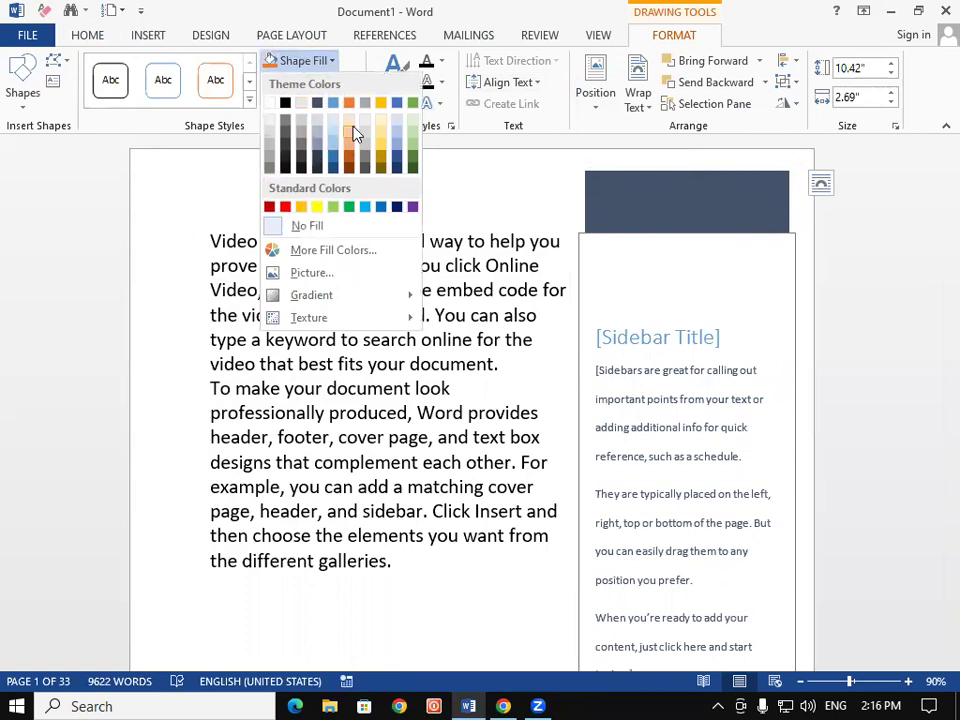
pyautogui.click(762, 207)
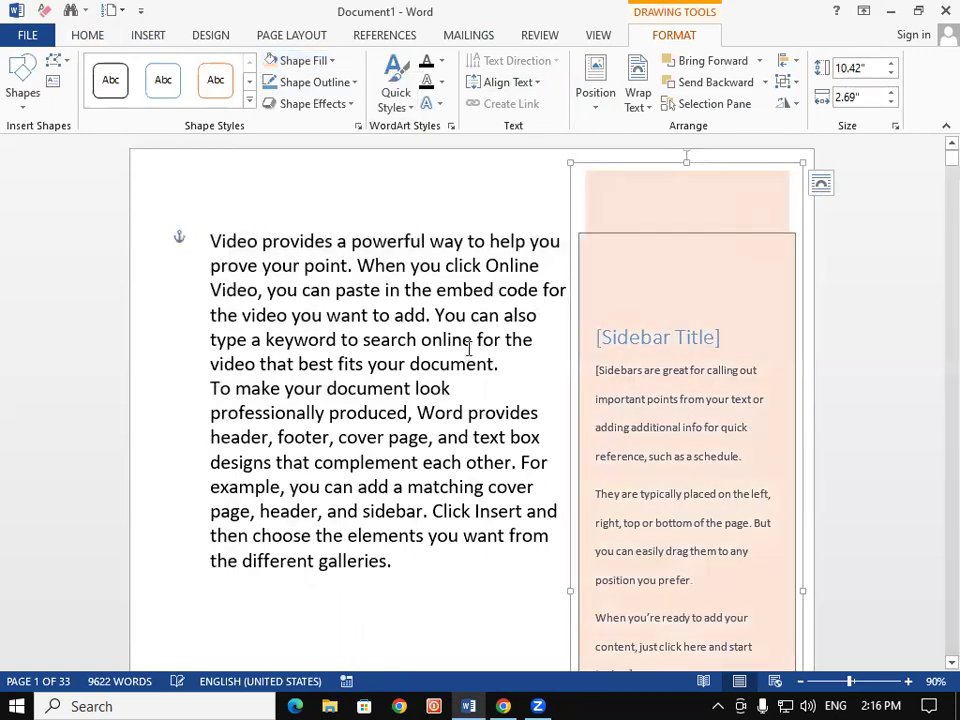
pyautogui.click(470, 341)
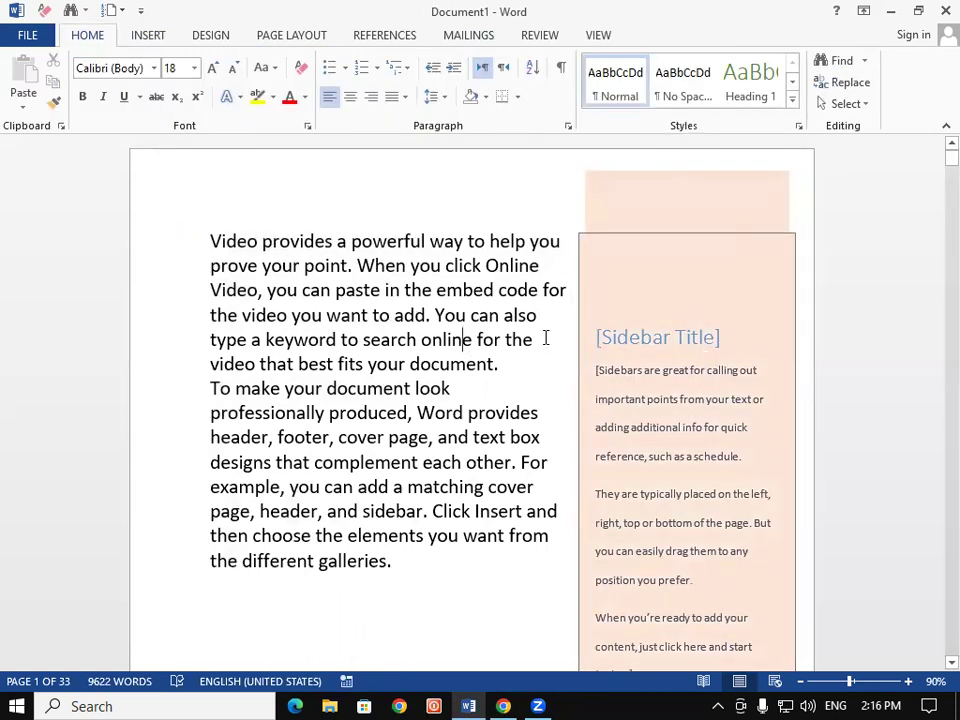
pyautogui.moveTo(930, 173)
pyautogui.mouseDown()
pyautogui.moveTo(934, 163)
pyautogui.moveTo(934, 189)
pyautogui.moveTo(934, 172)
pyautogui.mouseUp()
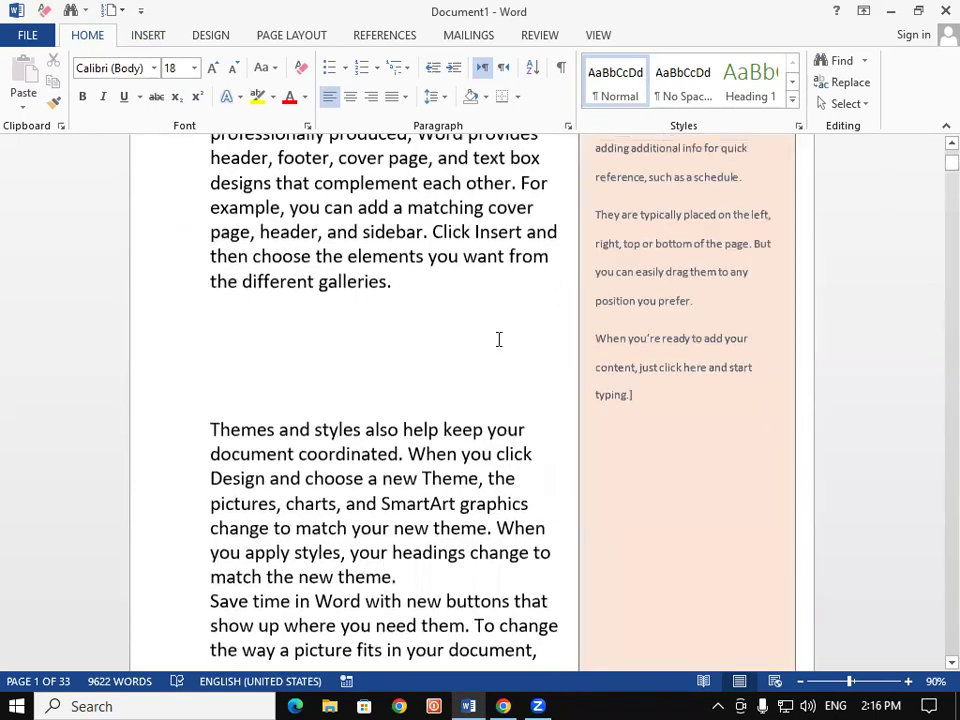
# Shrink and reposition the peach sidebar, then delete it from the page
pyautogui.scroll(1, 930, 150)
pyautogui.scroll(5, 930, 150)
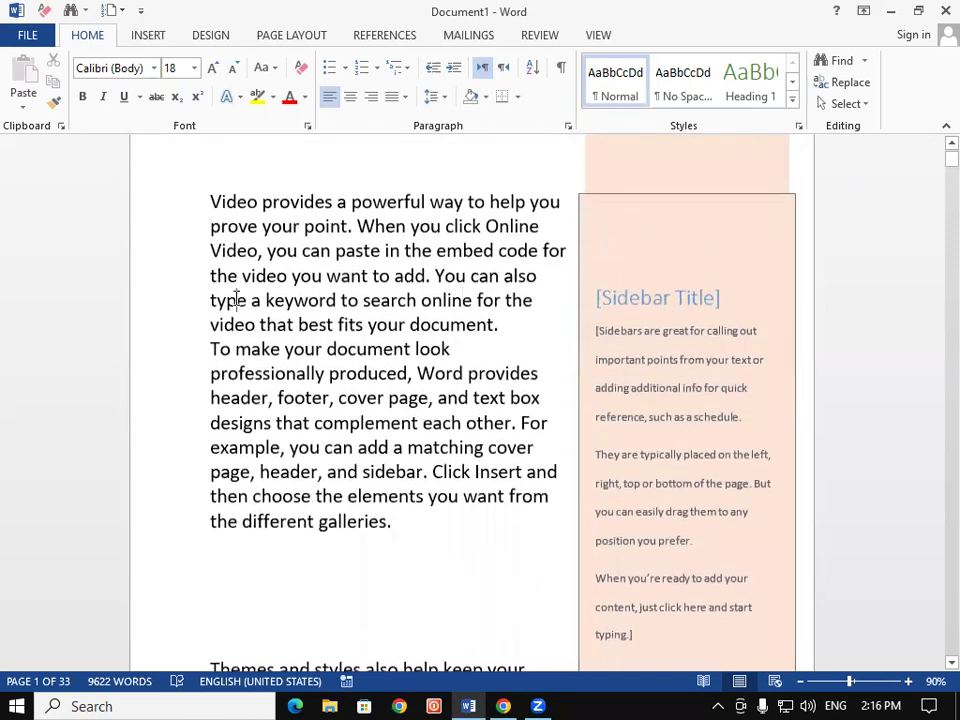
pyautogui.click(251, 275)
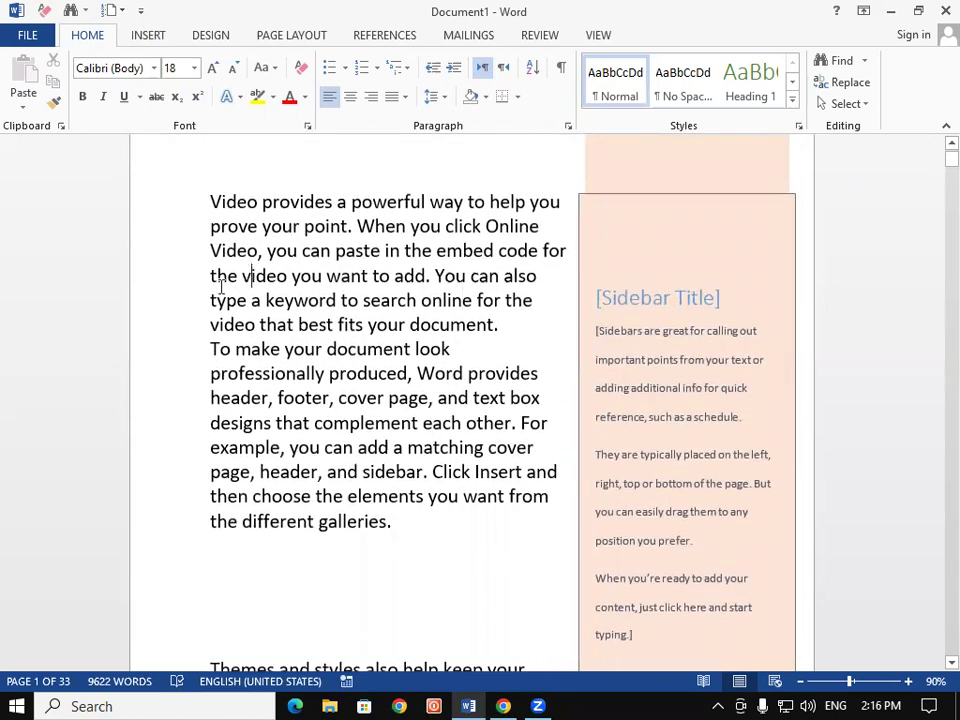
pyautogui.click(596, 330)
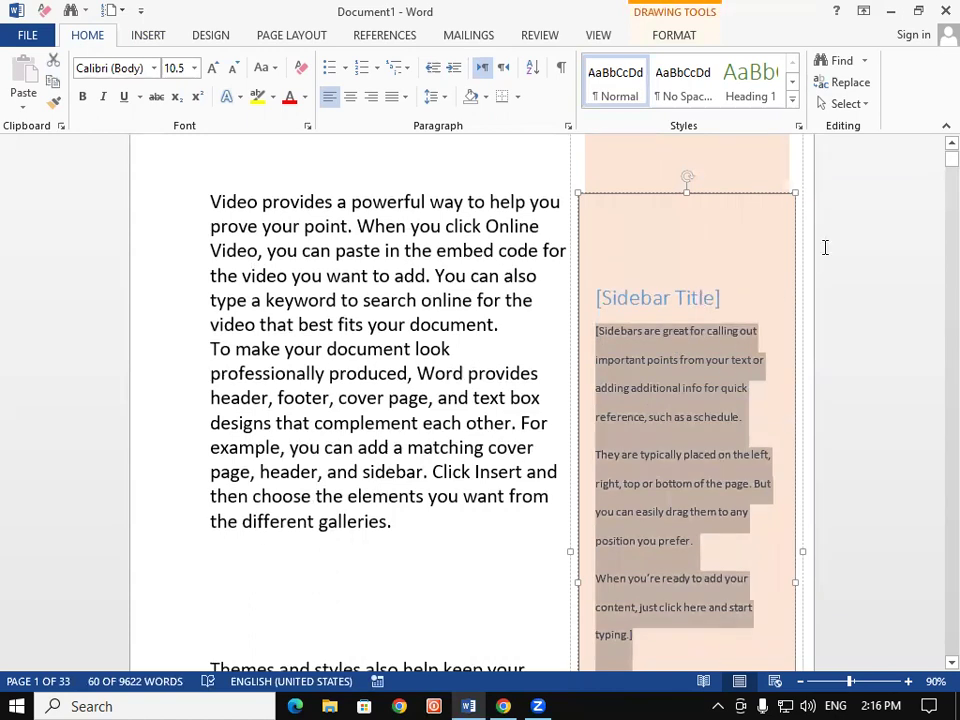
pyautogui.moveTo(796, 190); pyautogui.dragTo(413, 210)
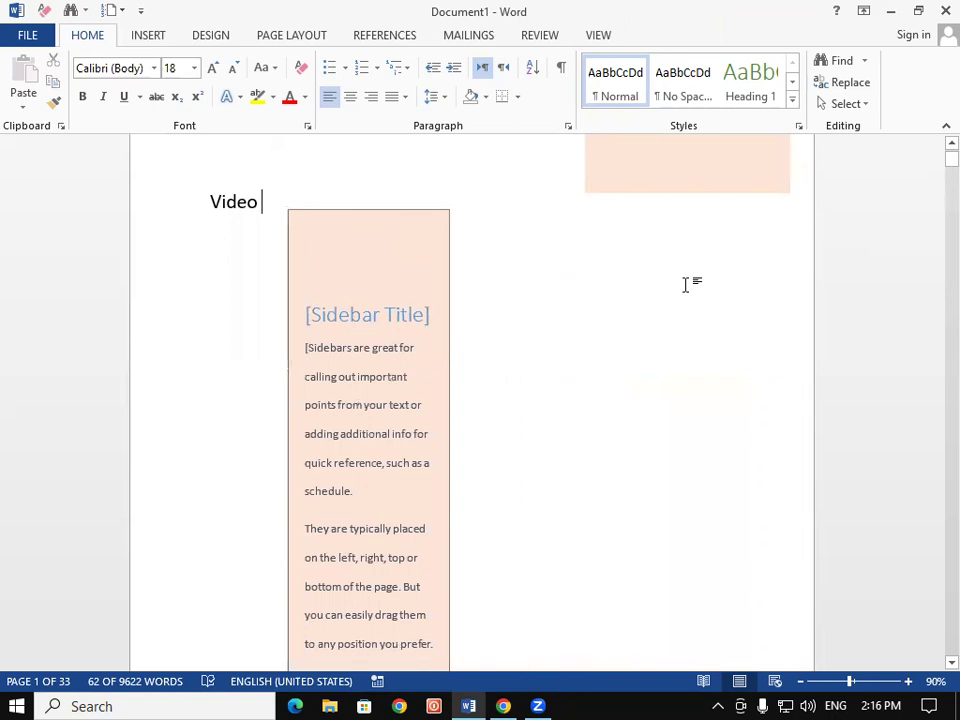
pyautogui.moveTo(699, 193)
pyautogui.mouseDown()
pyautogui.moveTo(681, 348)
pyautogui.moveTo(628, 309)
pyautogui.moveTo(613, 264)
pyautogui.moveTo(669, 276)
pyautogui.mouseUp()
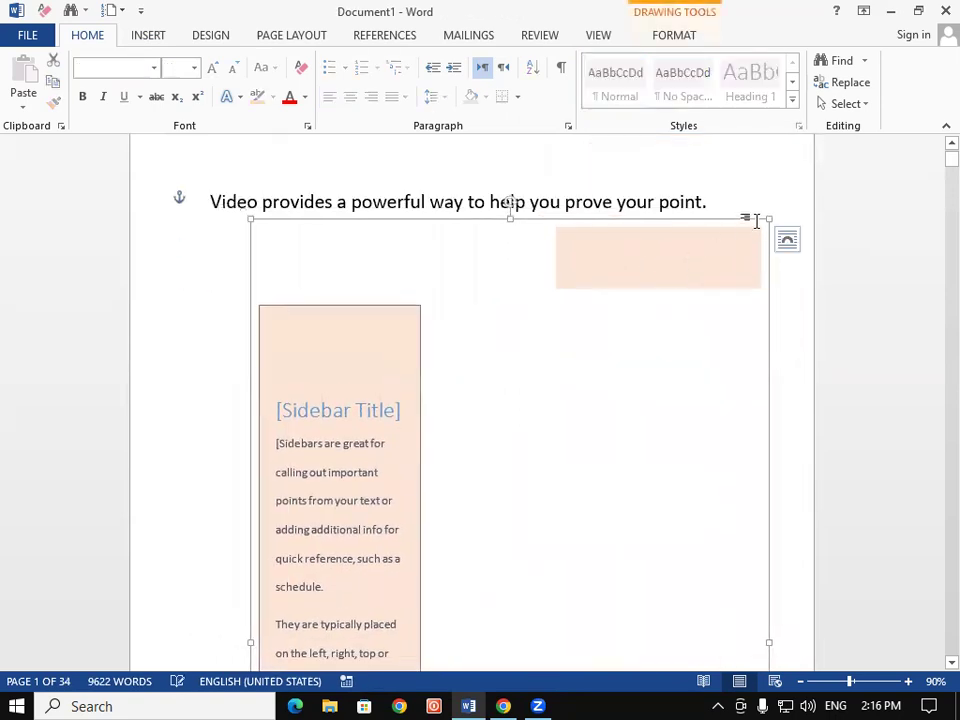
pyautogui.moveTo(767, 217); pyautogui.dragTo(448, 324)
pyautogui.scroll(-3, 450, 364)
pyautogui.moveTo(455, 360); pyautogui.dragTo(551, 321)
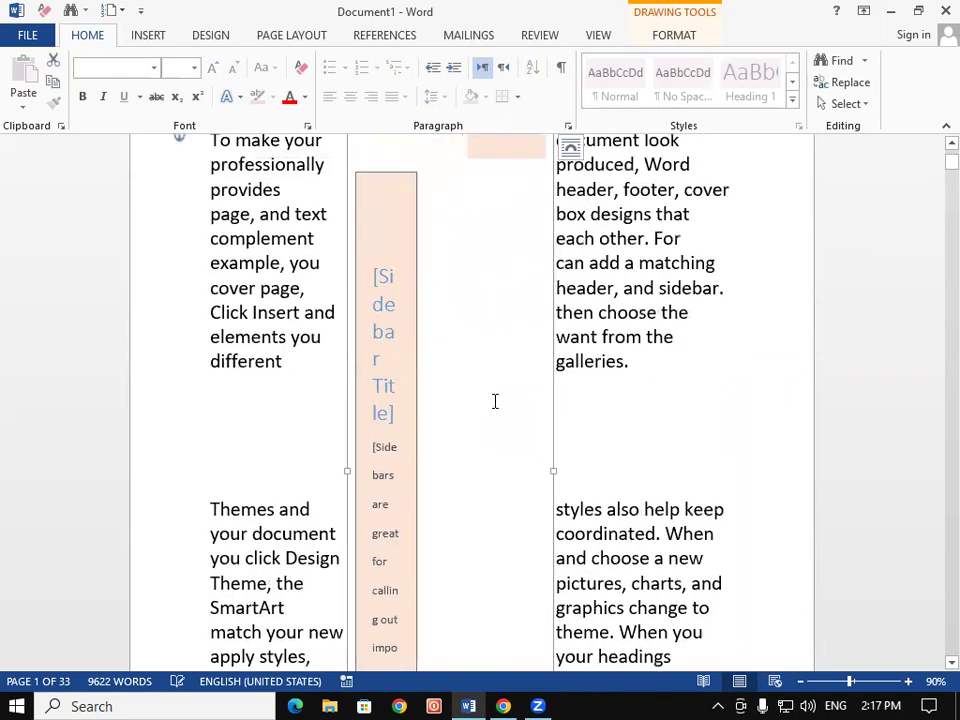
pyautogui.press('Delete')
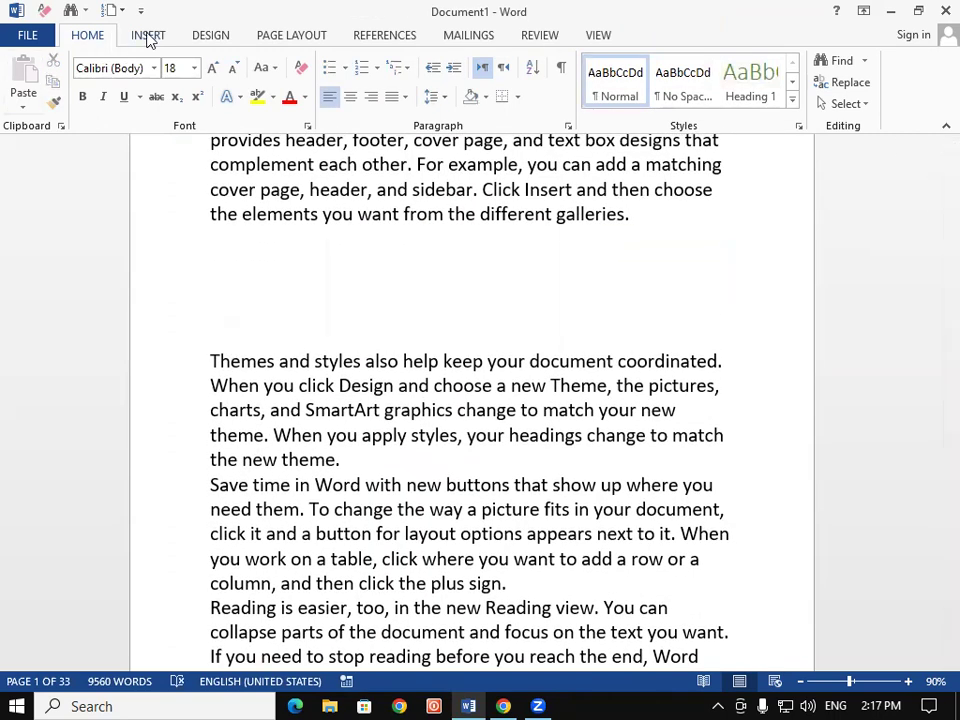
# Insert an Austin Quote text box and move it so body text wraps around it
pyautogui.click(147, 36)
pyautogui.click(731, 90)
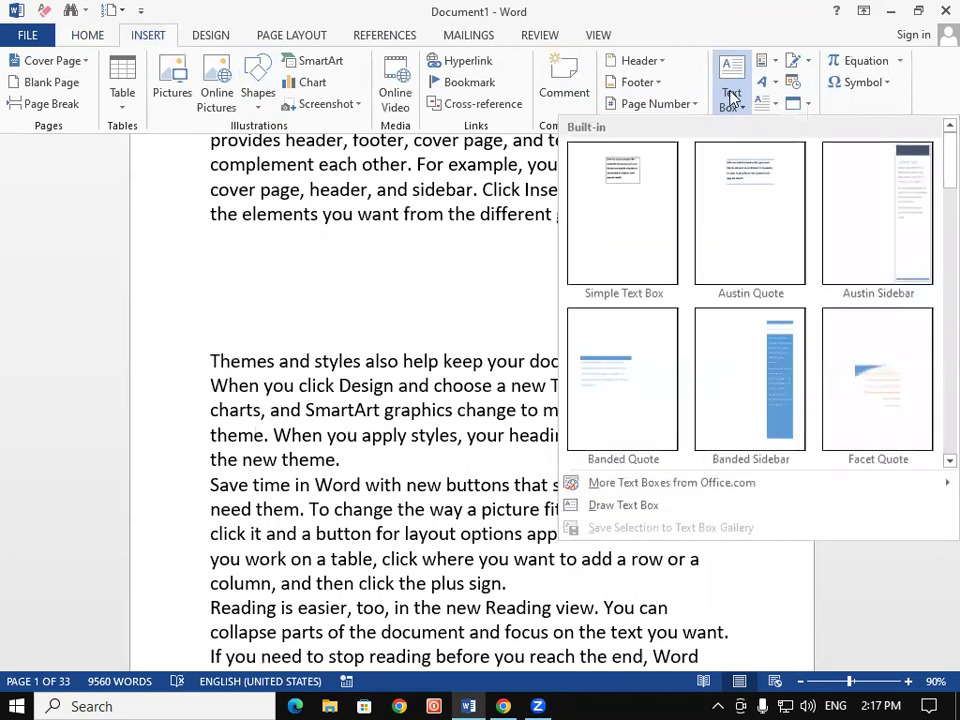
pyautogui.scroll(-3, 705, 254)
pyautogui.click(769, 229)
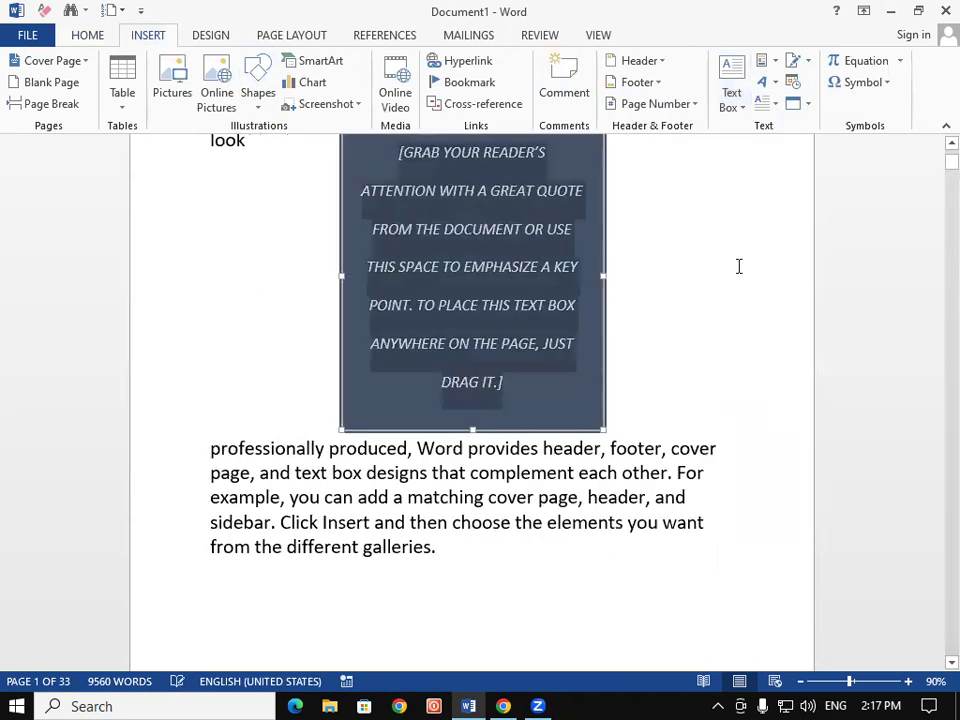
pyautogui.moveTo(603, 383); pyautogui.dragTo(658, 480)
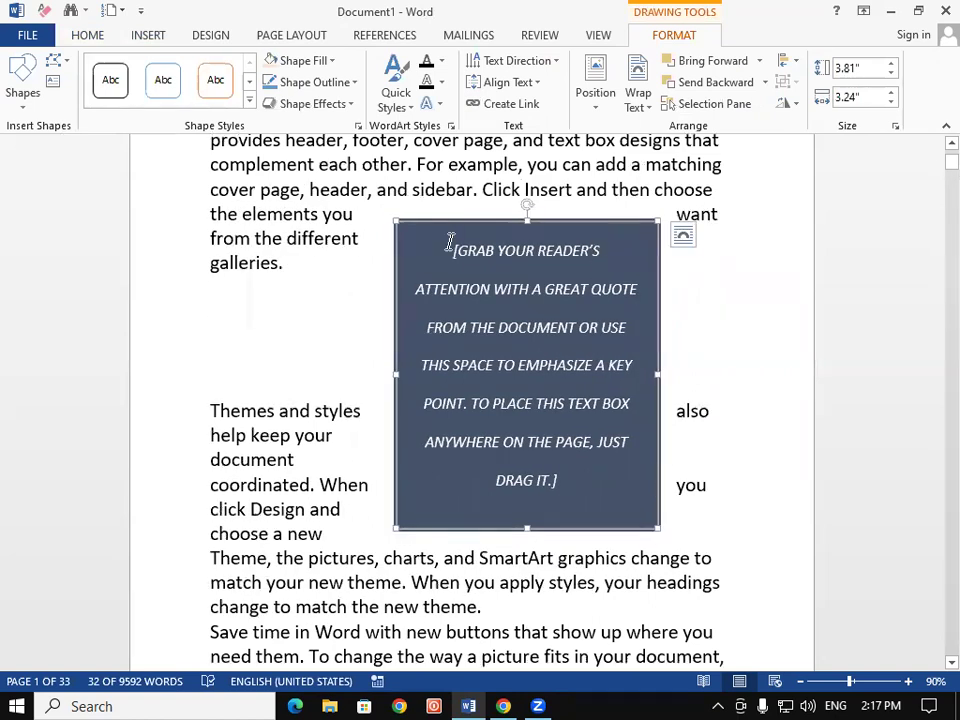
# Delete the placeholder quote text and select the 'Themes and styles' paragraph
pyautogui.tripleClick(486, 306)
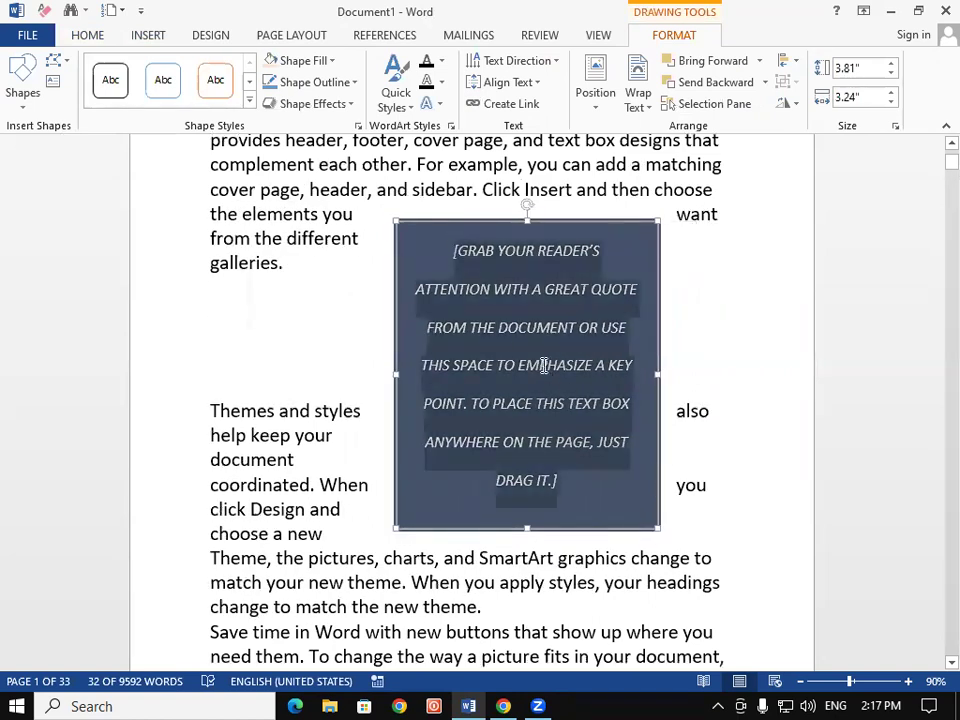
pyautogui.press('Delete')
pyautogui.moveTo(210, 410); pyautogui.dragTo(673, 500)
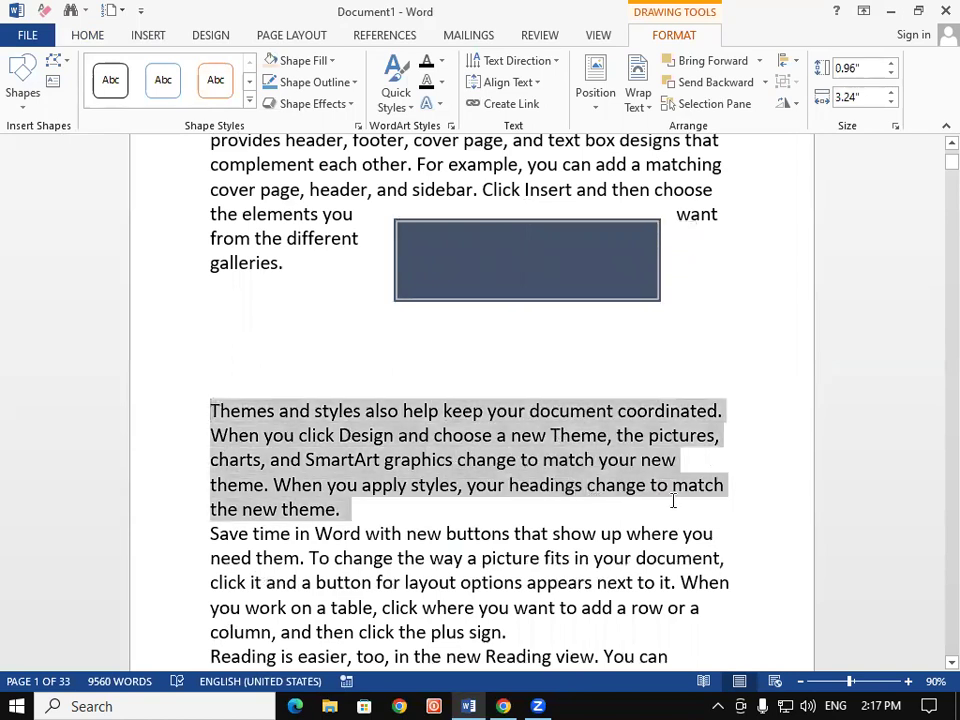
# Copy the 'Themes and styles' paragraph and paste it into the dark text box
pyautogui.rightClick(555, 488)
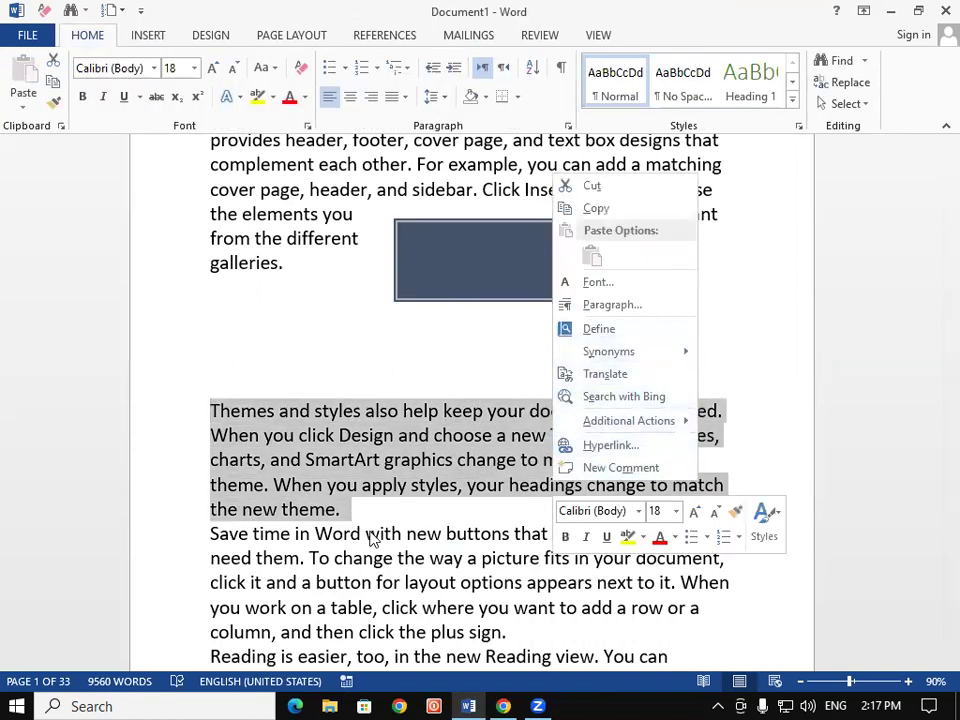
pyautogui.click(632, 212)
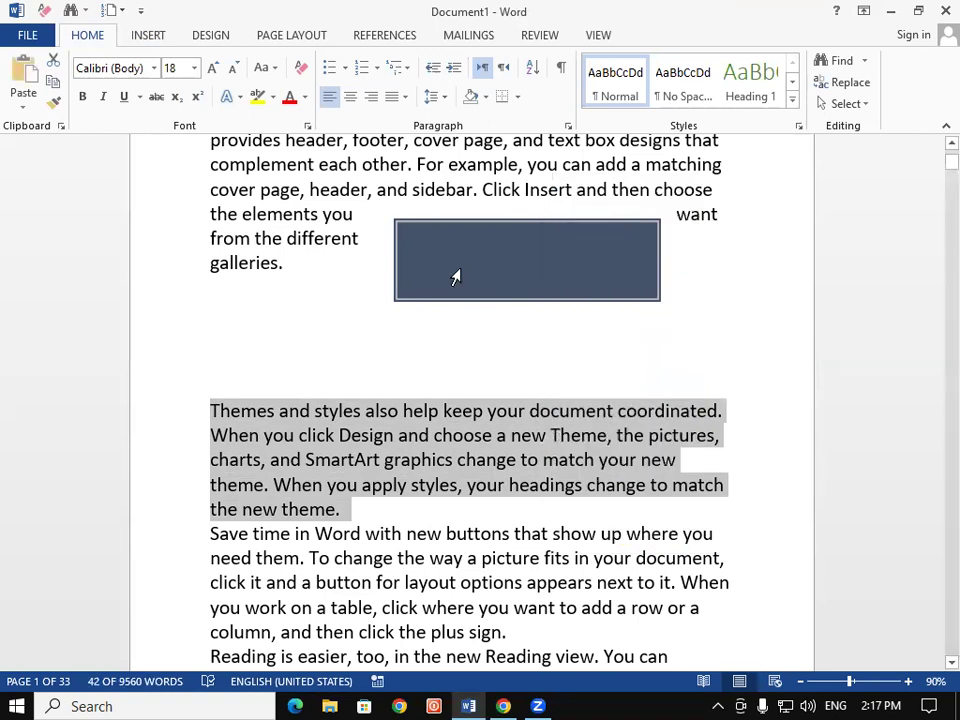
pyautogui.click(455, 277)
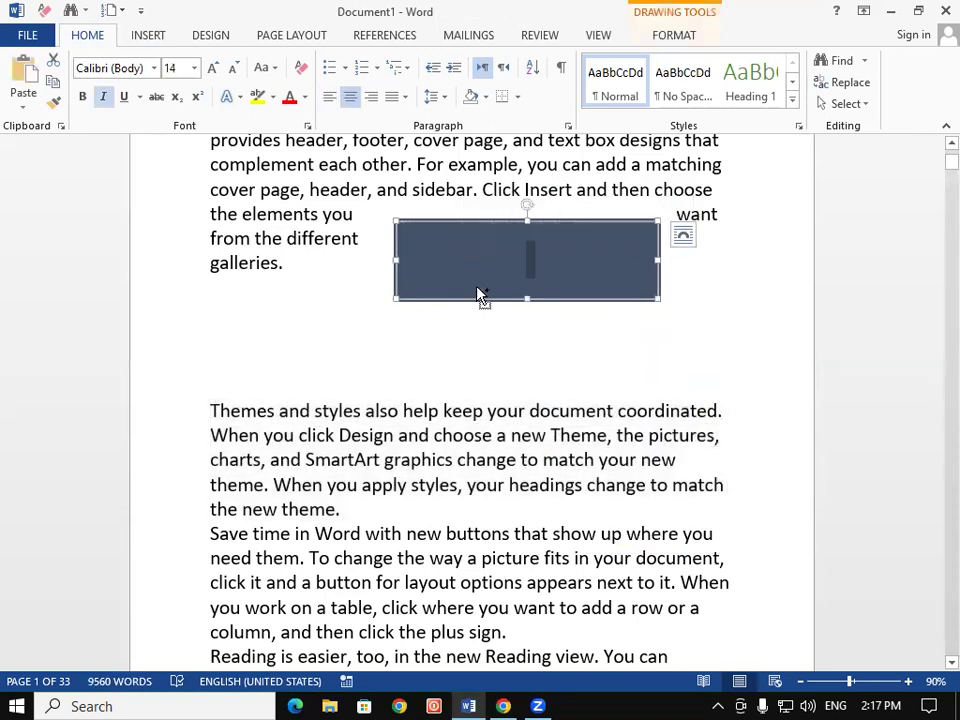
pyautogui.hotkey('ctrl', 'v')
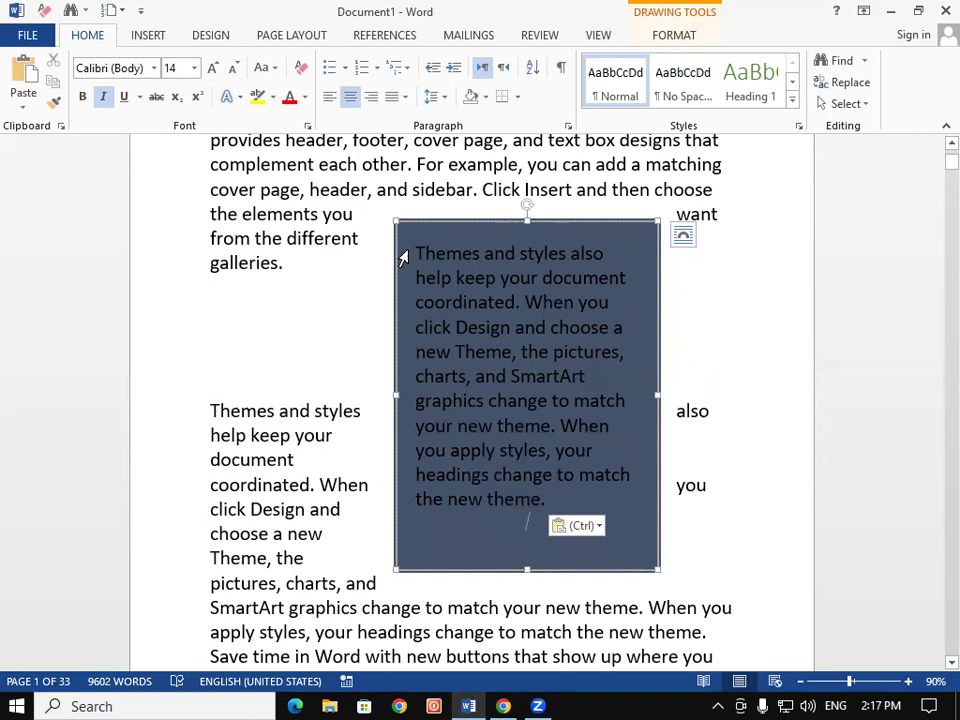
# Make the pasted text-box text white and bold
pyautogui.moveTo(415, 253); pyautogui.dragTo(575, 485)
pyautogui.hotkey('ctrl', 'c')
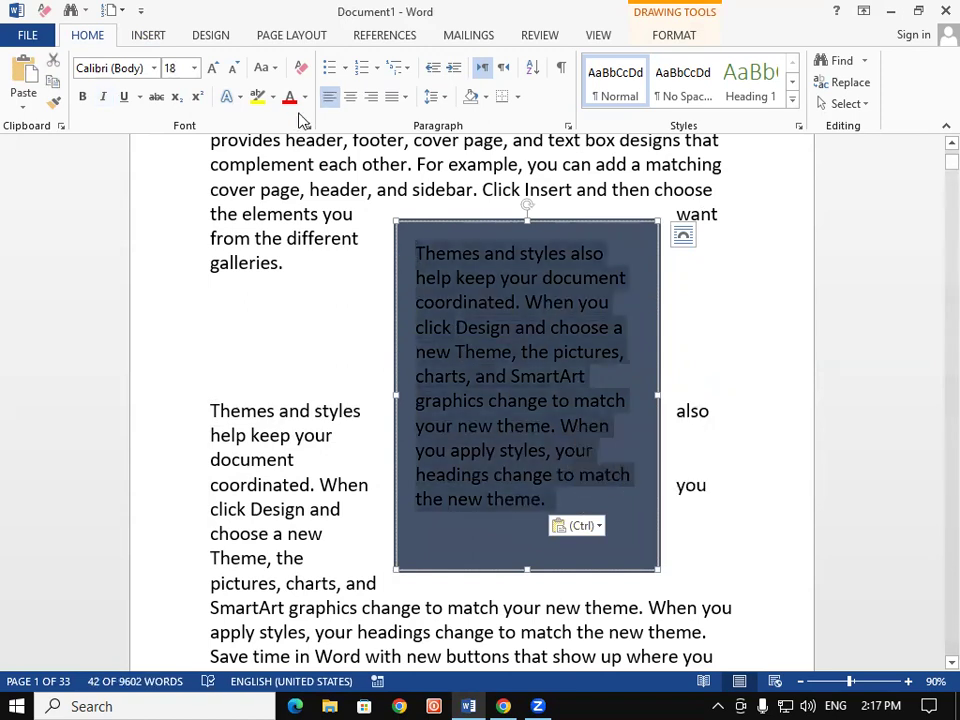
pyautogui.click(305, 97)
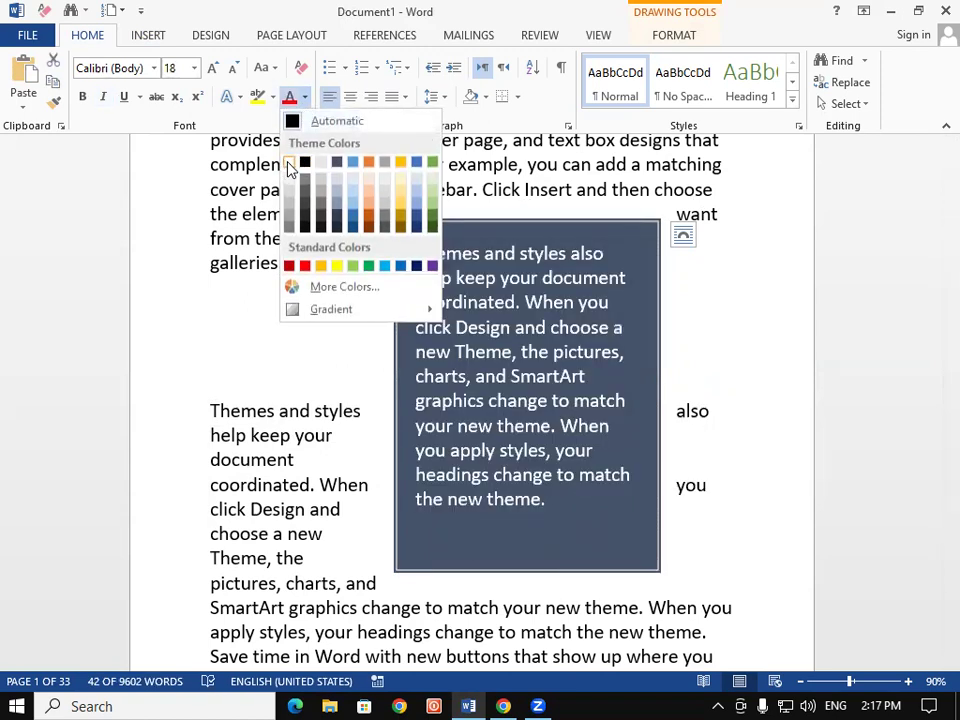
pyautogui.click(290, 163)
pyautogui.click(82, 98)
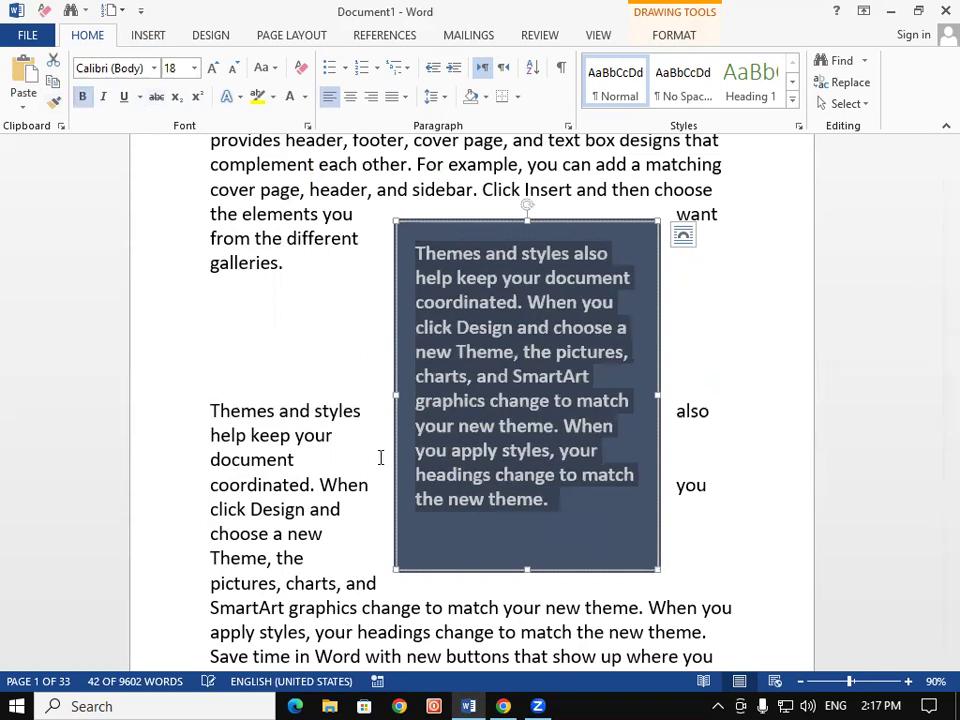
pyautogui.click(392, 466)
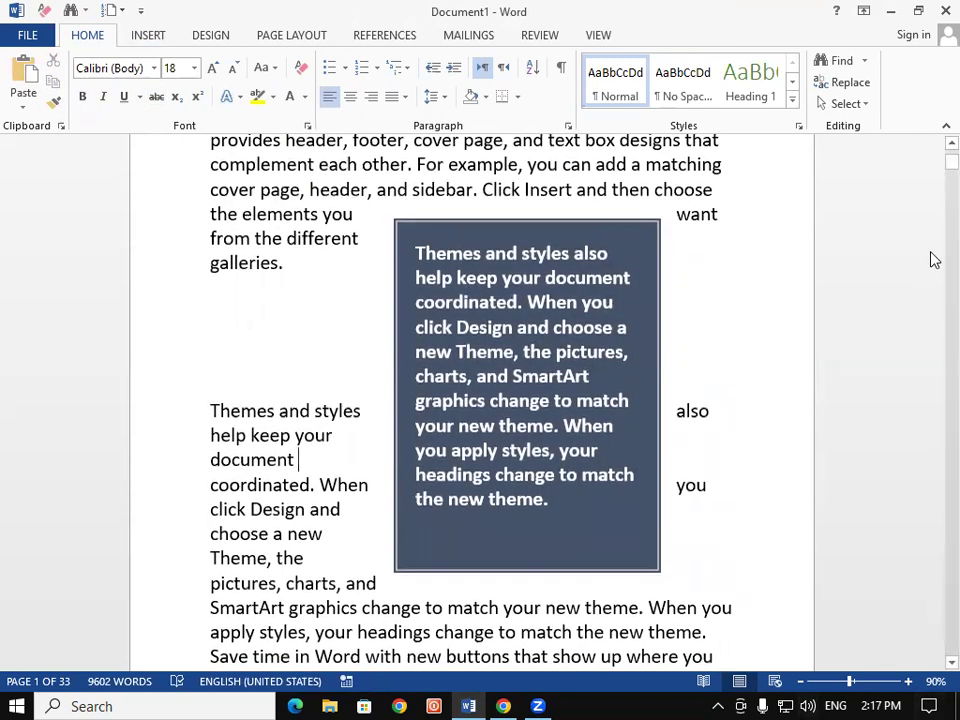
pyautogui.scroll(3, 934, 175)
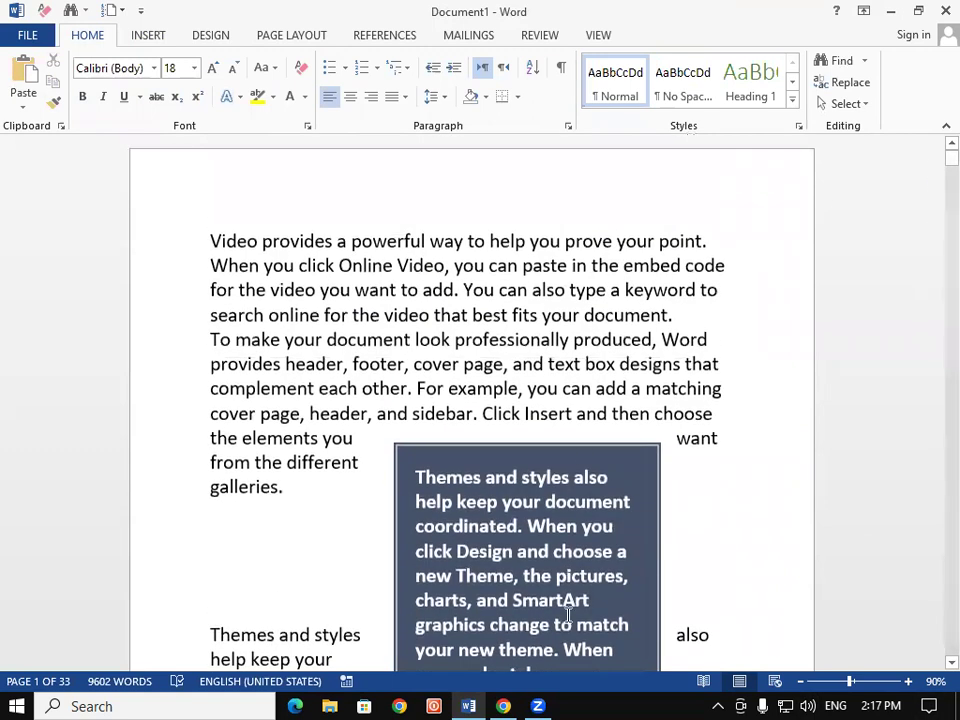
# Move the dark text box to page one's upper left, with body text wrapping beside it
pyautogui.moveTo(538, 445); pyautogui.dragTo(472, 213)
pyautogui.moveTo(271, 224); pyautogui.dragTo(306, 224)
pyautogui.moveTo(354, 190)
pyautogui.mouseDown()
pyautogui.moveTo(170, 295)
pyautogui.moveTo(497, 388)
pyautogui.moveTo(433, 171)
pyautogui.moveTo(319, 274)
pyautogui.mouseUp()
pyautogui.click(619, 462)
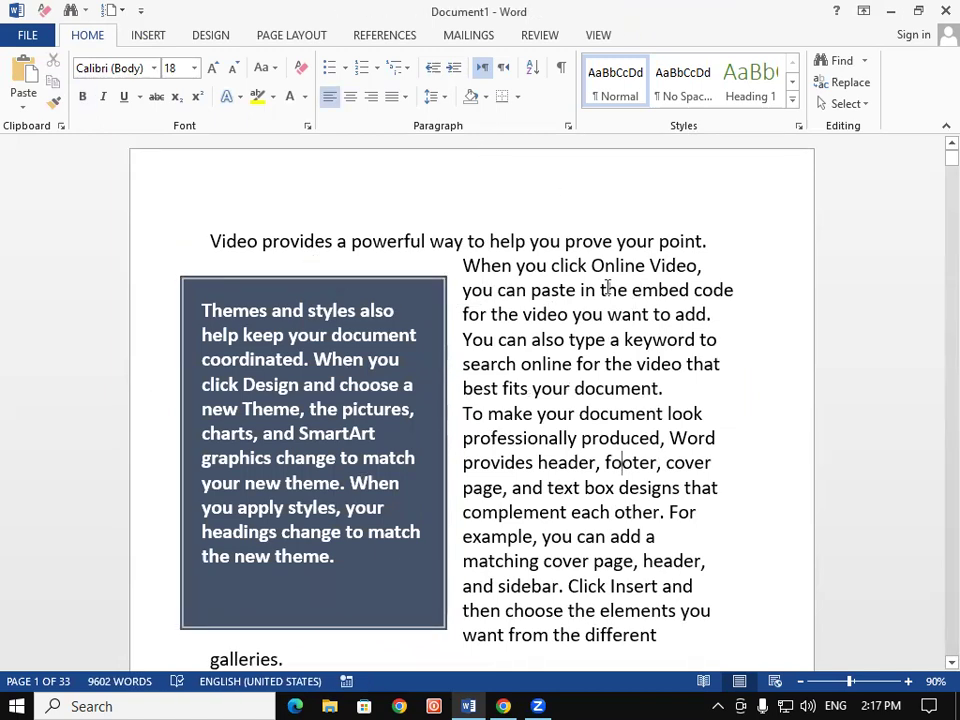
pyautogui.click(316, 280)
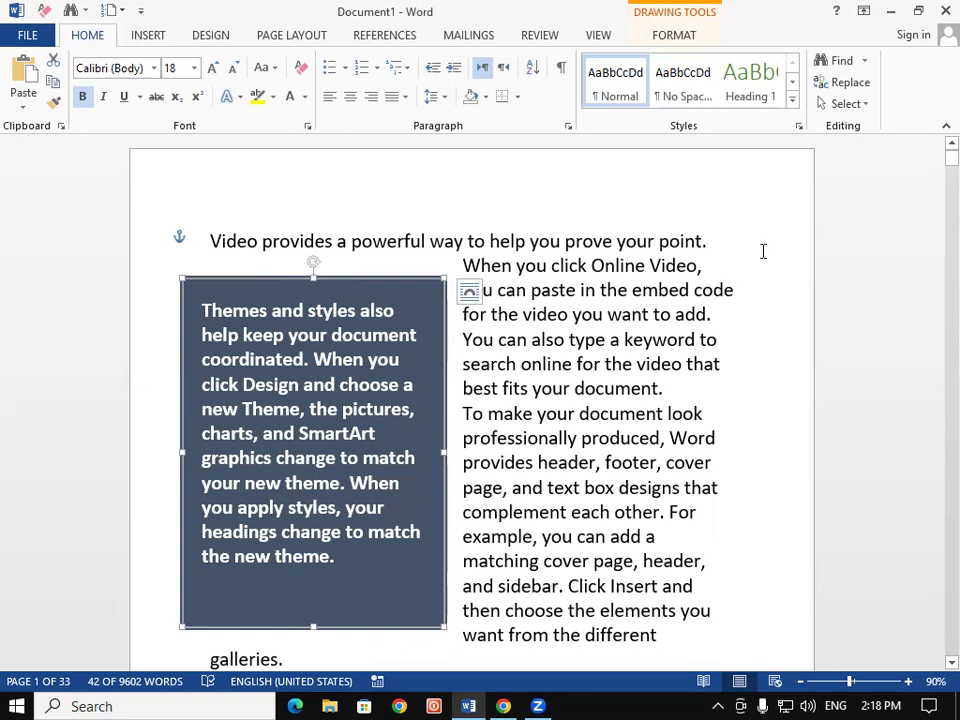
pyautogui.click(688, 35)
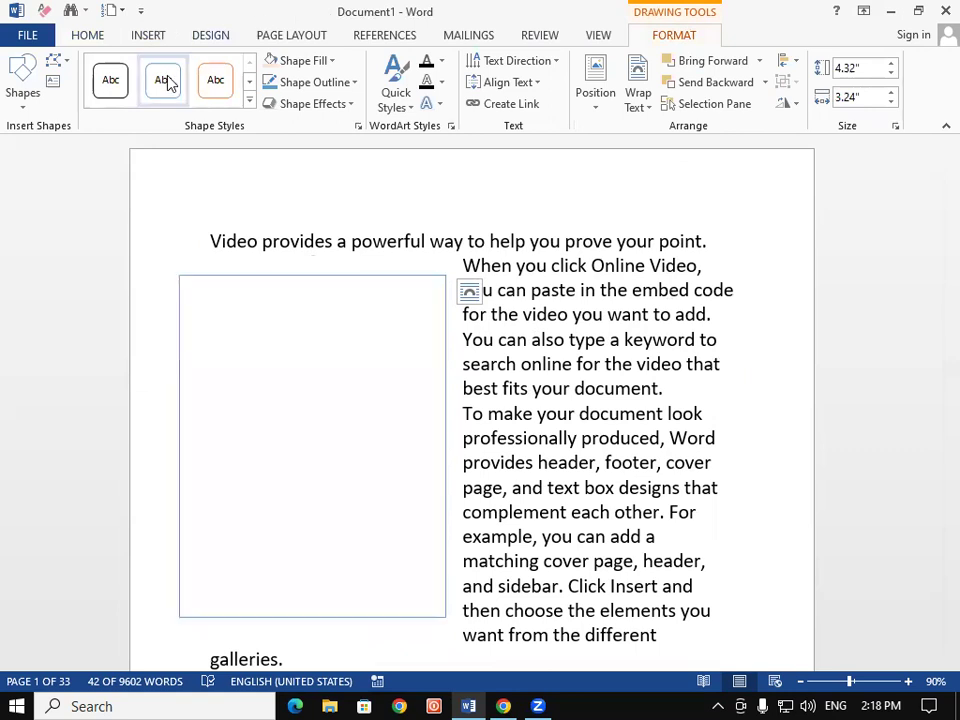
pyautogui.click(302, 60)
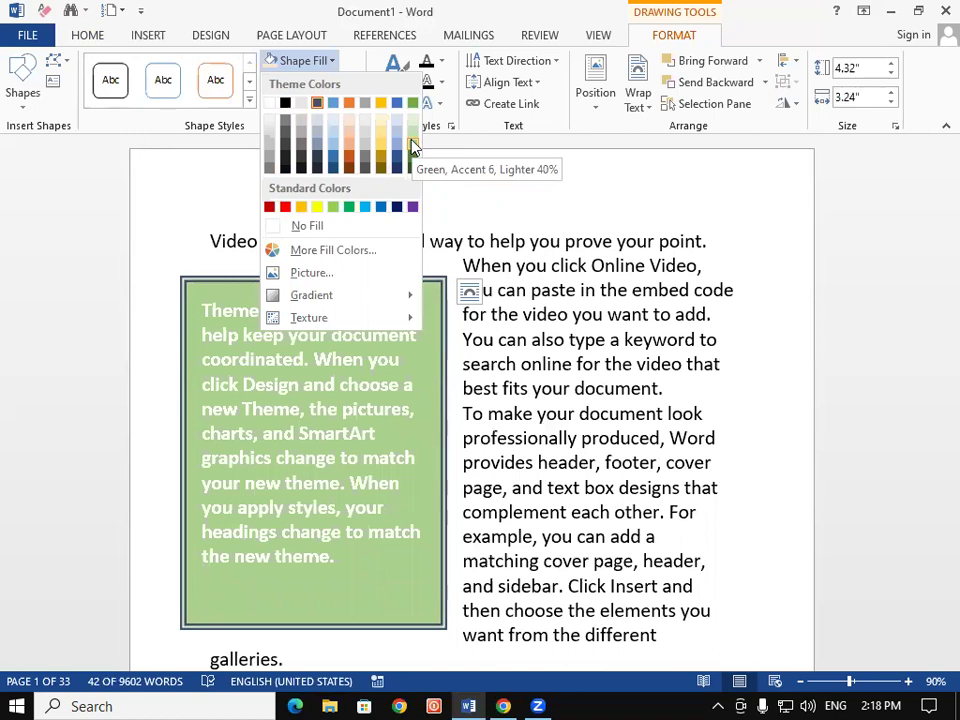
pyautogui.click(605, 279)
pyautogui.click(441, 61)
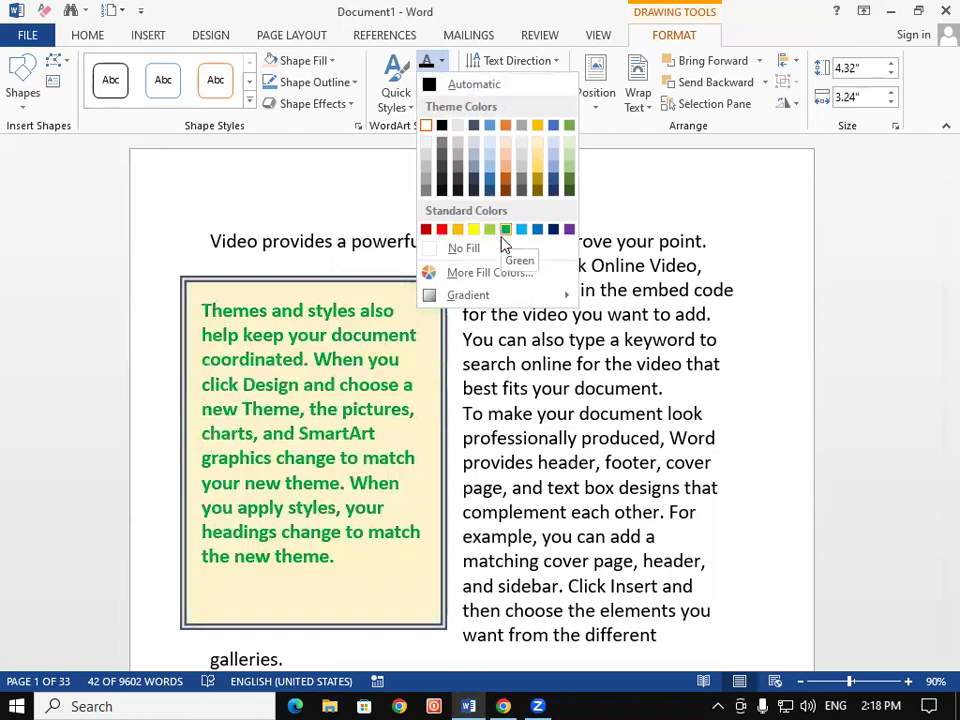
pyautogui.click(540, 440)
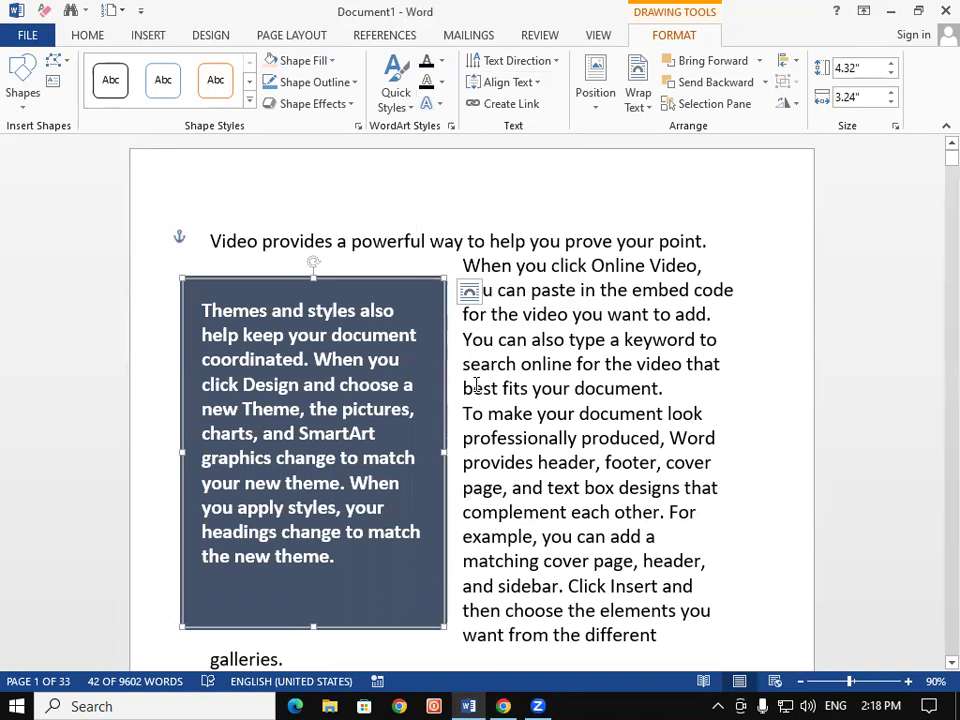
# Undo the dark box, draw a new text box, paste 'Themes and styles' into it, and move it lower
pyautogui.hotkey('ctrl', 'z')
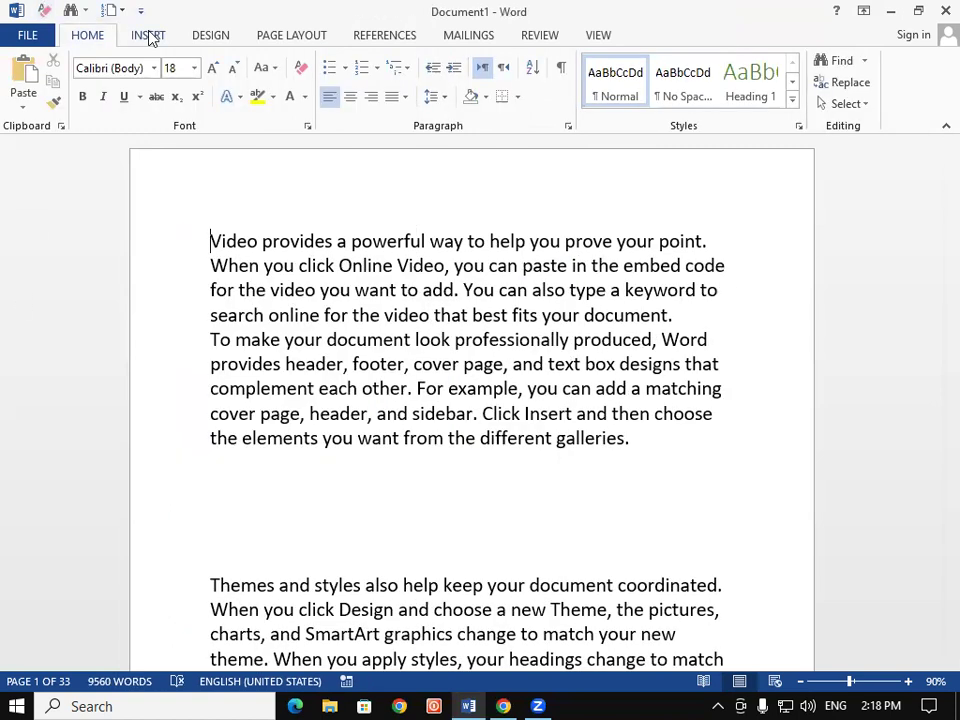
pyautogui.click(149, 36)
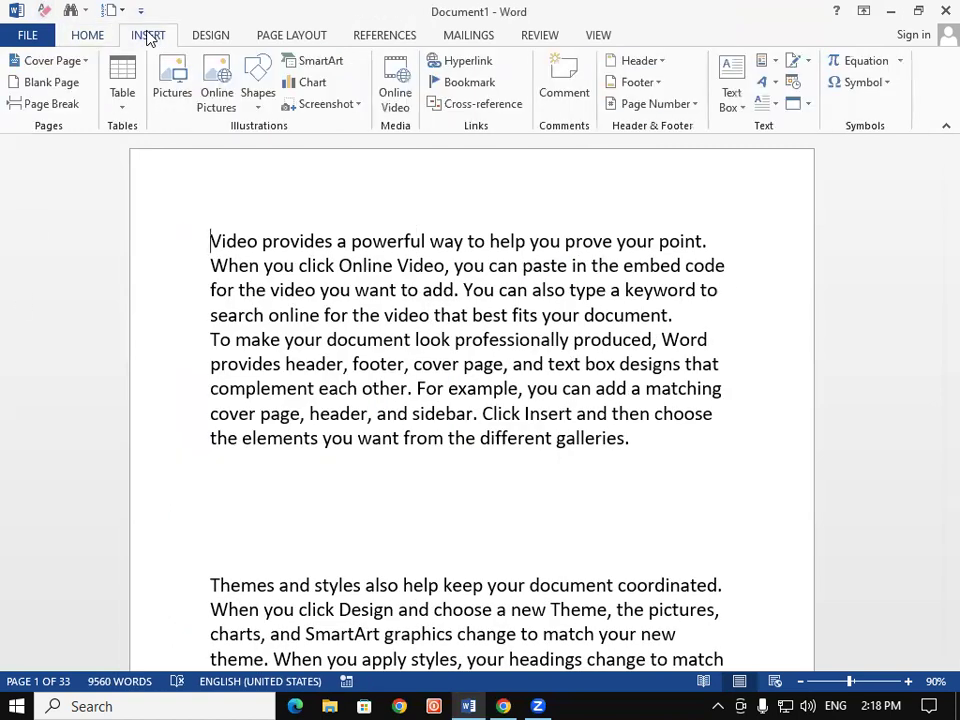
pyautogui.click(727, 90)
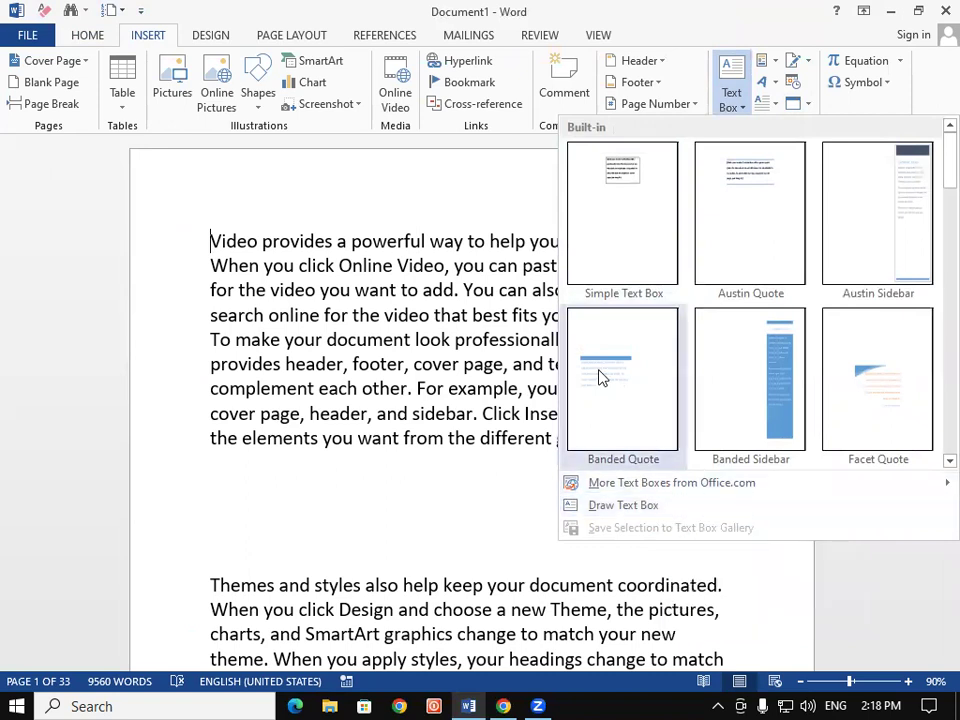
pyautogui.click(648, 507)
pyautogui.moveTo(204, 318)
pyautogui.mouseDown()
pyautogui.moveTo(270, 369)
pyautogui.moveTo(442, 452)
pyautogui.moveTo(672, 461)
pyautogui.mouseUp()
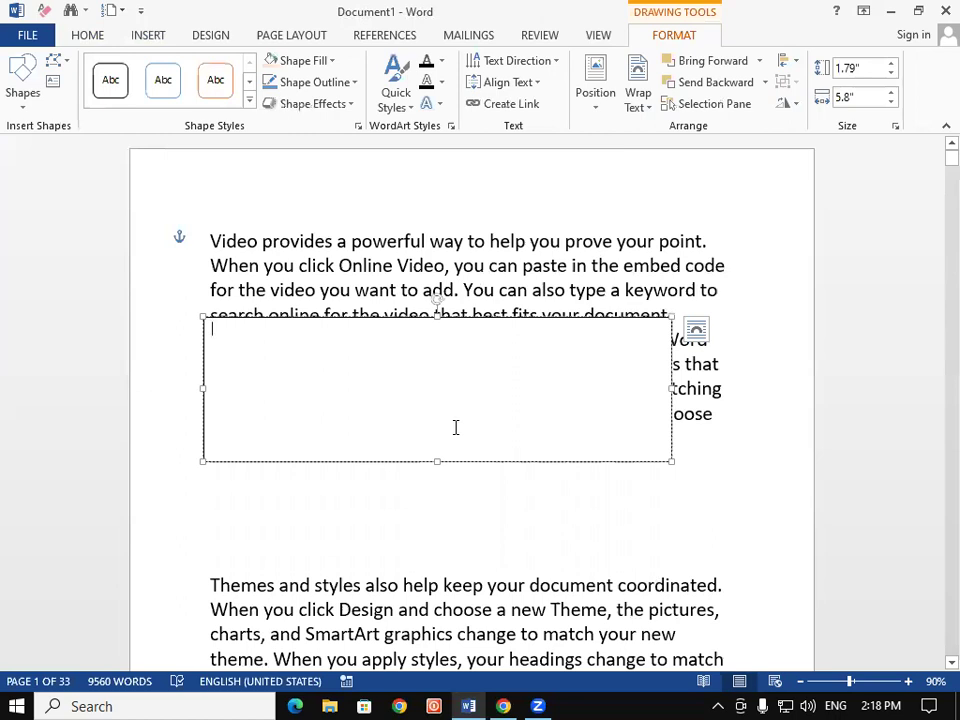
pyautogui.hotkey('ctrl', 'v')
pyautogui.moveTo(484, 463); pyautogui.dragTo(496, 550)
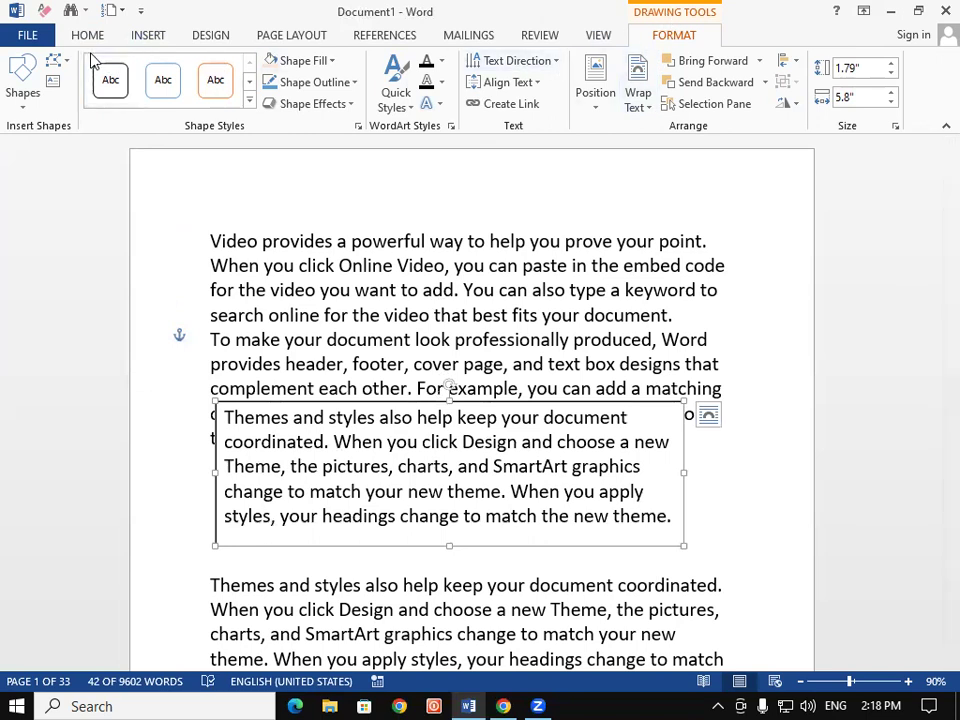
# Fill the drawn text box red and make its text bold white
pyautogui.click(300, 60)
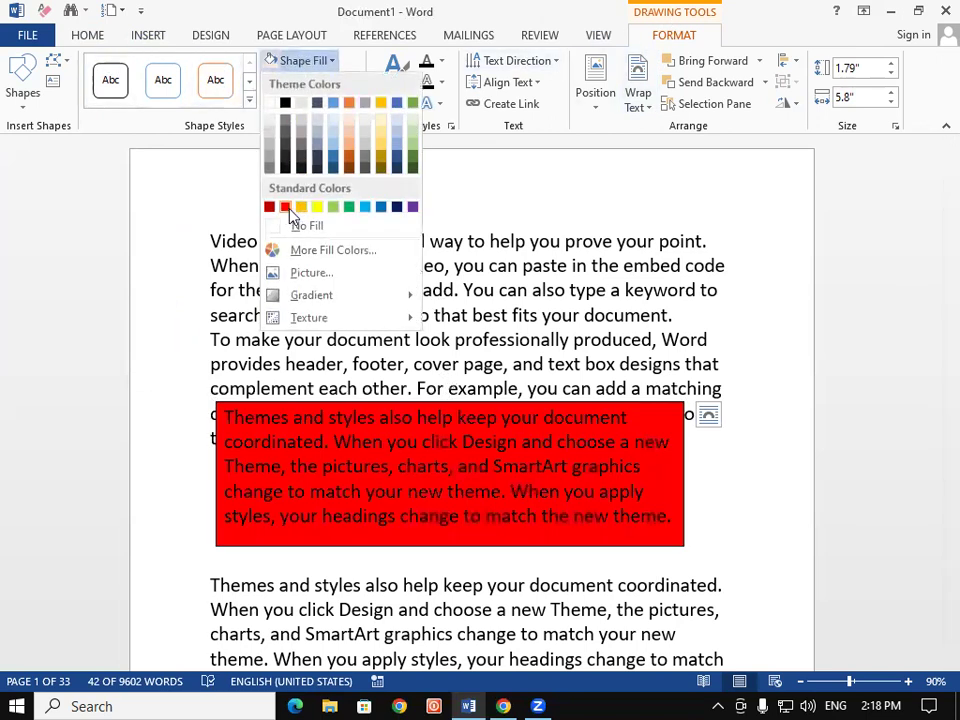
pyautogui.click(285, 208)
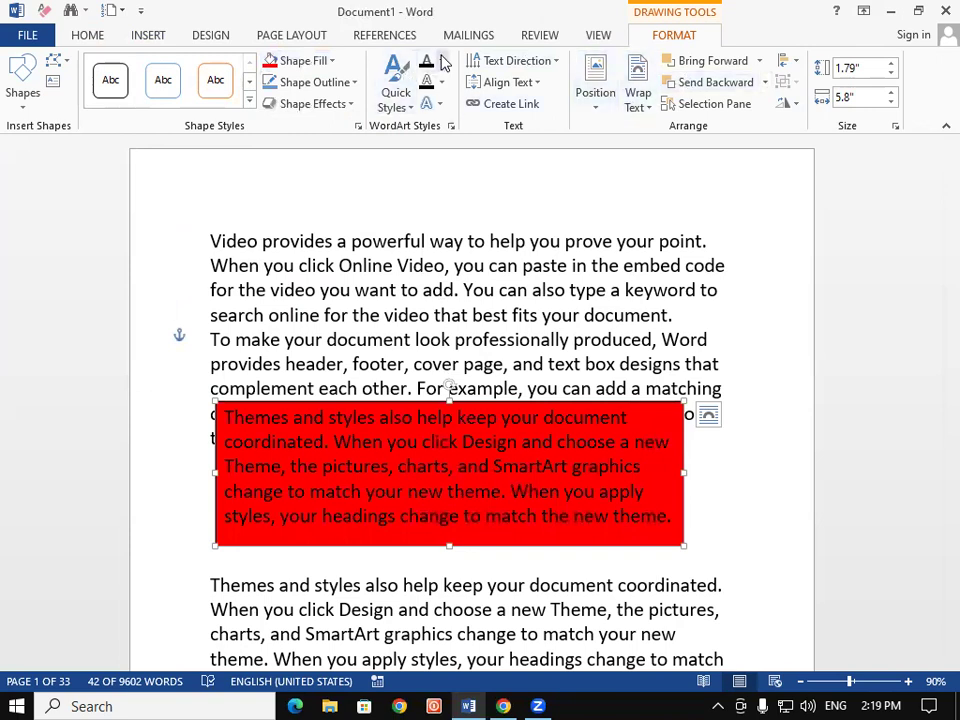
pyautogui.click(440, 61)
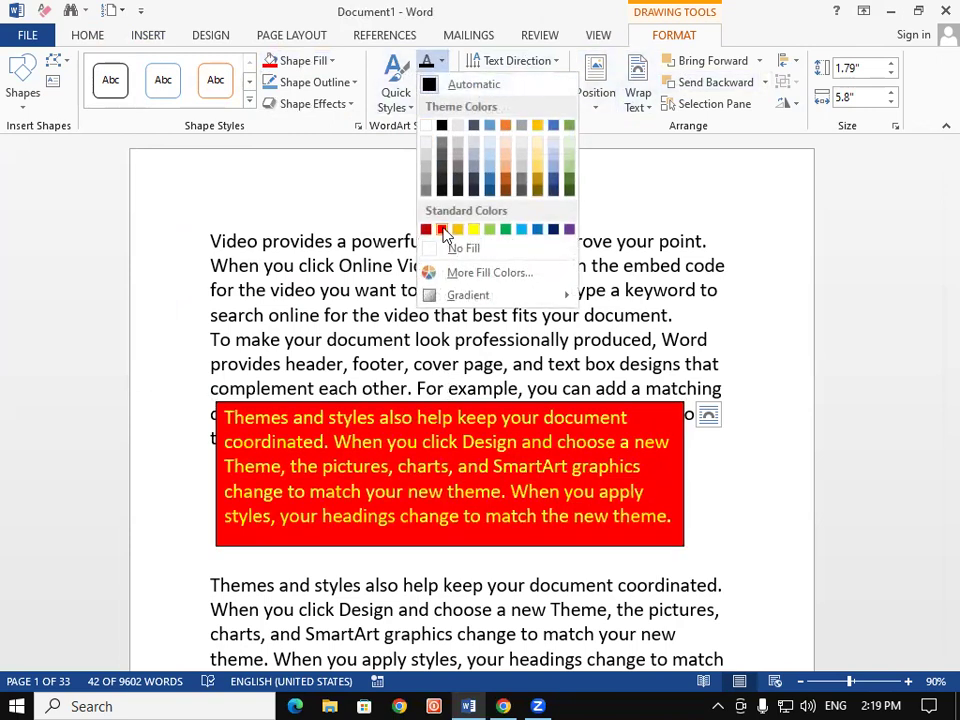
pyautogui.click(426, 125)
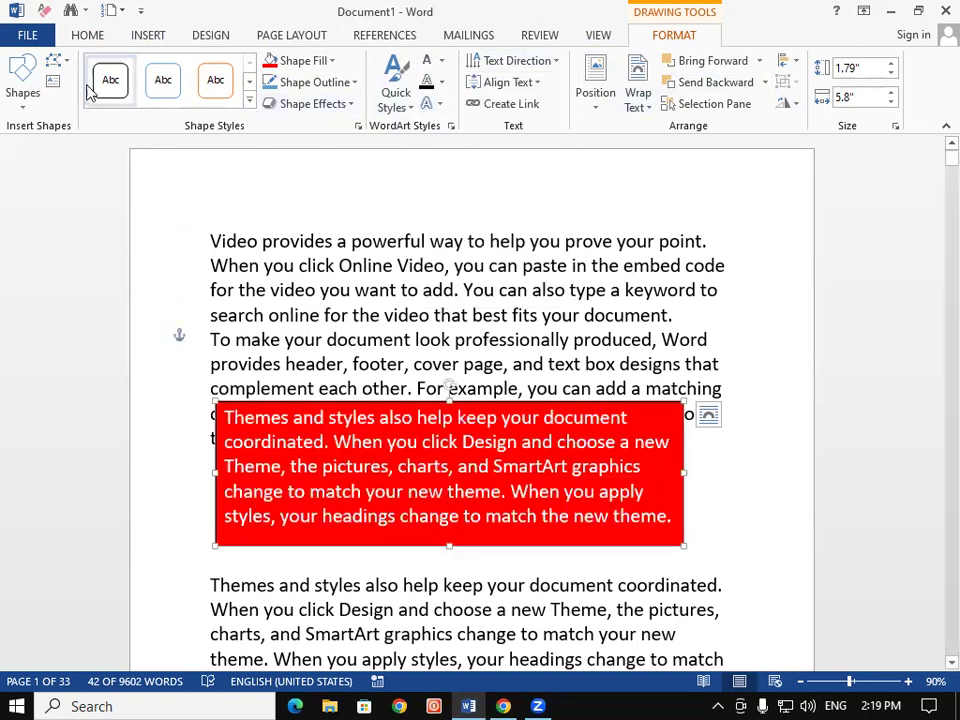
pyautogui.click(74, 37)
pyautogui.click(82, 96)
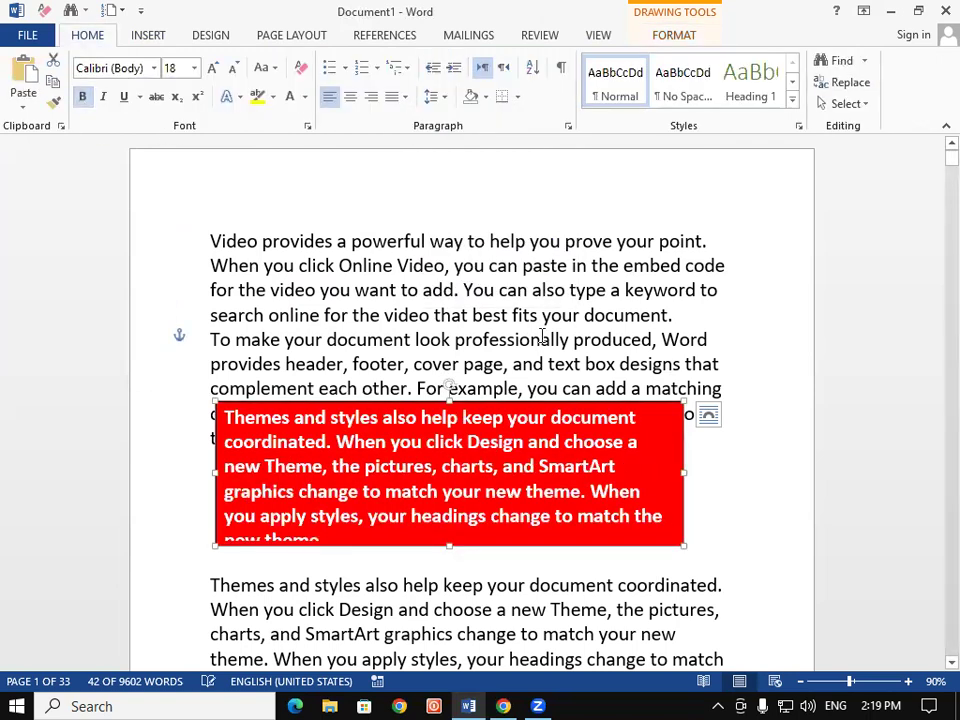
pyautogui.click(588, 345)
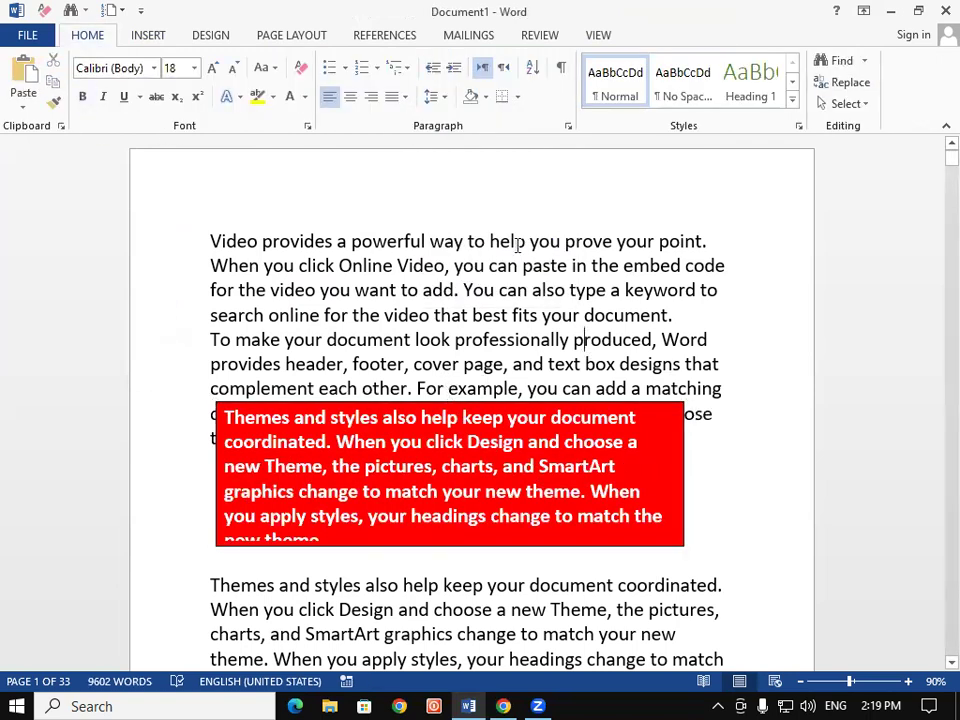
# Select the red text box by its border and delete it
pyautogui.click(142, 35)
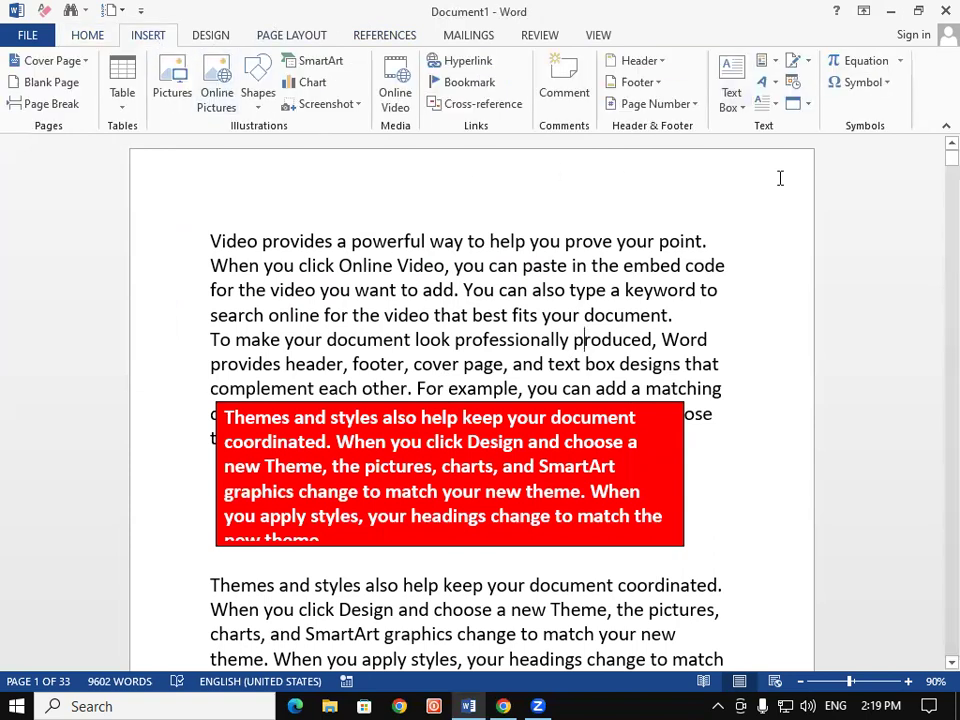
pyautogui.click(745, 88)
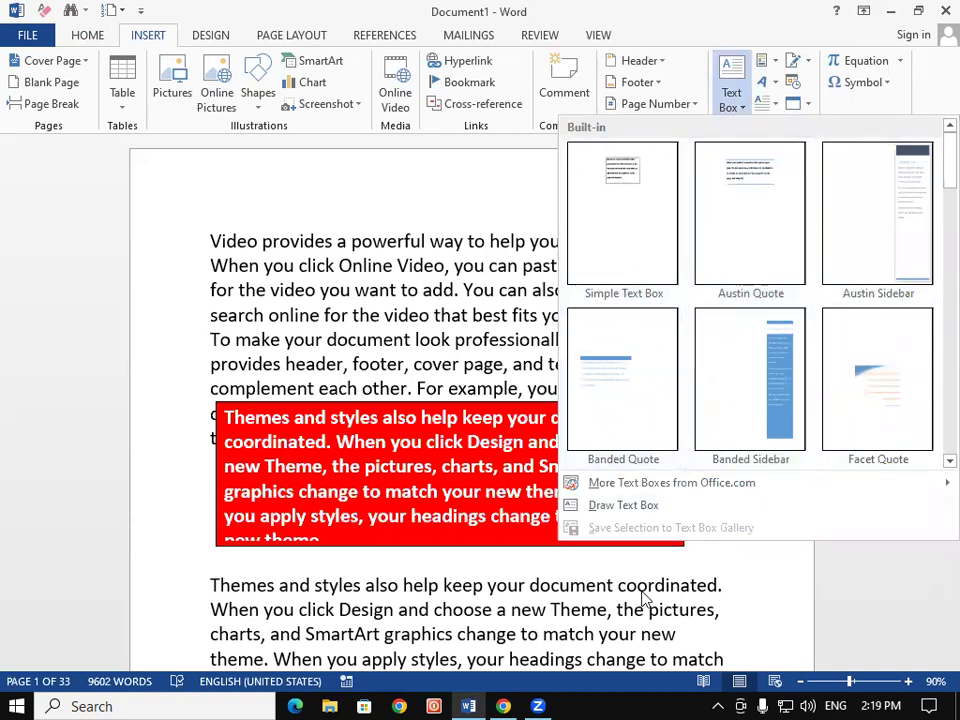
pyautogui.click(648, 504)
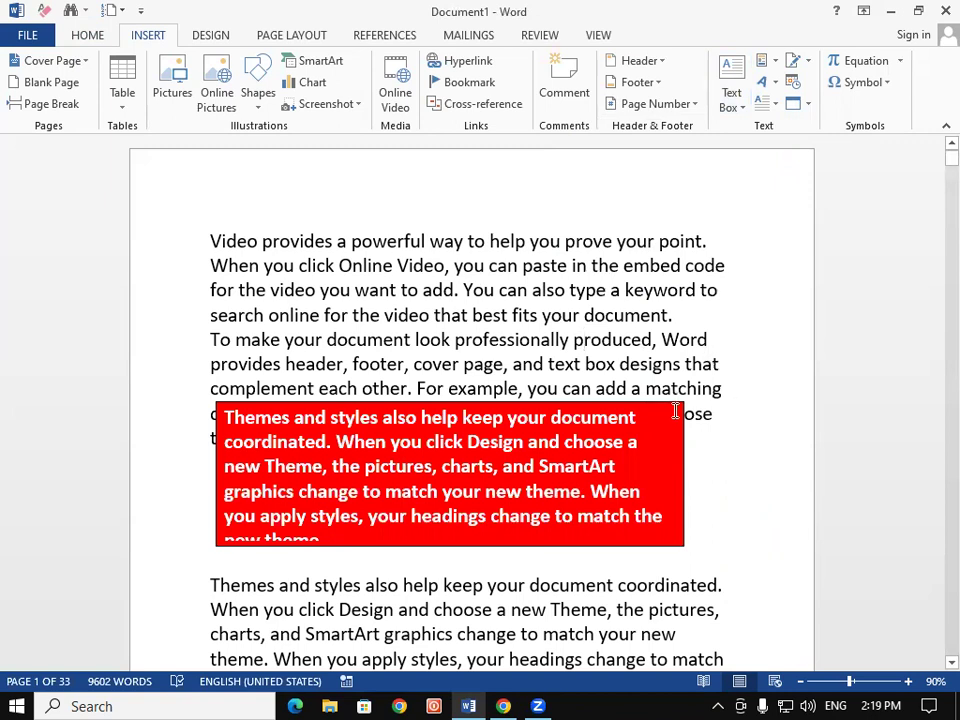
pyautogui.click(681, 440)
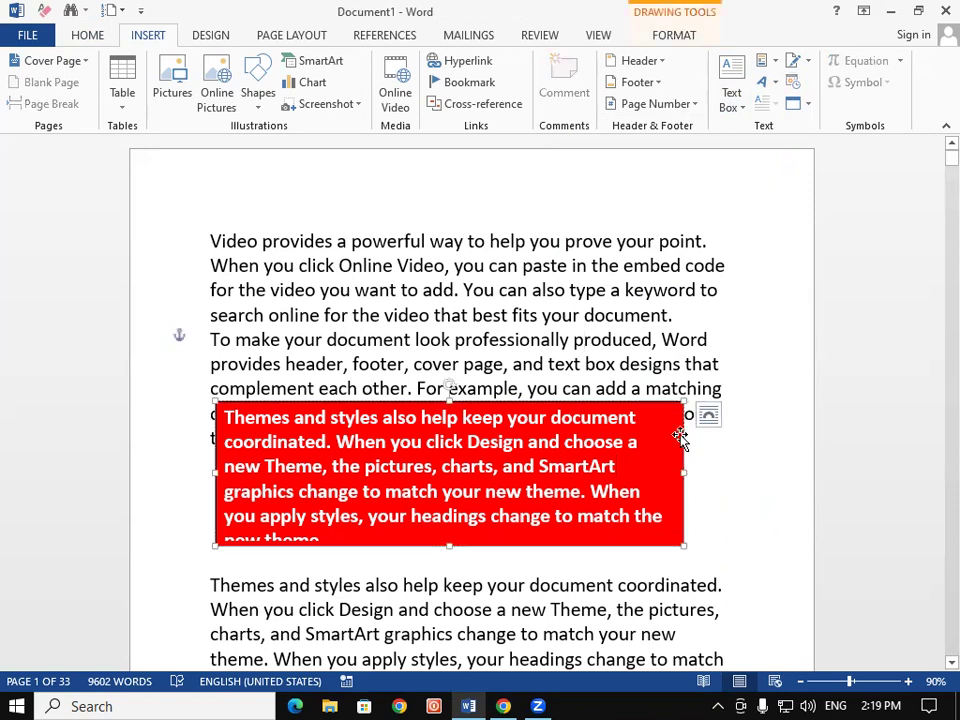
pyautogui.press('Delete')
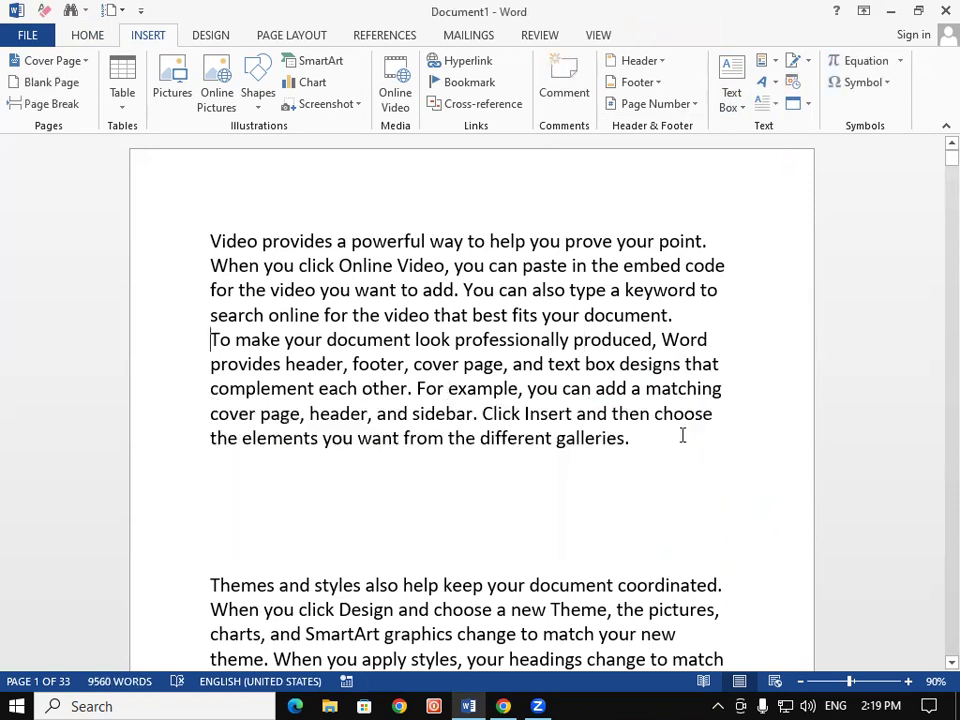
# Save the first paragraph to the text box gallery as 'Video provides' in General
pyautogui.click(731, 92)
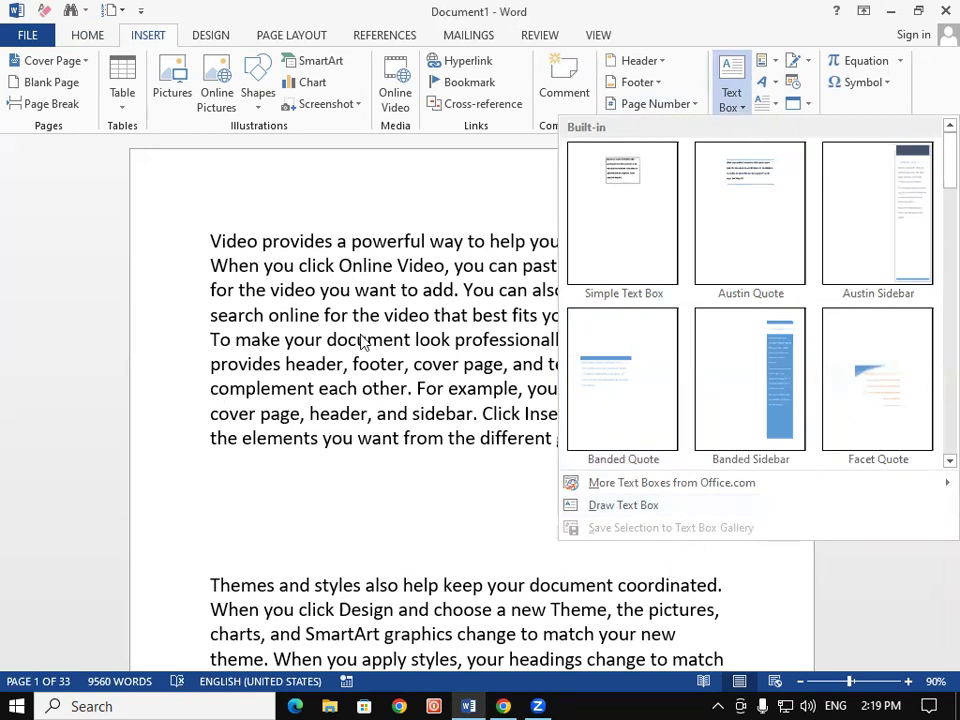
pyautogui.click(317, 312)
pyautogui.moveTo(222, 254); pyautogui.dragTo(679, 317)
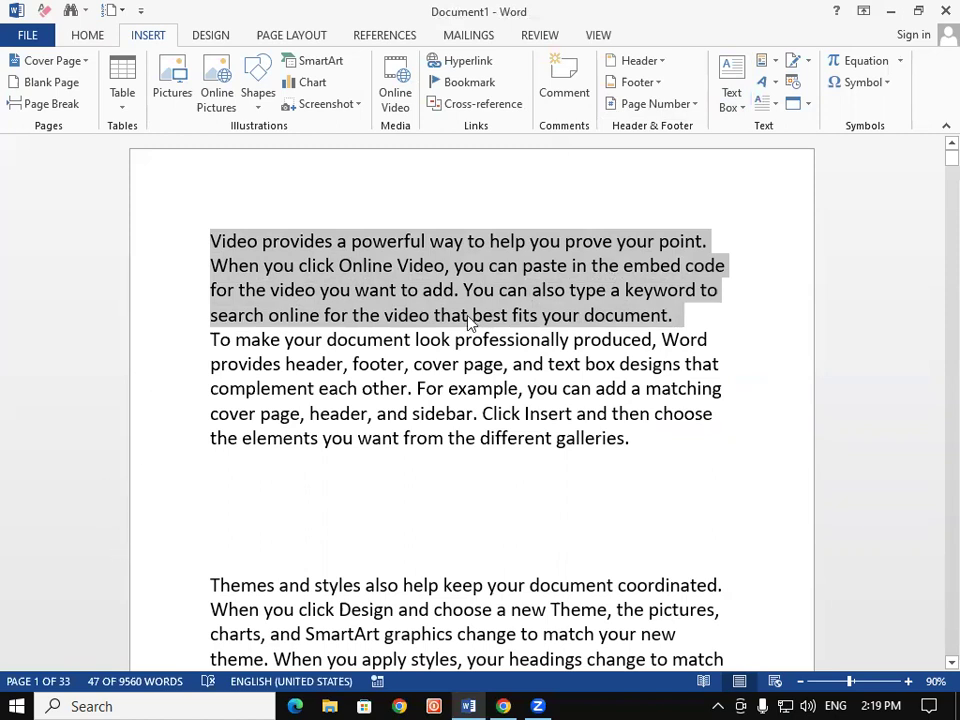
pyautogui.click(732, 94)
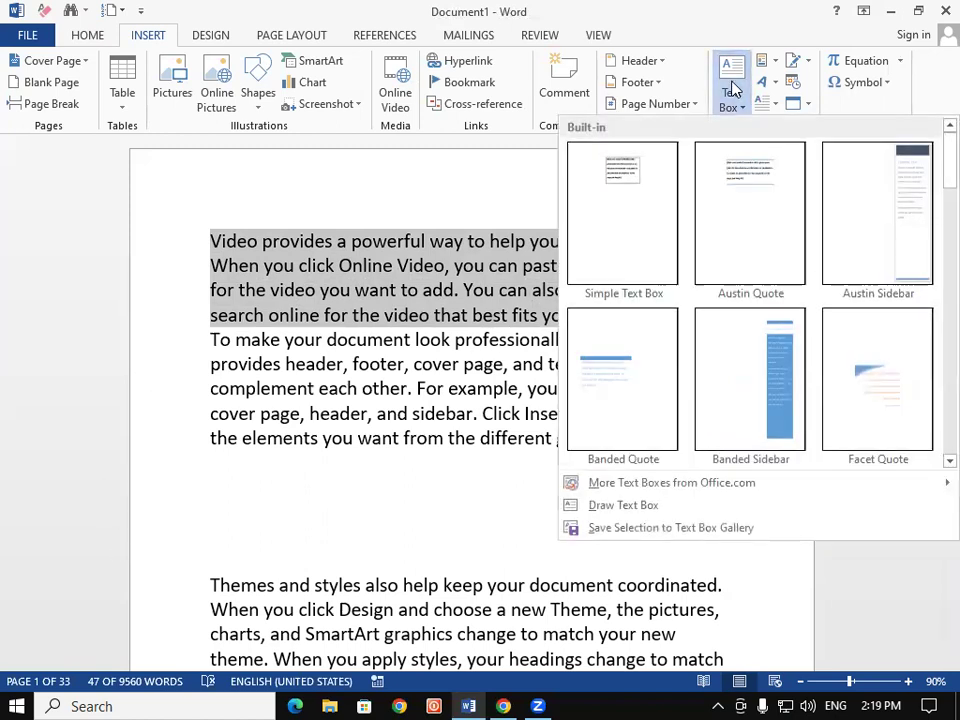
pyautogui.click(688, 530)
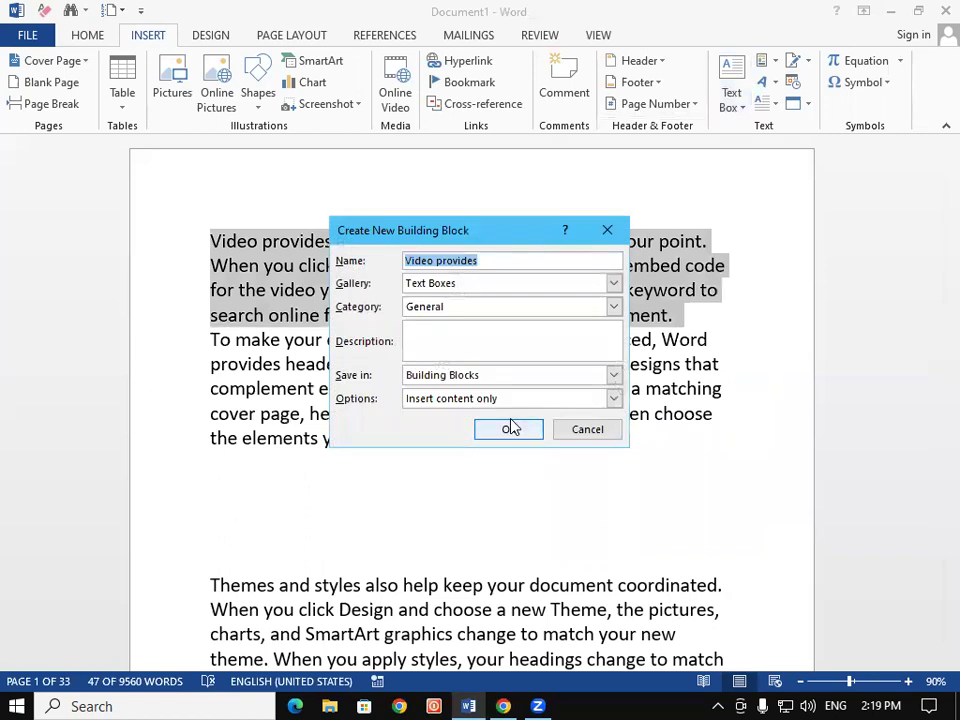
pyautogui.click(515, 432)
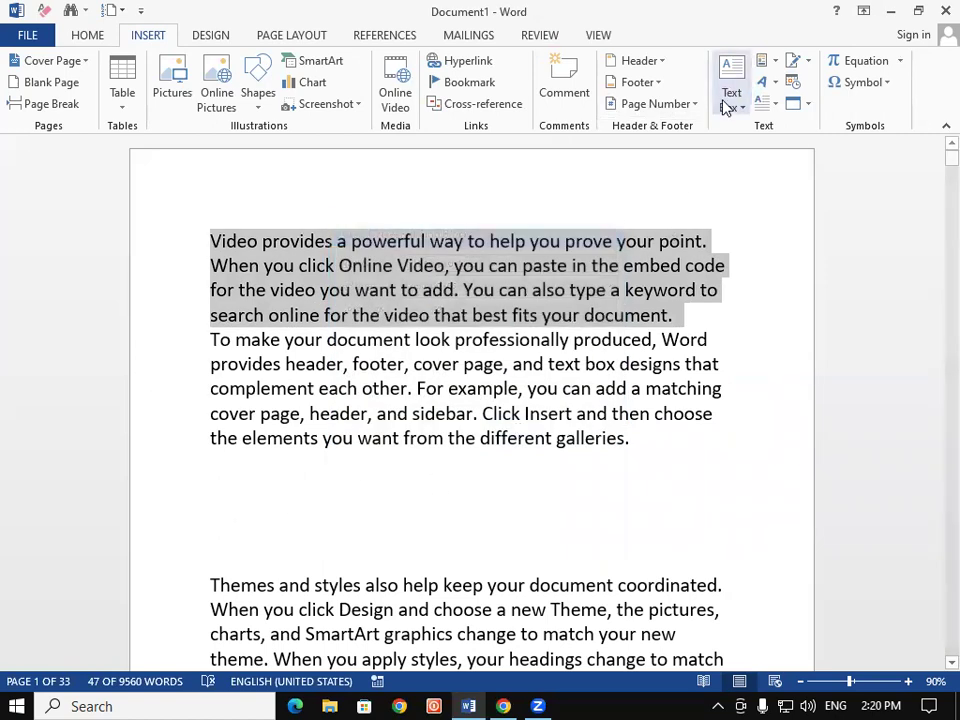
# Browse the text box gallery to find the new Video provides entry
pyautogui.click(726, 100)
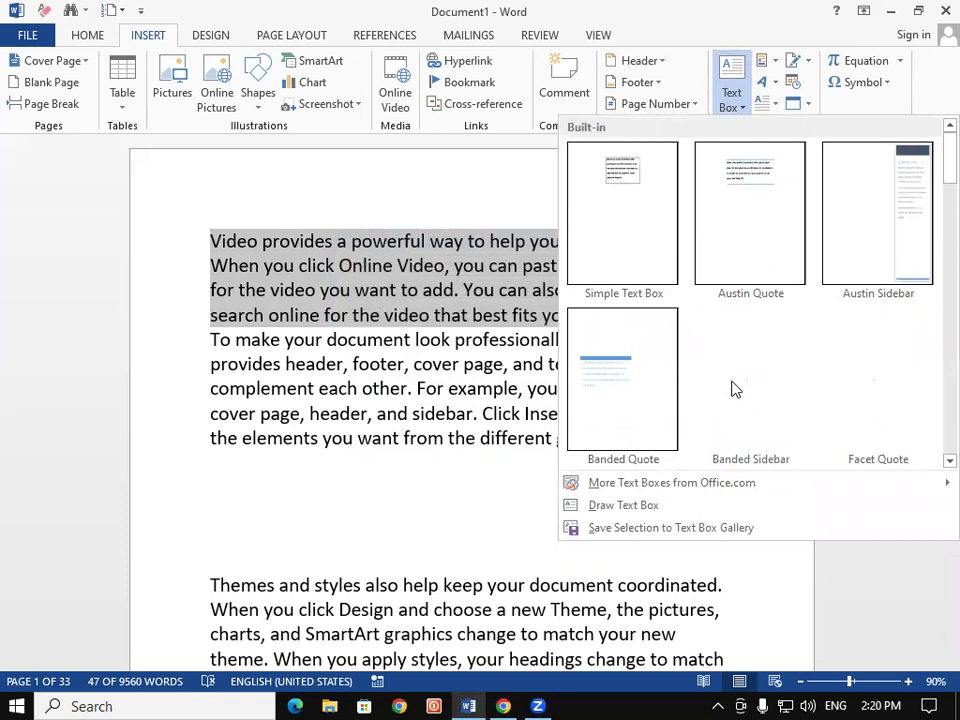
pyautogui.scroll(-3, 915, 325)
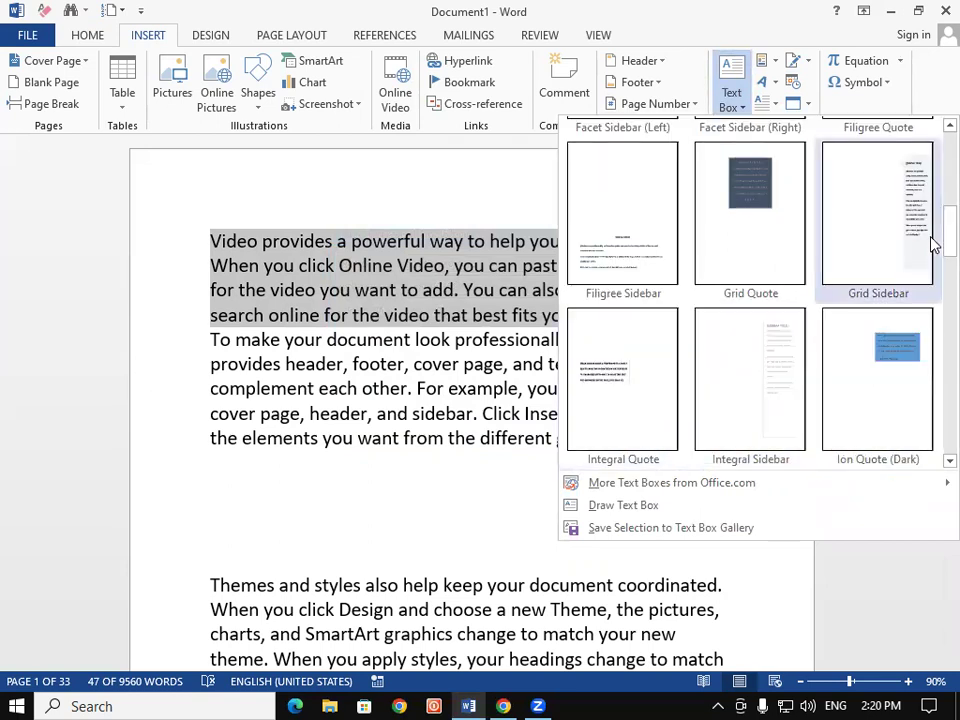
pyautogui.scroll(3, 933, 200)
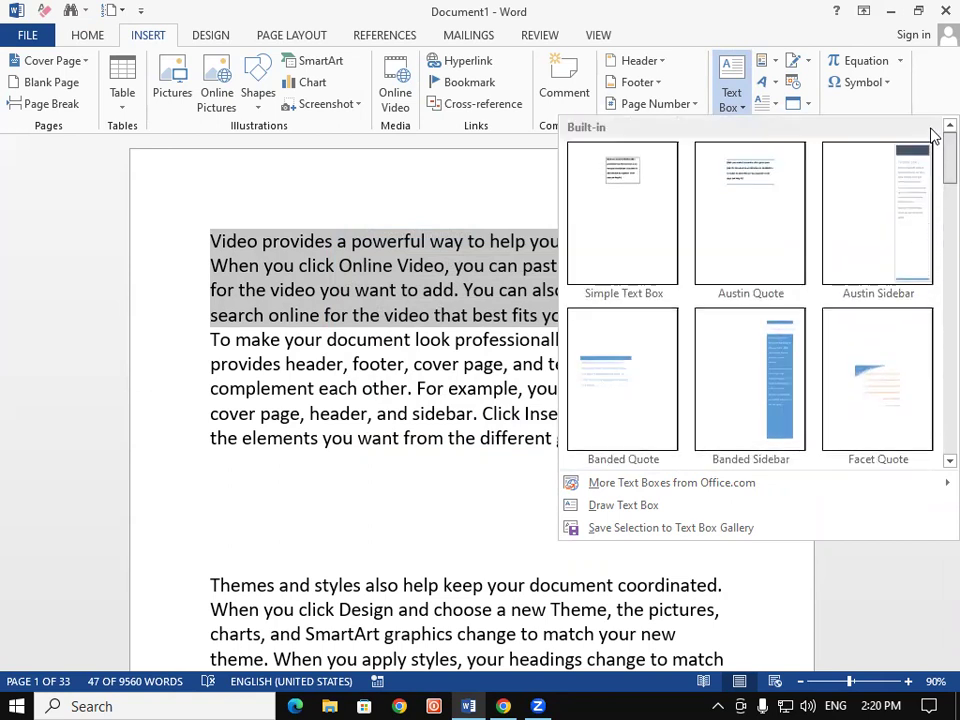
pyautogui.scroll(-6, 933, 183)
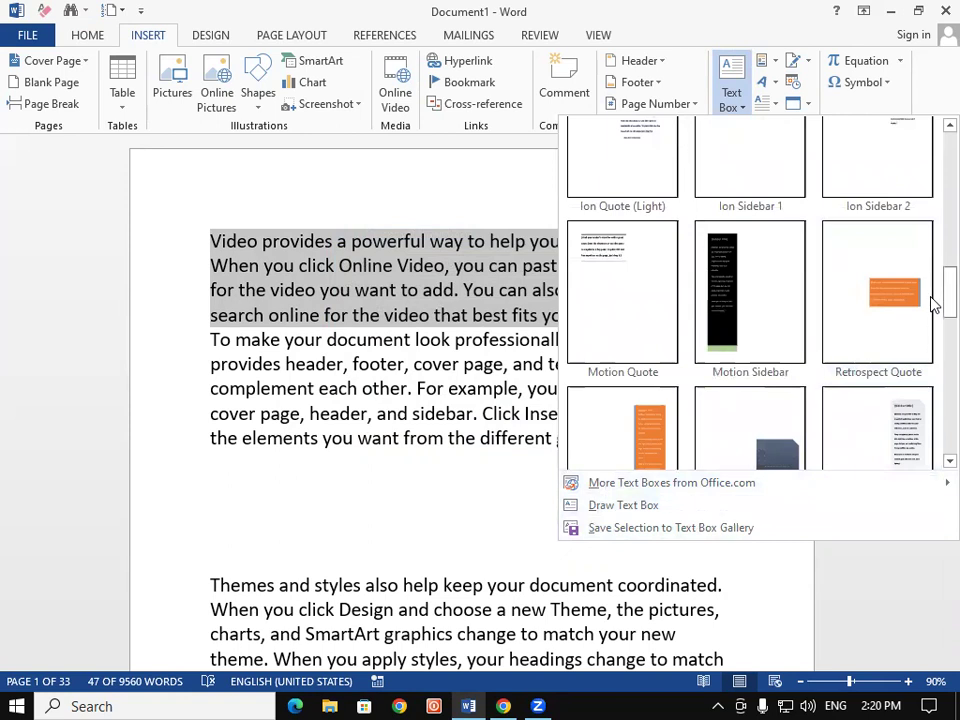
pyautogui.scroll(-1, 933, 323)
pyautogui.scroll(-2, 933, 340)
pyautogui.click(540, 527)
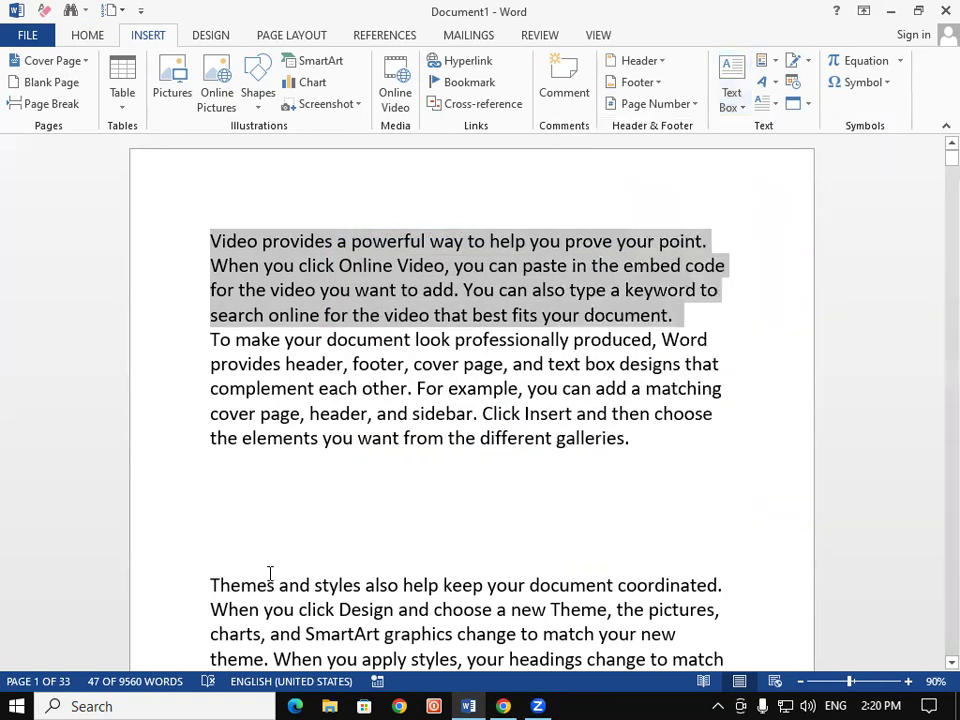
# Make the selected first paragraph 24 pt, red and bold
pyautogui.click(89, 42)
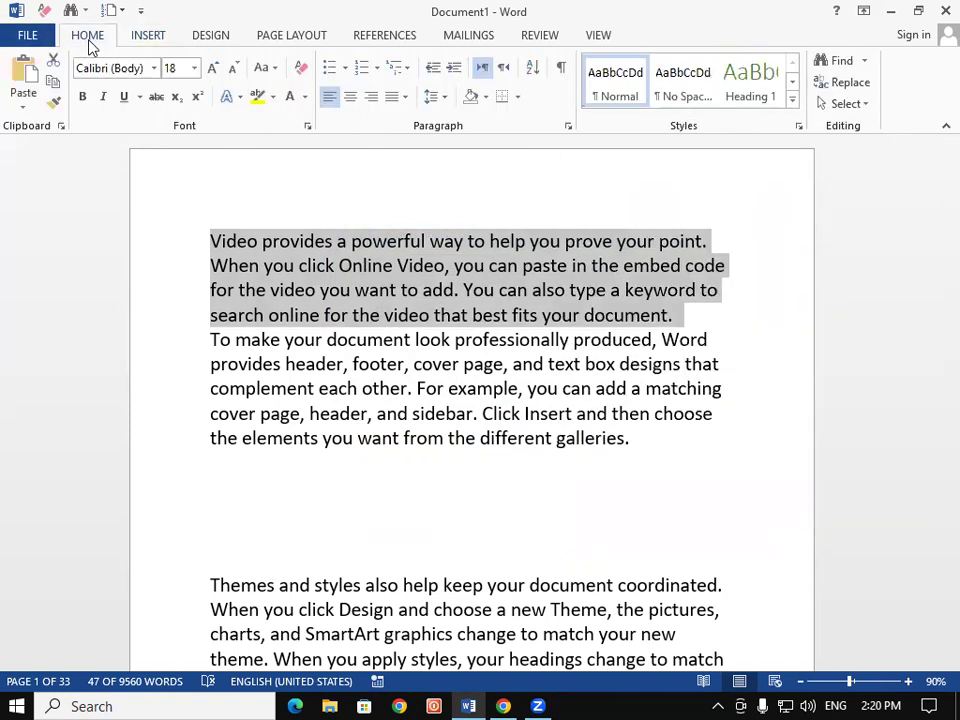
pyautogui.click(213, 68)
pyautogui.click(213, 68)
pyautogui.click(213, 68)
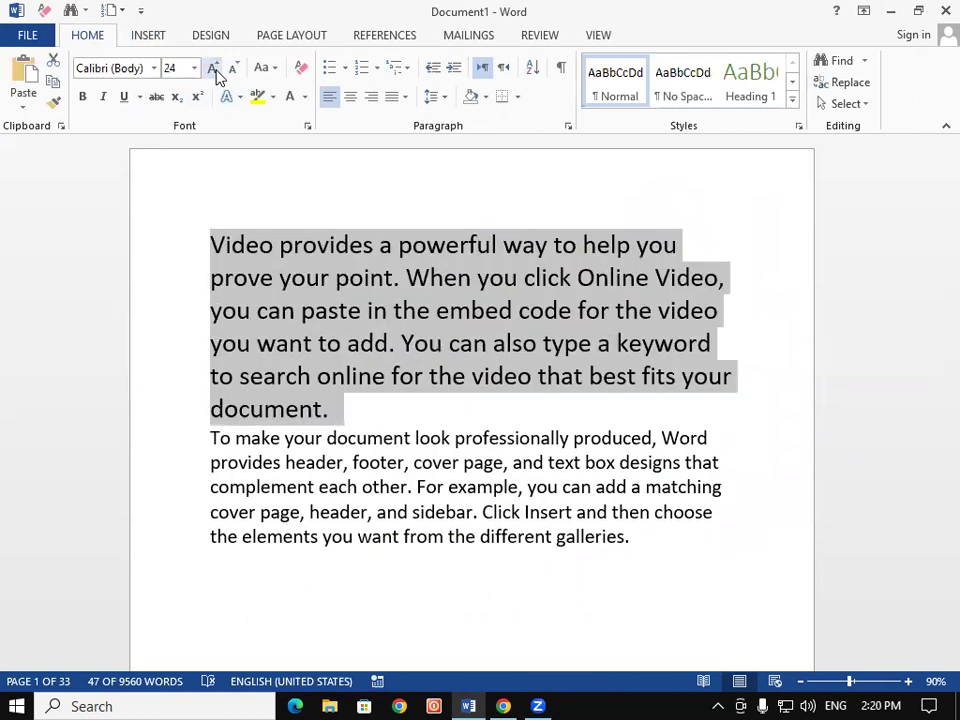
pyautogui.click(304, 96)
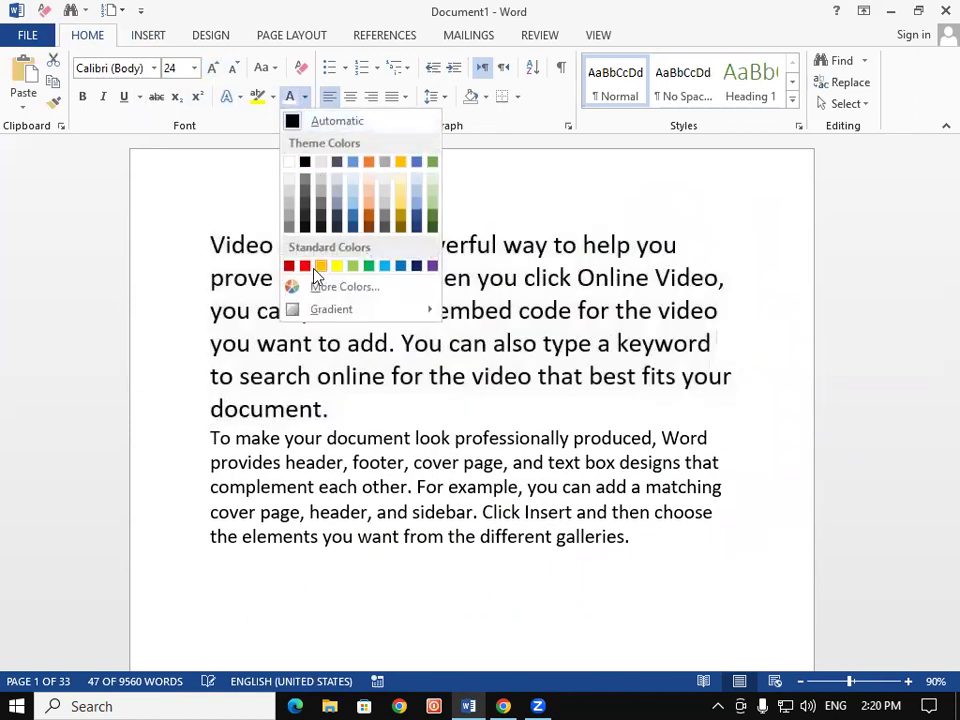
pyautogui.click(304, 265)
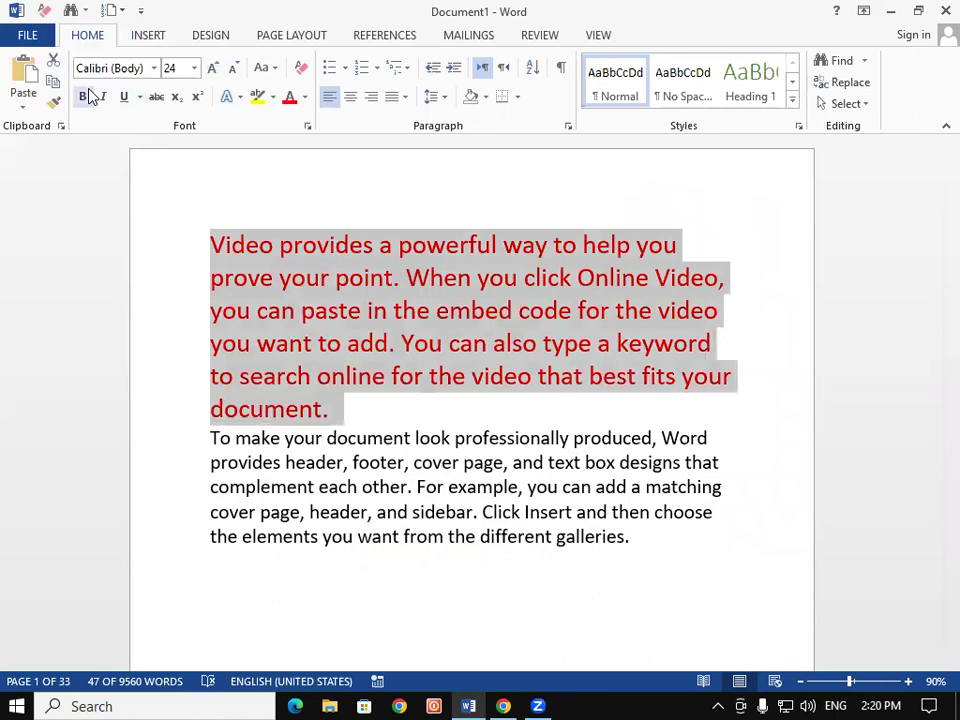
pyautogui.click(85, 96)
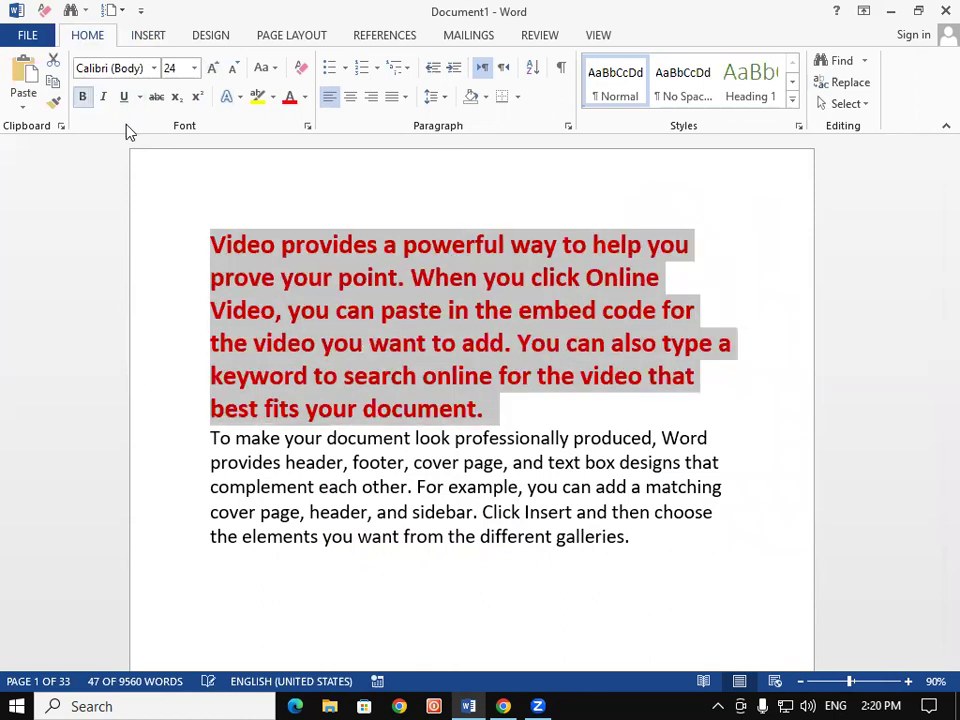
# Save the formatted paragraph to the Text Box Gallery as the 'Video provides a' entry
pyautogui.click(150, 36)
pyautogui.click(728, 90)
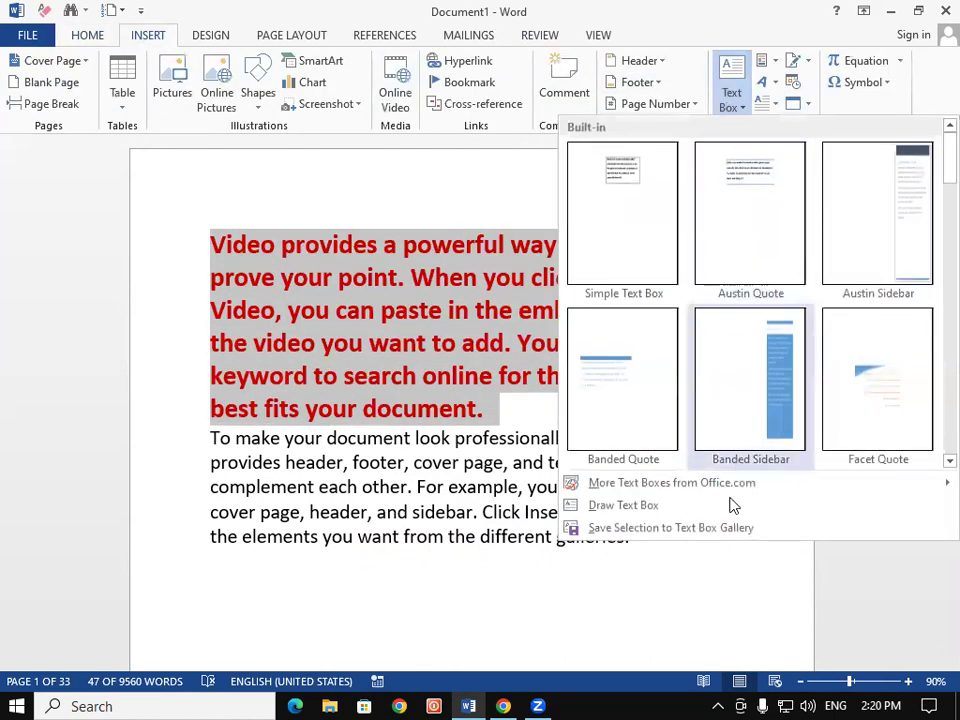
pyautogui.click(729, 528)
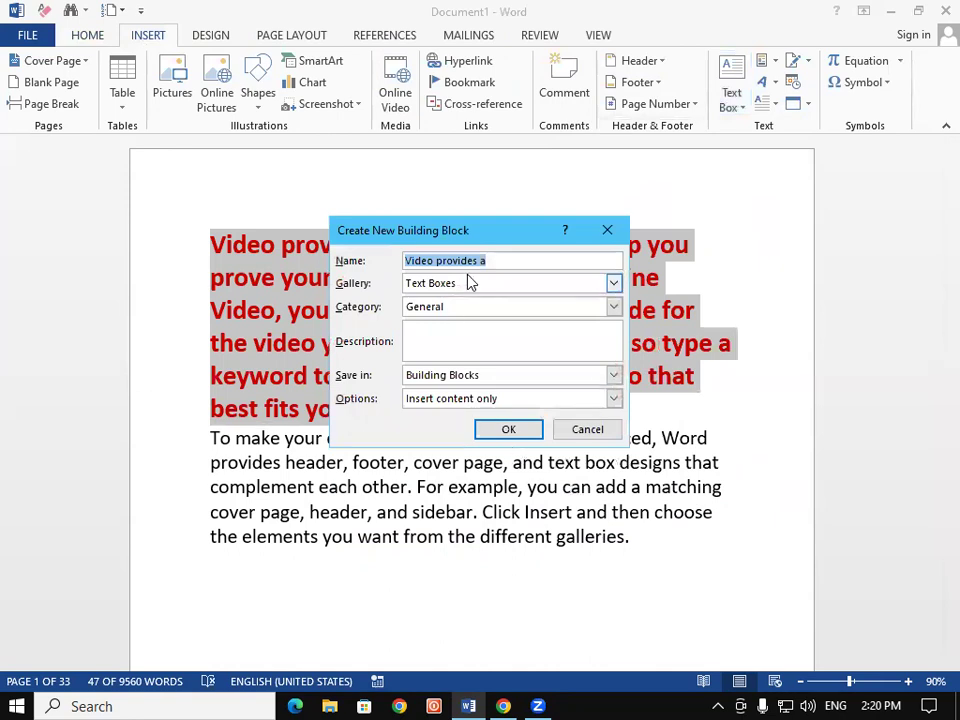
pyautogui.click(507, 430)
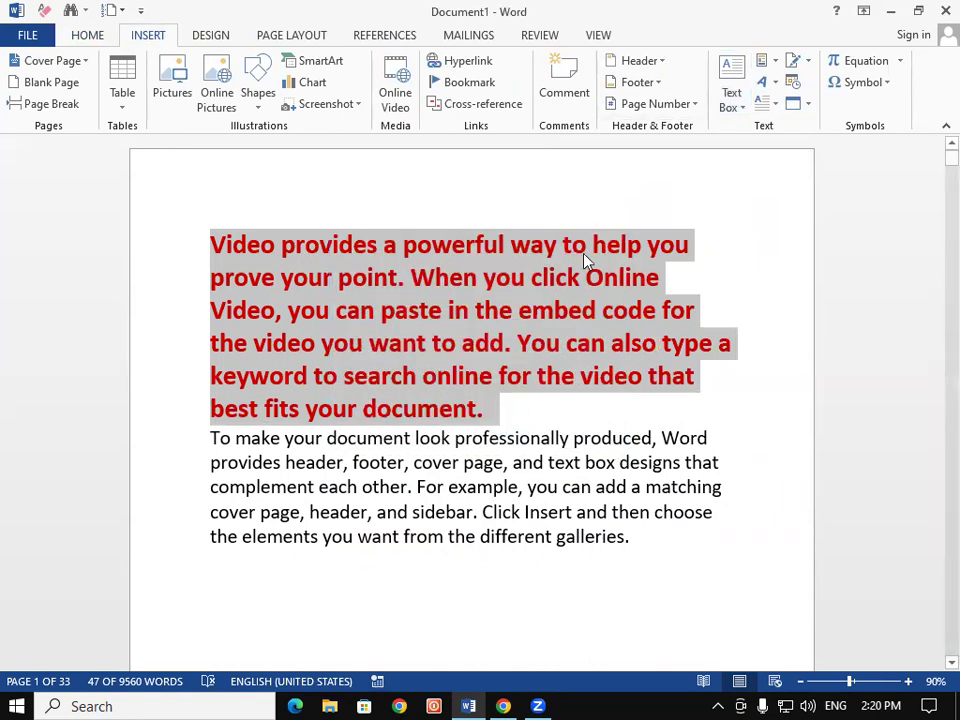
pyautogui.click(730, 95)
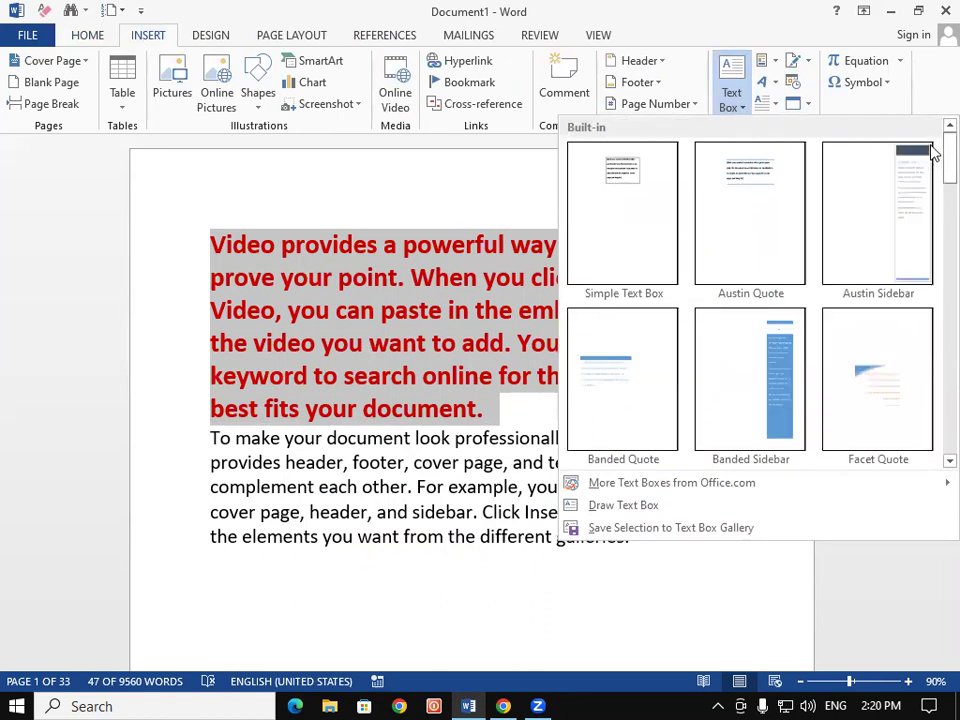
pyautogui.scroll(-3, 933, 155)
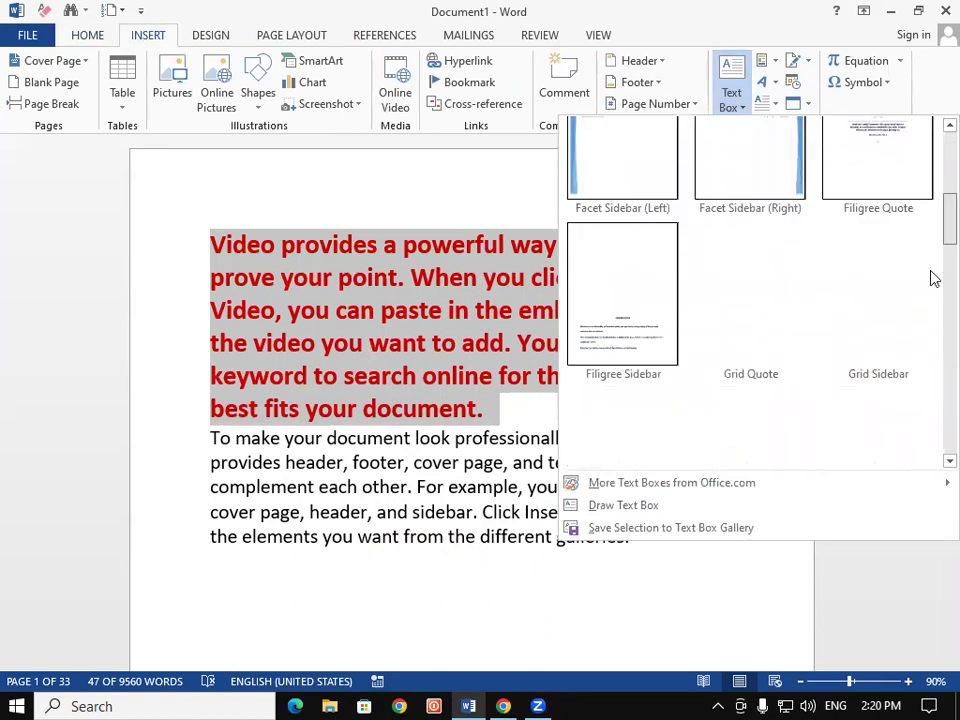
pyautogui.scroll(-3, 932, 268)
pyautogui.scroll(-2, 933, 280)
pyautogui.scroll(-4, 933, 284)
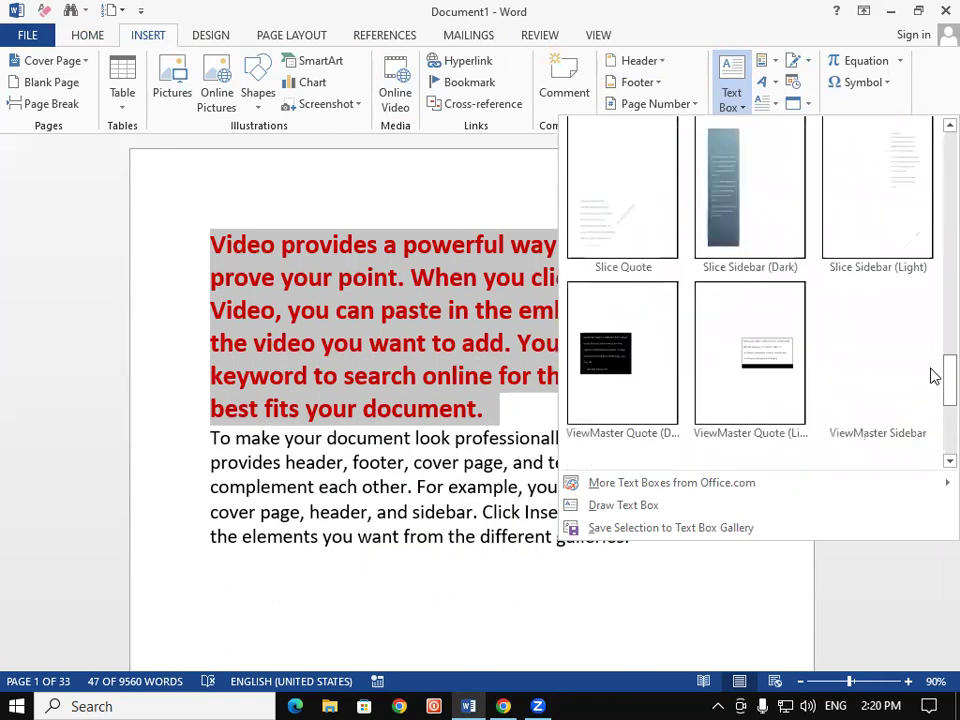
pyautogui.scroll(-4, 934, 390)
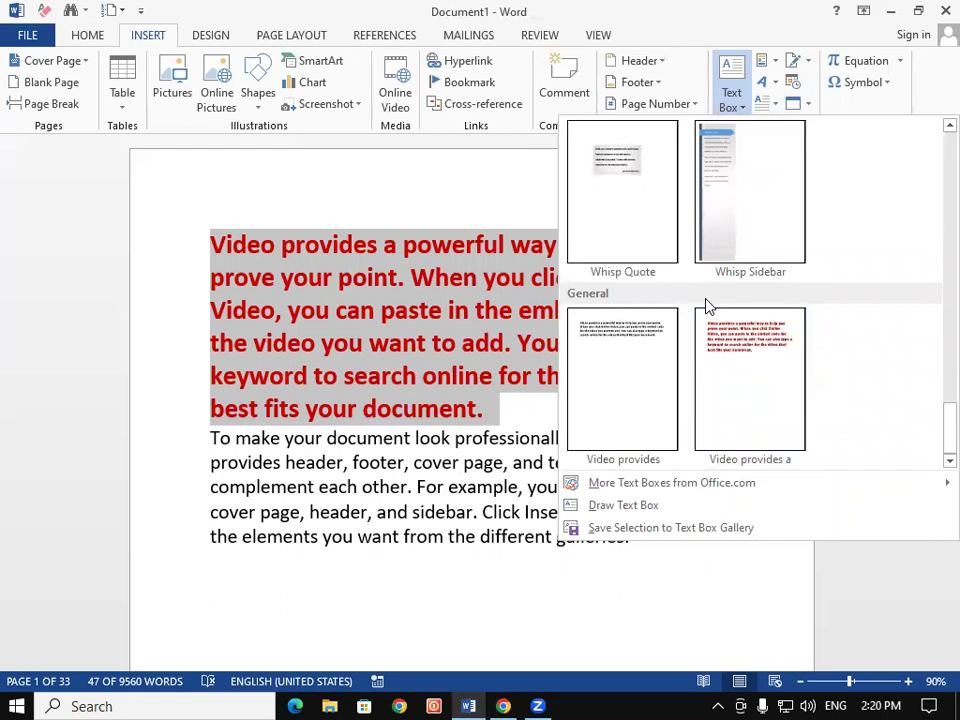
pyautogui.click(372, 356)
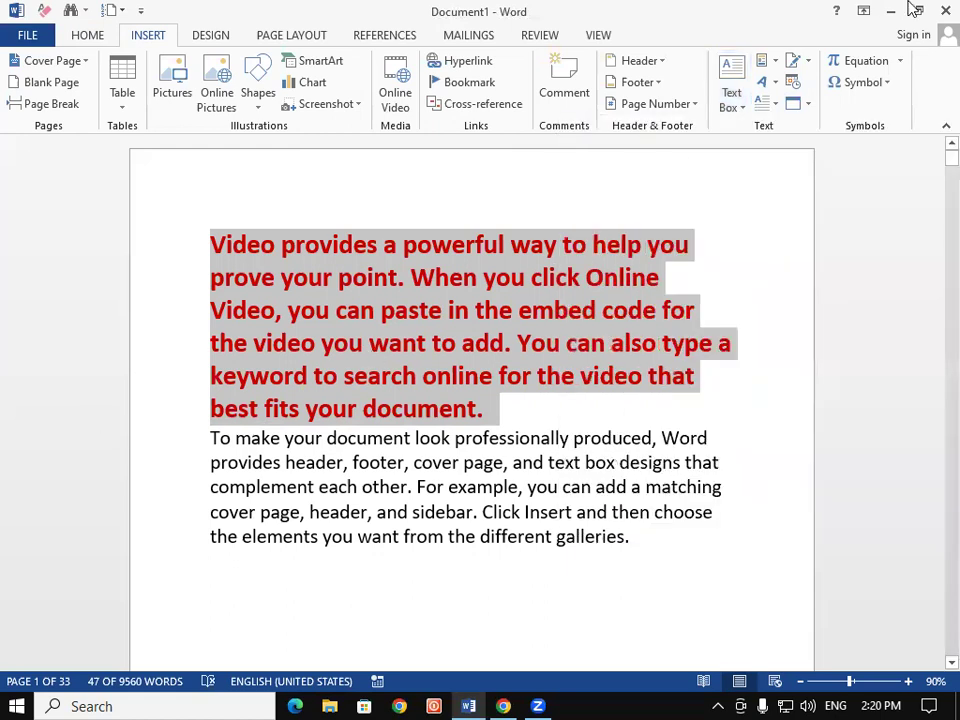
# Browse the Quick Parts AutoText gallery
pyautogui.click(771, 68)
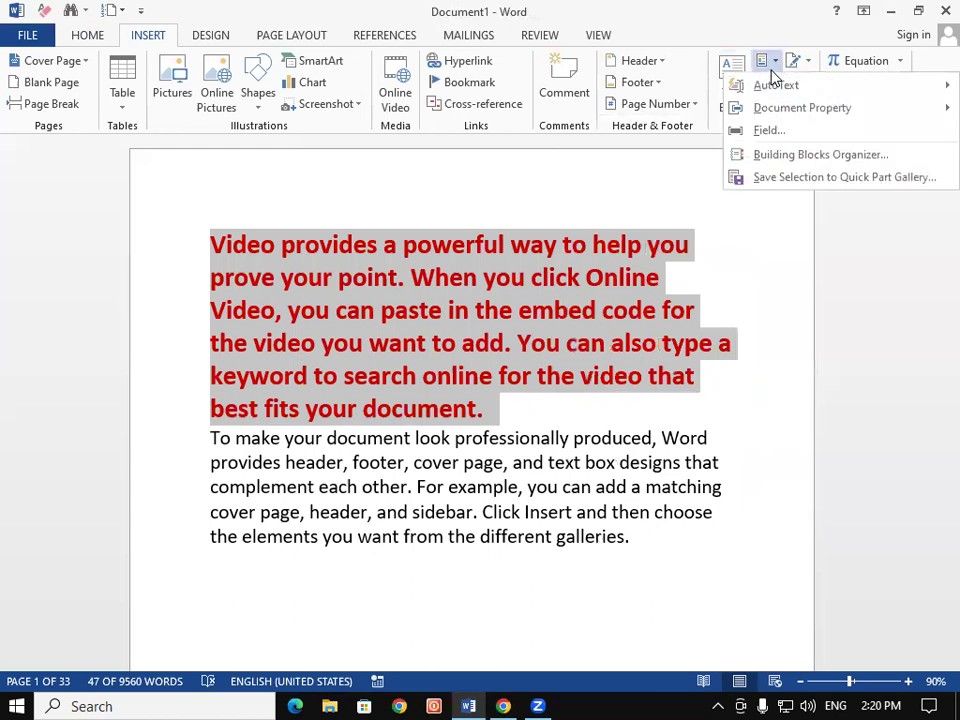
pyautogui.click(664, 332)
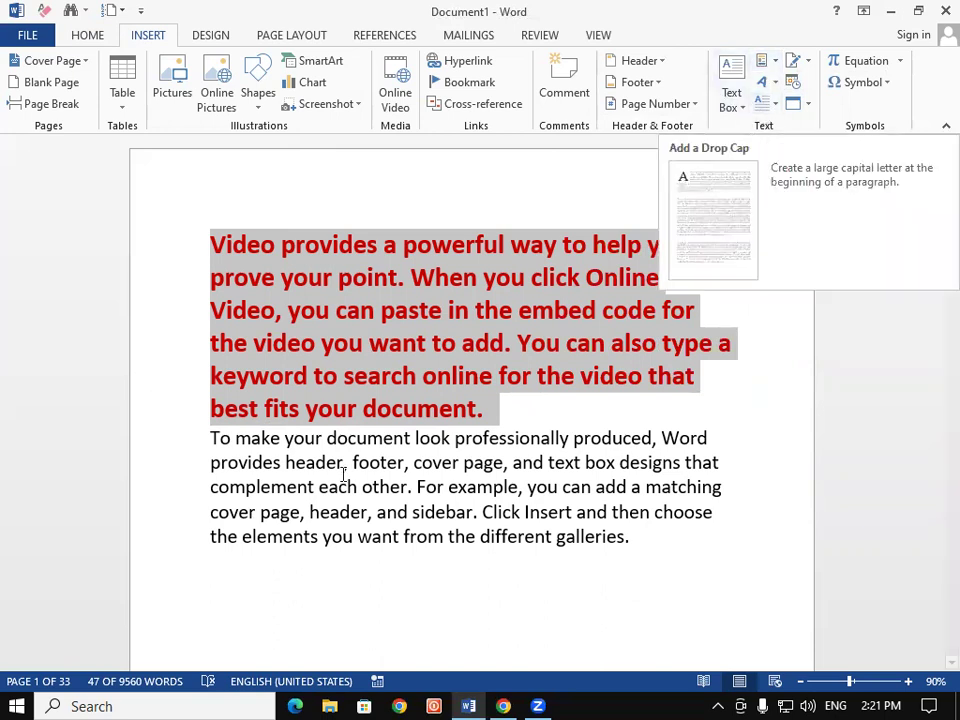
pyautogui.click(766, 63)
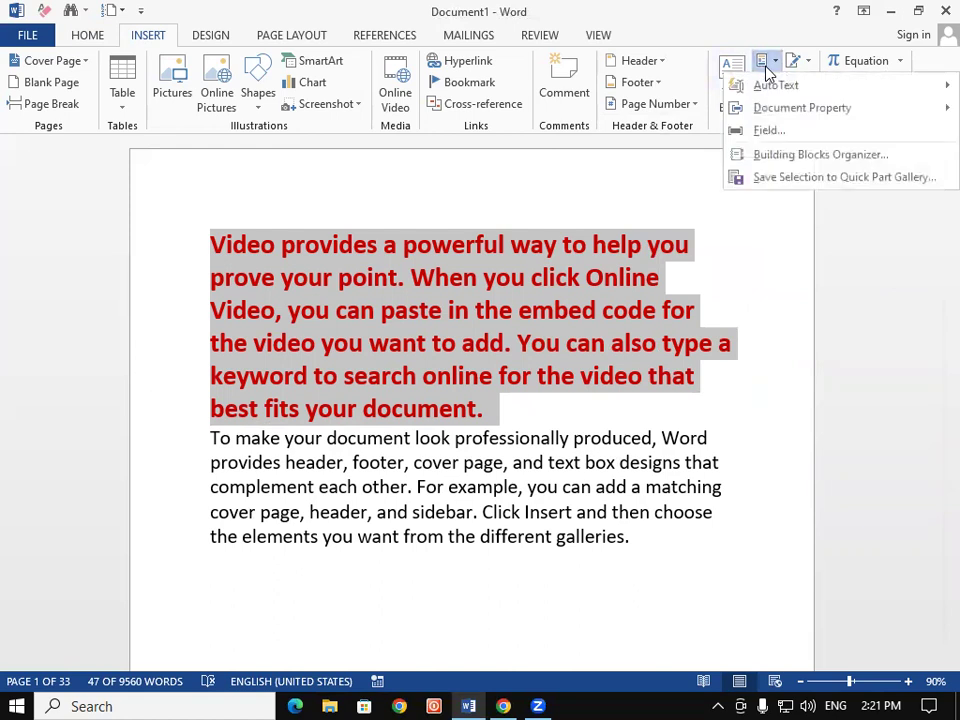
pyautogui.moveTo(788, 92)
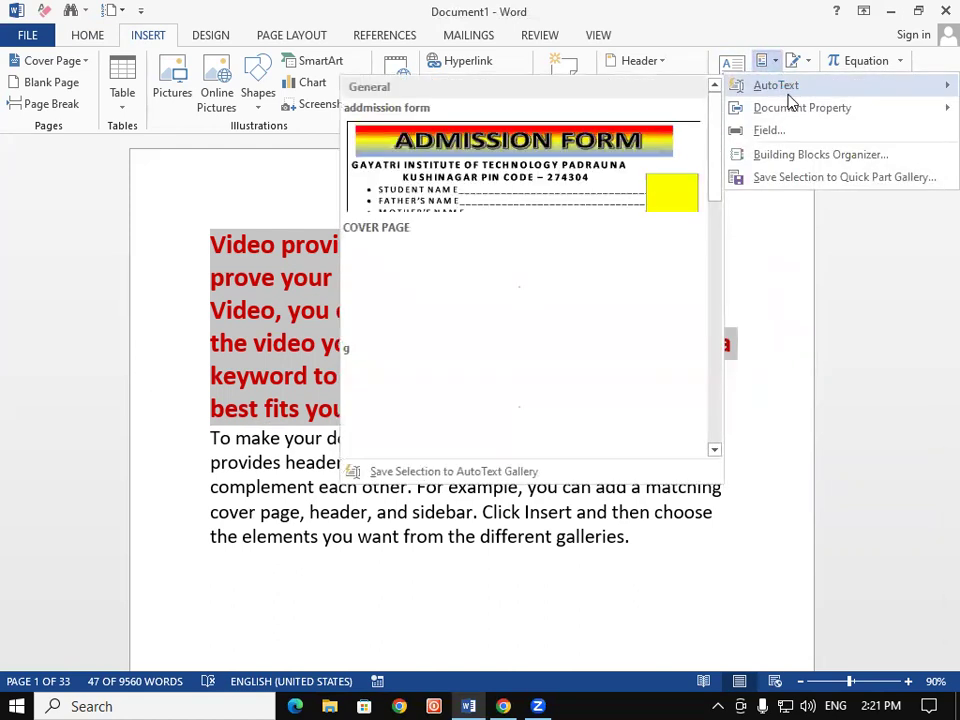
# Close the AutoText gallery, centre the red paragraph and show the recent documents list
pyautogui.click(240, 310)
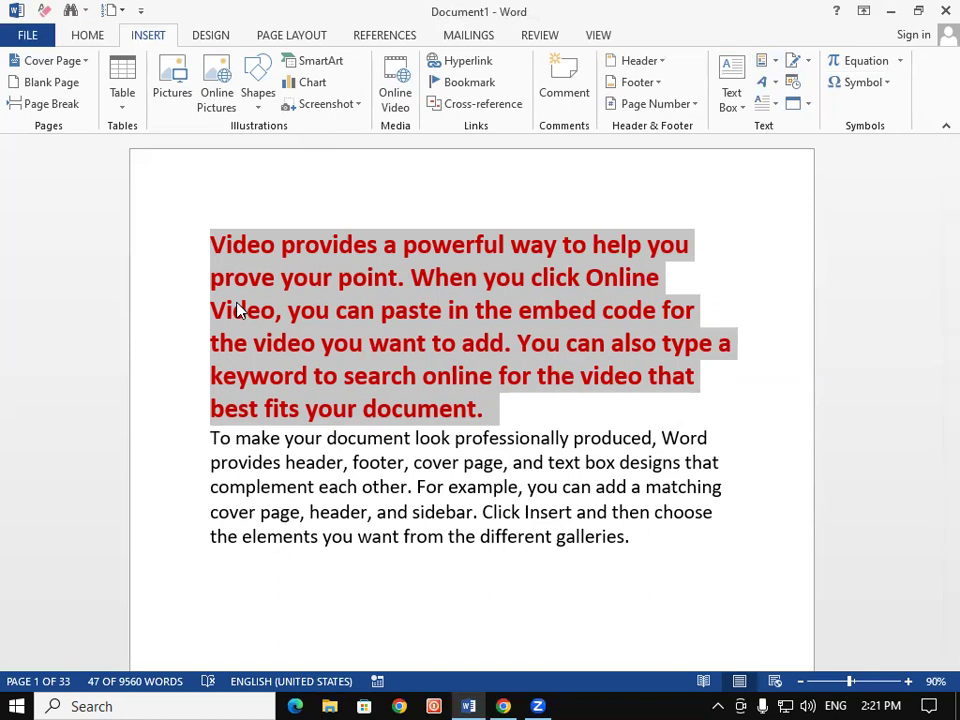
pyautogui.hotkey('ctrl', 'e')
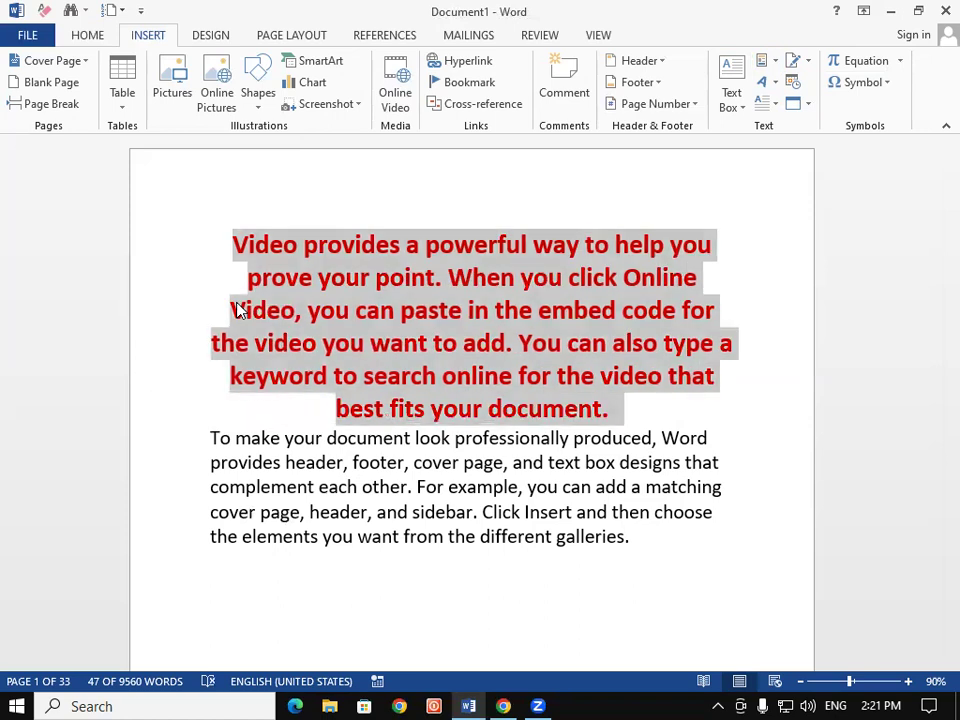
pyautogui.hotkey('ctrl', 'o')
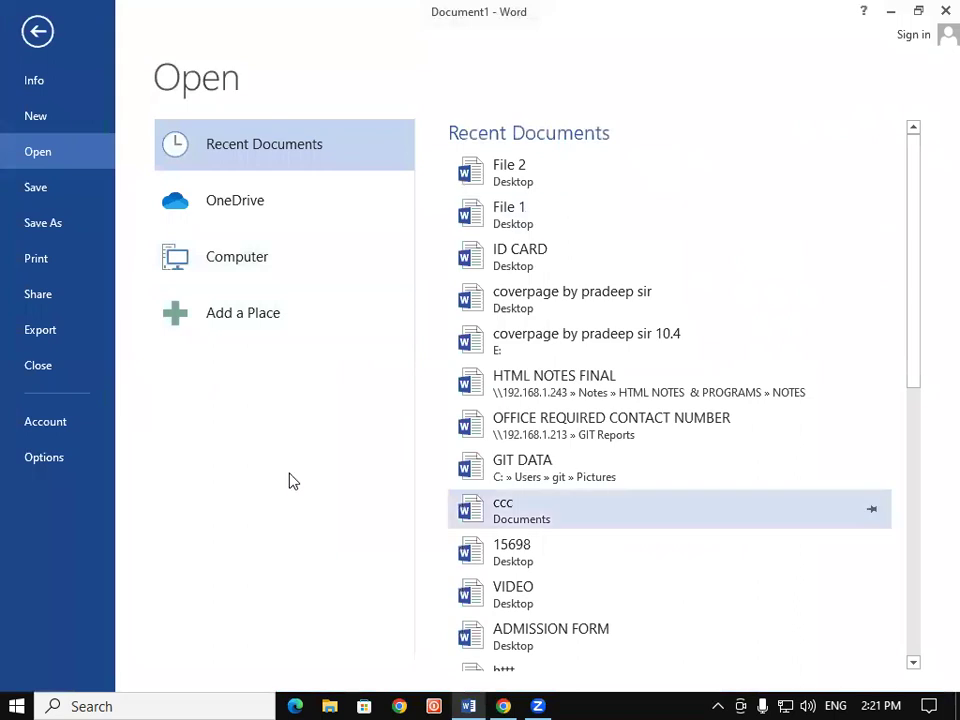
# Open 'coverpage by pradeep sir', scroll through it and select all of its content
pyautogui.press('Escape')
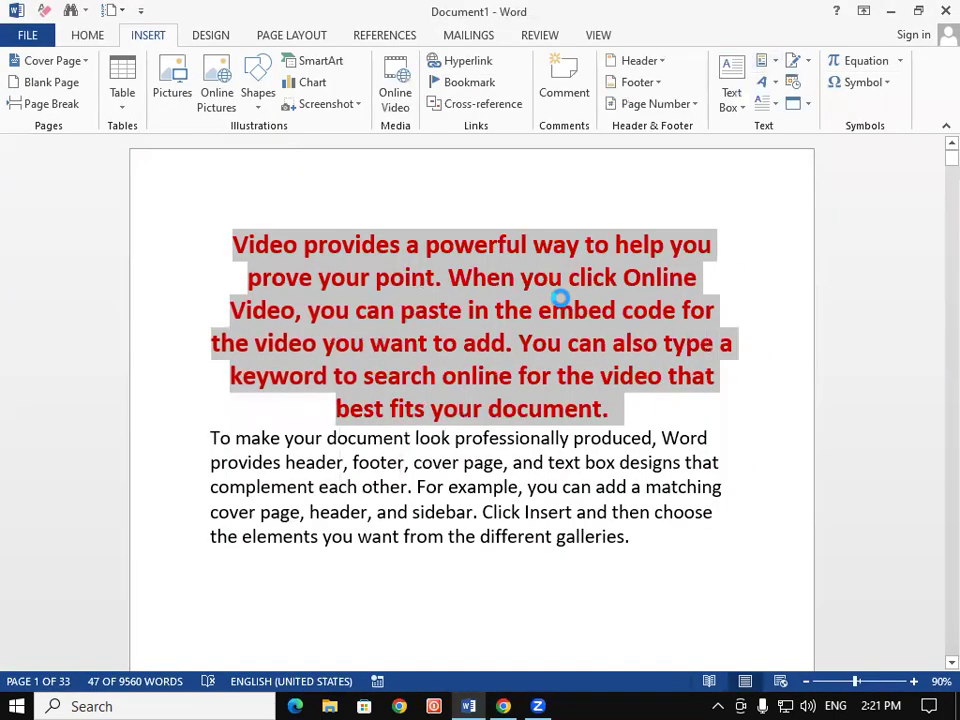
pyautogui.click(561, 306)
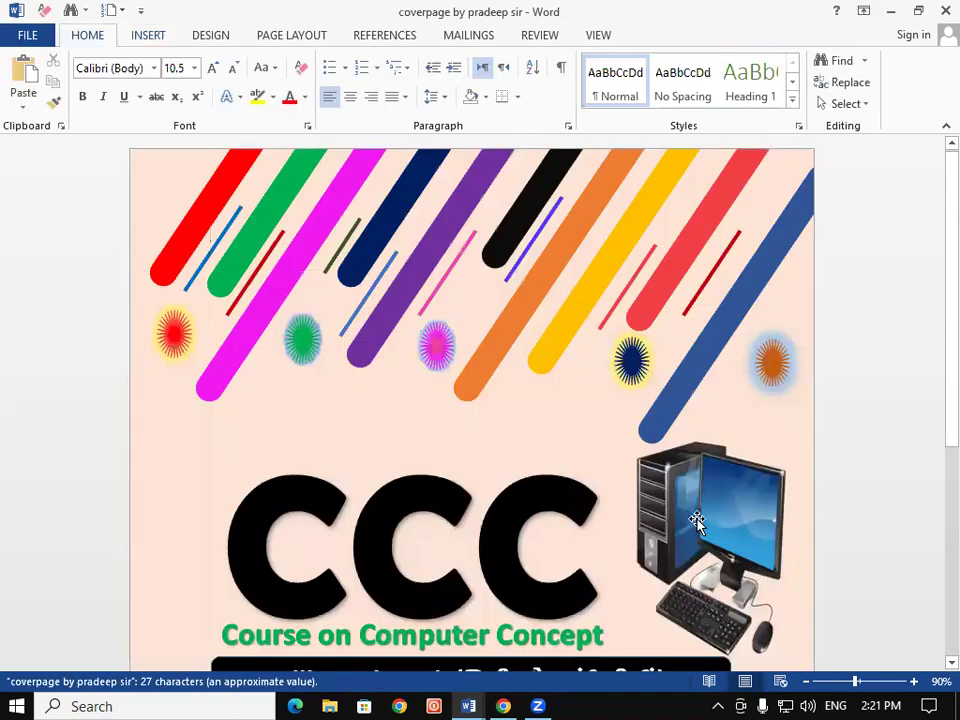
pyautogui.scroll(-3, 933, 487)
pyautogui.scroll(-3, 933, 487)
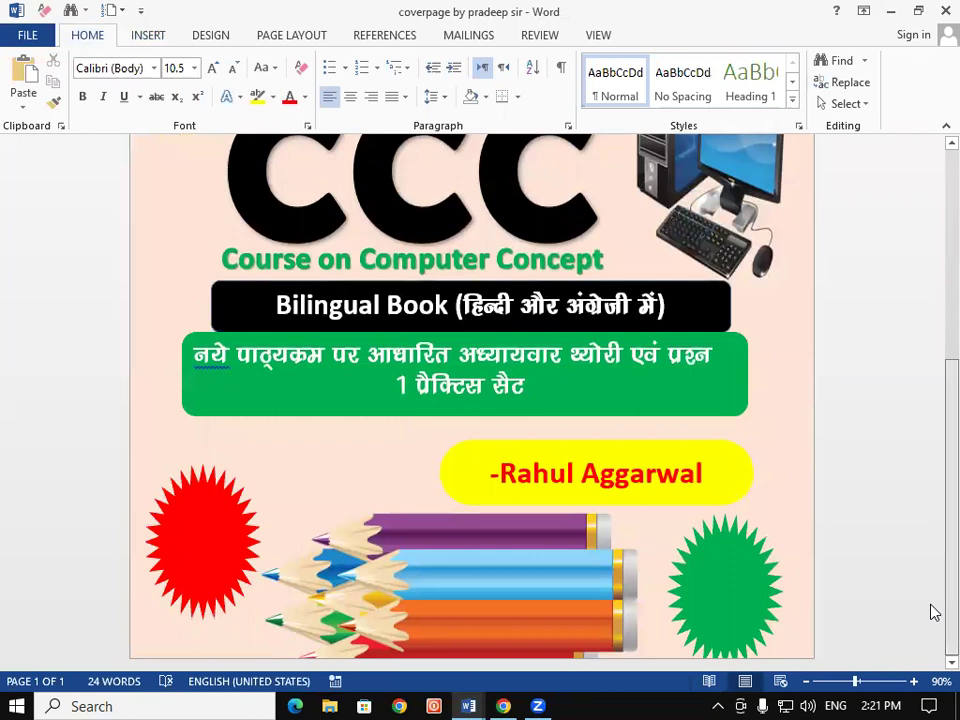
pyautogui.scroll(6, 933, 612)
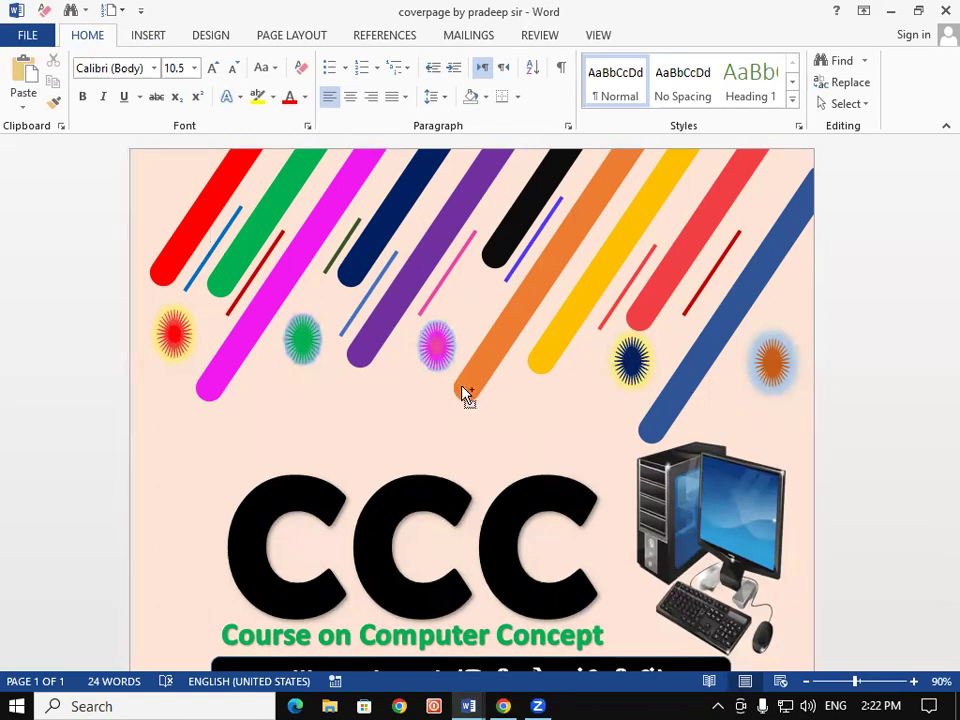
pyautogui.hotkey('ctrl', 'a')
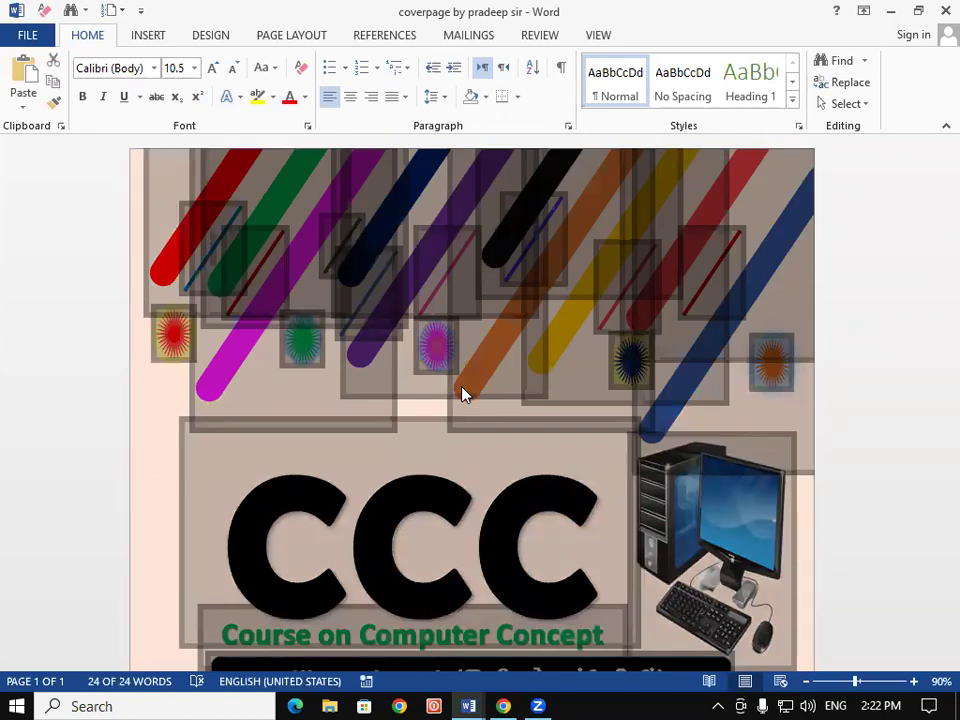
# Save the selected cover page as the AutoText entry 'git education ccc coverpage'
pyautogui.click(142, 36)
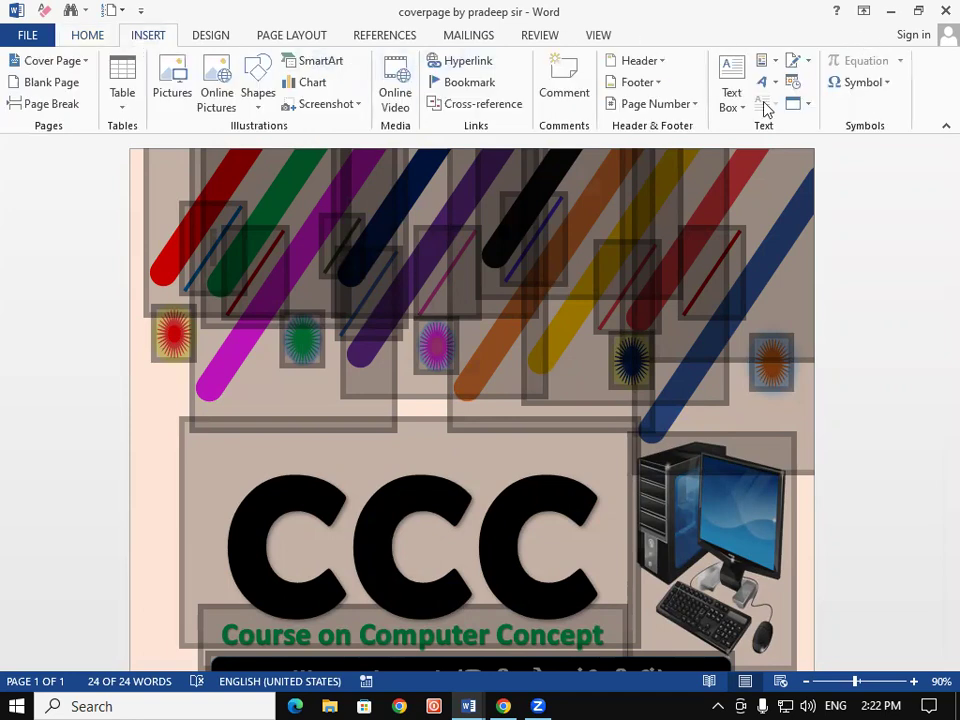
pyautogui.click(808, 62)
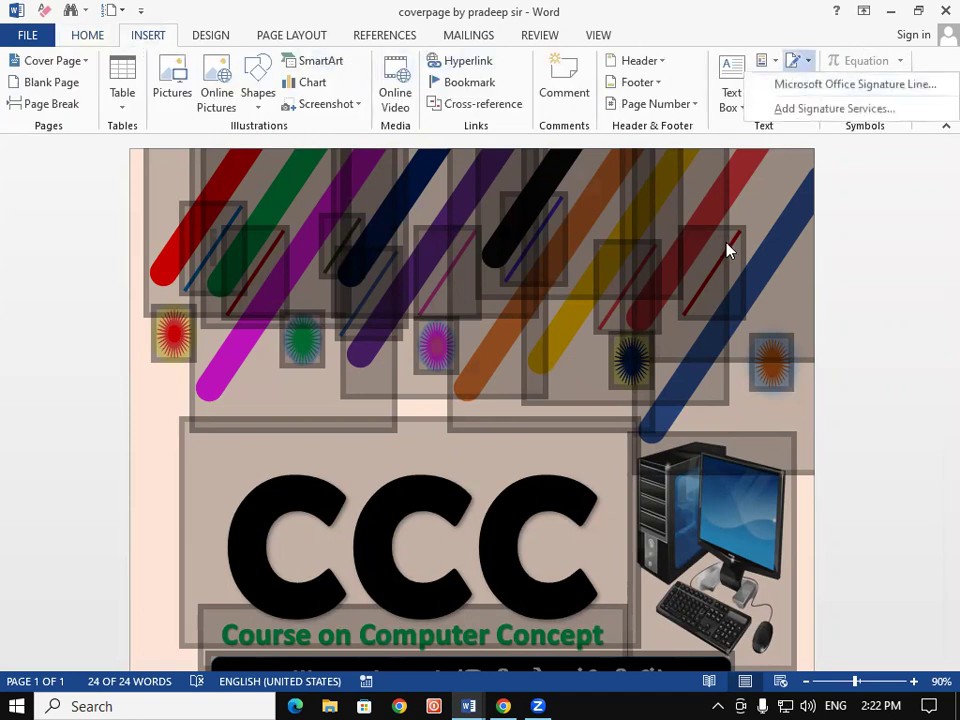
pyautogui.click(729, 251)
pyautogui.click(767, 62)
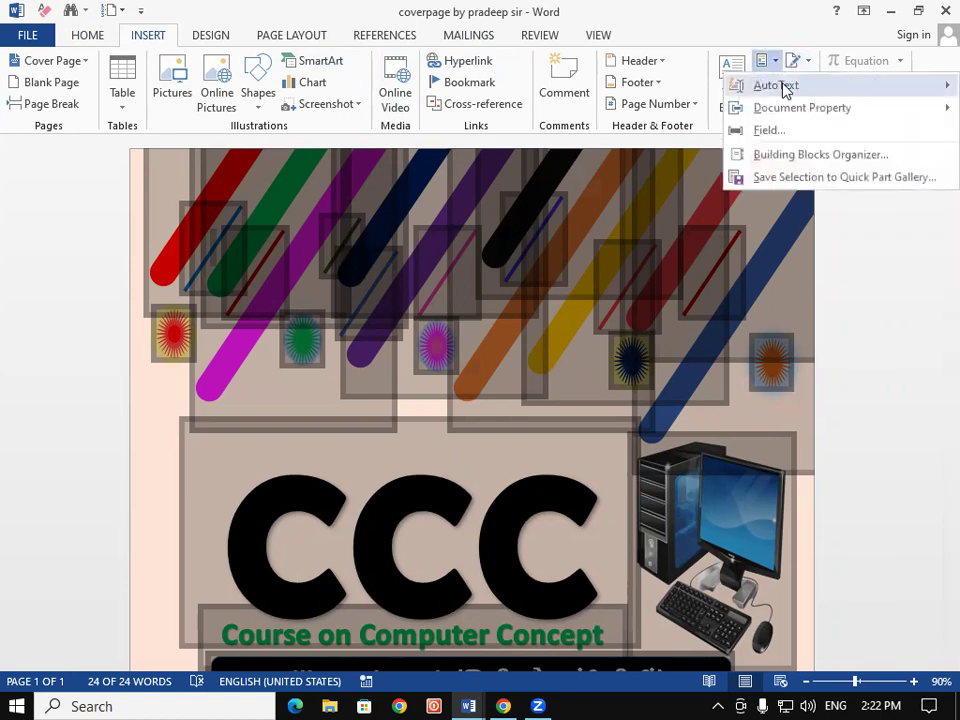
pyautogui.moveTo(785, 88)
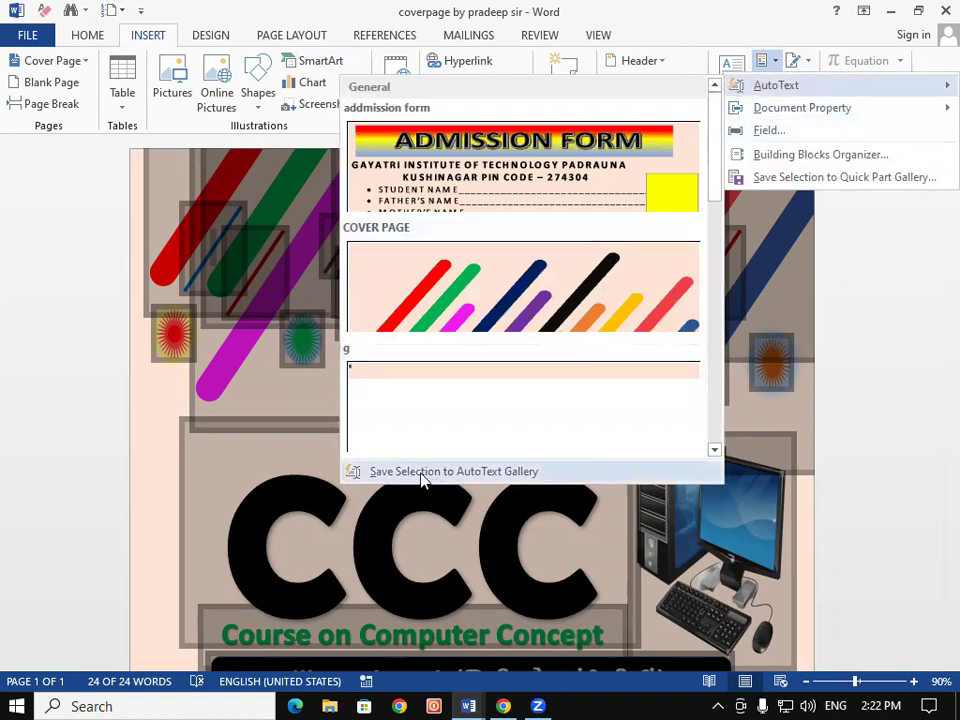
pyautogui.click(515, 476)
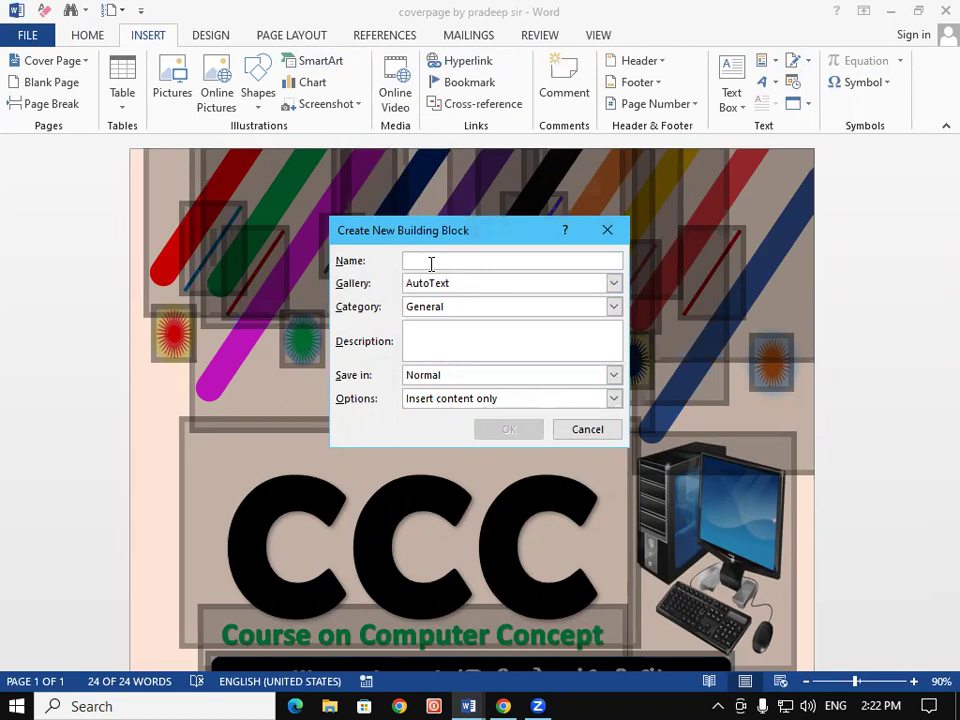
pyautogui.write('git')
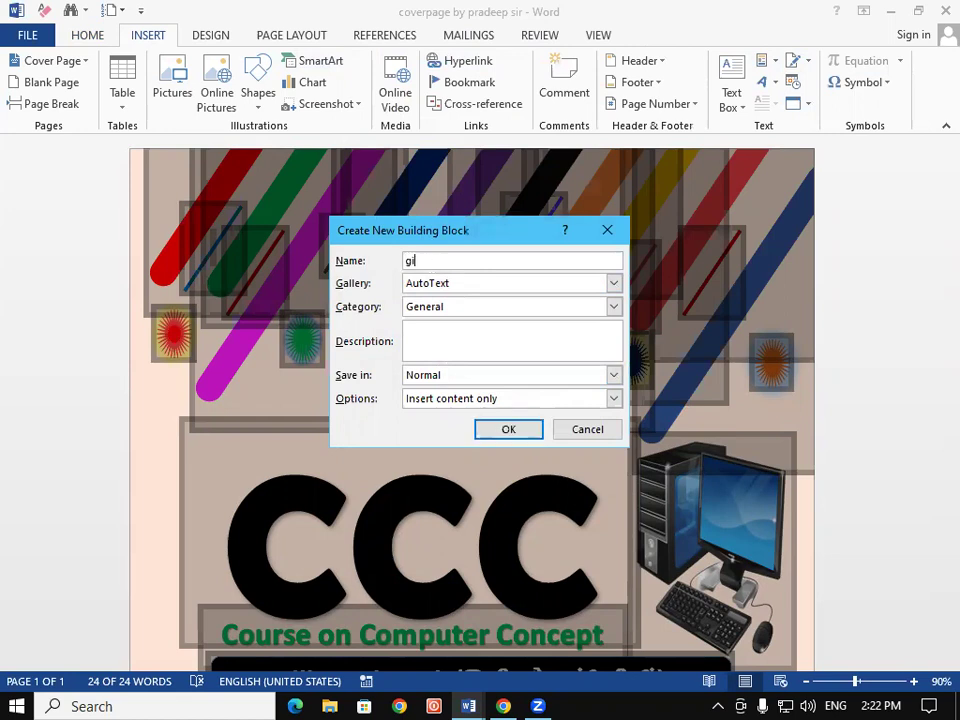
pyautogui.write(' edu')
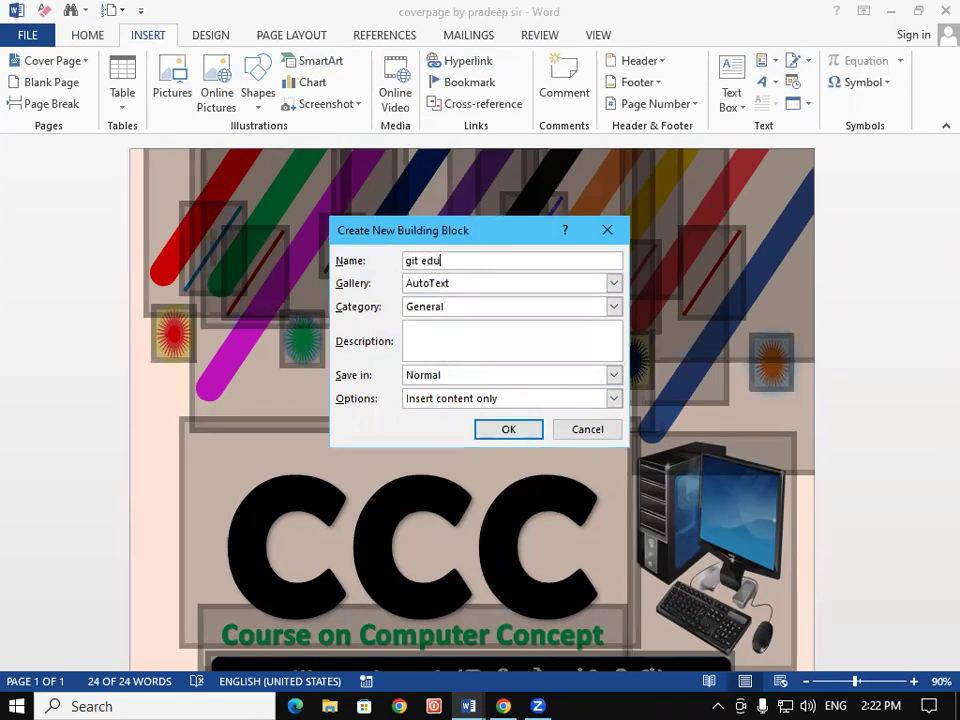
pyautogui.write('cation ccc cov')
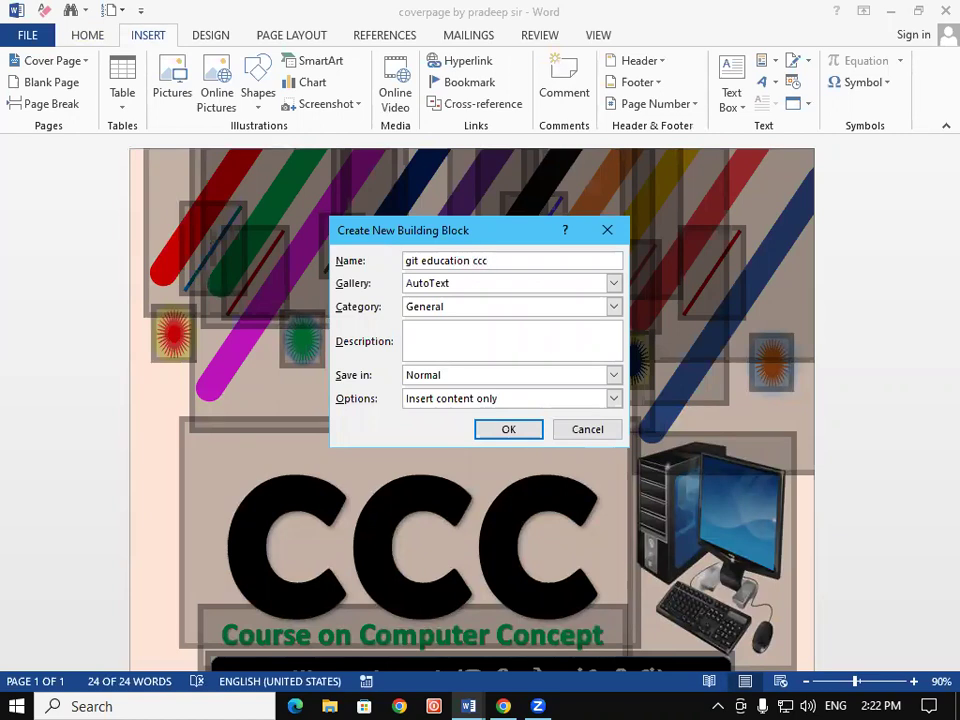
pyautogui.write('erpage')
pyautogui.click(519, 436)
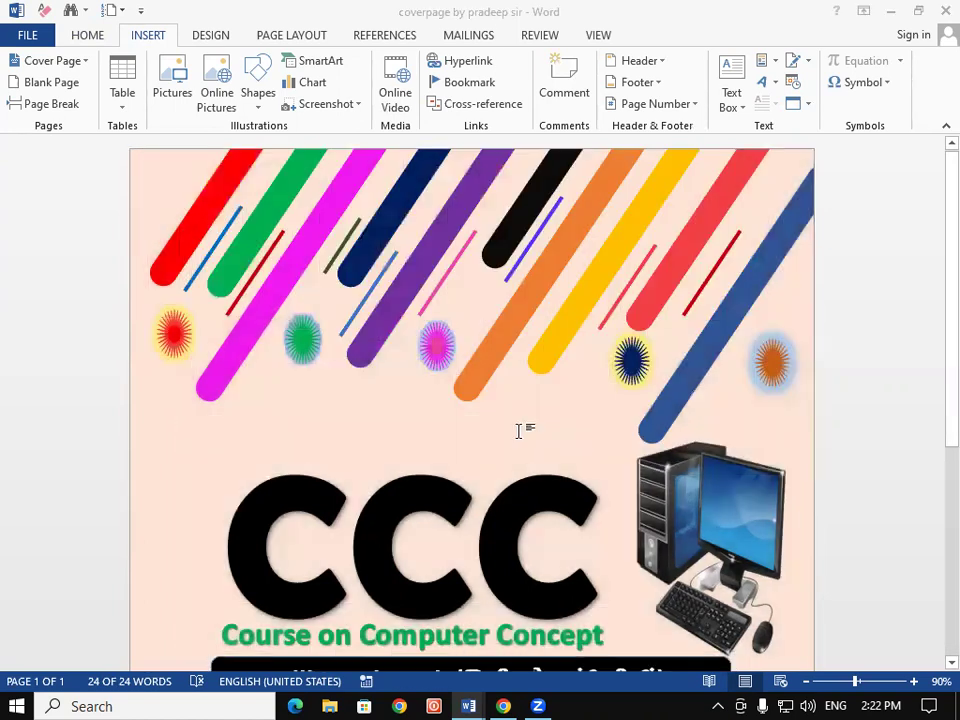
pyautogui.hotkey('ctrl', 'n')
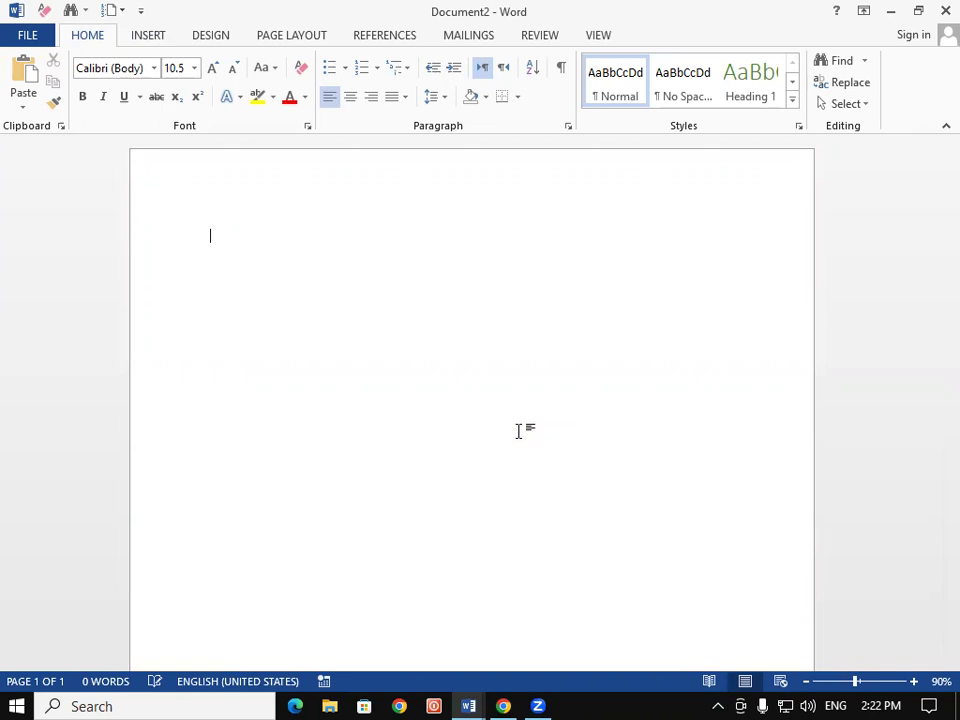
# Insert the 'git education ccc coverpage' AutoText entry from Quick Parts into the new document
pyautogui.click(162, 34)
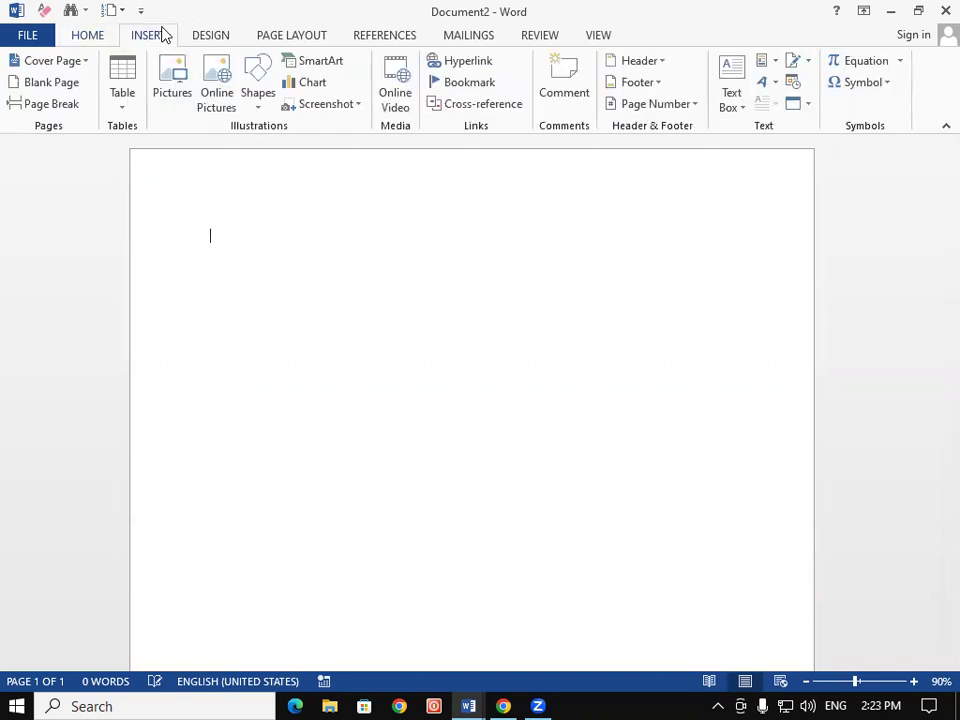
pyautogui.click(775, 65)
pyautogui.moveTo(814, 90)
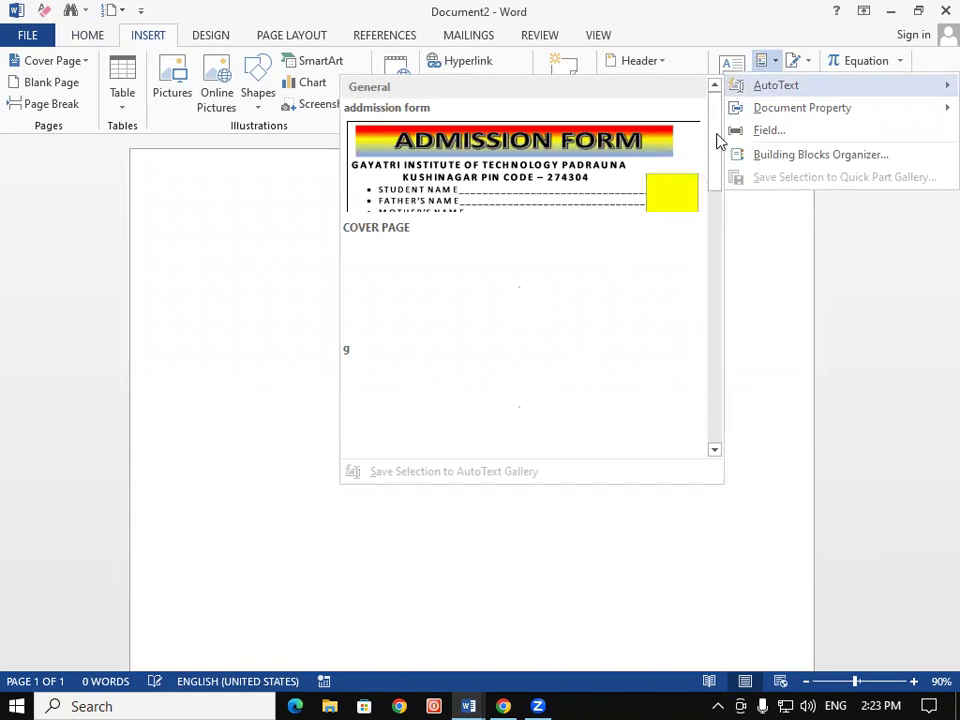
pyautogui.moveTo(716, 150); pyautogui.dragTo(714, 229)
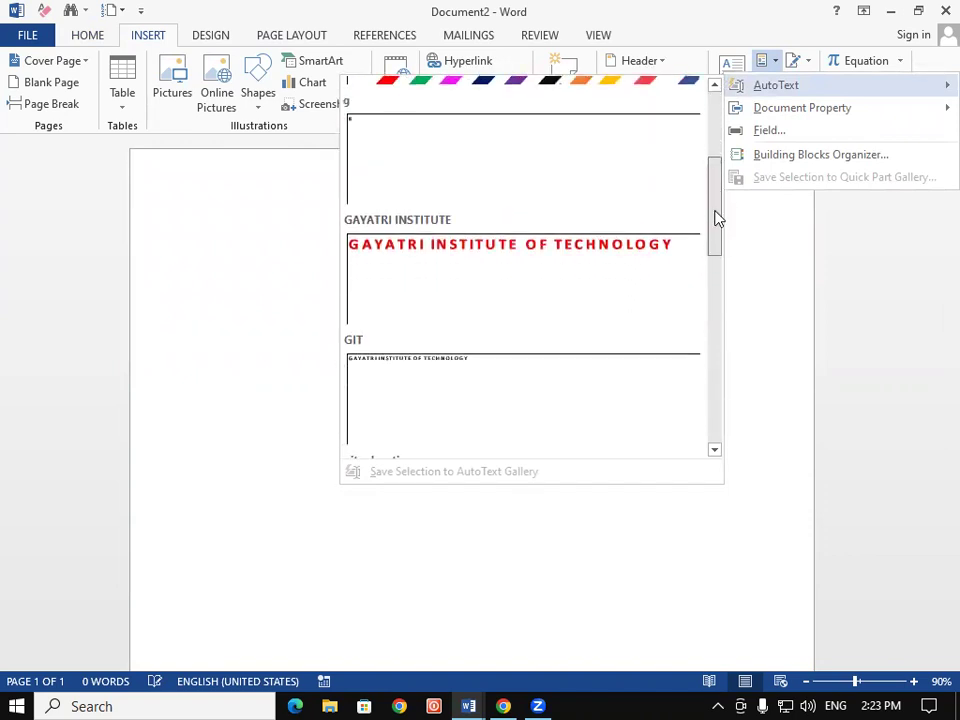
pyautogui.click(712, 291)
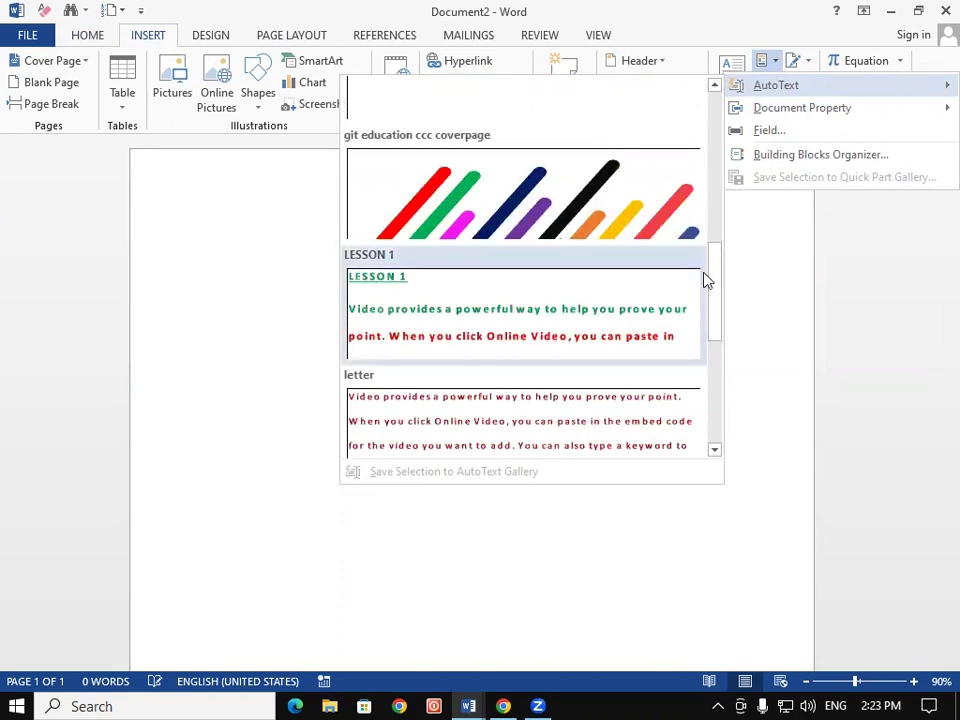
pyautogui.moveTo(722, 276); pyautogui.dragTo(701, 242)
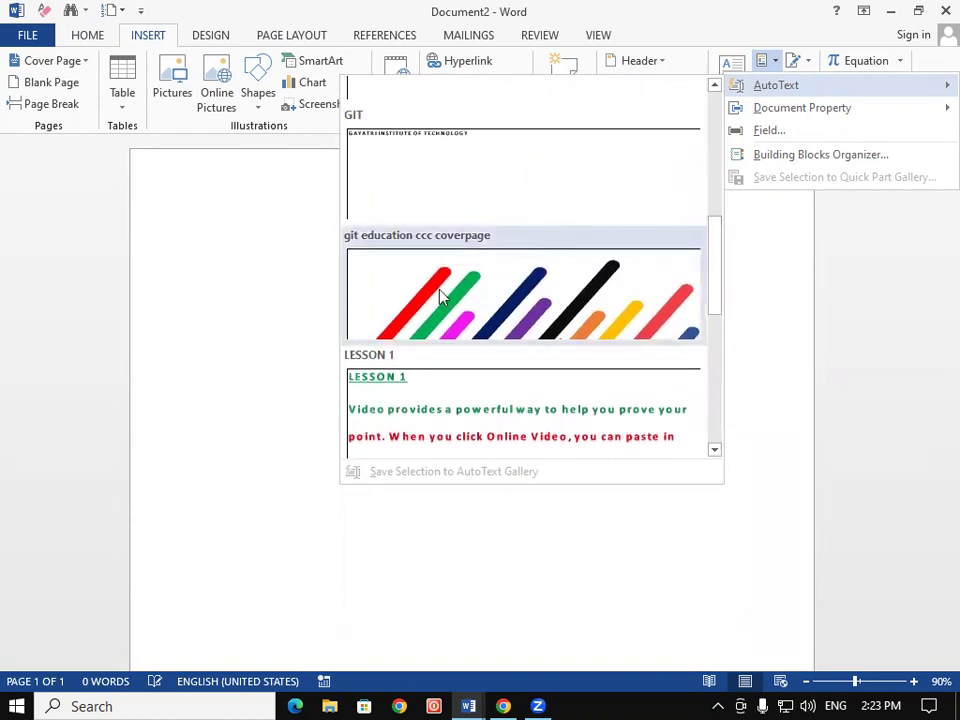
pyautogui.click(517, 320)
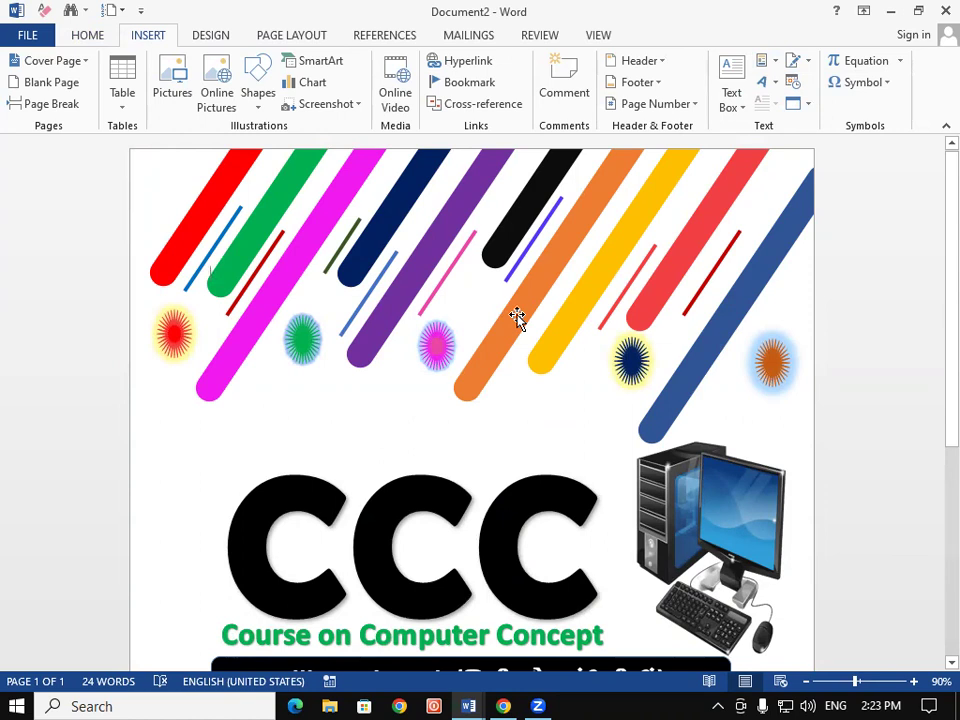
# Close Document2, the cover page document and Document1 without saving, then quit Word
pyautogui.click(943, 10)
pyautogui.click(482, 391)
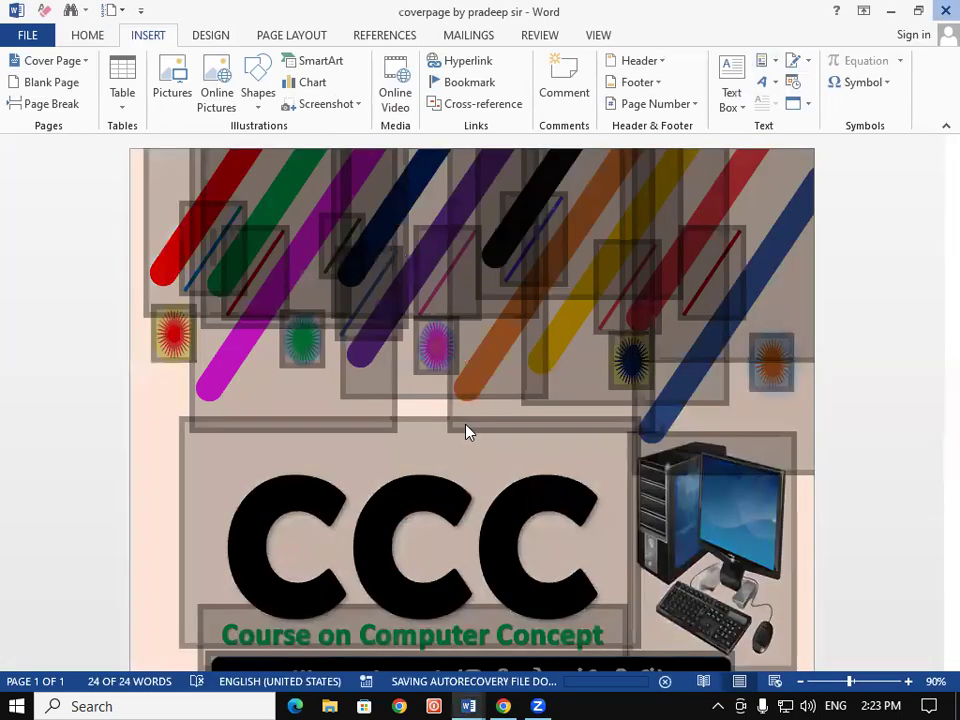
pyautogui.click(943, 10)
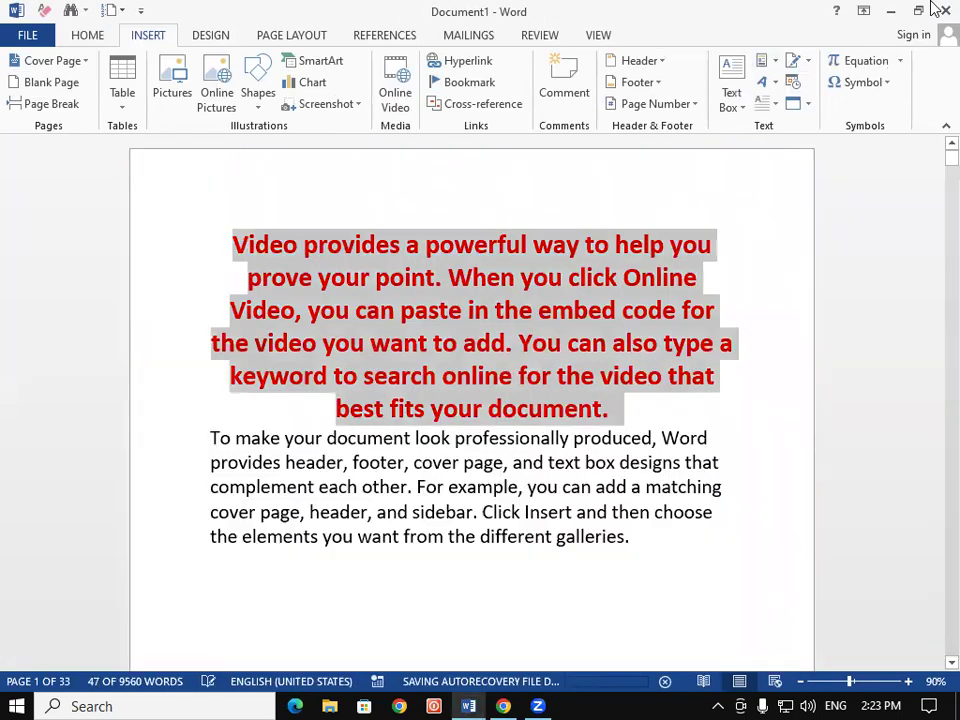
pyautogui.click(943, 10)
pyautogui.click(460, 395)
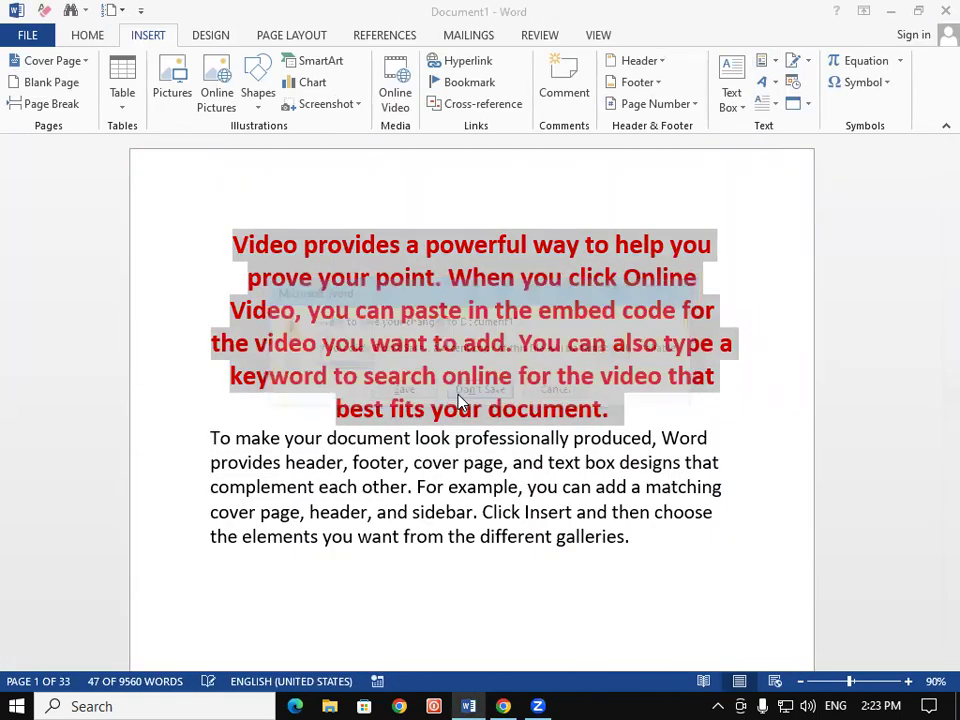
pyautogui.click(458, 391)
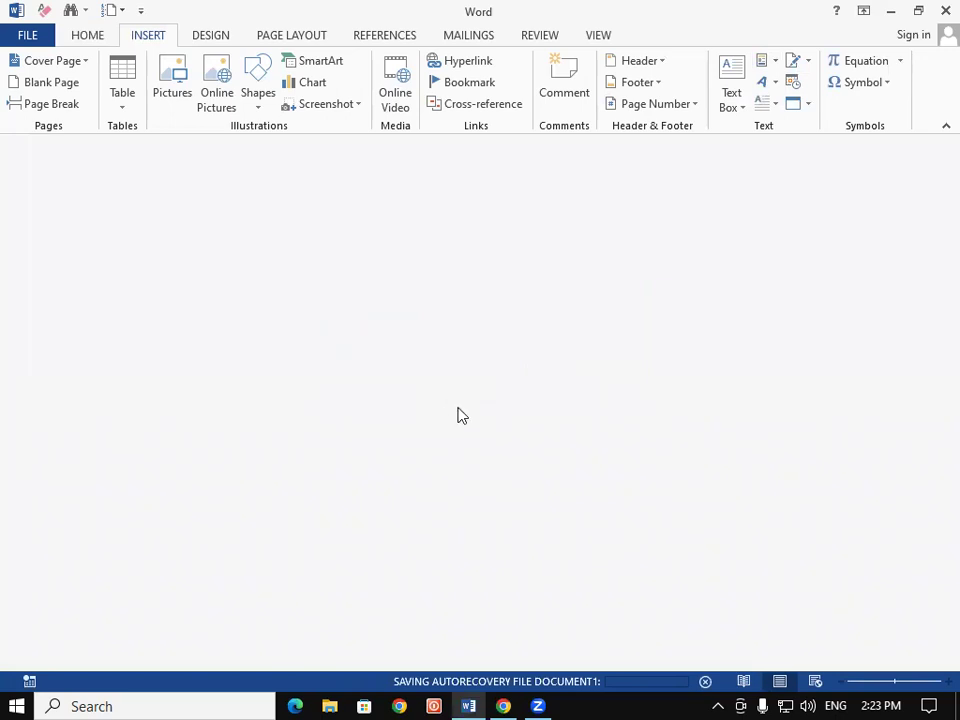
pyautogui.click(942, 10)
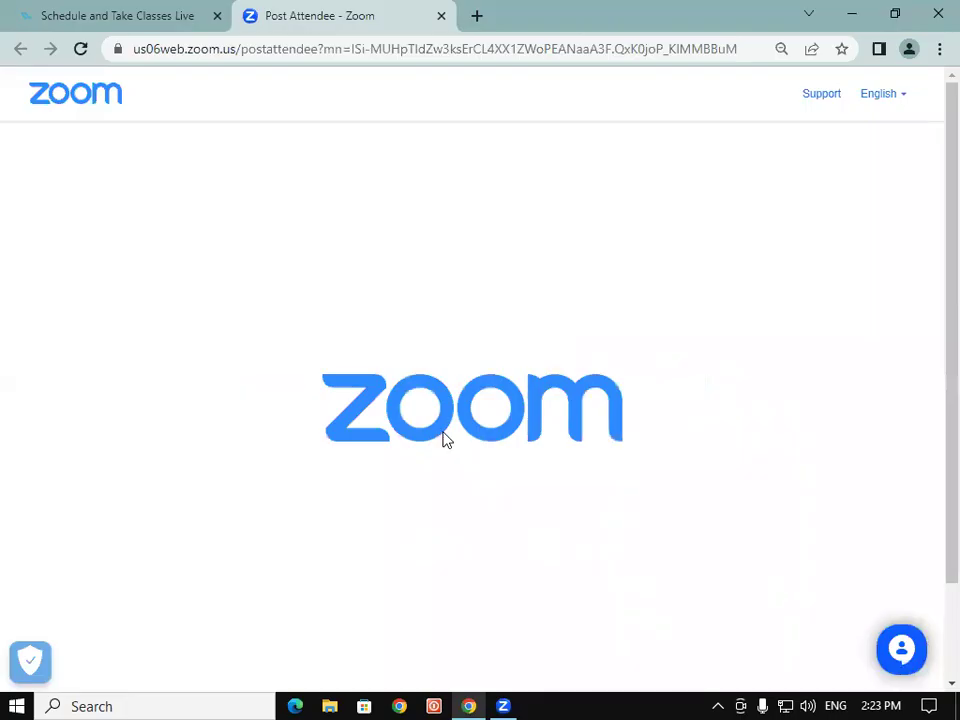
# Relaunch Word with the 'winword' command in the Run box
pyautogui.press('super+r')
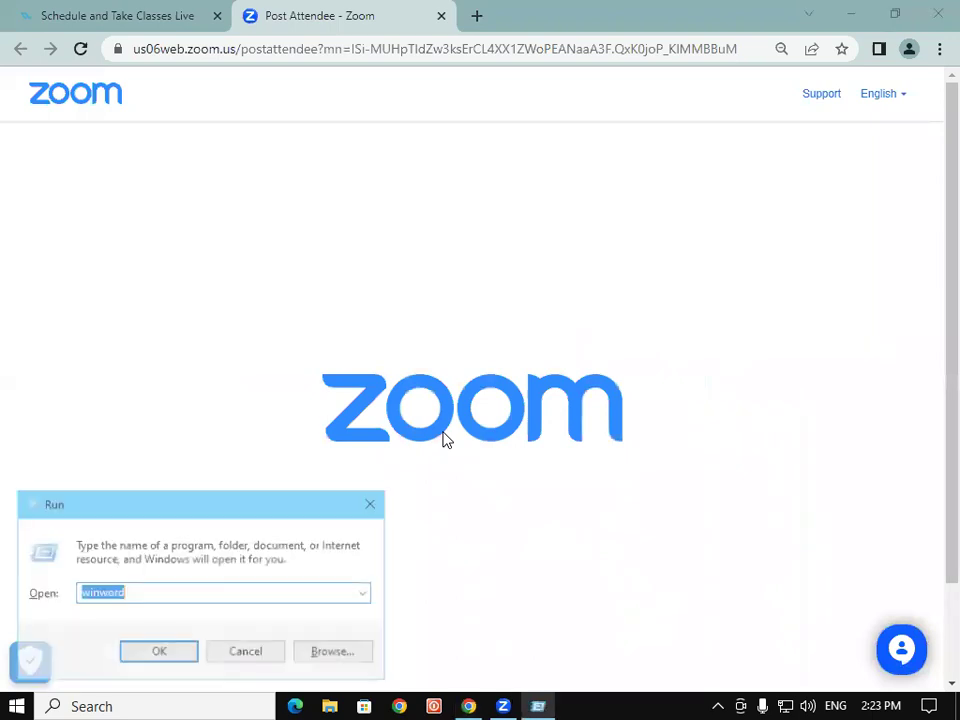
pyautogui.press('Return')
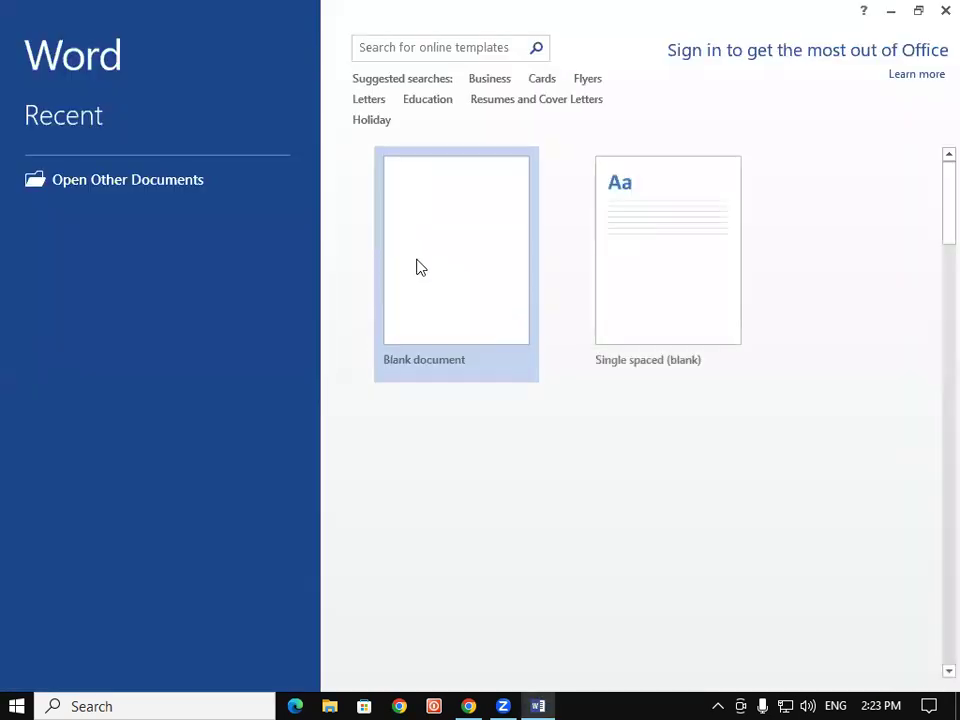
# Start a blank document and scroll the AutoText gallery to 'git education ccc coverpage'
pyautogui.click(419, 267)
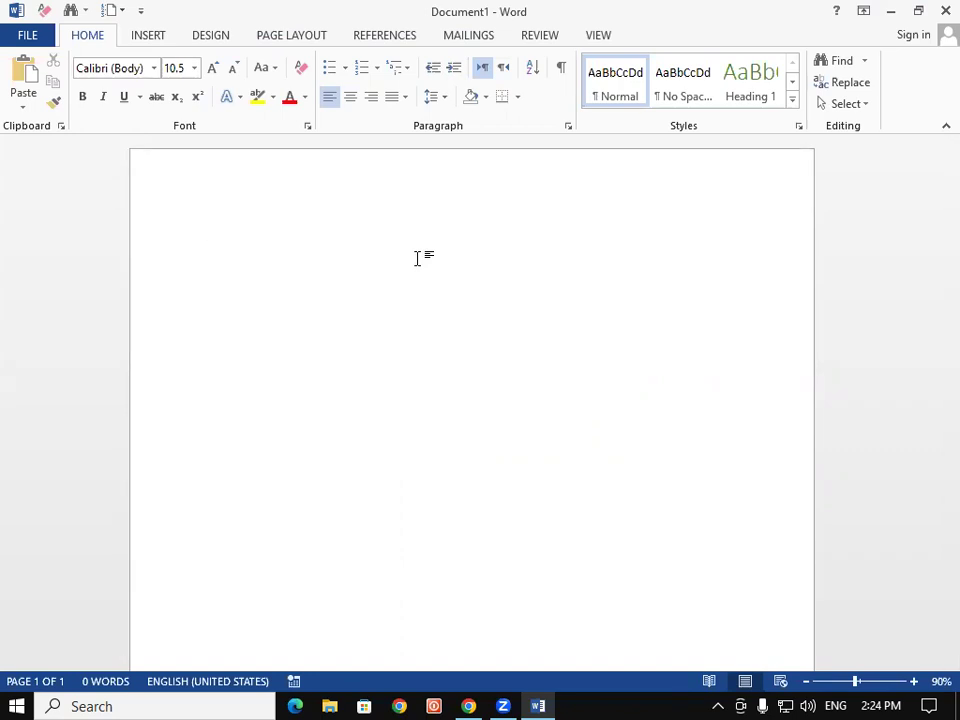
pyautogui.click(150, 37)
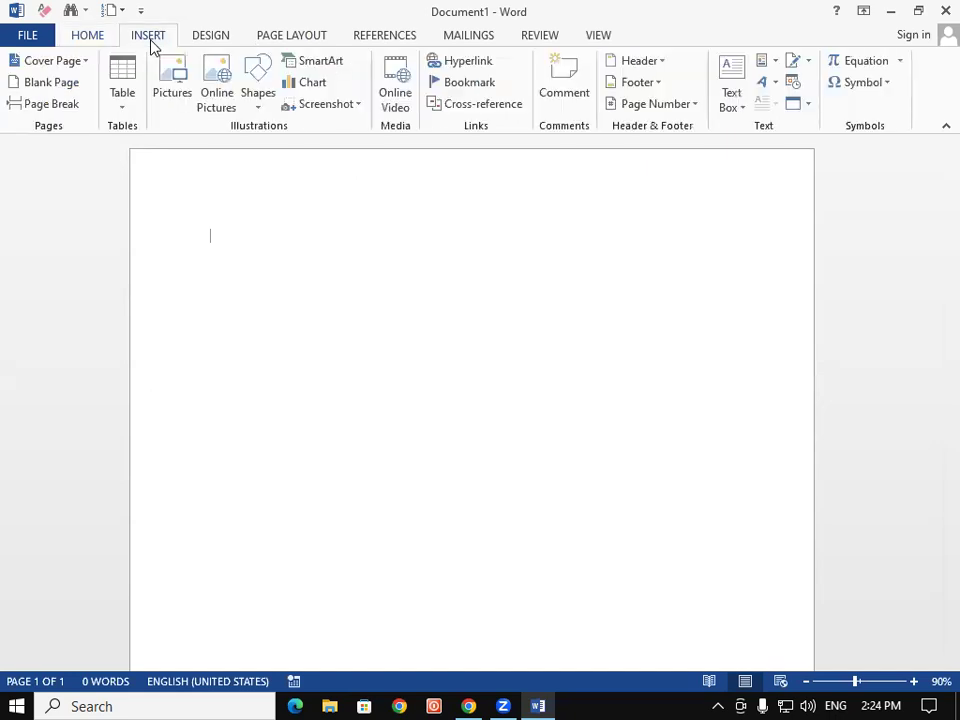
pyautogui.click(765, 64)
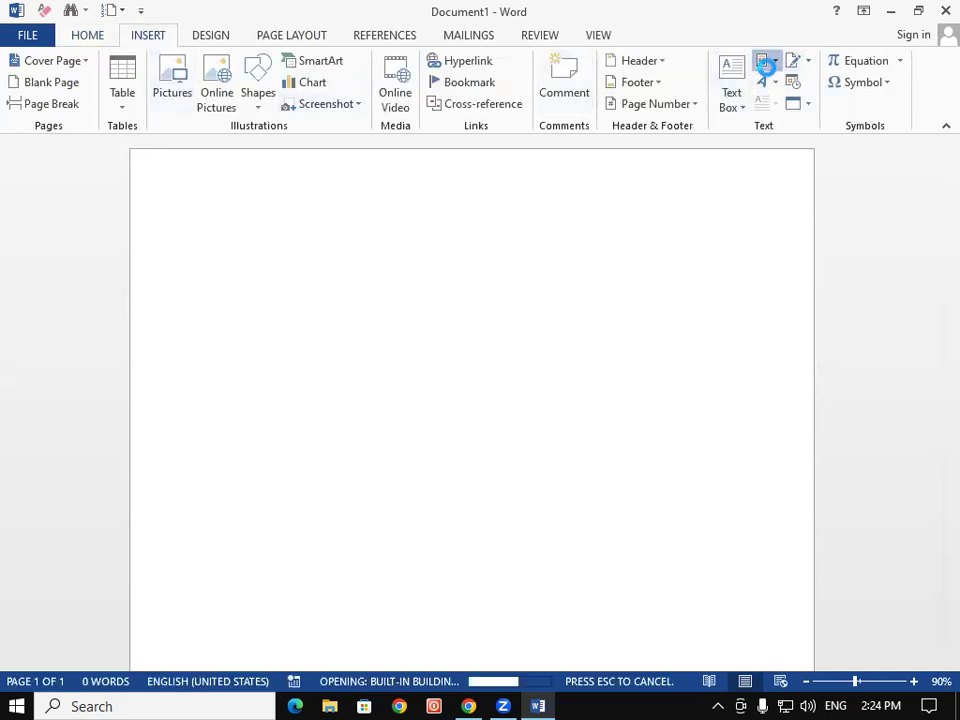
pyautogui.moveTo(781, 97)
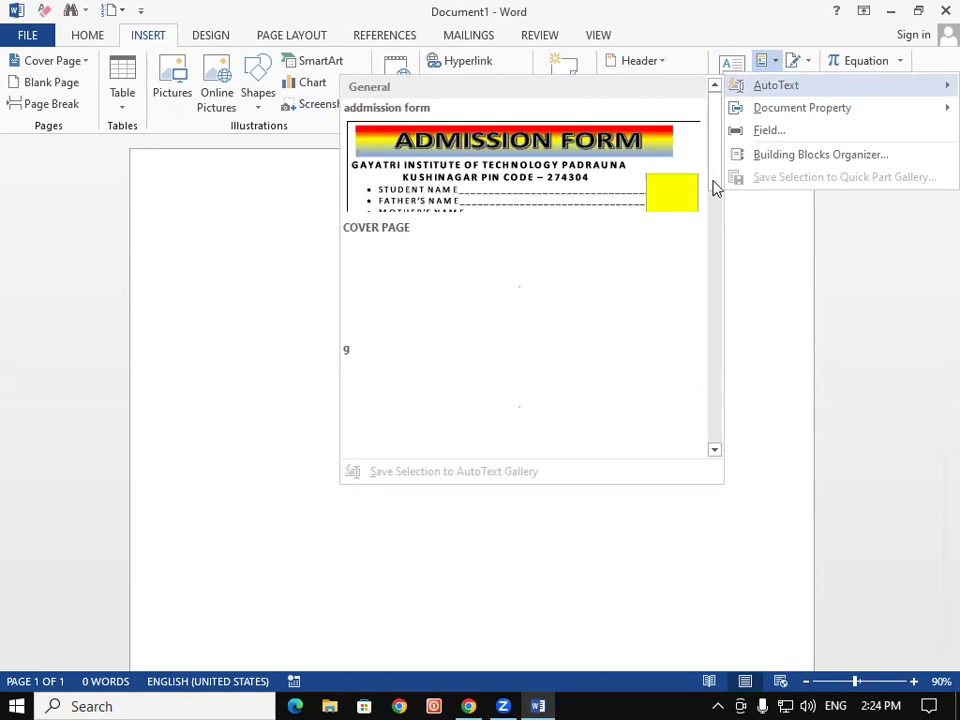
pyautogui.scroll(-3, 714, 188)
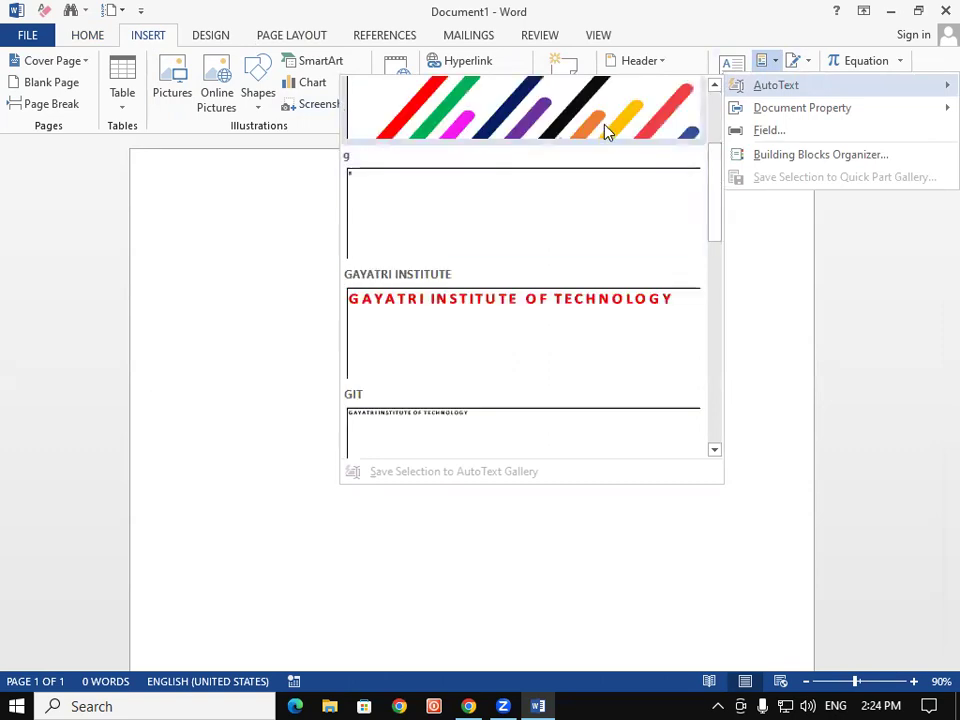
pyautogui.moveTo(718, 188); pyautogui.dragTo(703, 147)
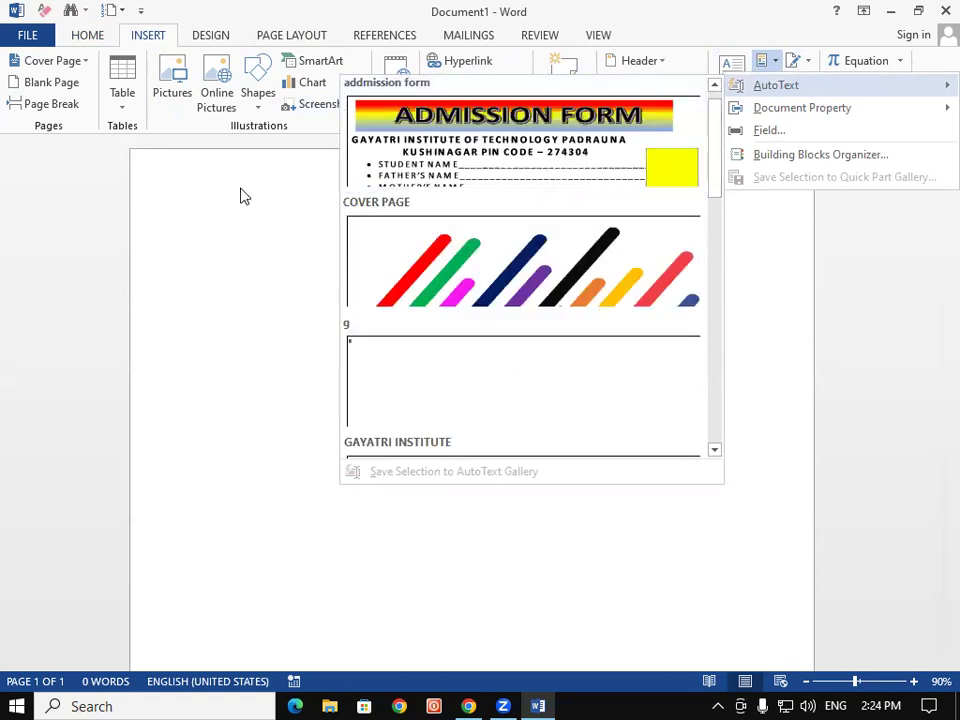
pyautogui.moveTo(714, 165); pyautogui.dragTo(714, 242)
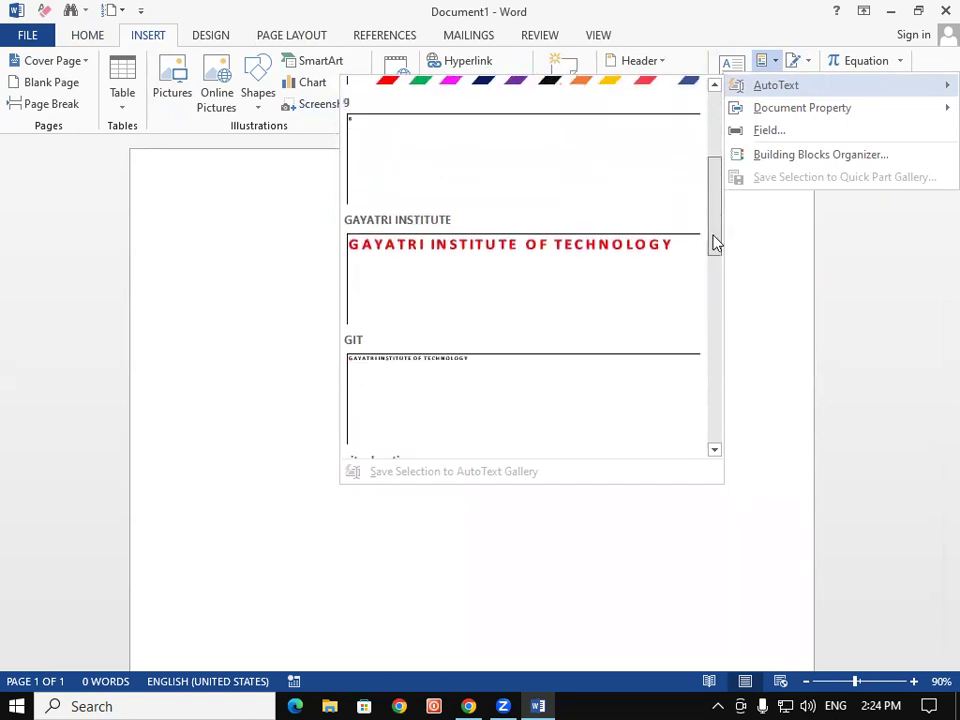
pyautogui.click(716, 254)
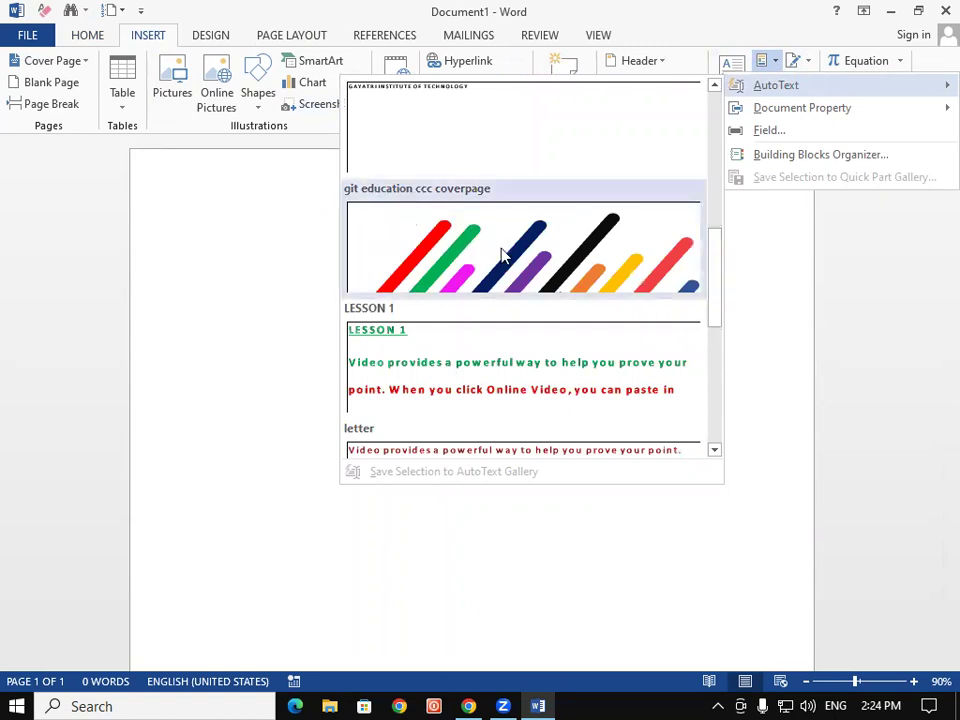
# Insert the cover page entry, then start a second blank document and type PADRAUNA
pyautogui.click(538, 252)
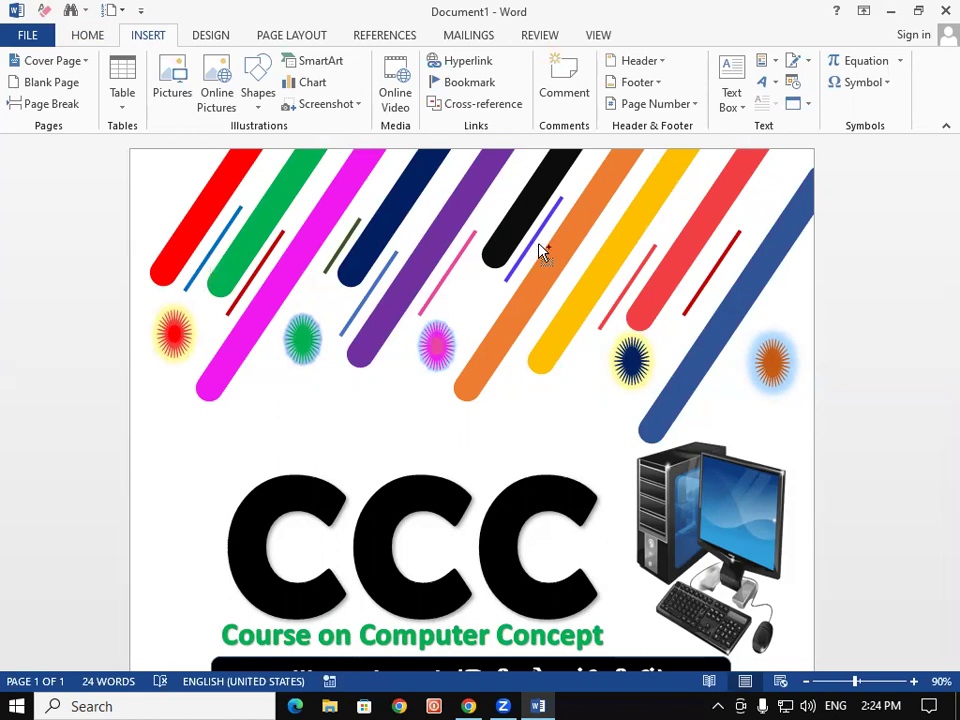
pyautogui.hotkey('ctrl', 'n')
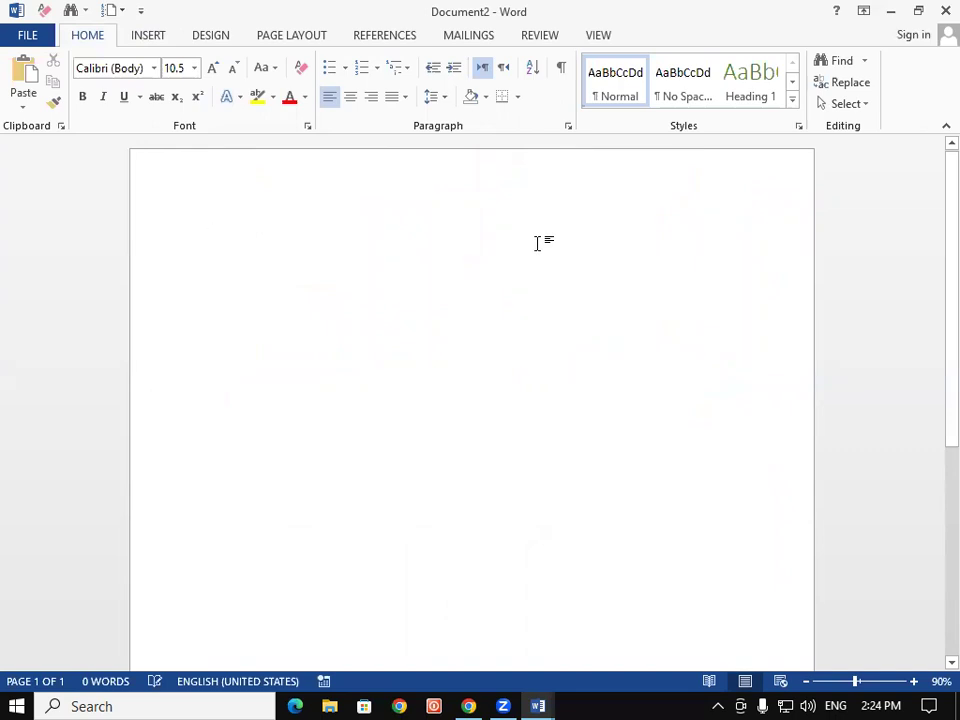
pyautogui.write('PAD')
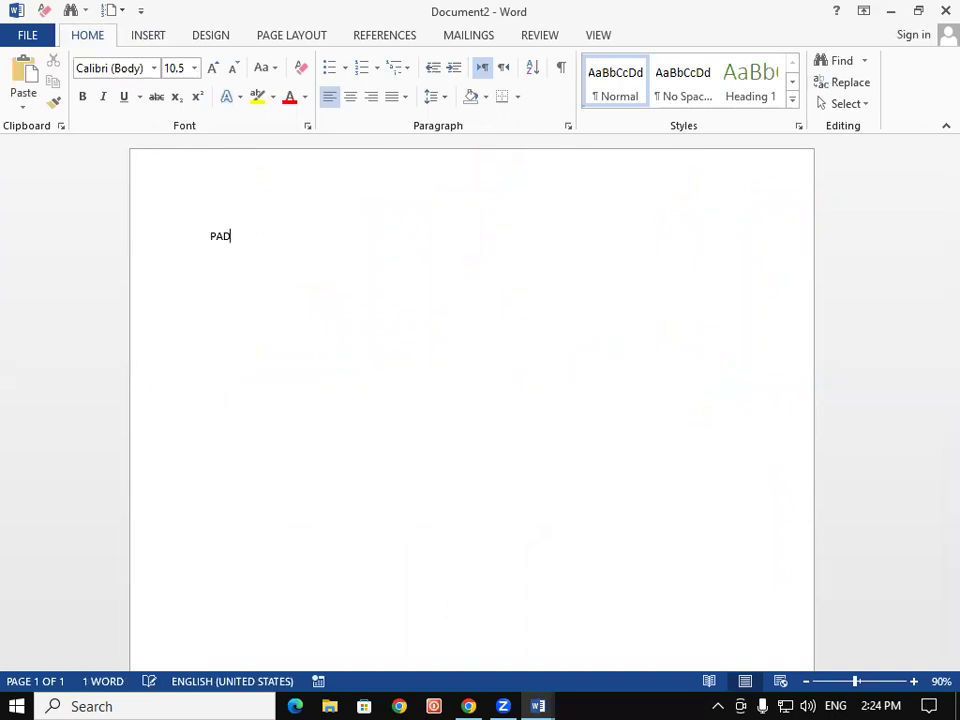
pyautogui.write('RAUNA')
# Format PADRAUNA as 90 pt bold, underlined text with a shadow text effect
pyautogui.doubleClick(261, 240)
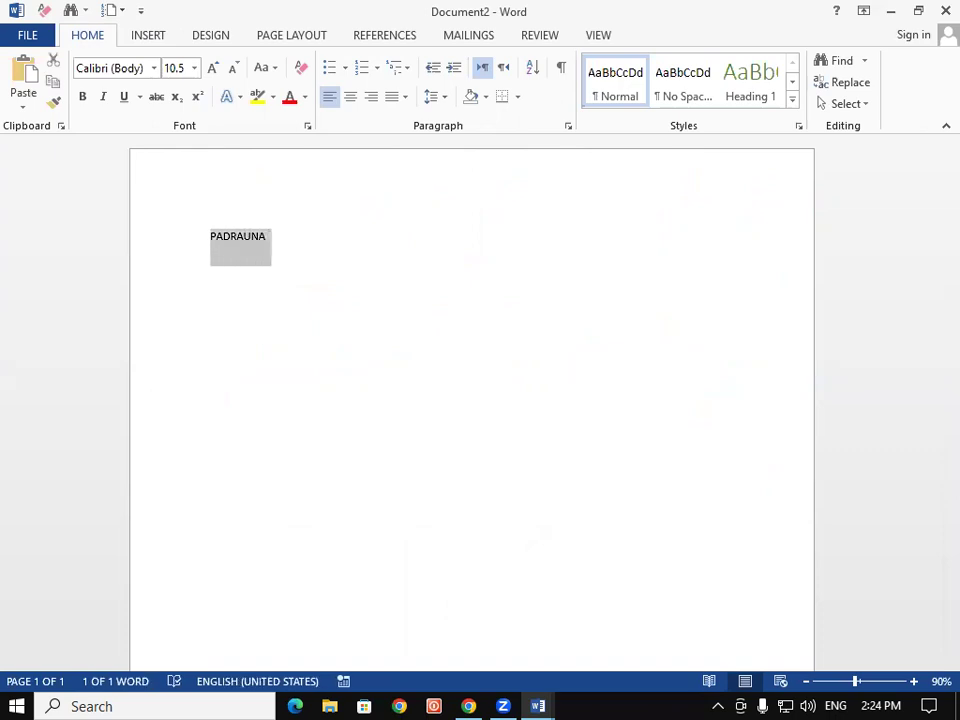
pyautogui.hotkey('ctrl', 'shift', '.')
pyautogui.hotkey('ctrl', 'shift', '.')
pyautogui.hotkey('ctrl', 'shift', '.')
pyautogui.hotkey('ctrl', 'shift', '.')
pyautogui.hotkey('ctrl', 'shift', '.')
pyautogui.hotkey('ctrl', 'shift', '.')
pyautogui.hotkey('ctrl', 'shift', '.')
pyautogui.hotkey('ctrl', 'shift', '.')
pyautogui.hotkey('ctrl', 'shift', '.')
pyautogui.hotkey('ctrl', 'shift', '.')
pyautogui.hotkey('ctrl', 'shift', '.')
pyautogui.hotkey('ctrl', 'shift', '.')
pyautogui.hotkey('ctrl', 'shift', '.')
pyautogui.hotkey('ctrl', 'shift', '.')
pyautogui.hotkey('ctrl', 'shift', '.')
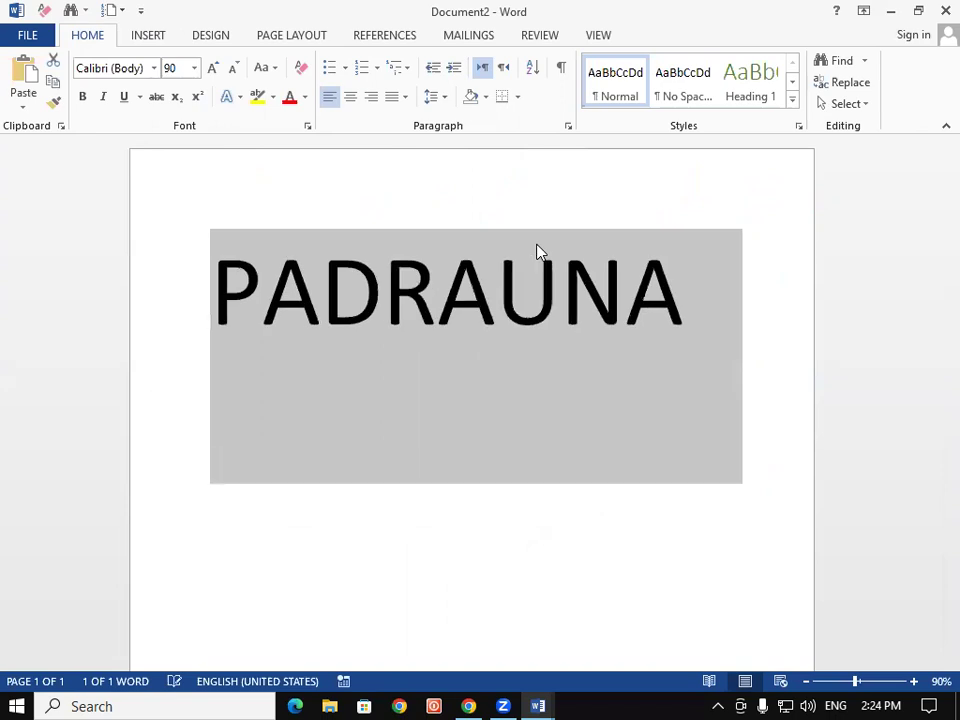
pyautogui.hotkey('ctrl', 'b')
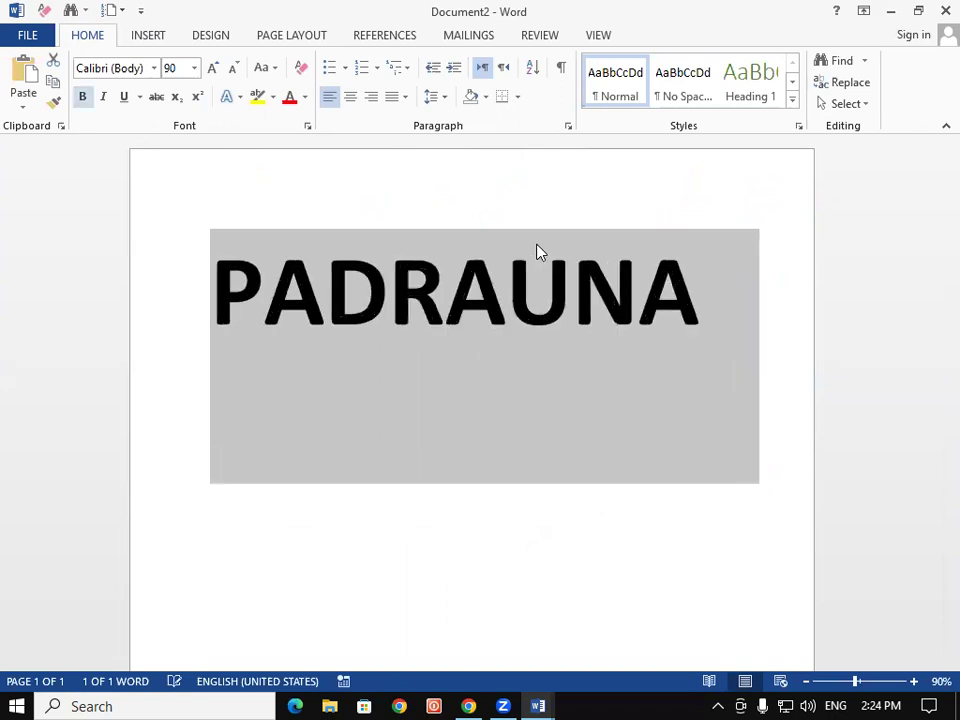
pyautogui.hotkey('ctrl', 'u')
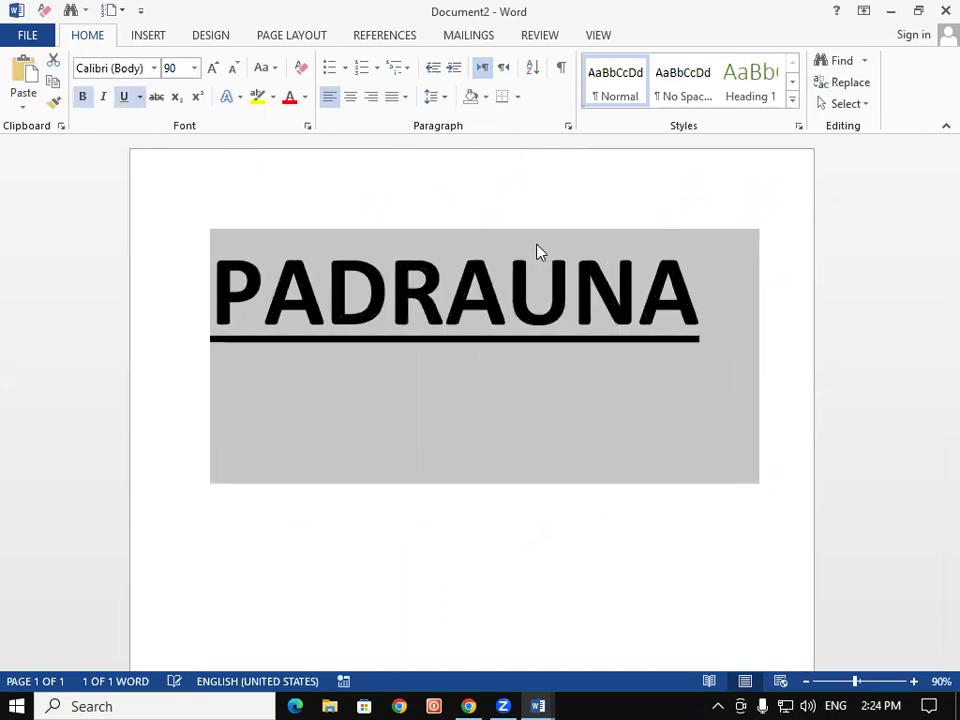
pyautogui.click(240, 97)
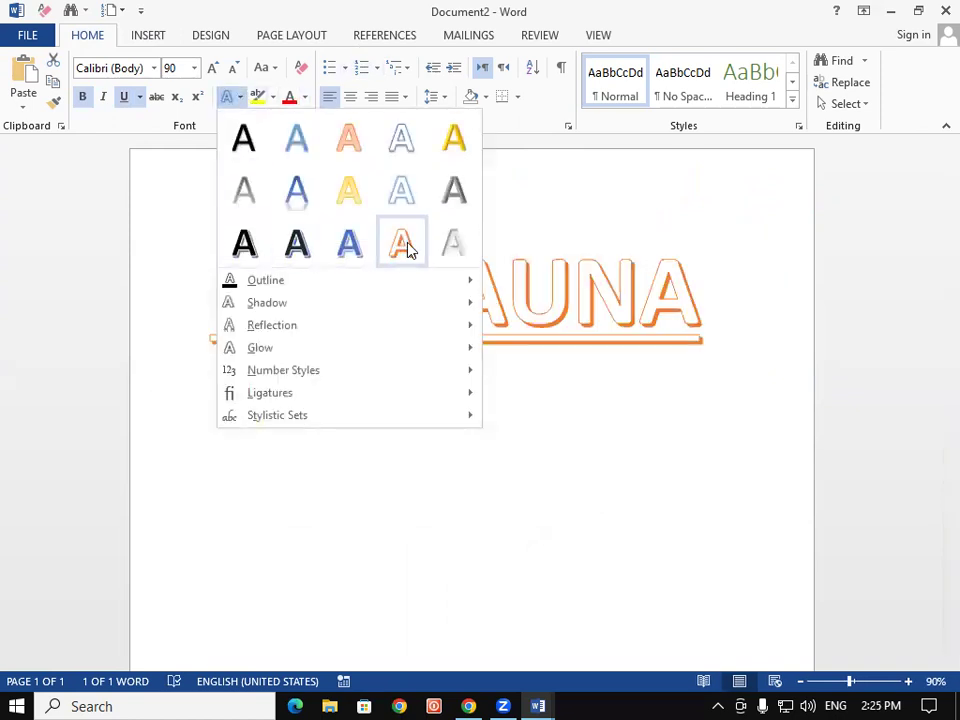
pyautogui.click(246, 252)
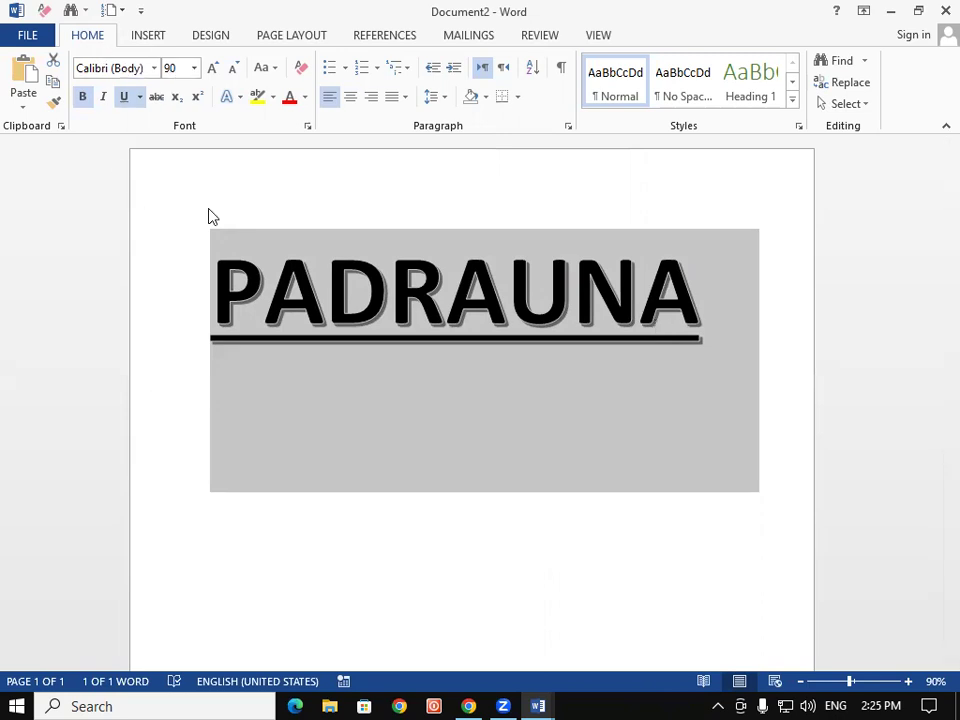
pyautogui.click(163, 42)
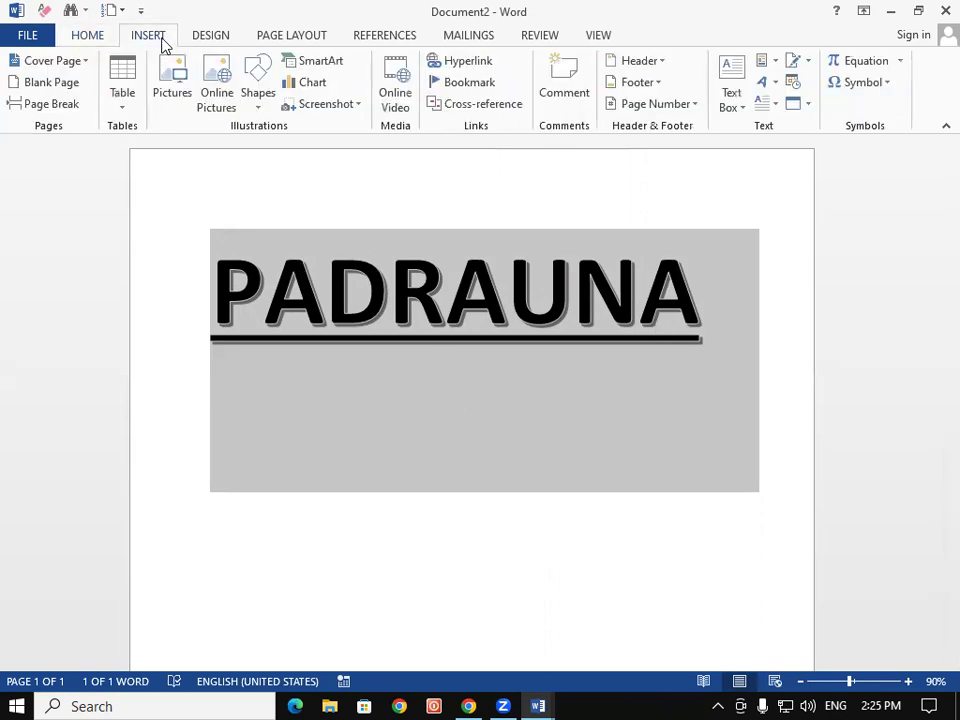
# Save the formatted word as the AutoText entry 'PADRAUNA' and close Document2
pyautogui.click(770, 62)
pyautogui.moveTo(780, 87)
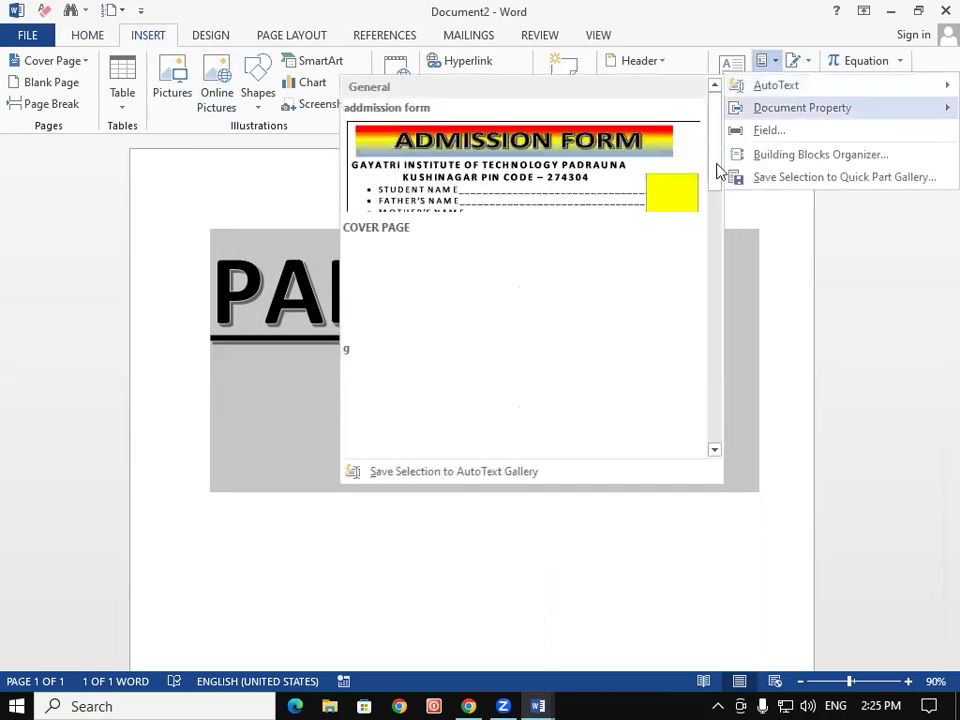
pyautogui.click(510, 476)
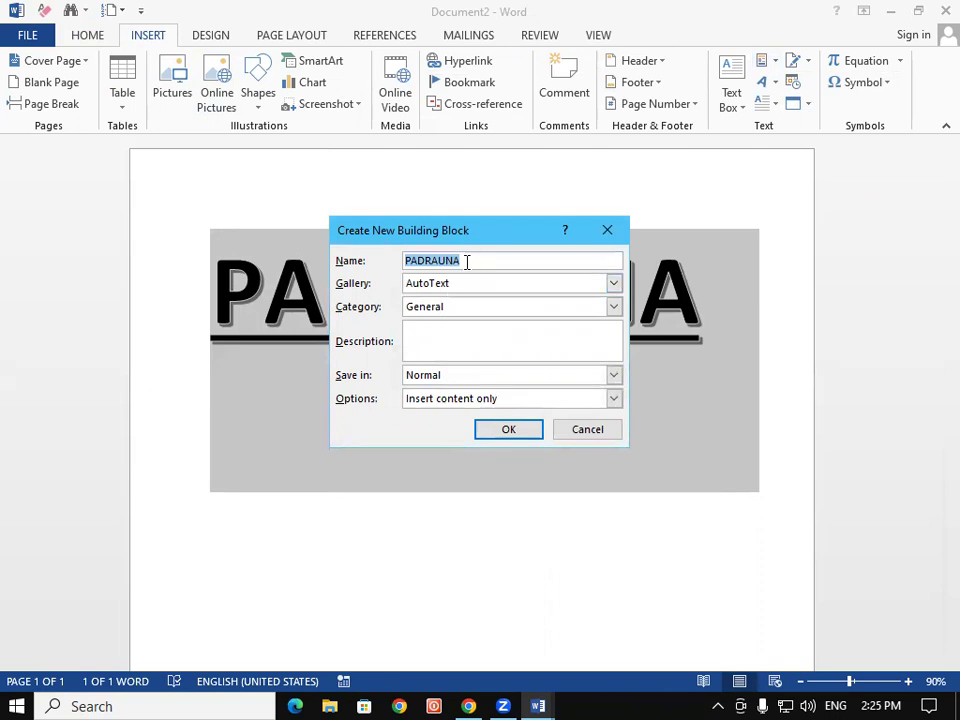
pyautogui.click(518, 435)
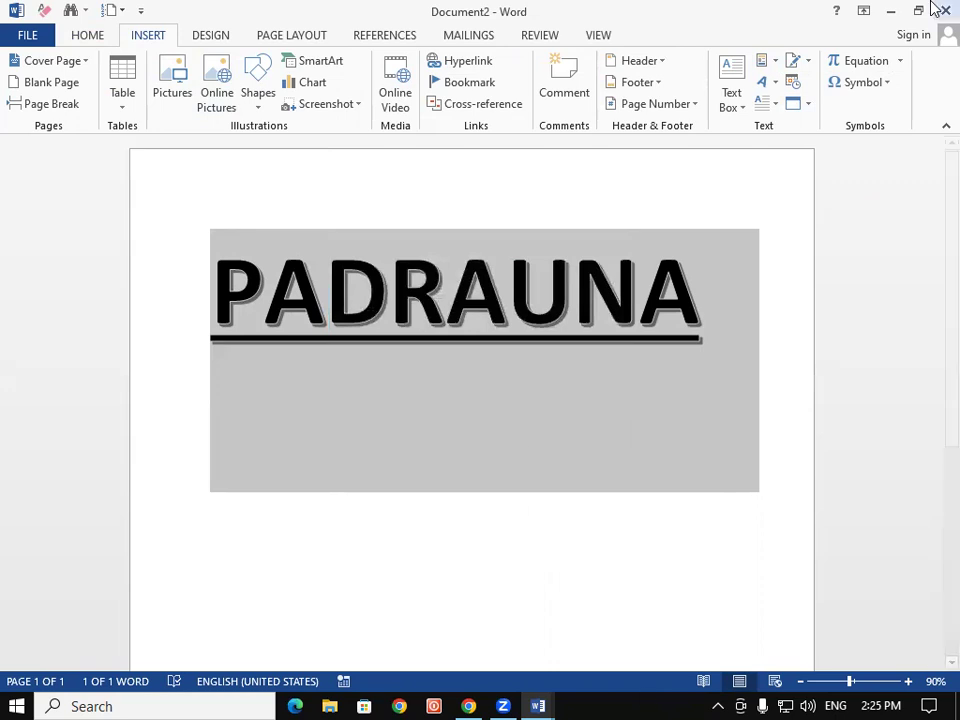
pyautogui.click(940, 8)
# Close the open documents without saving, then relaunch Word with a new blank document
pyautogui.click(480, 391)
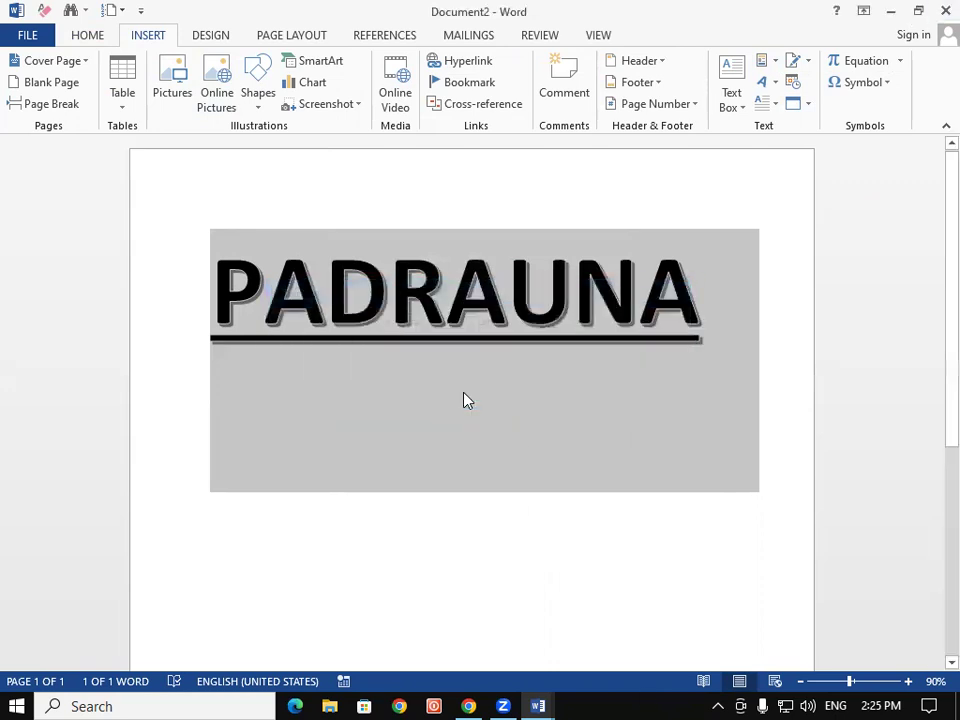
pyautogui.click(942, 10)
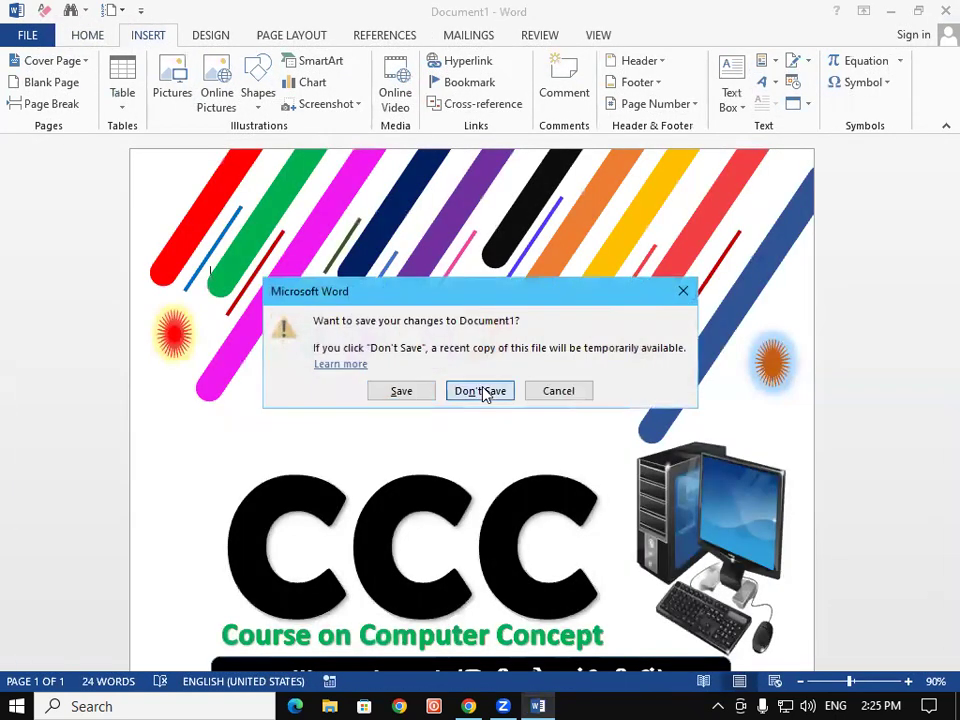
pyautogui.click(484, 392)
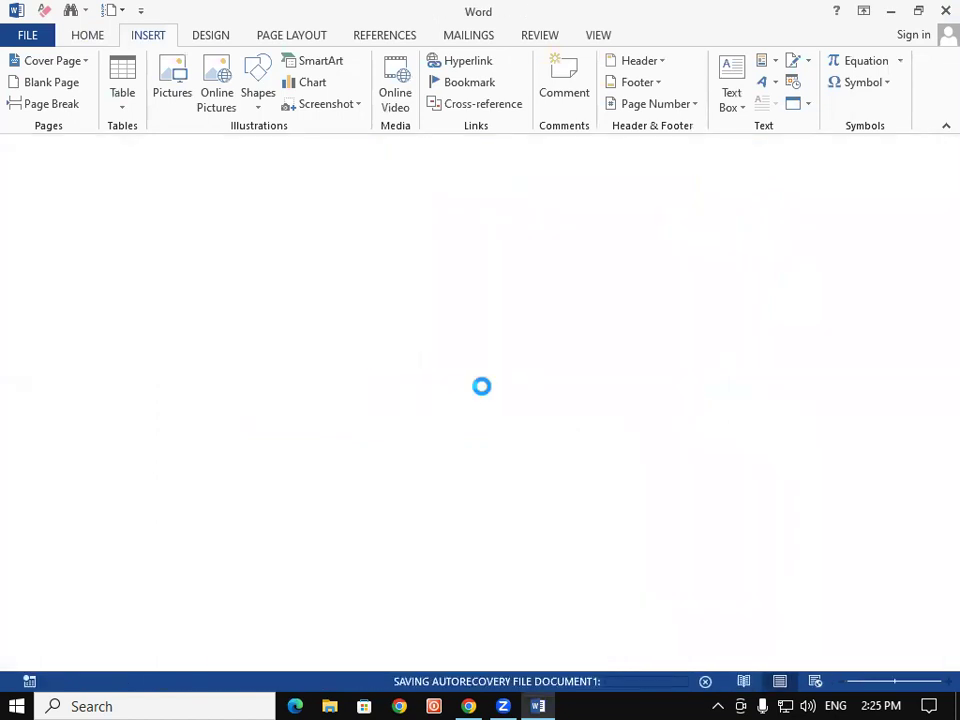
pyautogui.press('super+r')
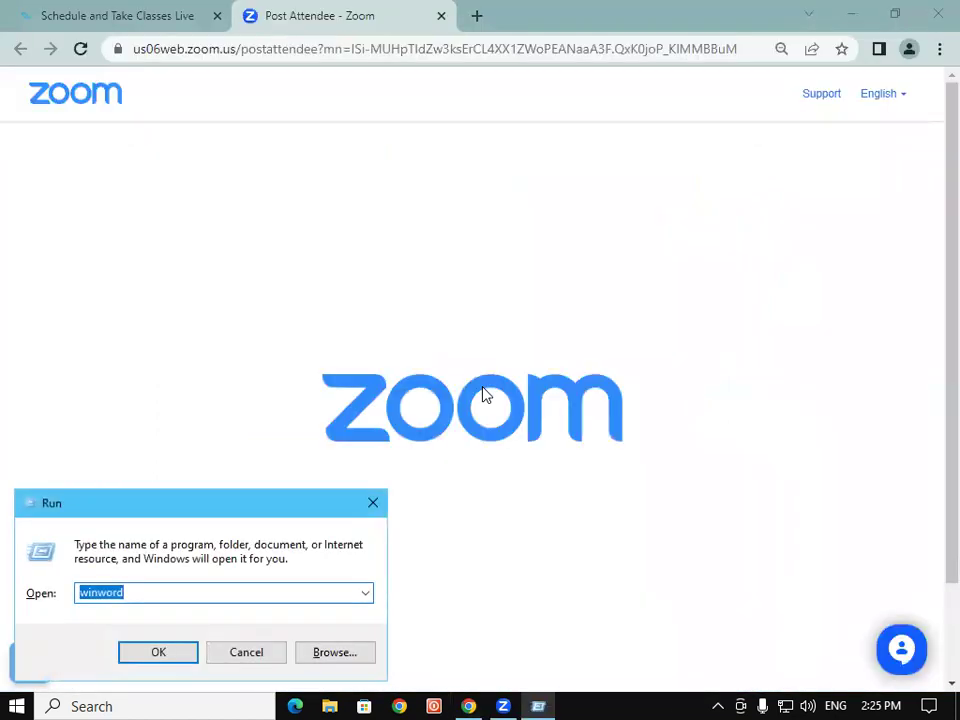
pyautogui.press('Return')
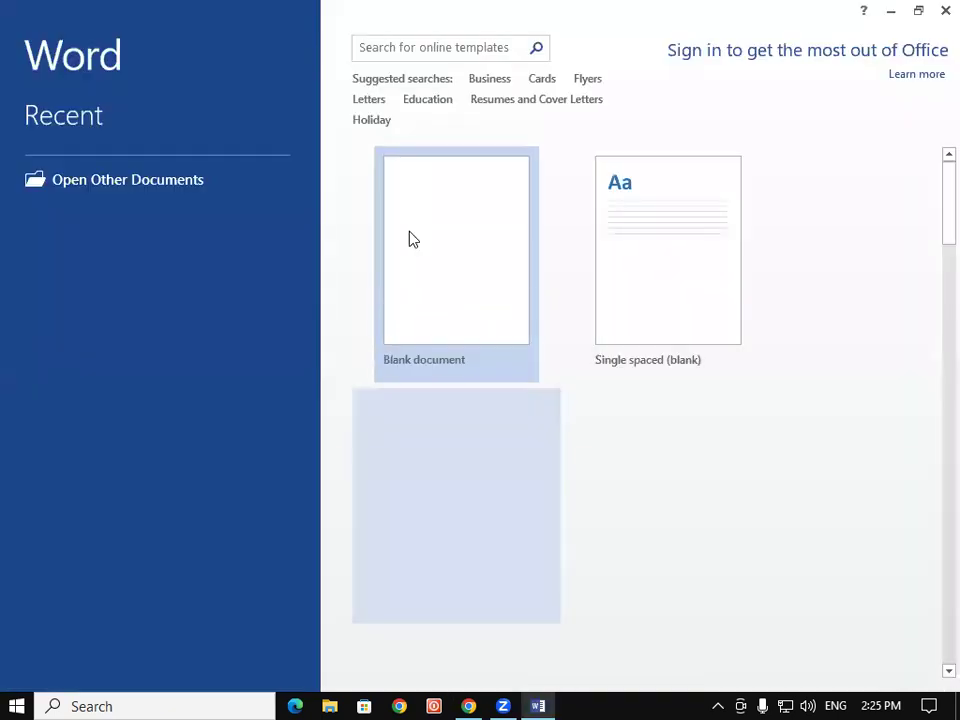
pyautogui.click(413, 239)
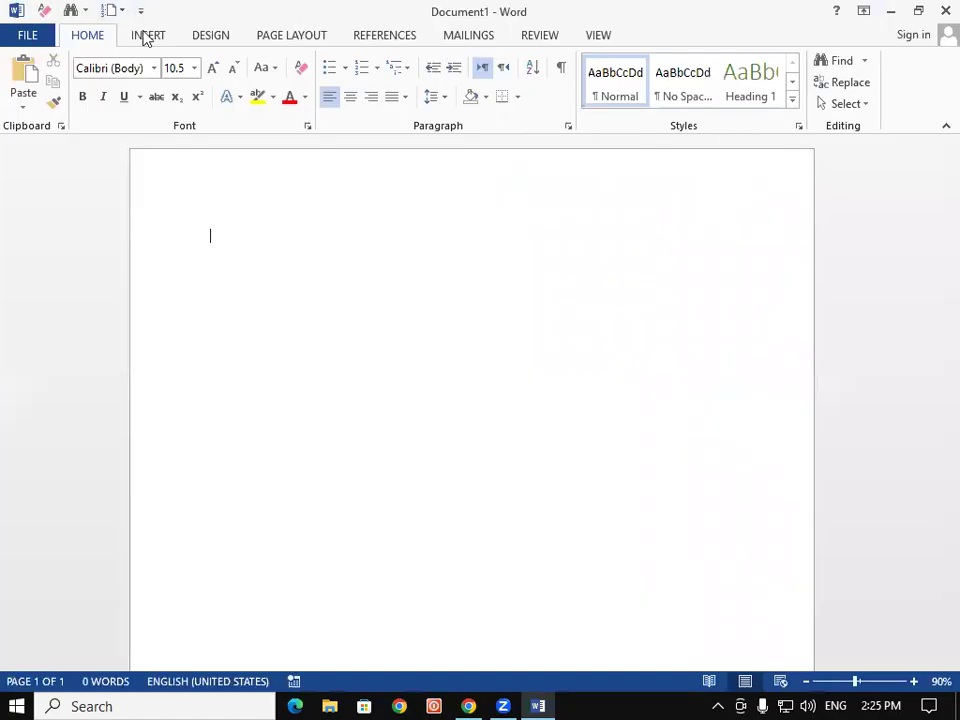
# Insert the PADRAUNA entry from the Quick Parts AutoText gallery
pyautogui.click(145, 37)
pyautogui.click(776, 60)
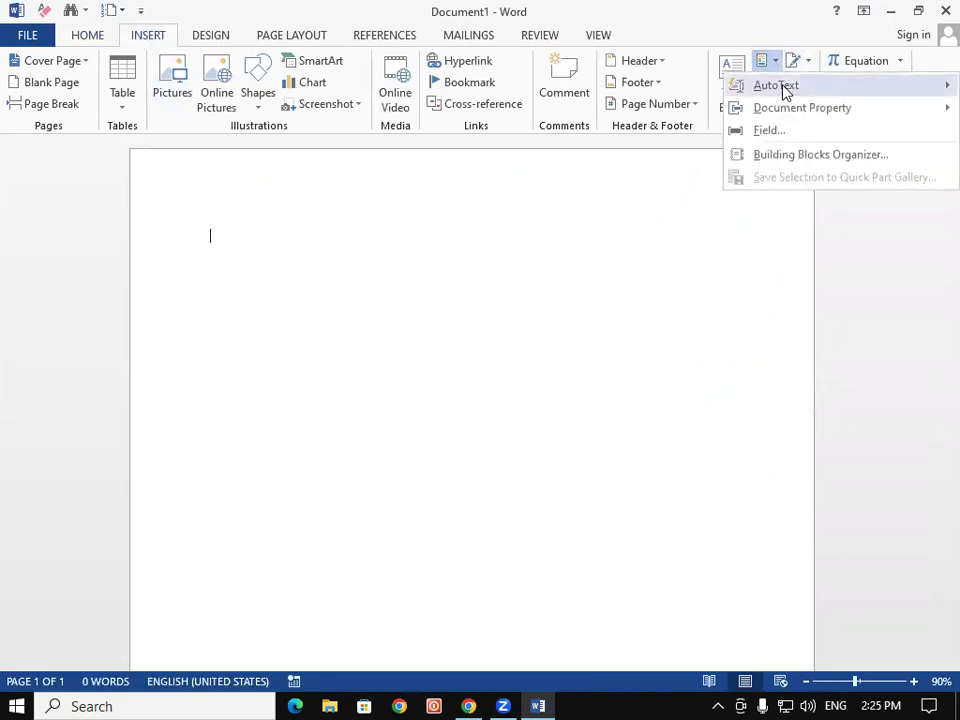
pyautogui.moveTo(784, 90)
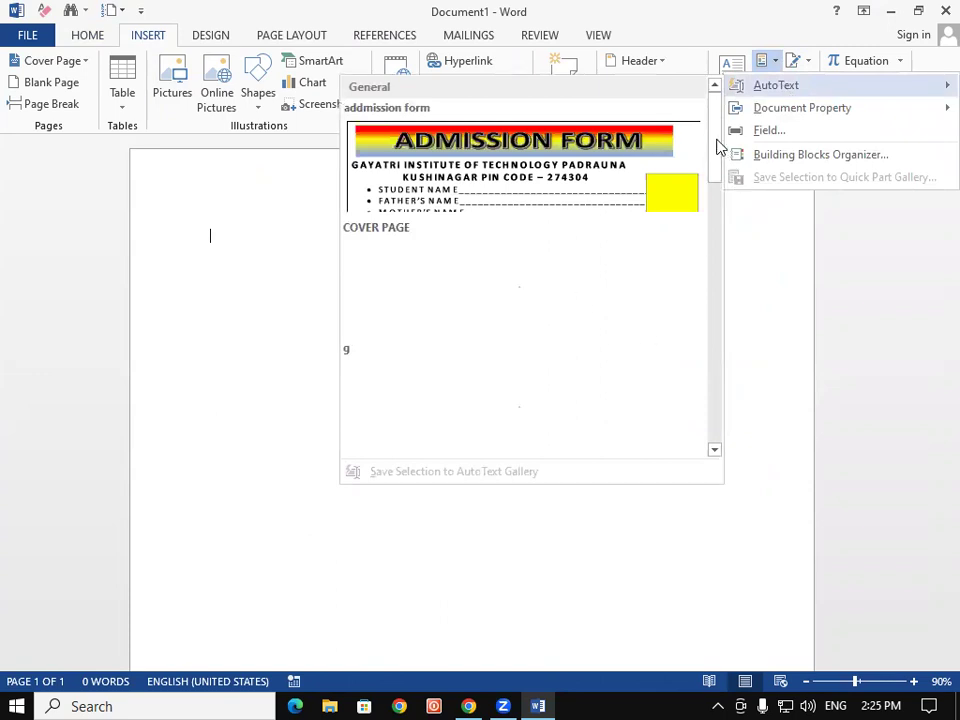
pyautogui.scroll(-3, 712, 162)
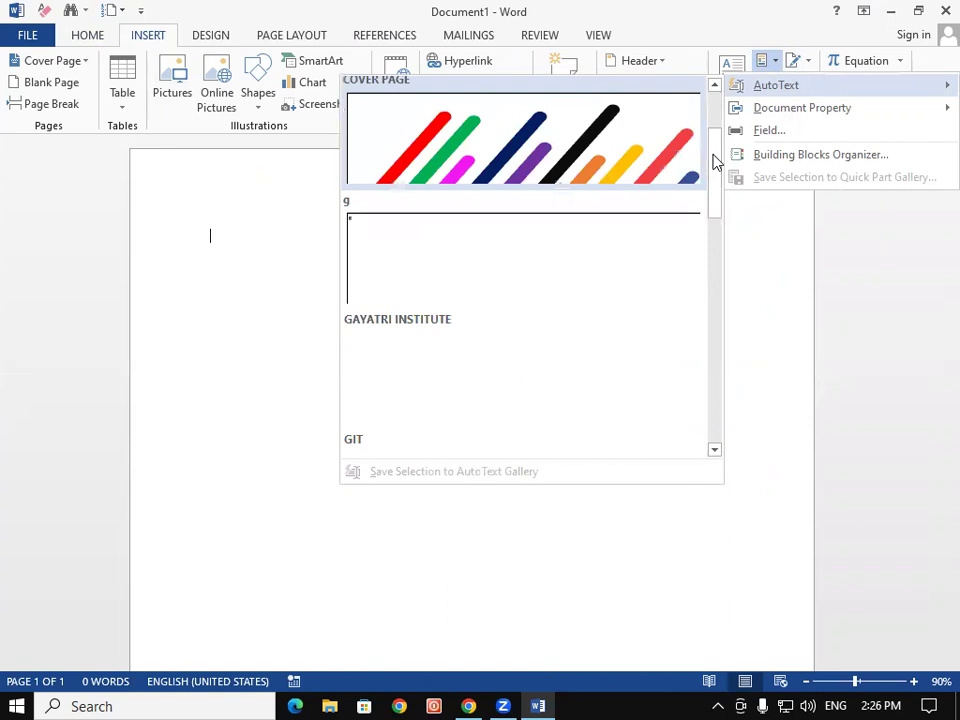
pyautogui.moveTo(714, 178); pyautogui.dragTo(716, 206)
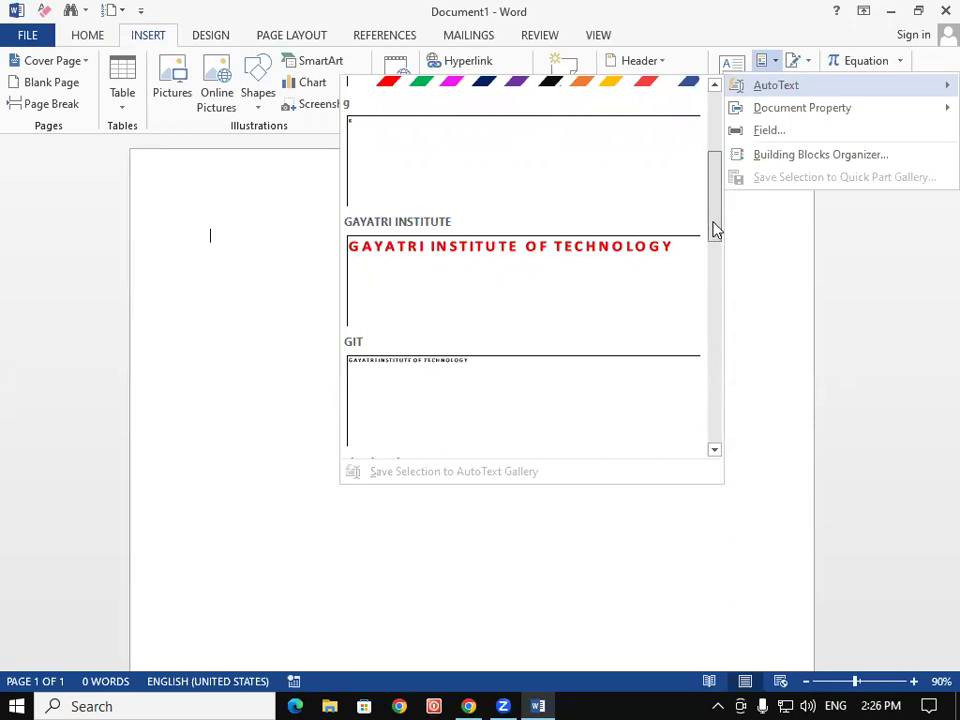
pyautogui.scroll(-1, 716, 222)
pyautogui.moveTo(714, 236); pyautogui.dragTo(718, 354)
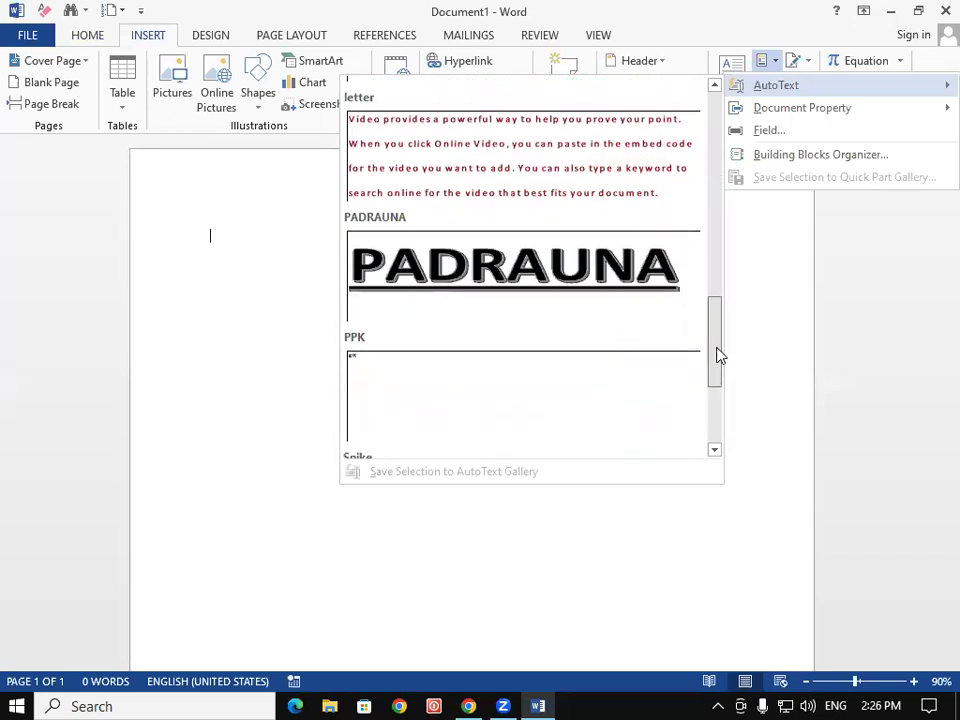
pyautogui.click(446, 262)
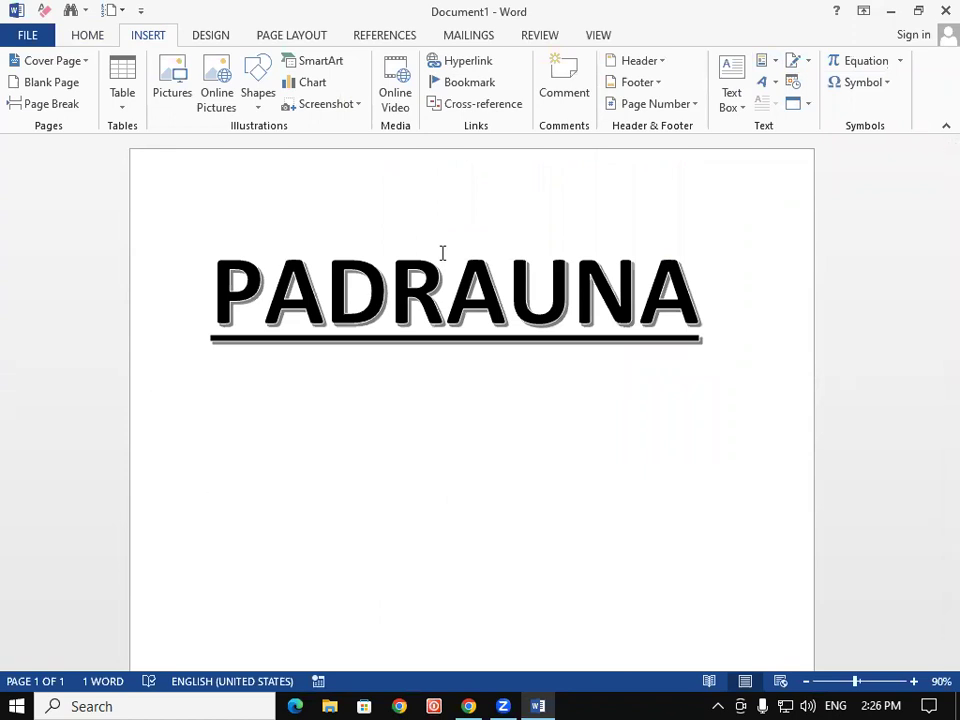
# Dismiss the Quick Parts menu and create a new blank Document2 with Ctrl+N
pyautogui.click(774, 64)
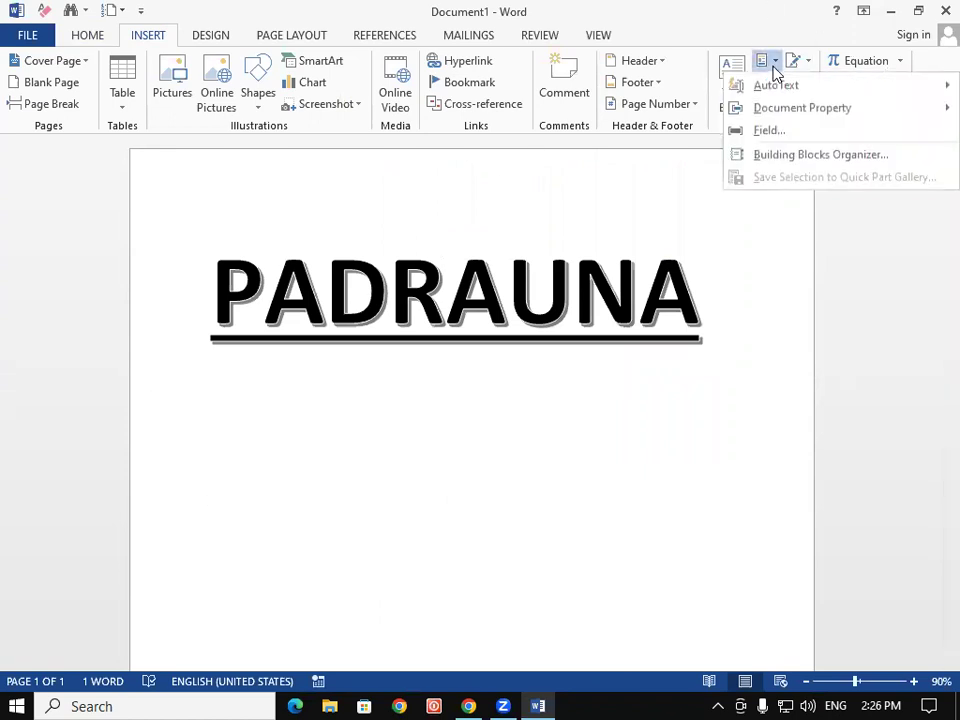
pyautogui.moveTo(813, 113)
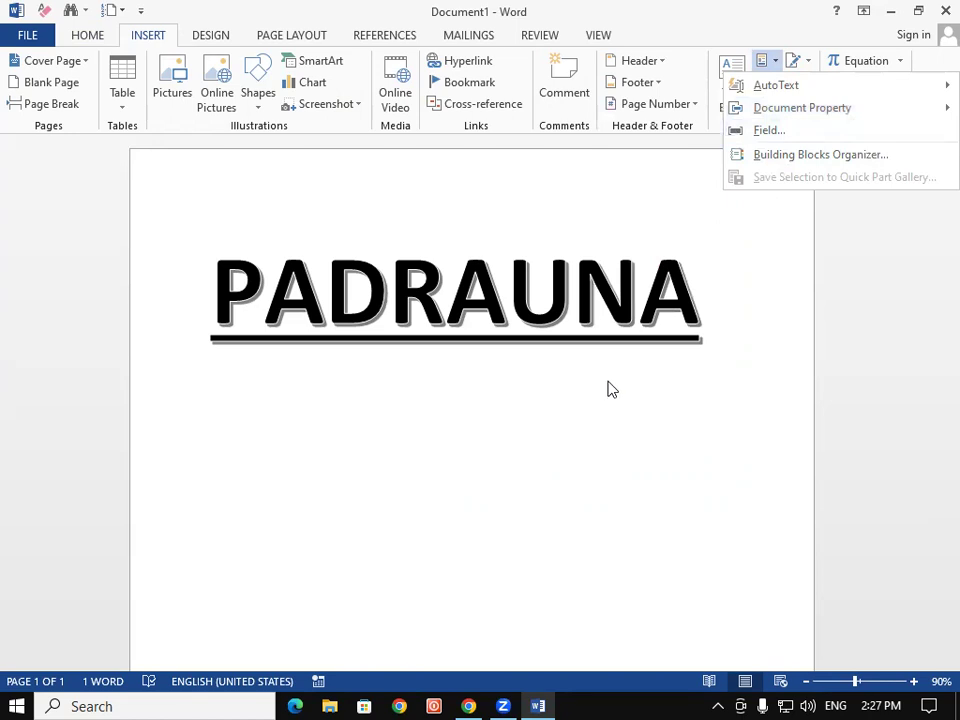
pyautogui.click(701, 549)
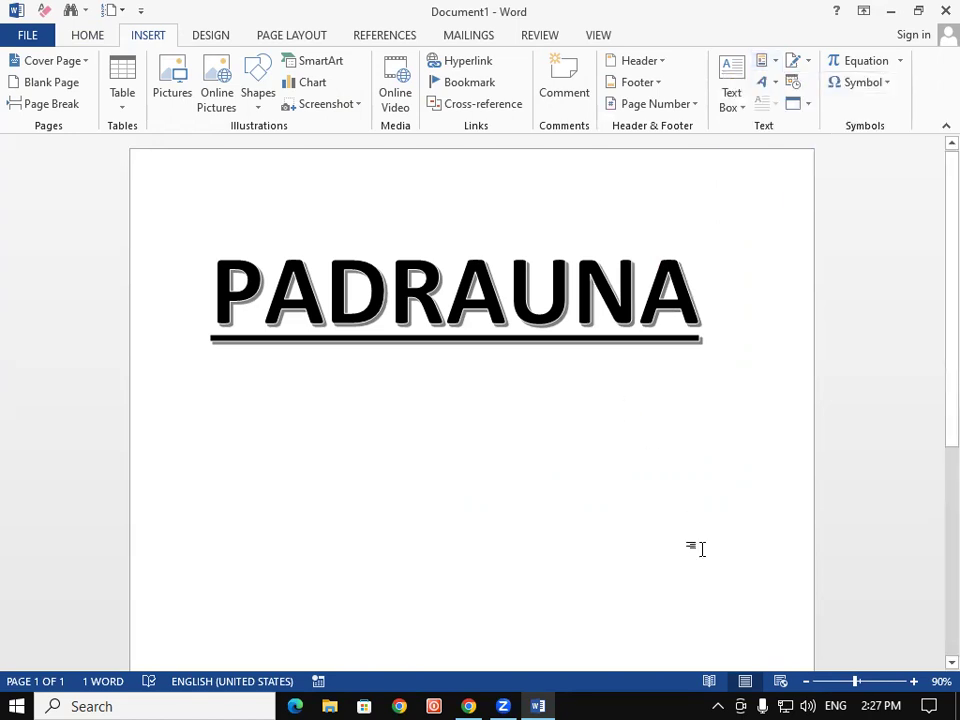
pyautogui.hotkey('ctrl', 'n')
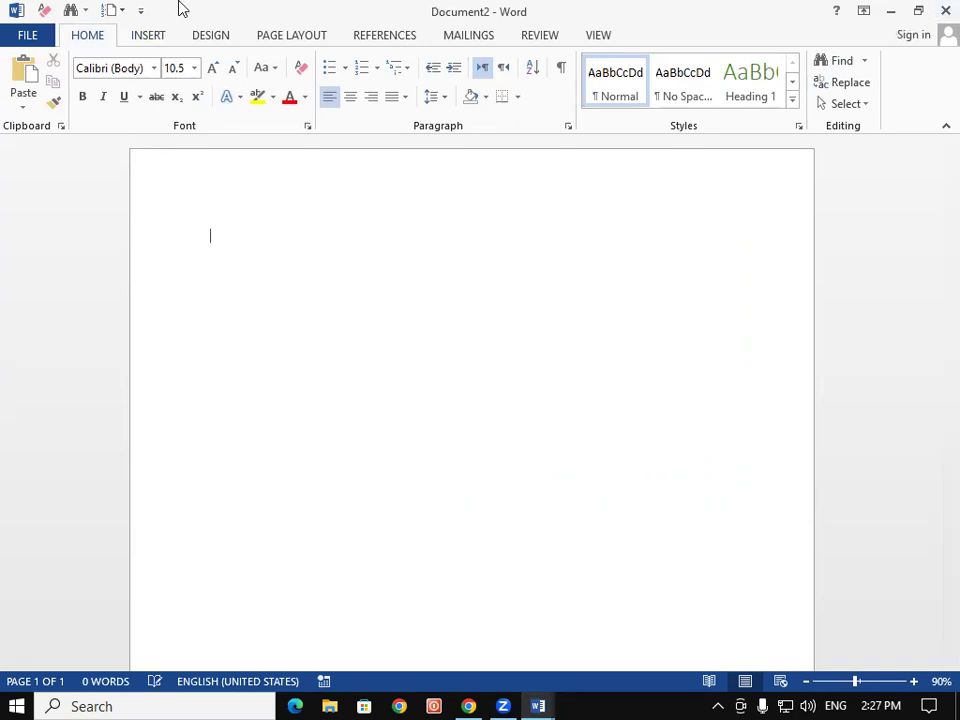
# Insert a Company document property placeholder from Quick Parts
pyautogui.click(146, 36)
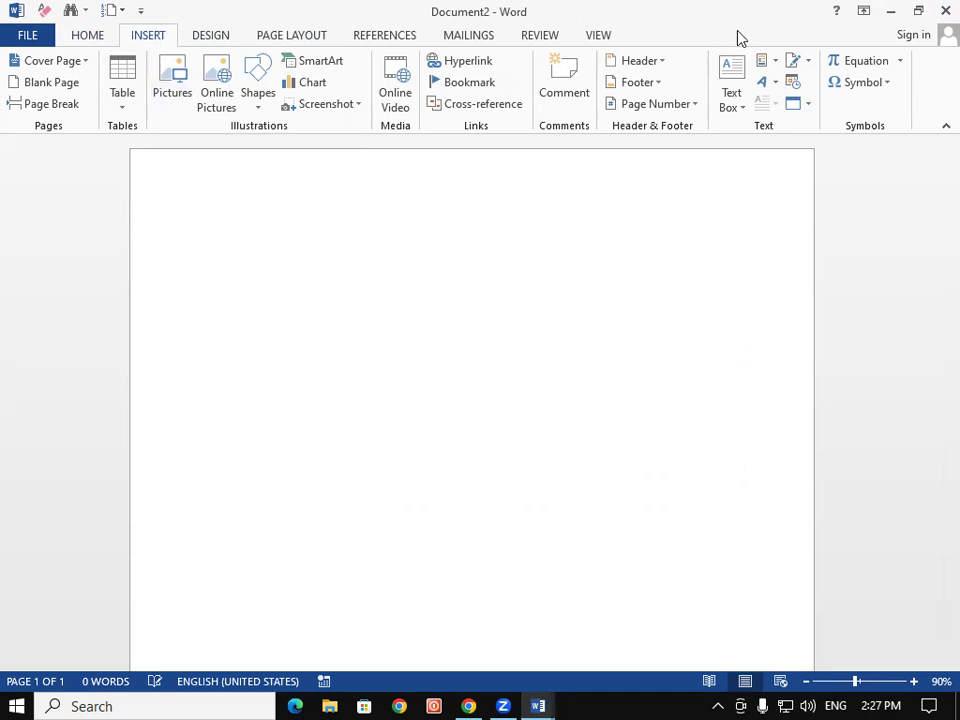
pyautogui.click(790, 62)
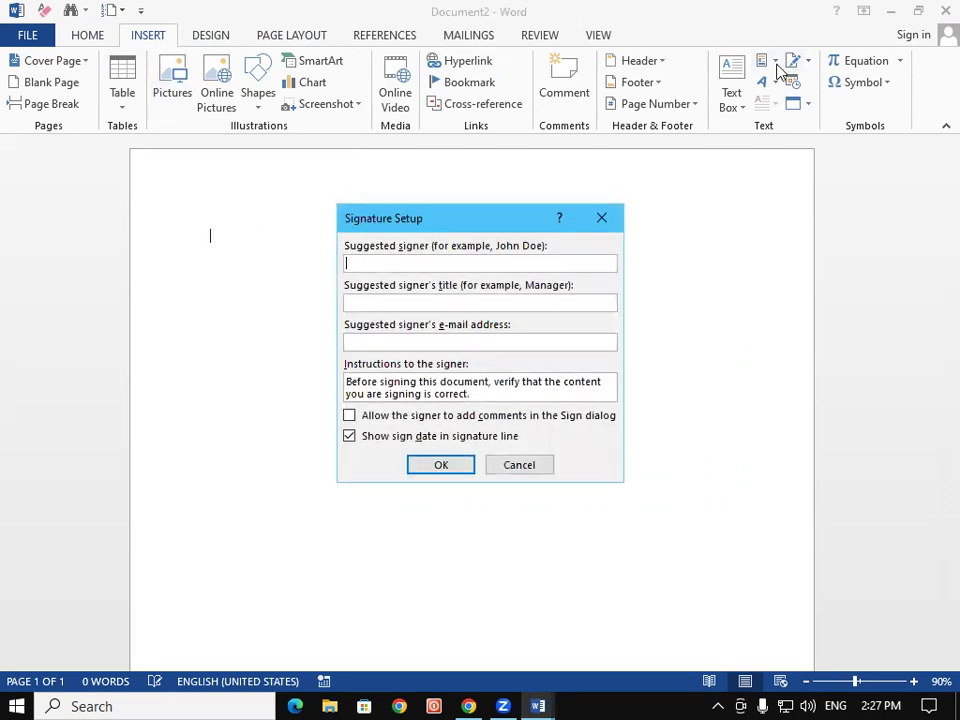
pyautogui.click(600, 220)
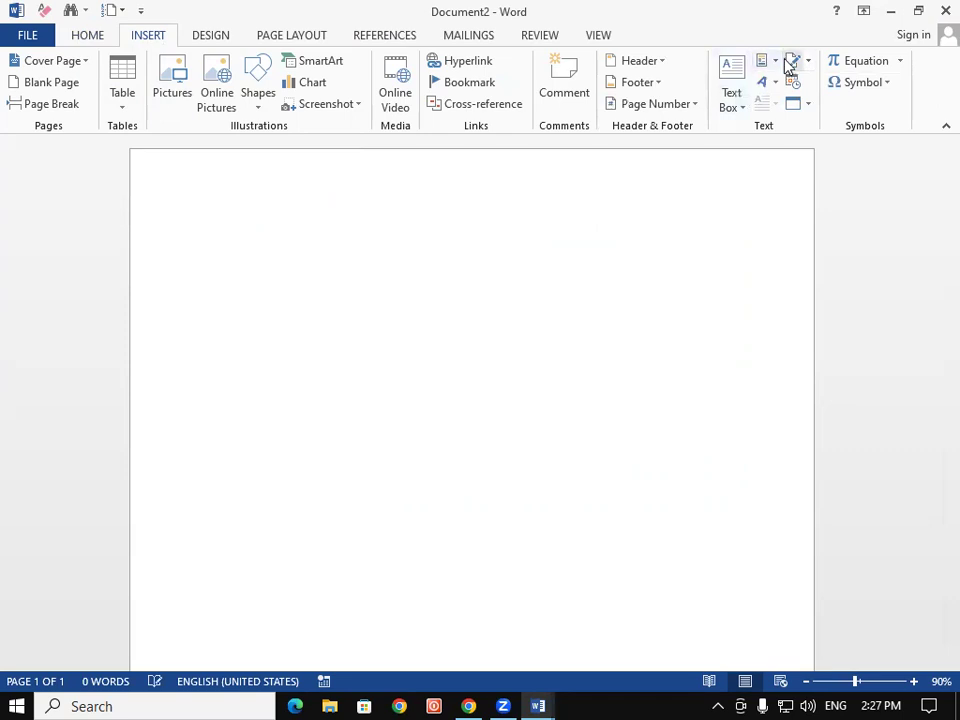
pyautogui.click(766, 68)
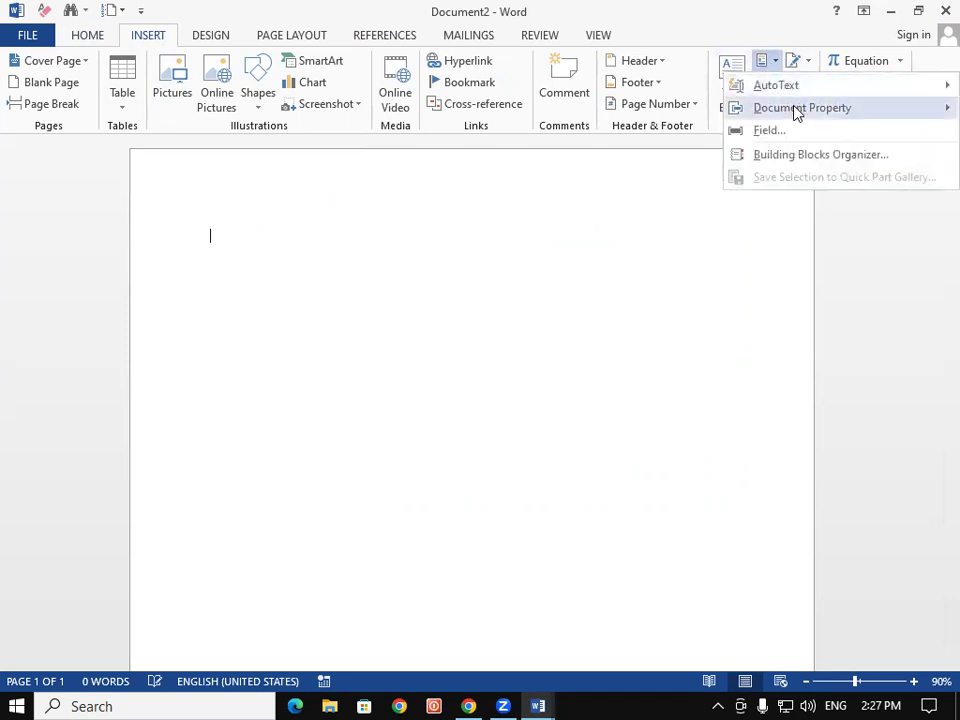
pyautogui.moveTo(795, 111)
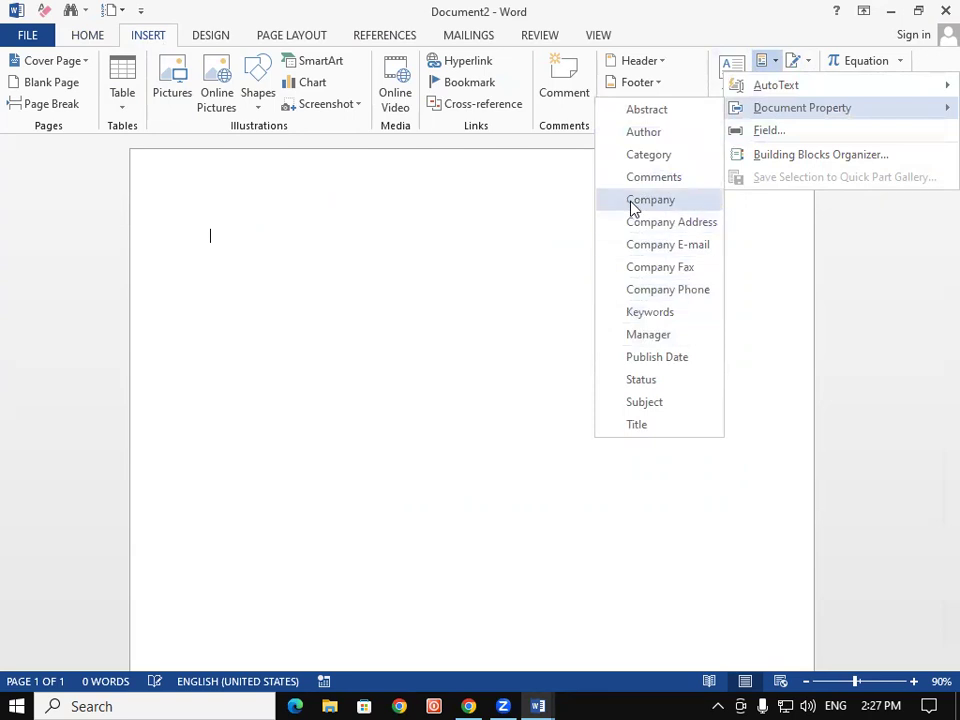
pyautogui.click(632, 207)
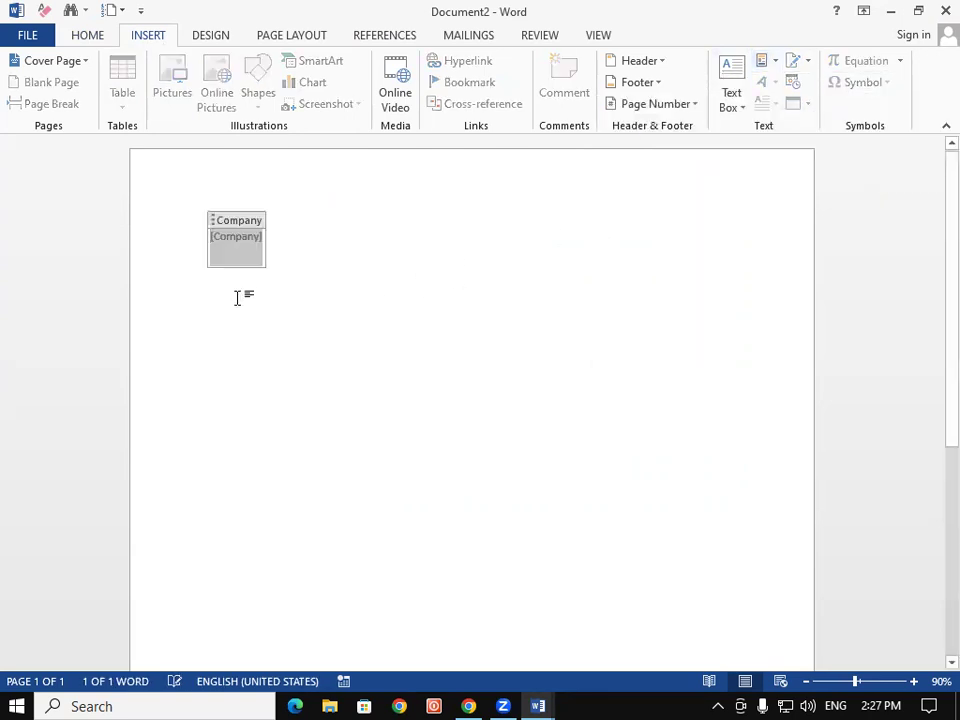
pyautogui.click(356, 287)
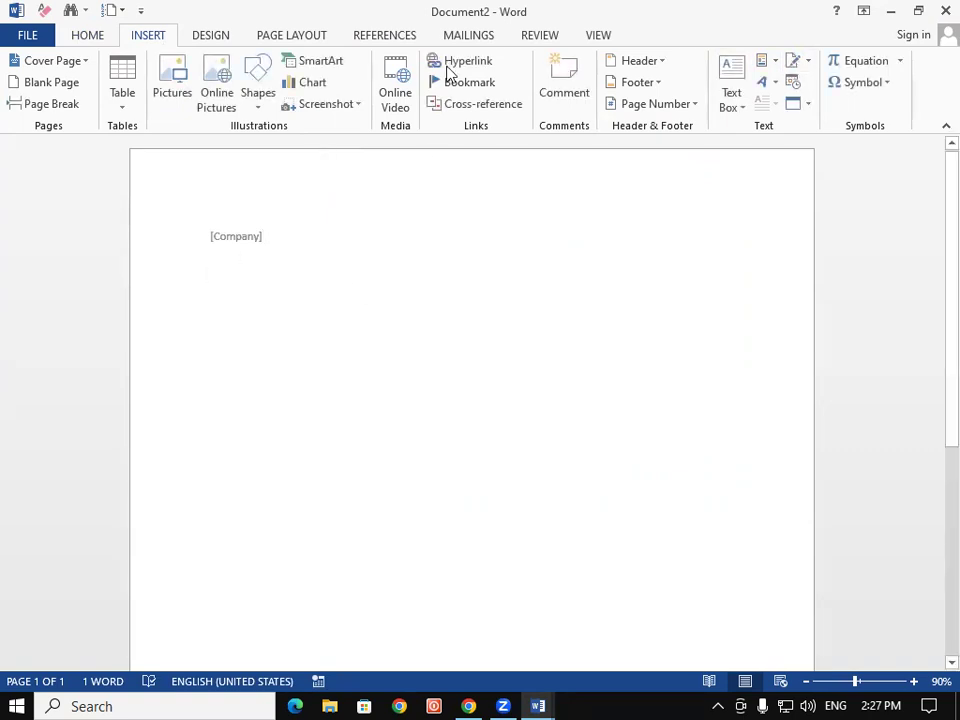
# Add Company Address and Company E-mail property placeholders on their own lines
pyautogui.click(774, 64)
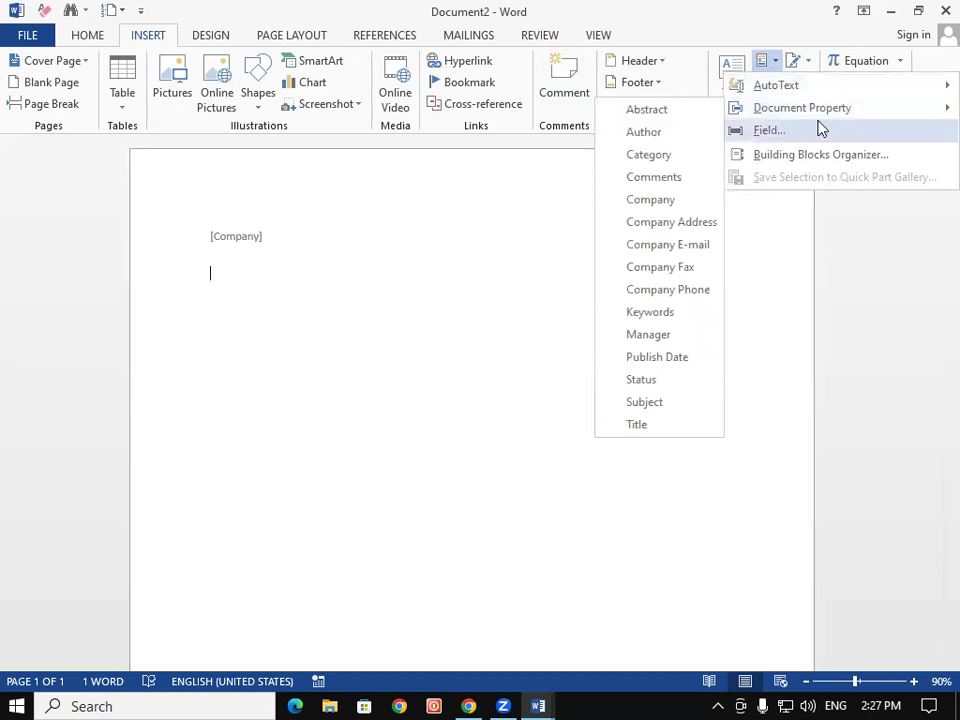
pyautogui.moveTo(859, 108)
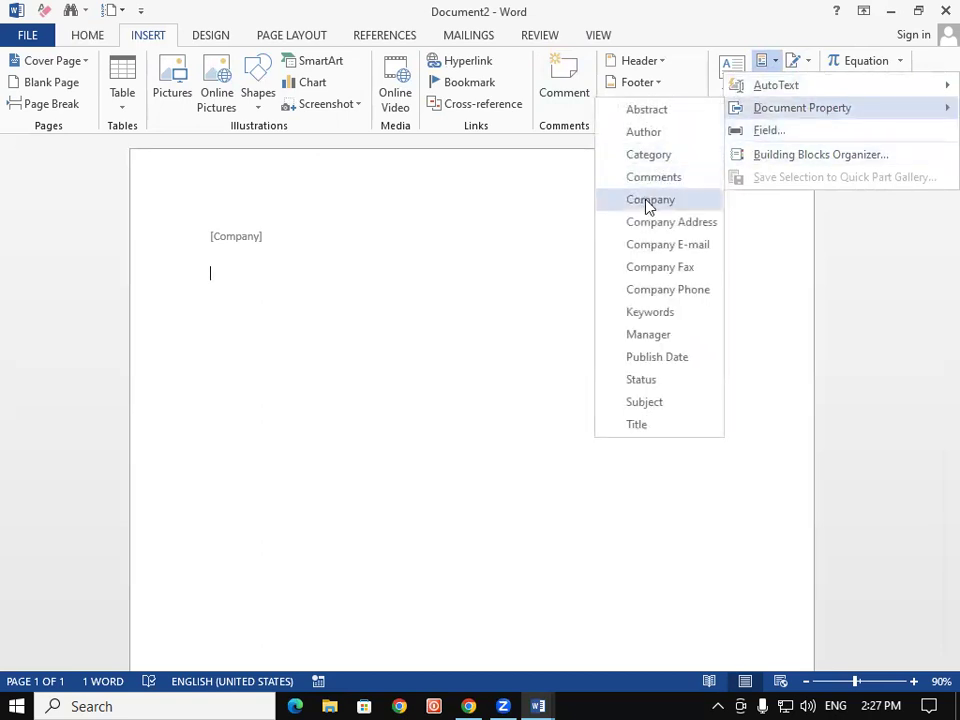
pyautogui.click(655, 222)
pyautogui.click(354, 285)
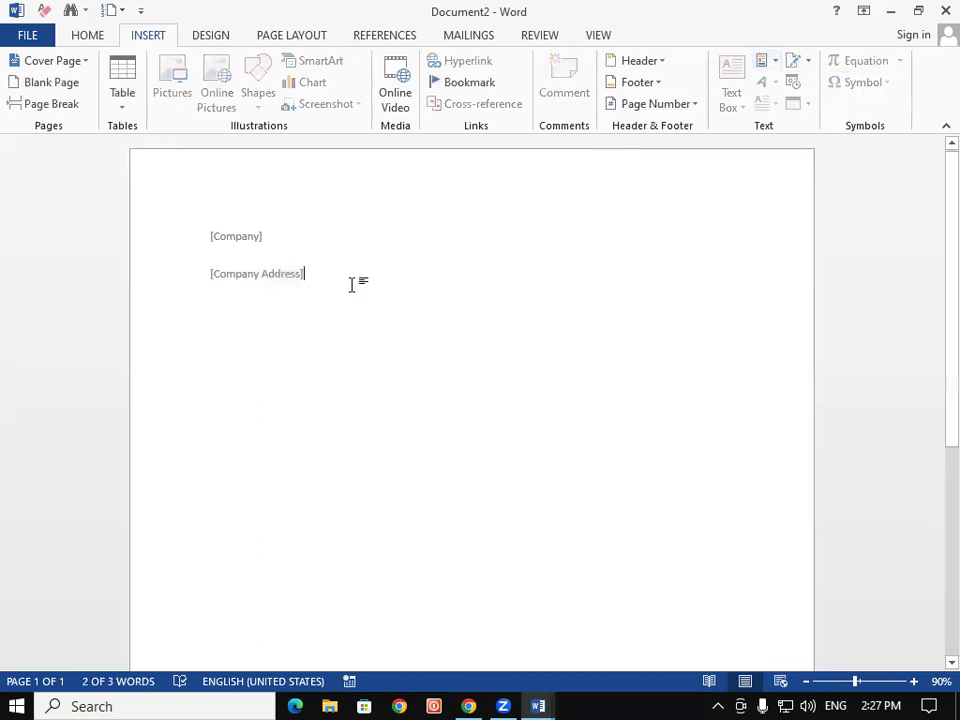
pyautogui.press('Return')
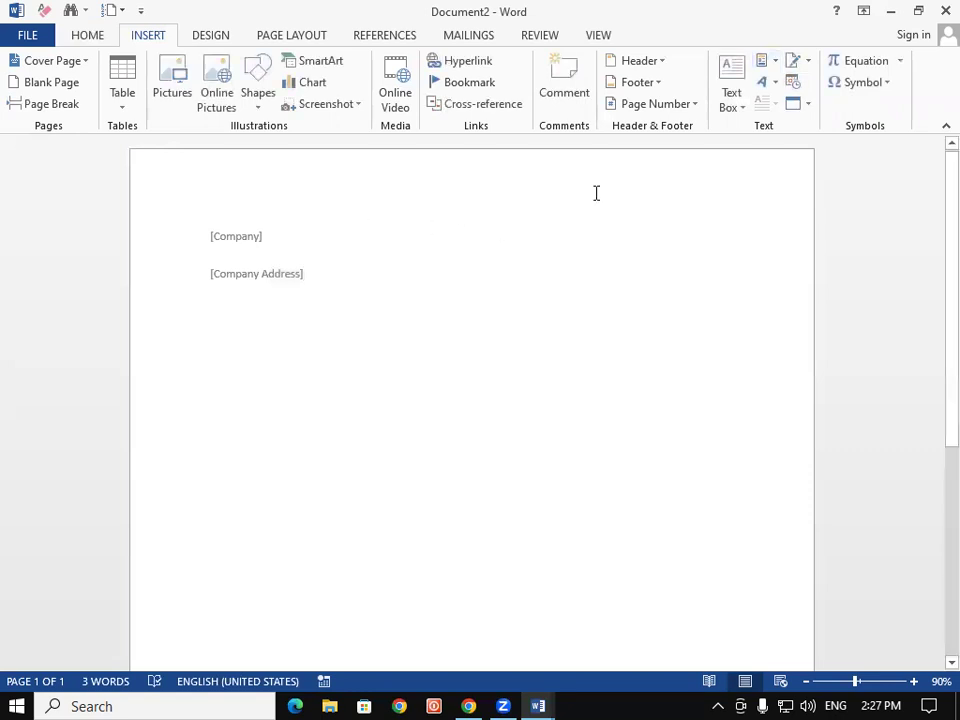
pyautogui.click(779, 62)
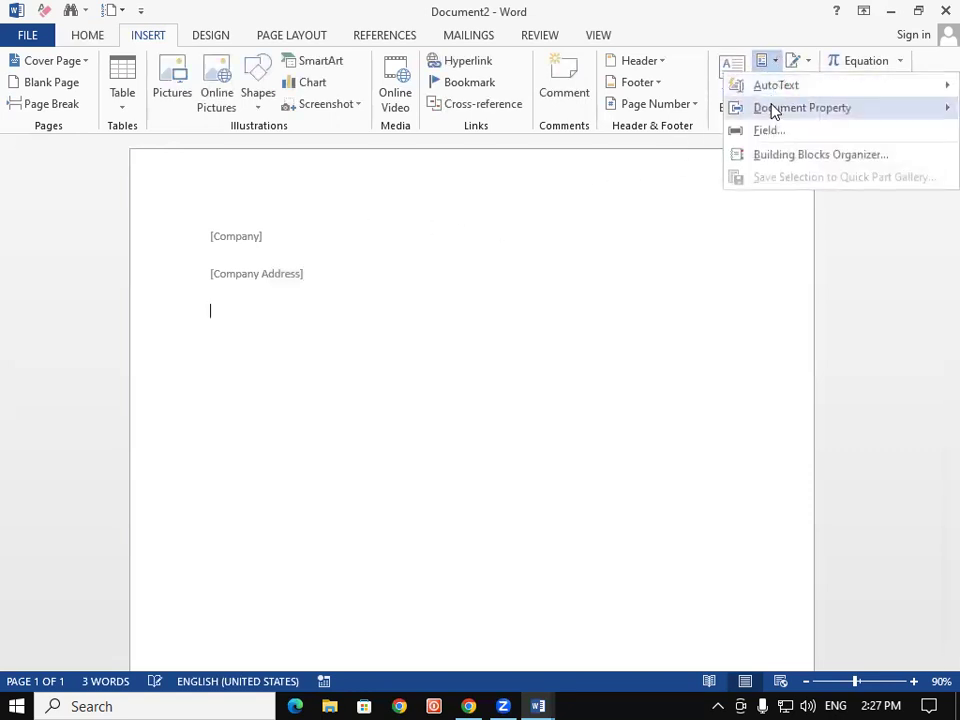
pyautogui.moveTo(774, 109)
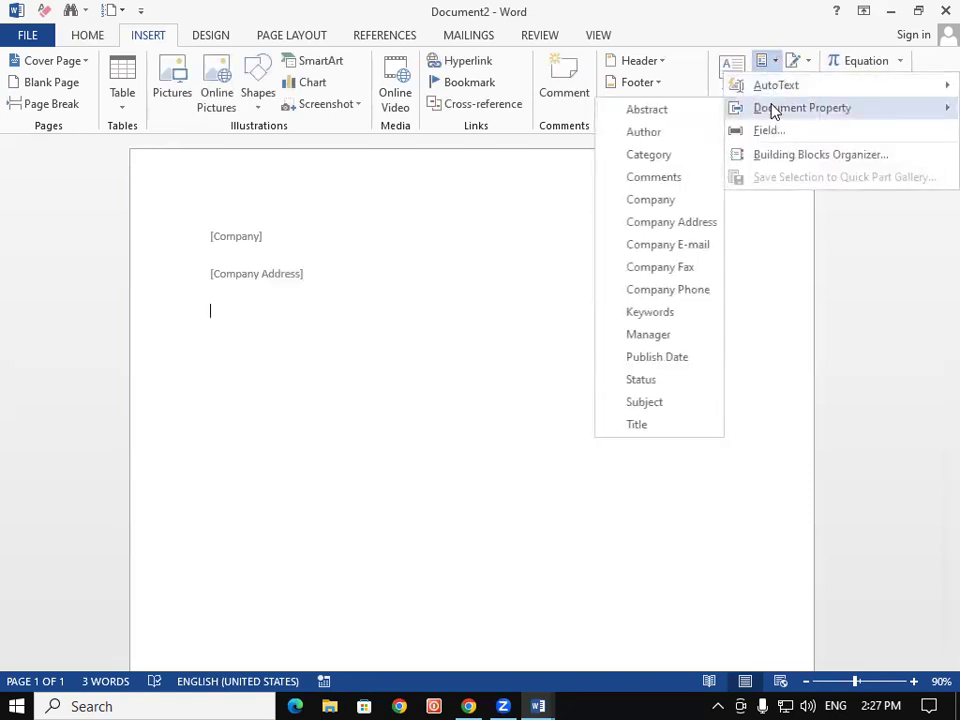
pyautogui.click(668, 245)
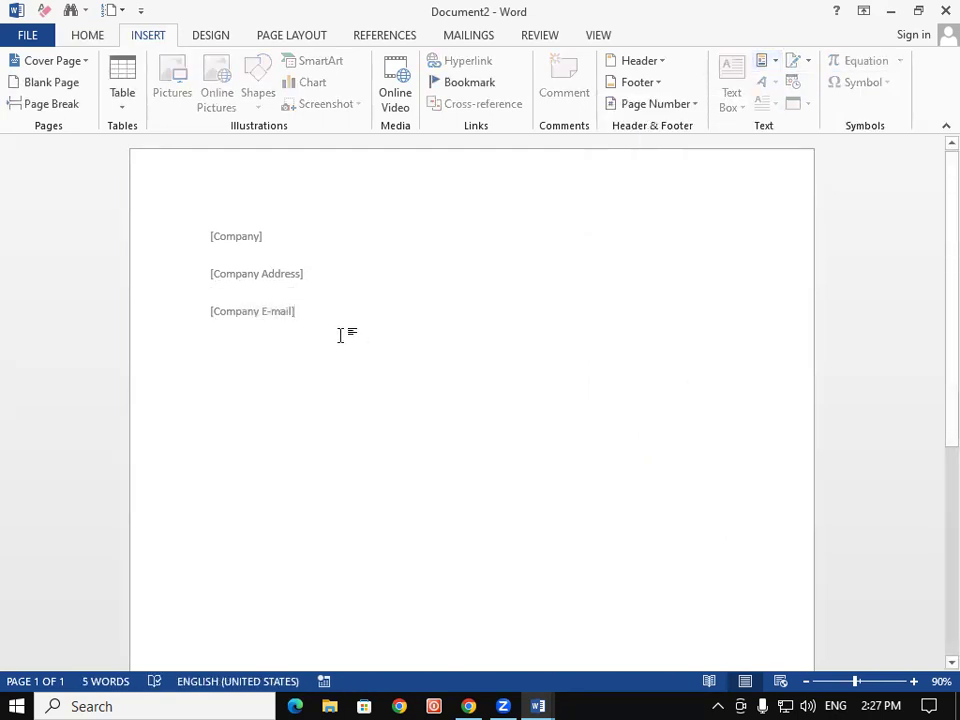
pyautogui.press('Return')
pyautogui.click(737, 108)
pyautogui.click(405, 349)
# Add a Company Phone placeholder on the last line and select the Company field
pyautogui.click(763, 62)
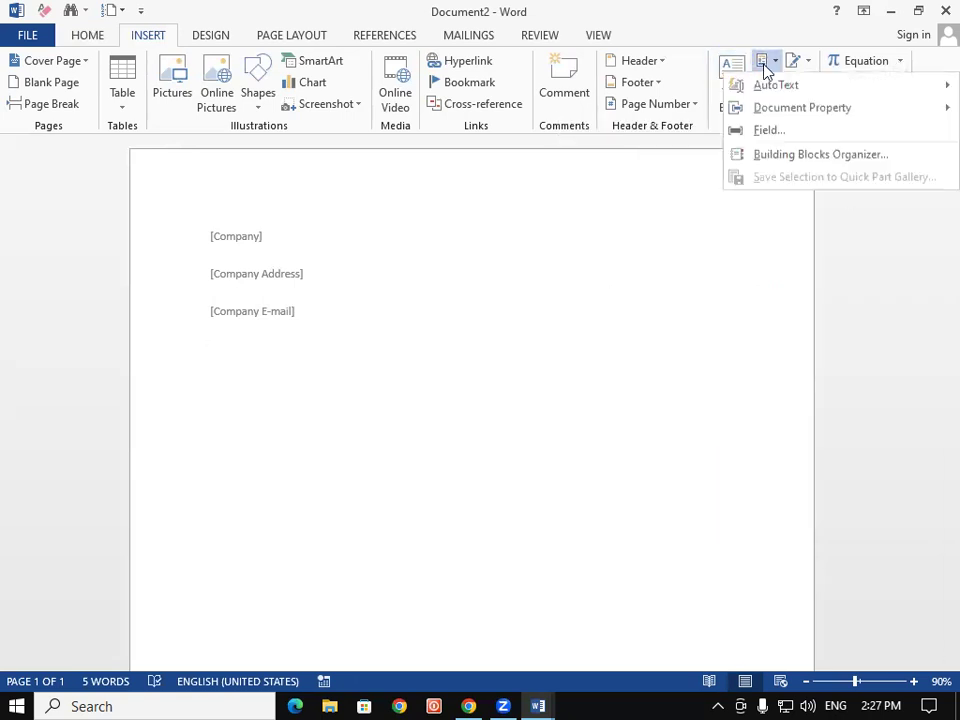
pyautogui.moveTo(810, 110)
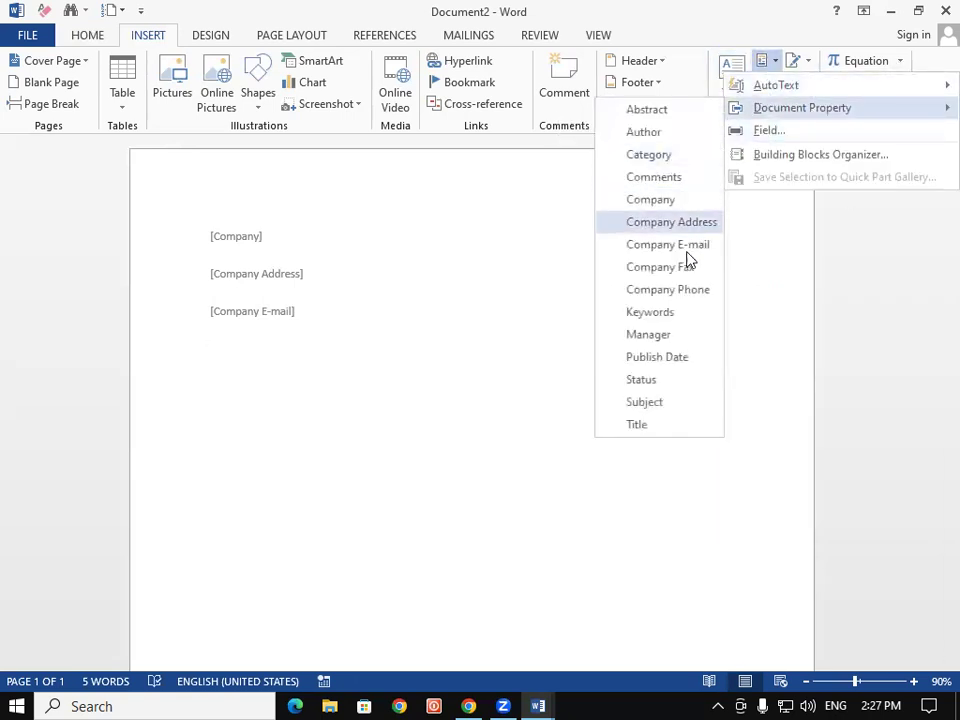
pyautogui.click(688, 299)
pyautogui.click(369, 349)
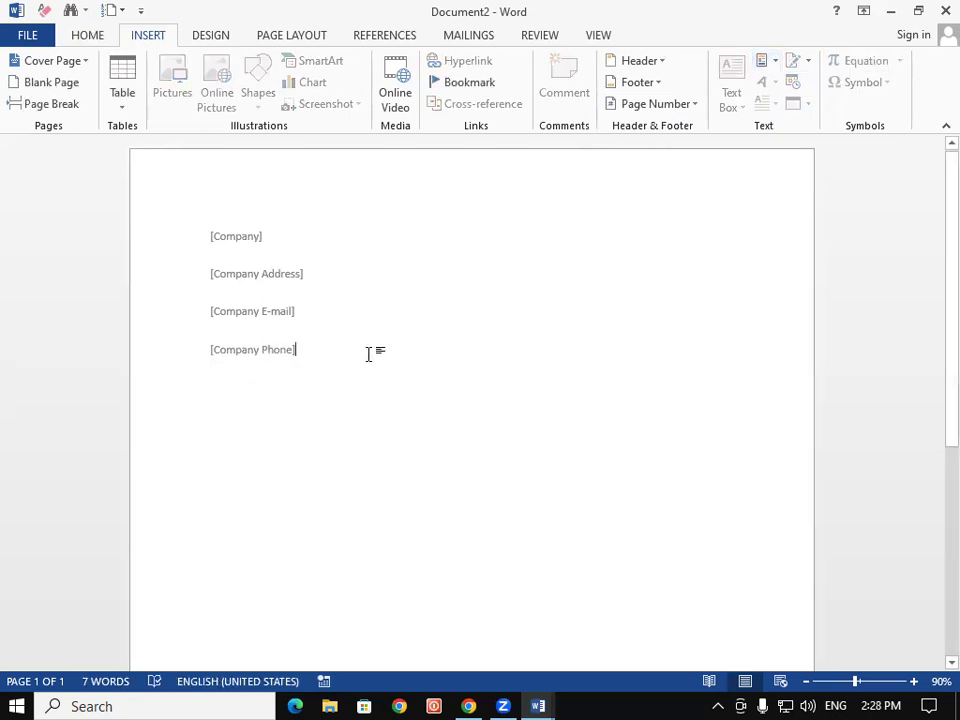
pyautogui.click(254, 242)
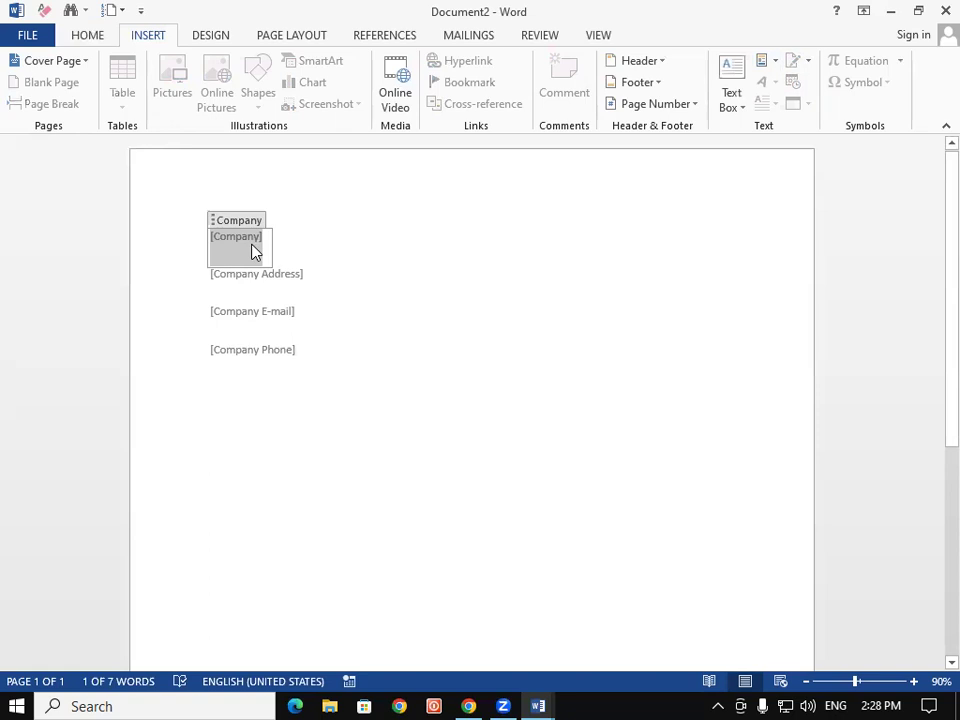
# Enter GIT as the Company and type the company's street address
pyautogui.write('GIT')
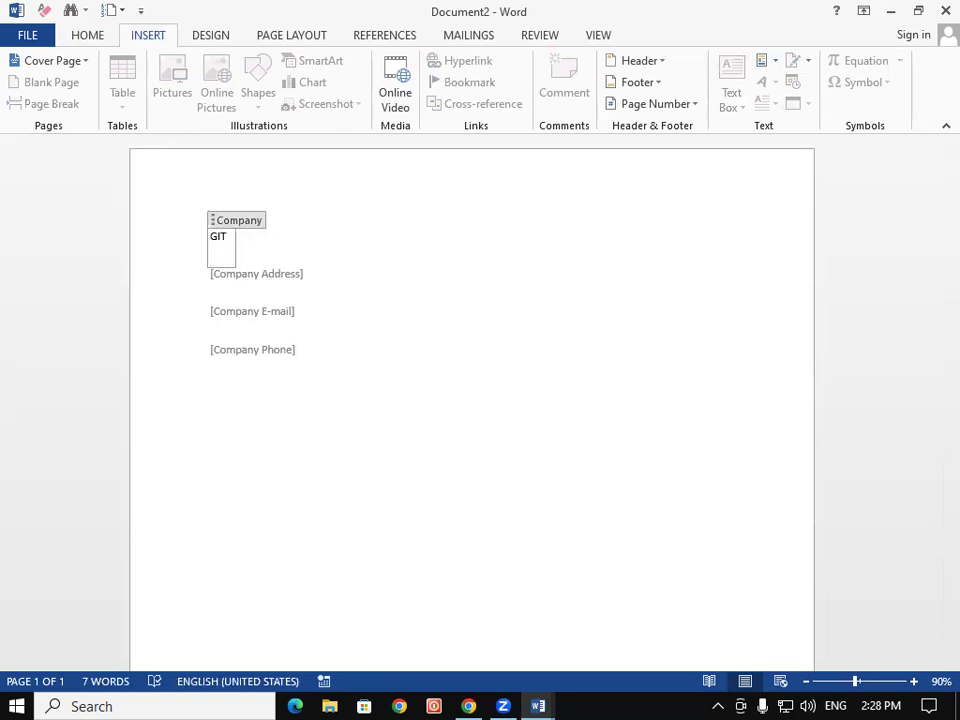
pyautogui.click(262, 295)
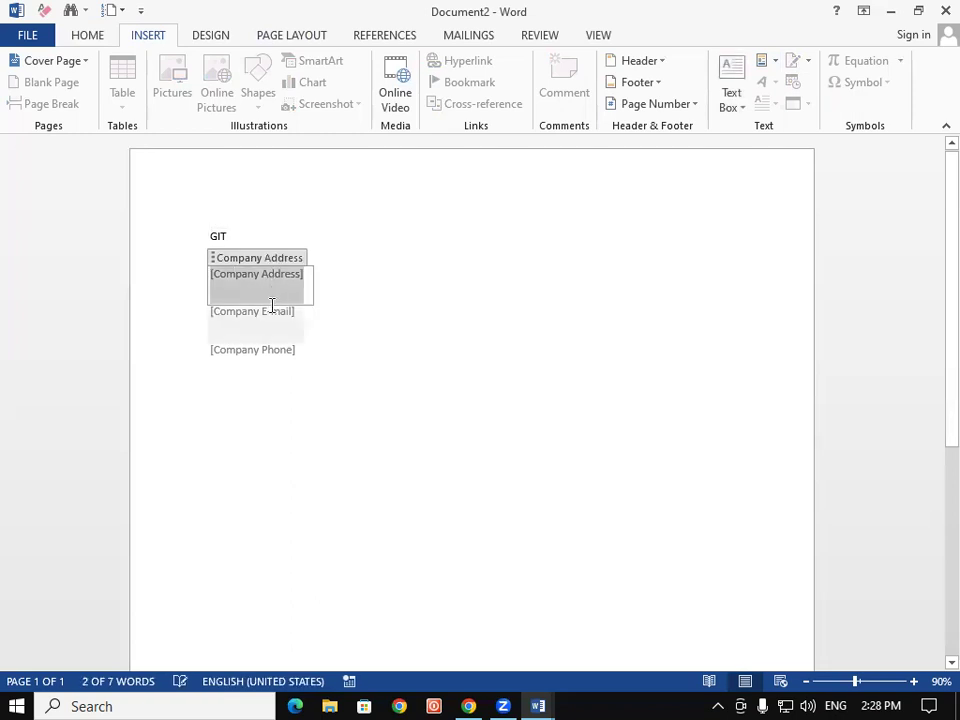
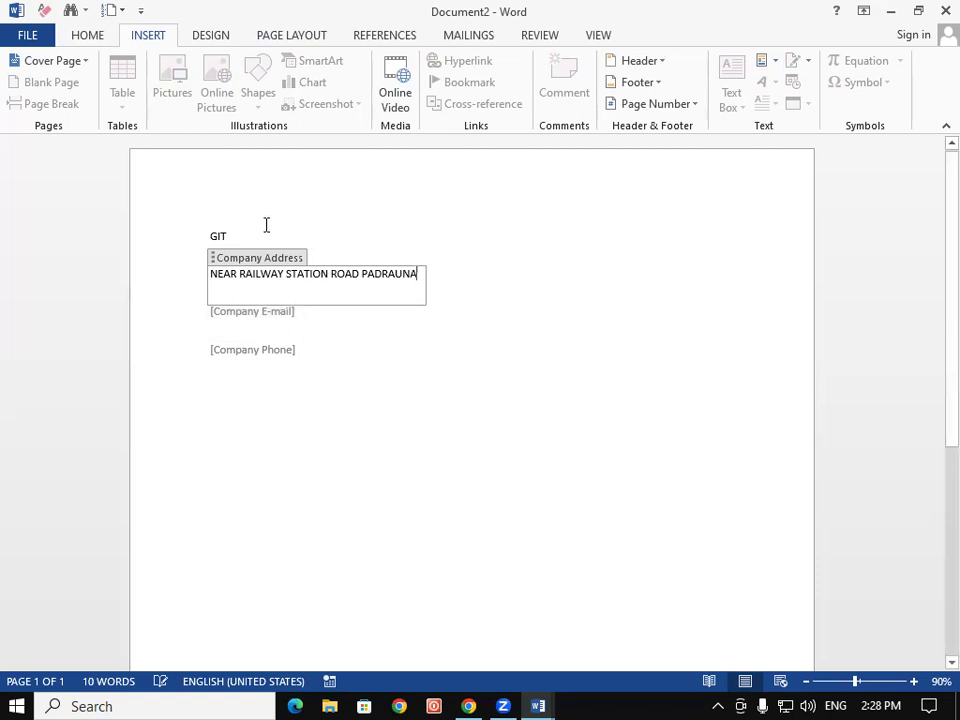
# Fill in the company e-mail address and phone number fields
pyautogui.click(239, 324)
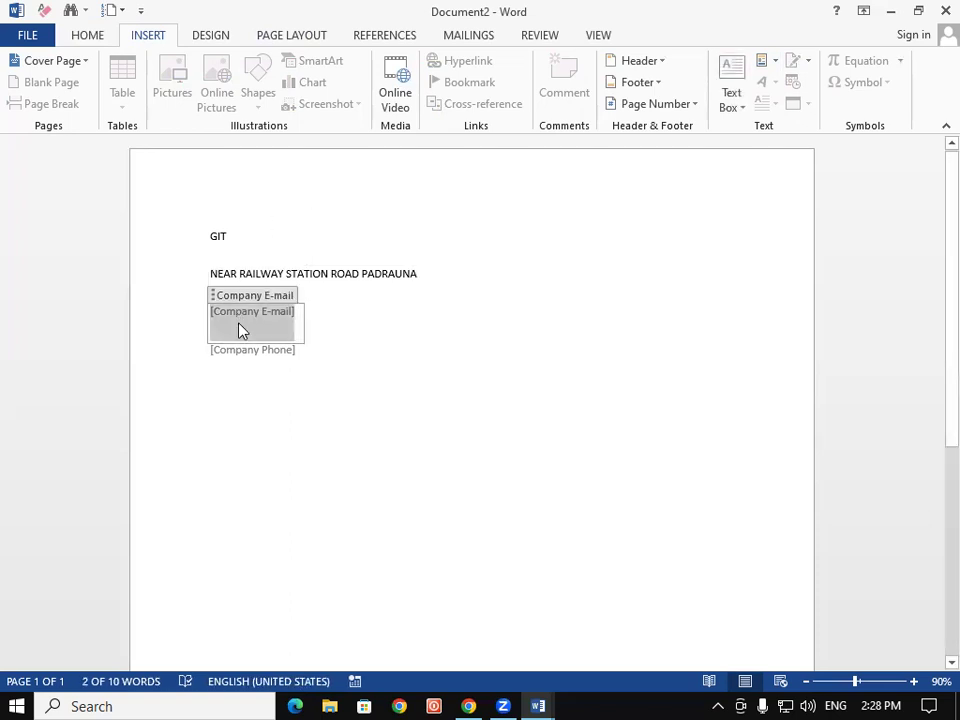
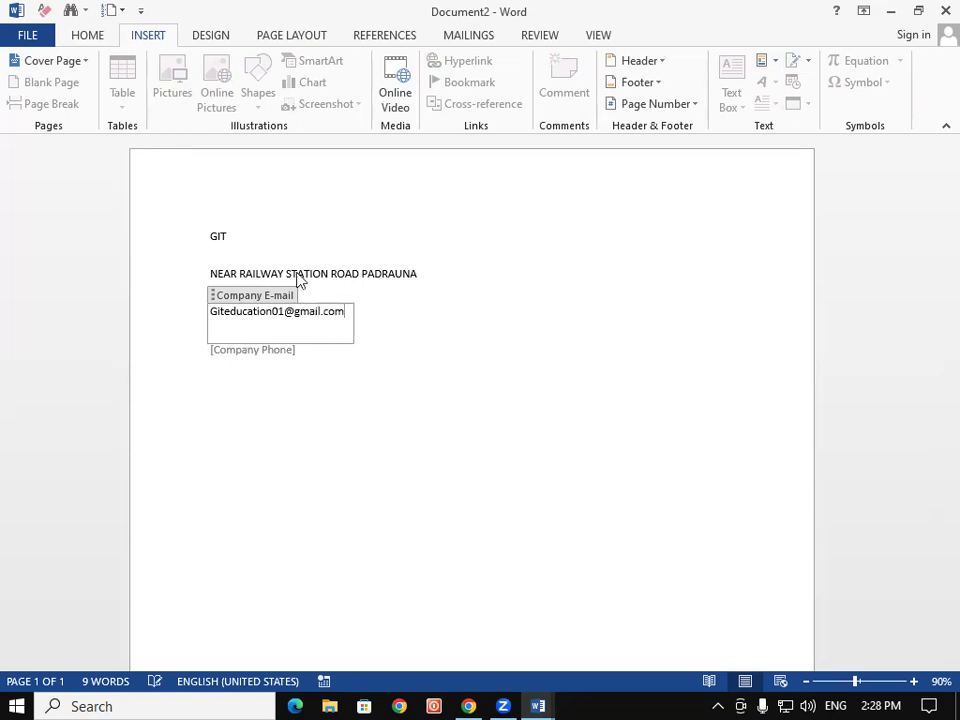
pyautogui.click(263, 355)
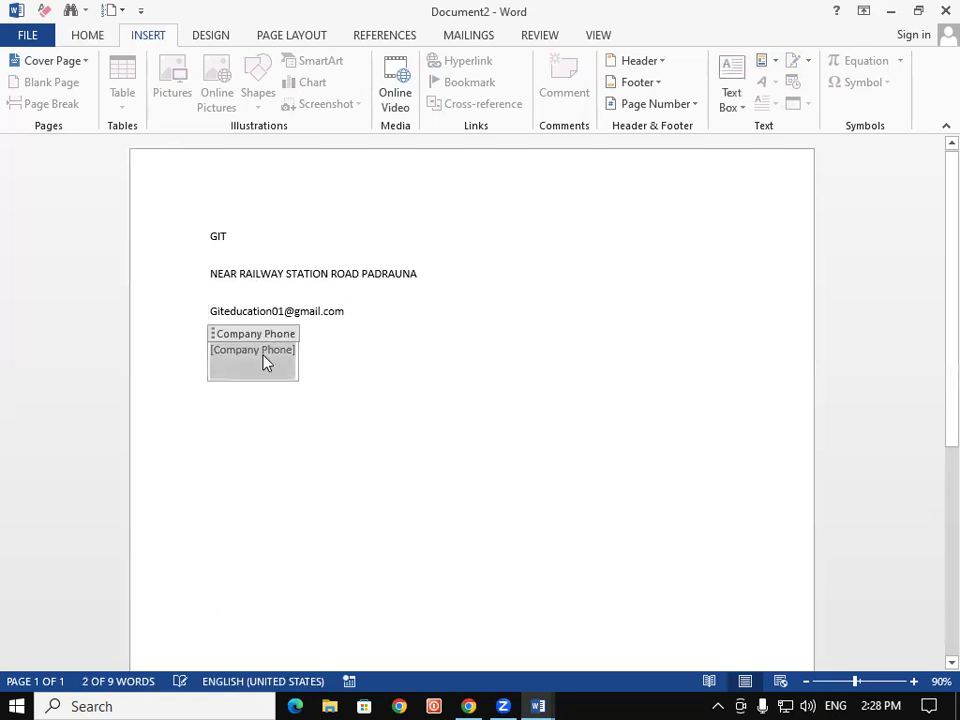
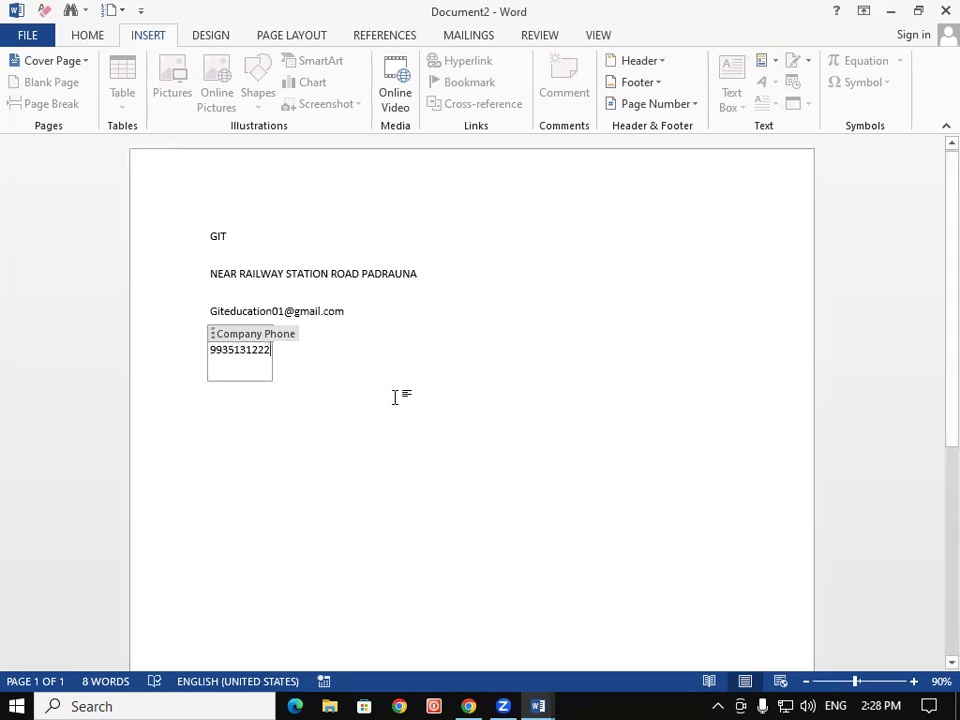
pyautogui.click(395, 397)
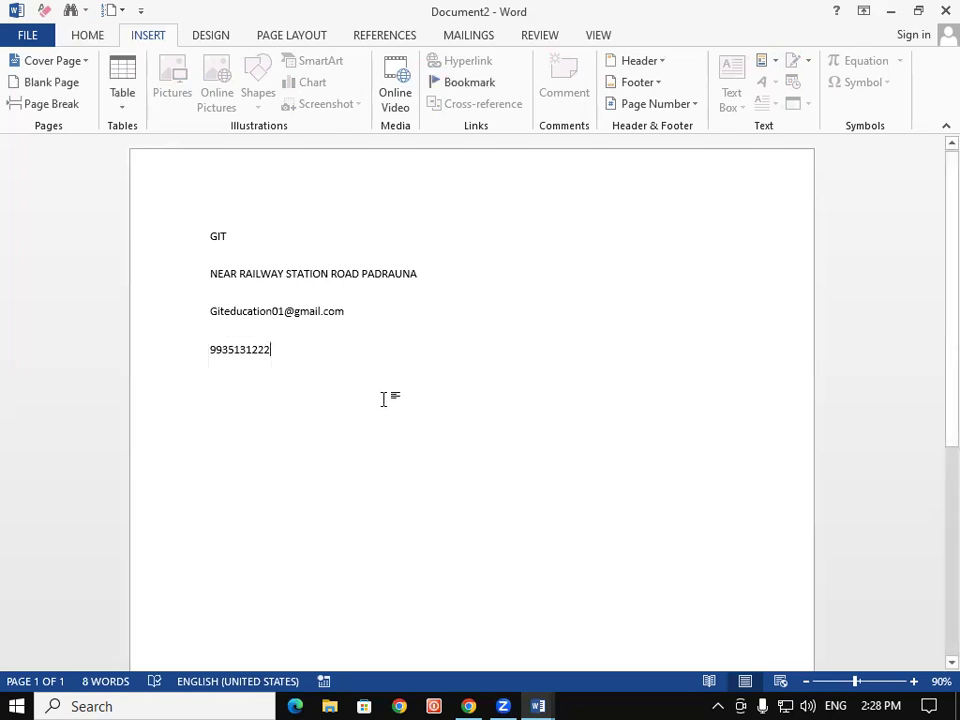
# Give the four contact lines 1.0 line spacing, no space after paragraphs, and 22 pt text
pyautogui.moveTo(211, 238); pyautogui.dragTo(506, 448)
pyautogui.hotkey('ctrl', ']')
pyautogui.hotkey('ctrl', ']')
pyautogui.hotkey('ctrl', ']')
pyautogui.hotkey('ctrl', ']')
pyautogui.hotkey('ctrl', ']')
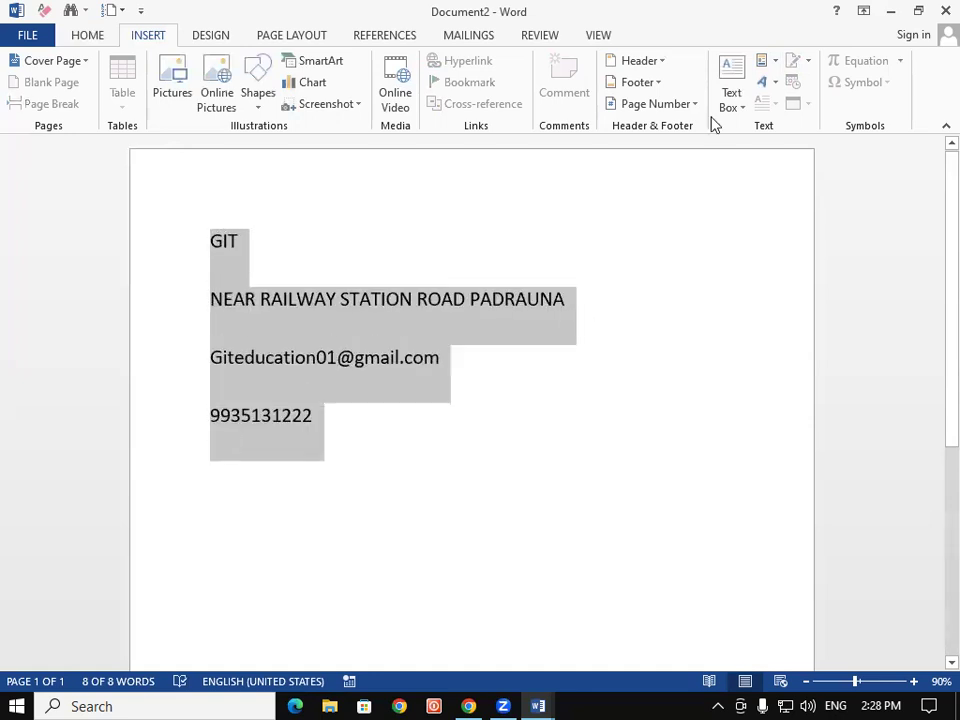
pyautogui.click(95, 36)
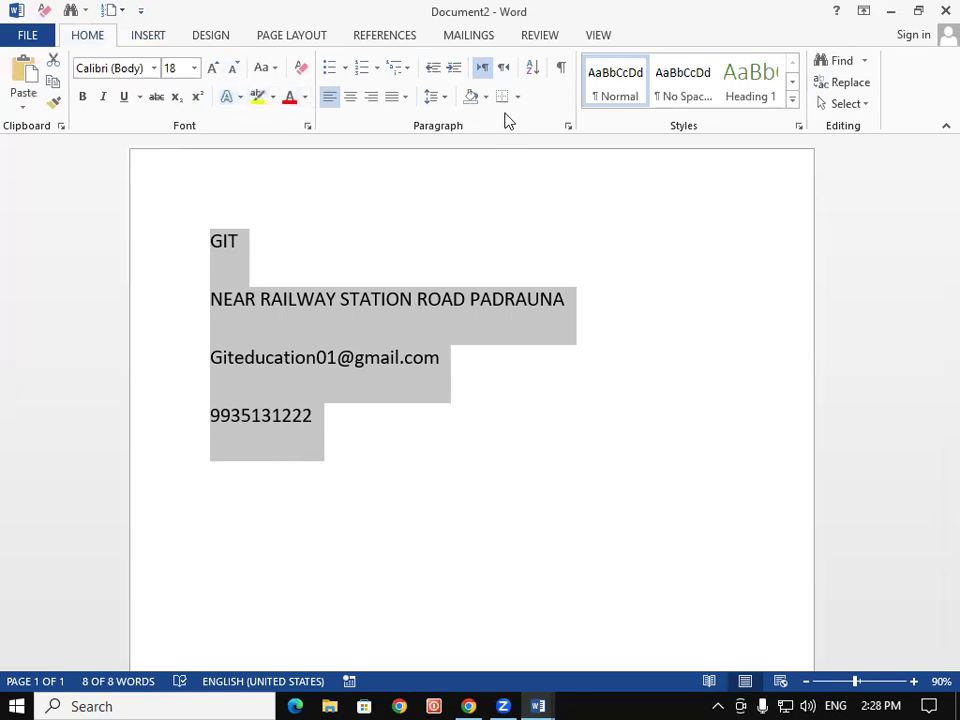
pyautogui.click(441, 97)
pyautogui.click(454, 120)
pyautogui.click(445, 101)
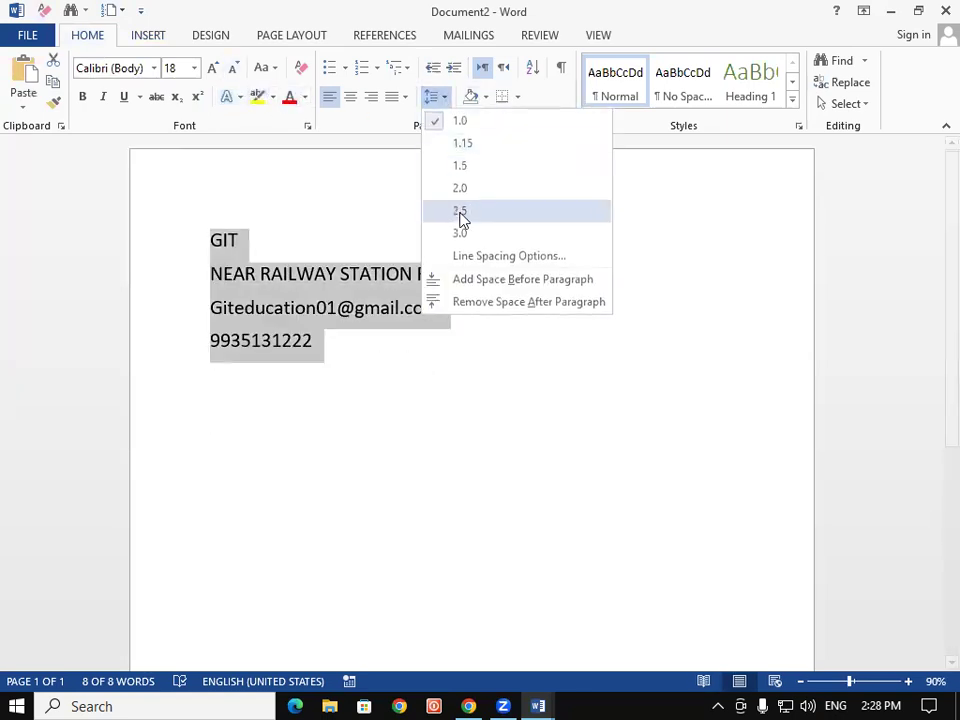
pyautogui.click(470, 302)
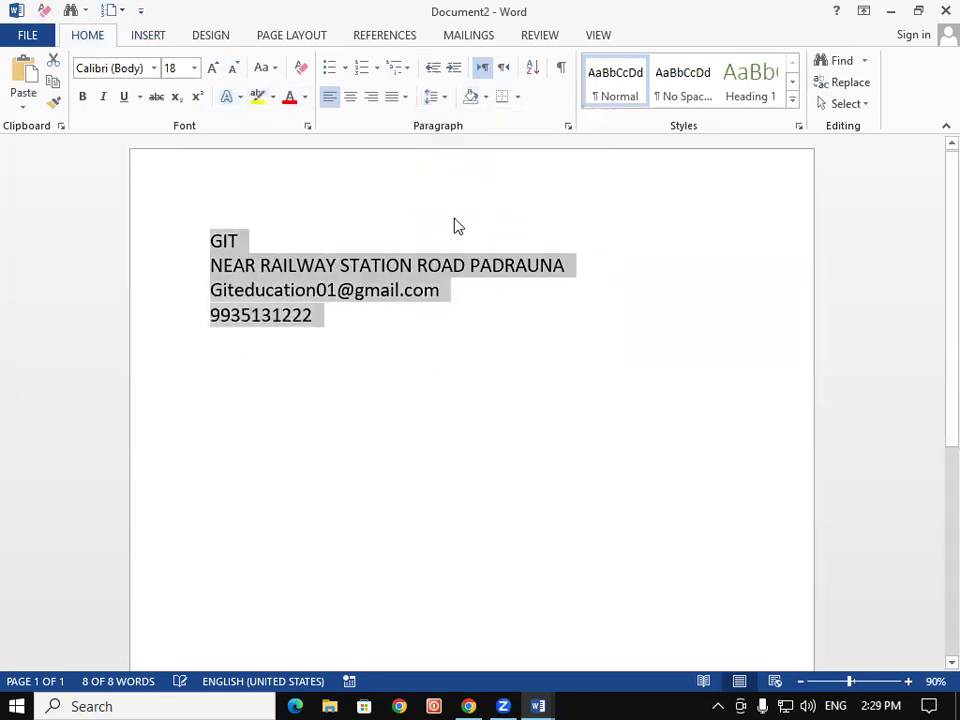
pyautogui.click(211, 68)
pyautogui.click(211, 68)
pyautogui.click(434, 446)
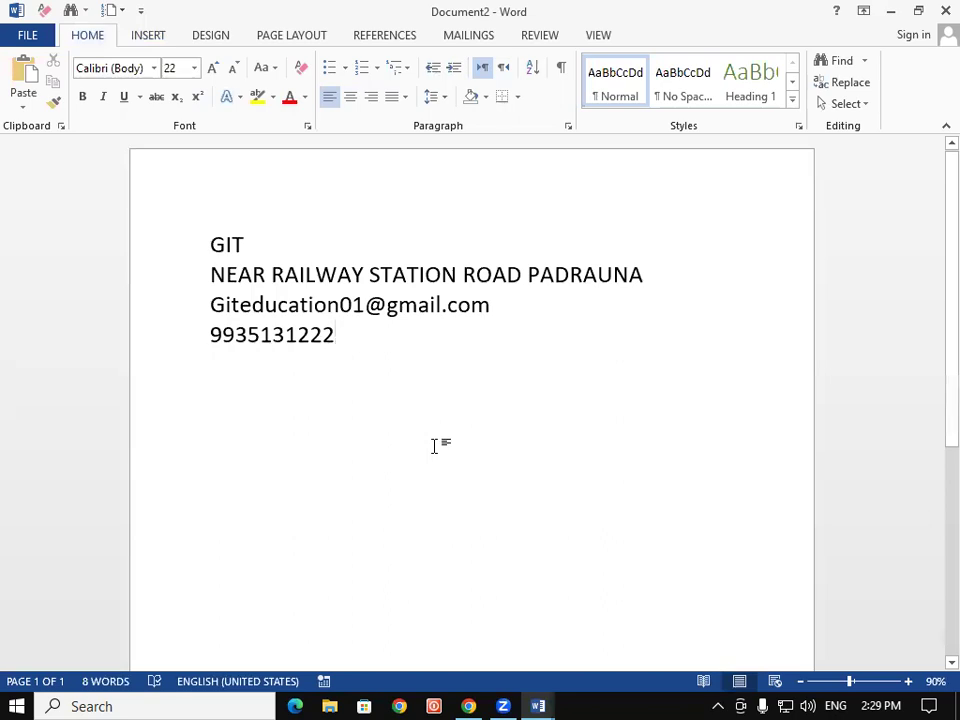
pyautogui.tripleClick(209, 247)
# Check the Company, Address, E-mail and Phone controls each hold their own line, then return to Insert
pyautogui.click(244, 236)
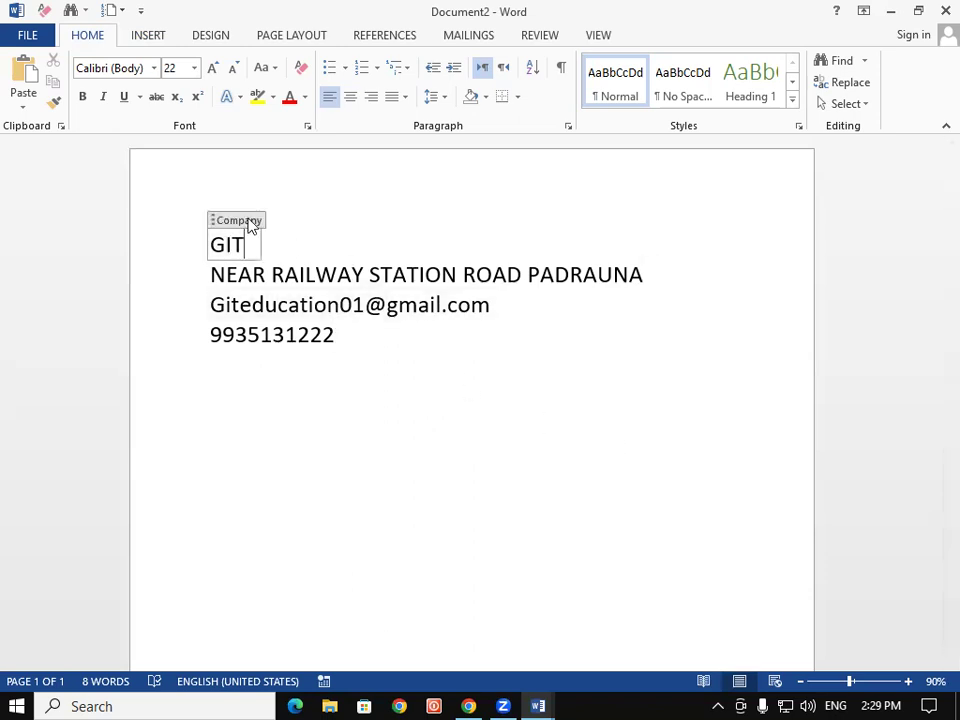
pyautogui.click(509, 552)
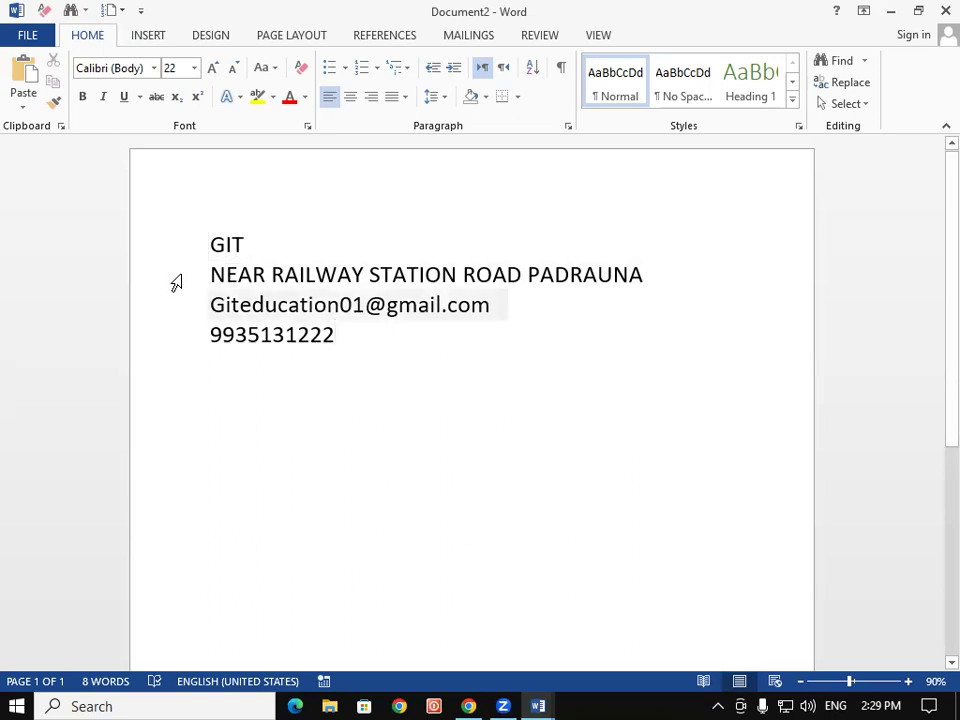
pyautogui.click(352, 274)
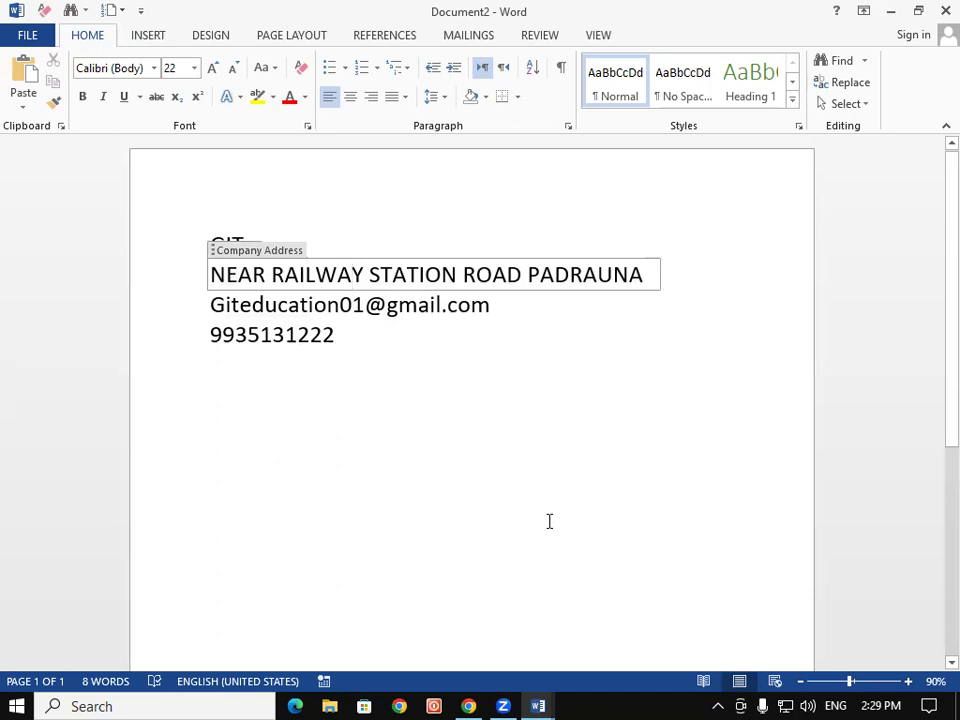
pyautogui.click(760, 508)
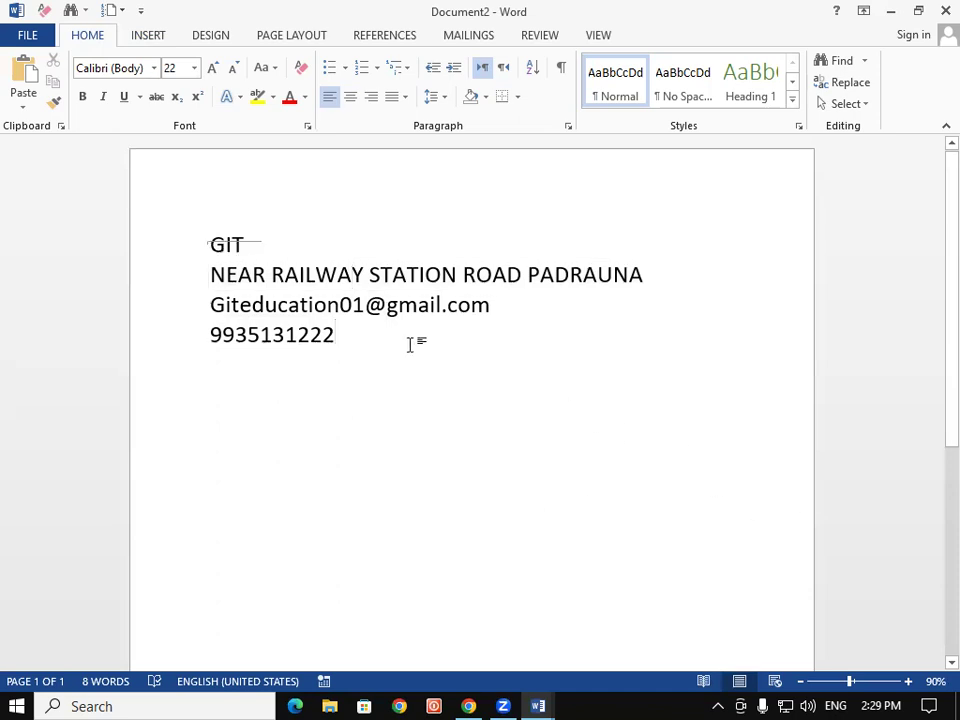
pyautogui.click(398, 305)
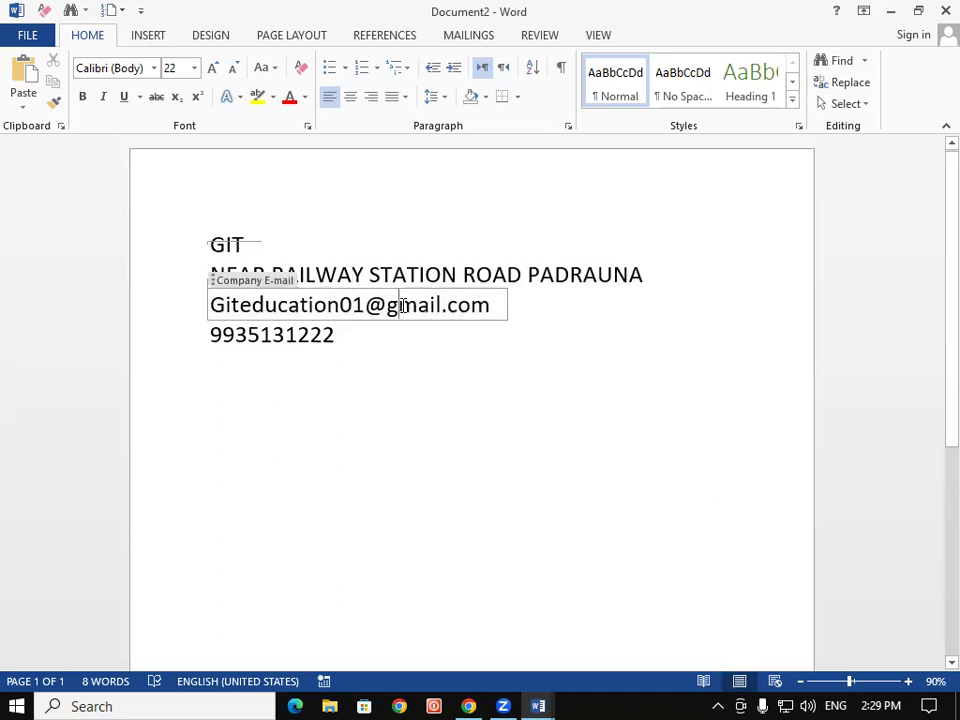
pyautogui.click(645, 502)
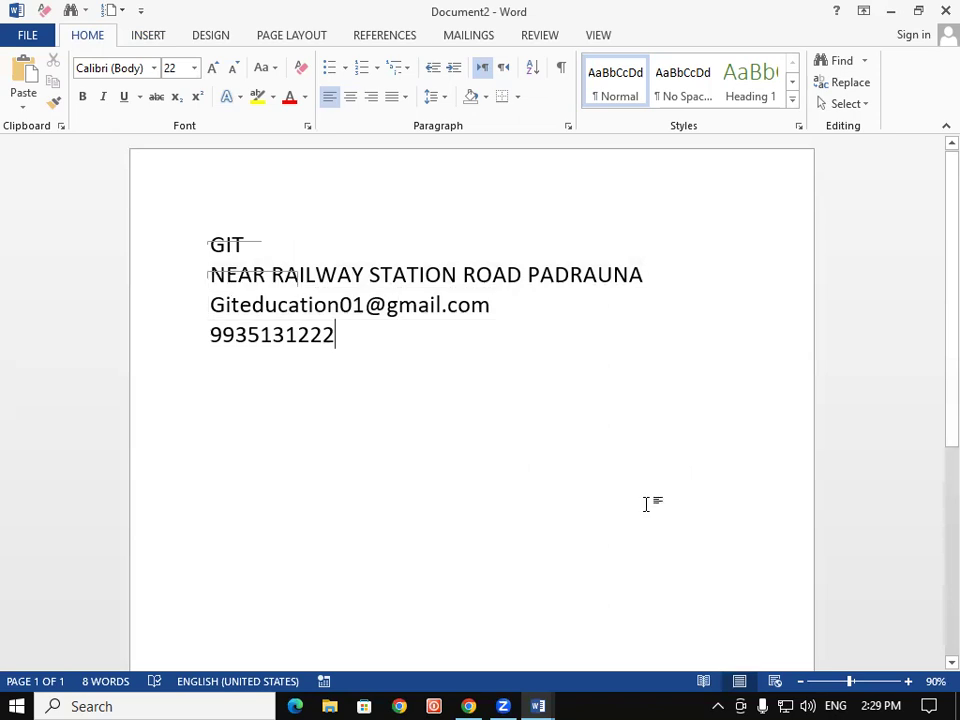
pyautogui.click(289, 343)
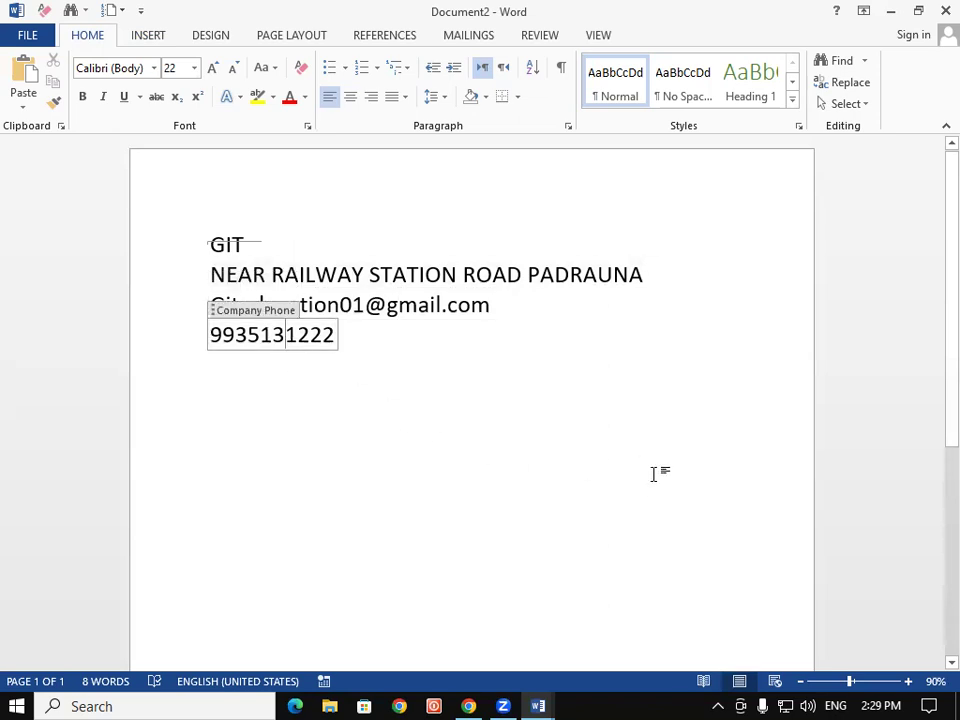
pyautogui.click(654, 474)
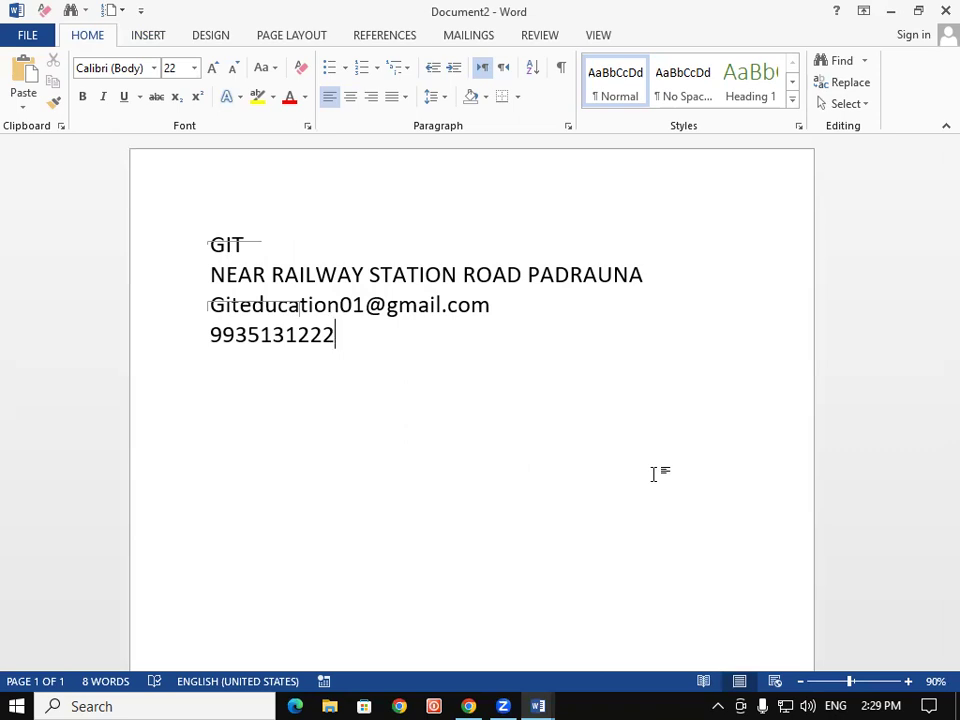
pyautogui.click(160, 42)
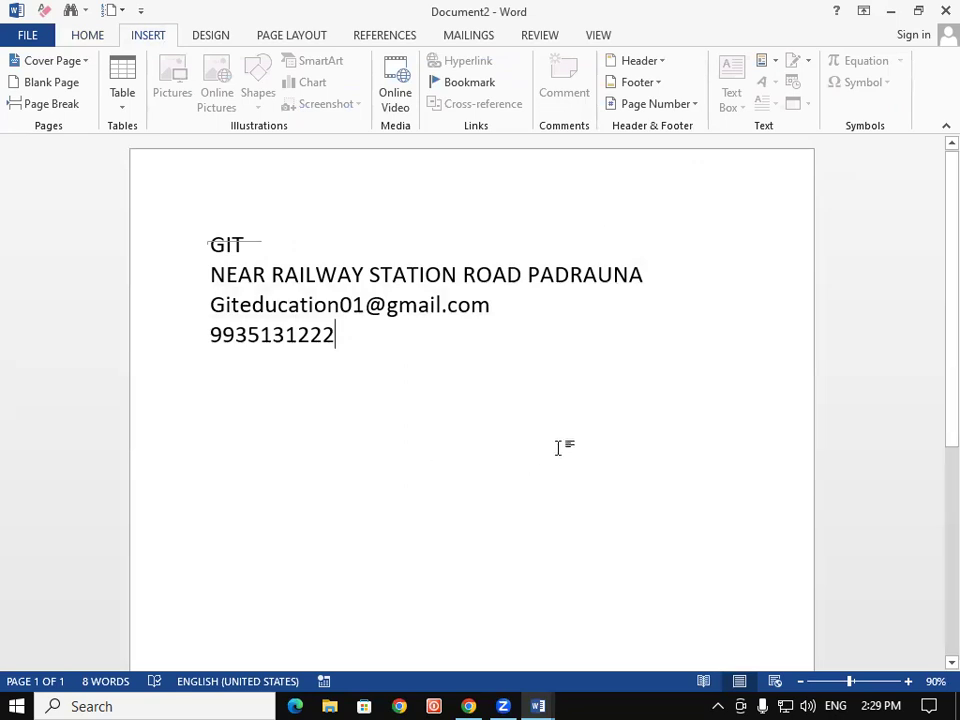
# Open and dismiss the Quick Parts menu without inserting anything
pyautogui.click(772, 68)
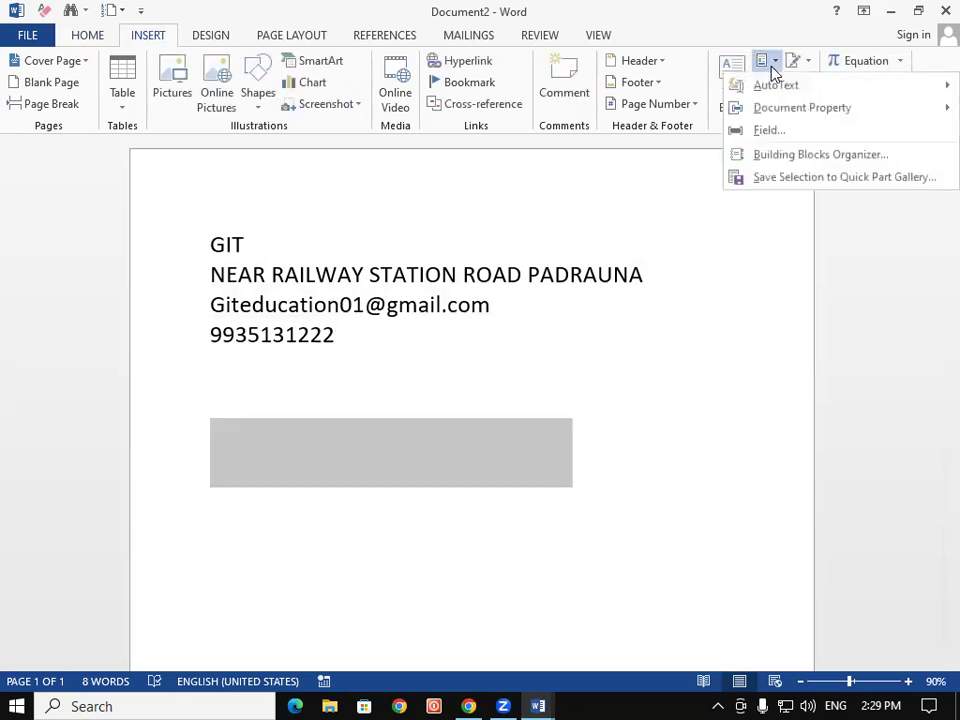
pyautogui.moveTo(787, 112)
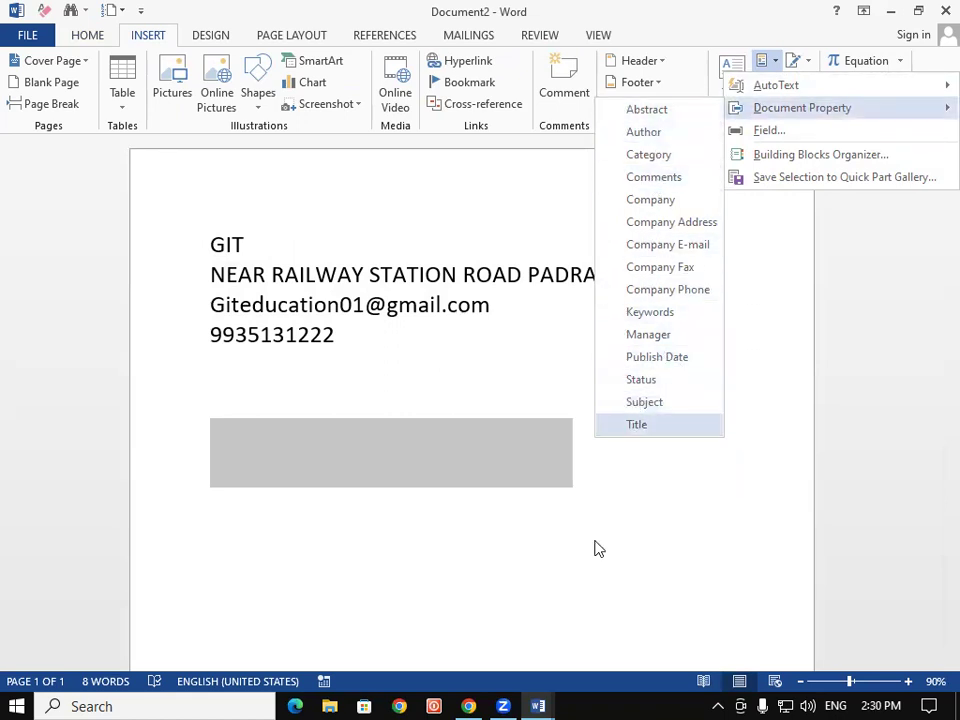
pyautogui.click(415, 525)
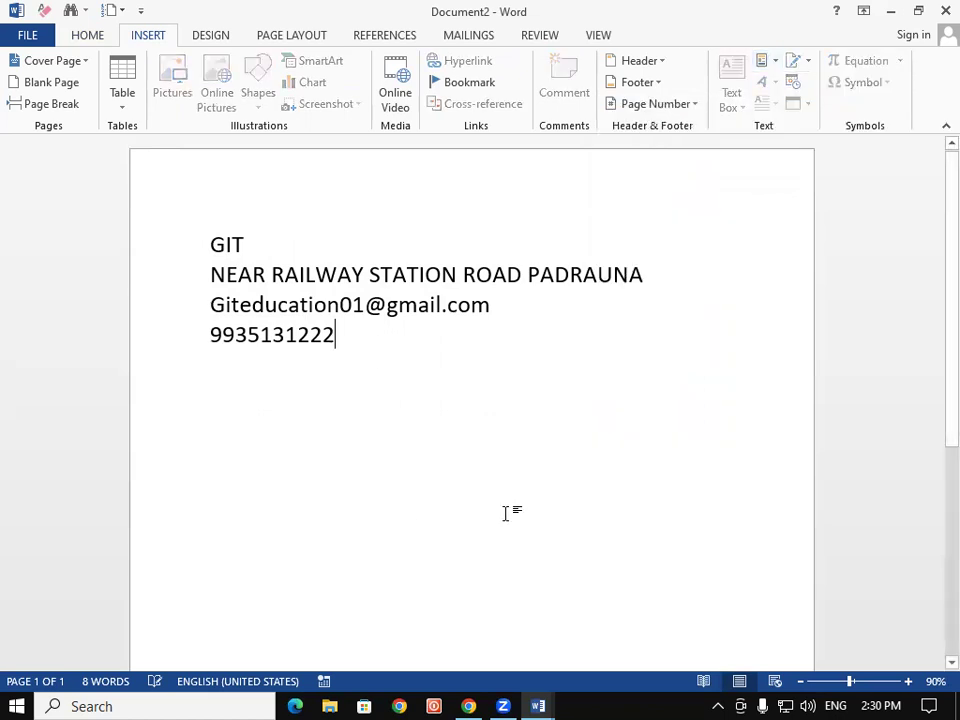
pyautogui.click(771, 68)
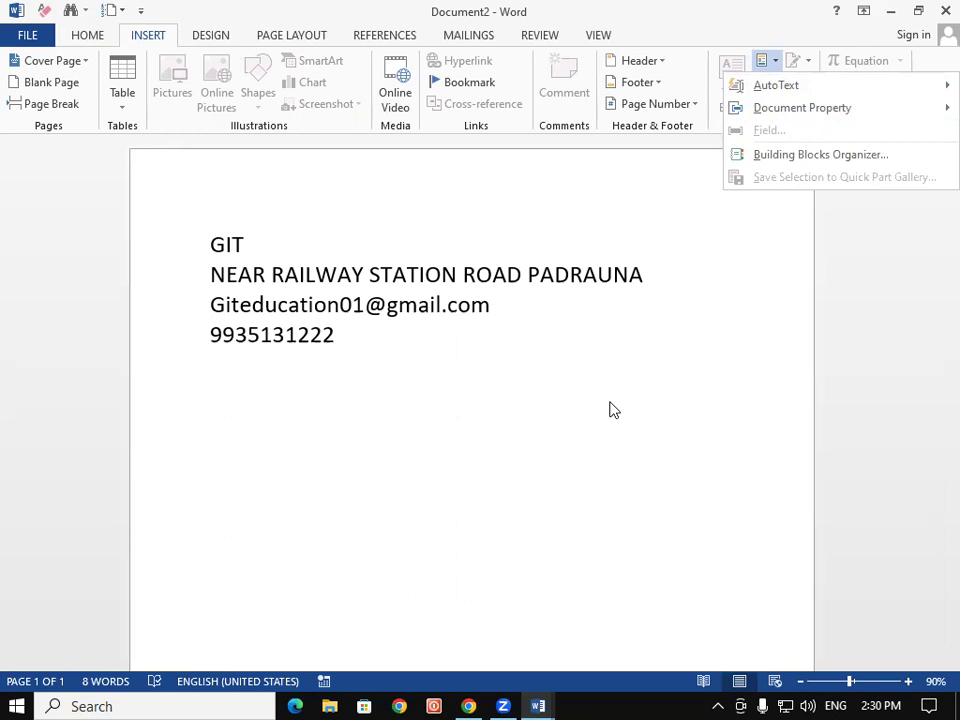
# Close both documents without saving and relaunch Word from the Run box
pyautogui.click(944, 10)
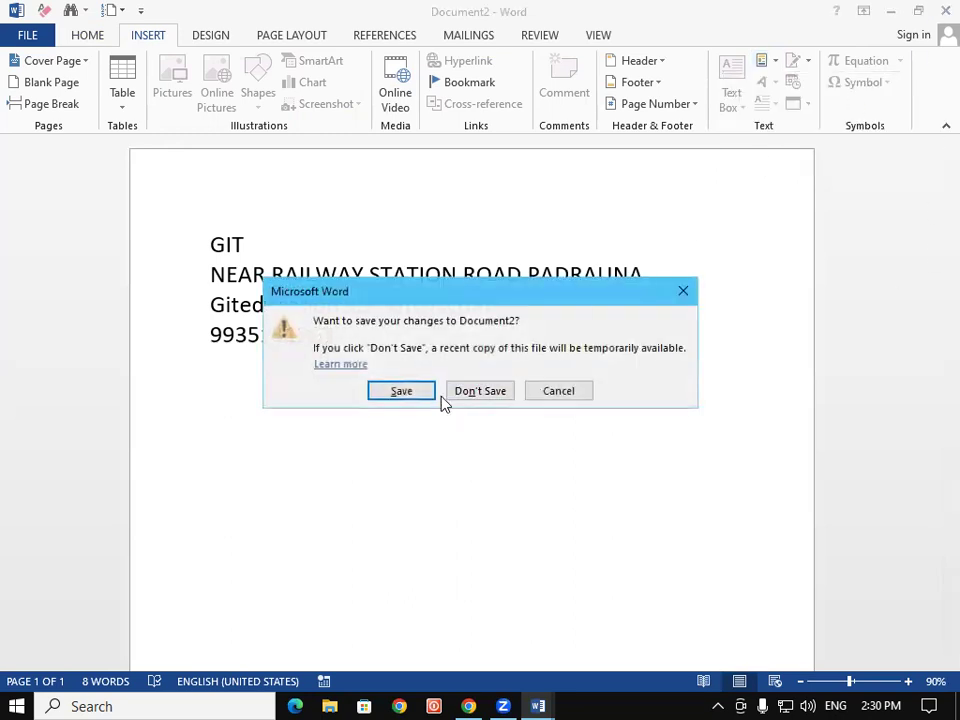
pyautogui.click(459, 392)
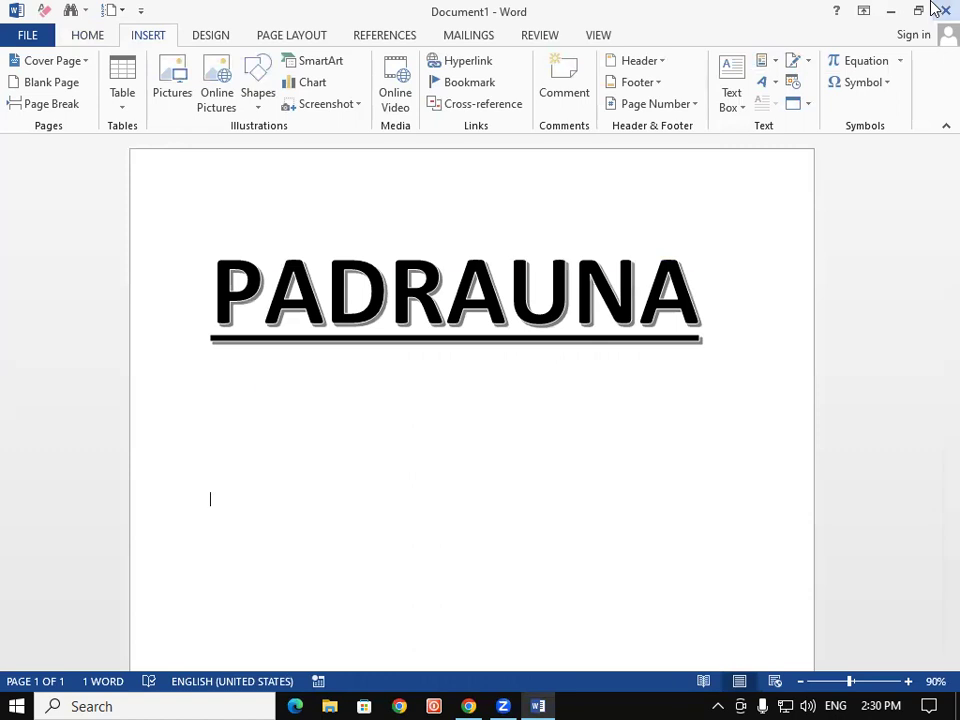
pyautogui.click(942, 10)
pyautogui.click(479, 398)
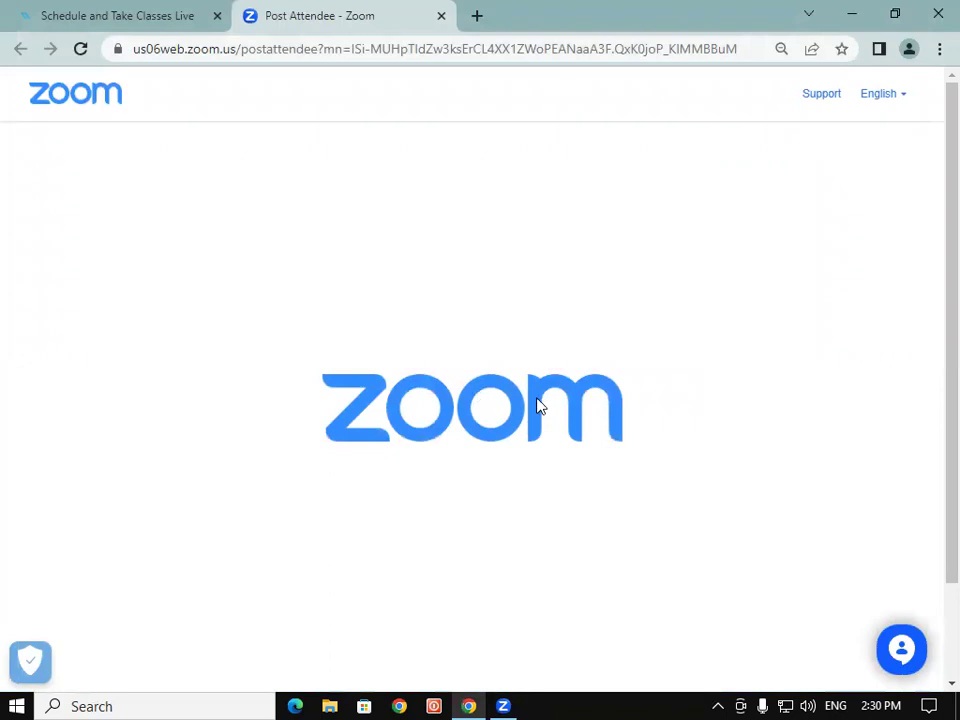
pyautogui.press('super+r')
pyautogui.press('Return')
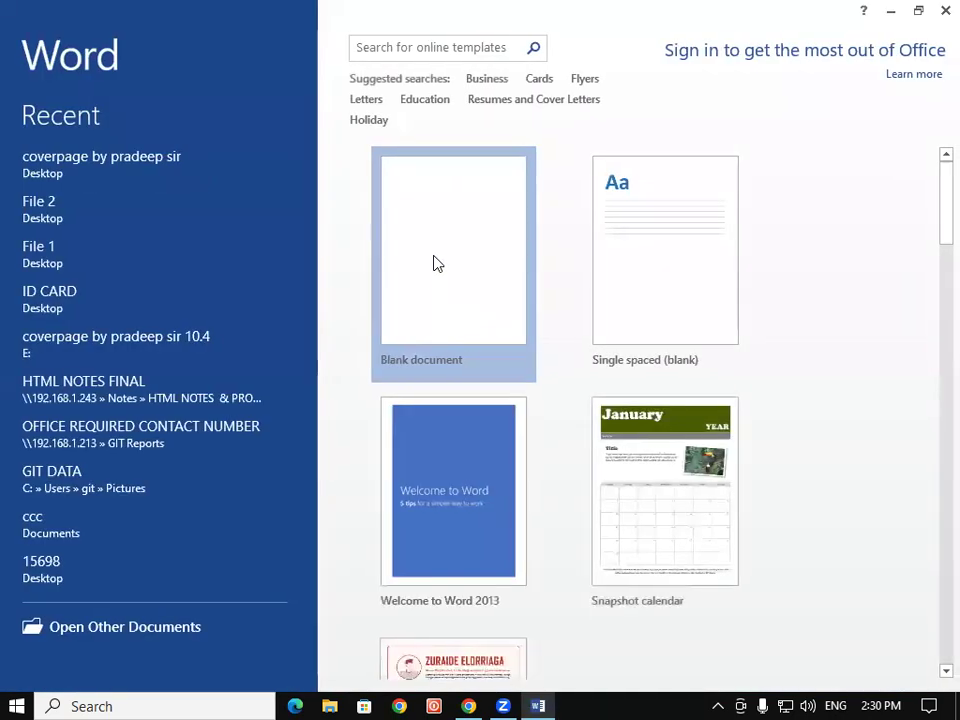
# Create a new blank document and briefly open then dismiss the Quick Parts list
pyautogui.click(435, 261)
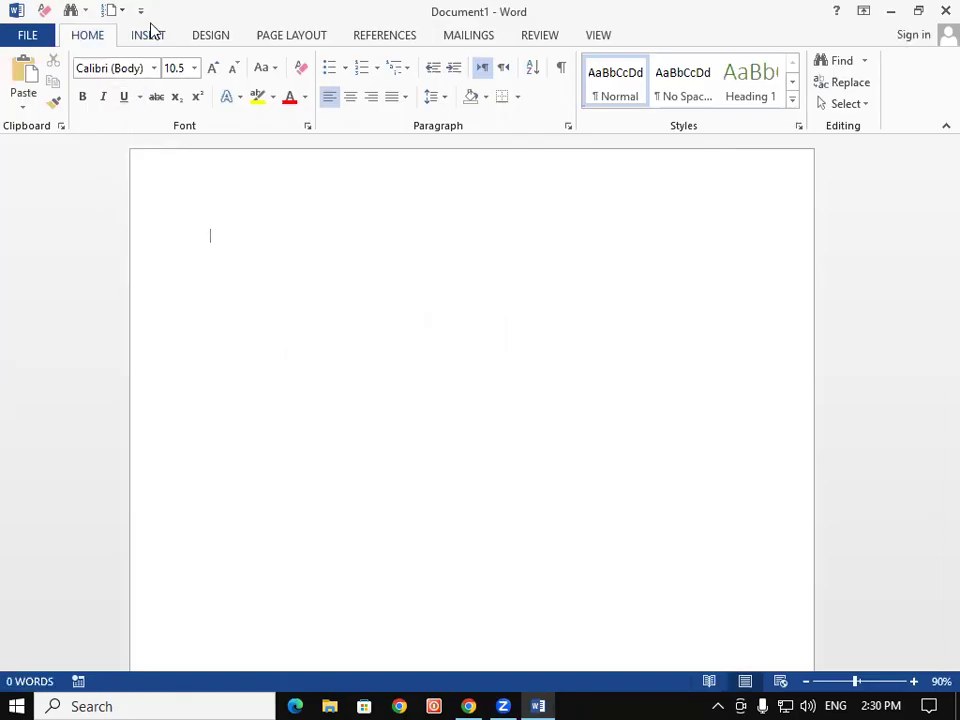
pyautogui.click(147, 38)
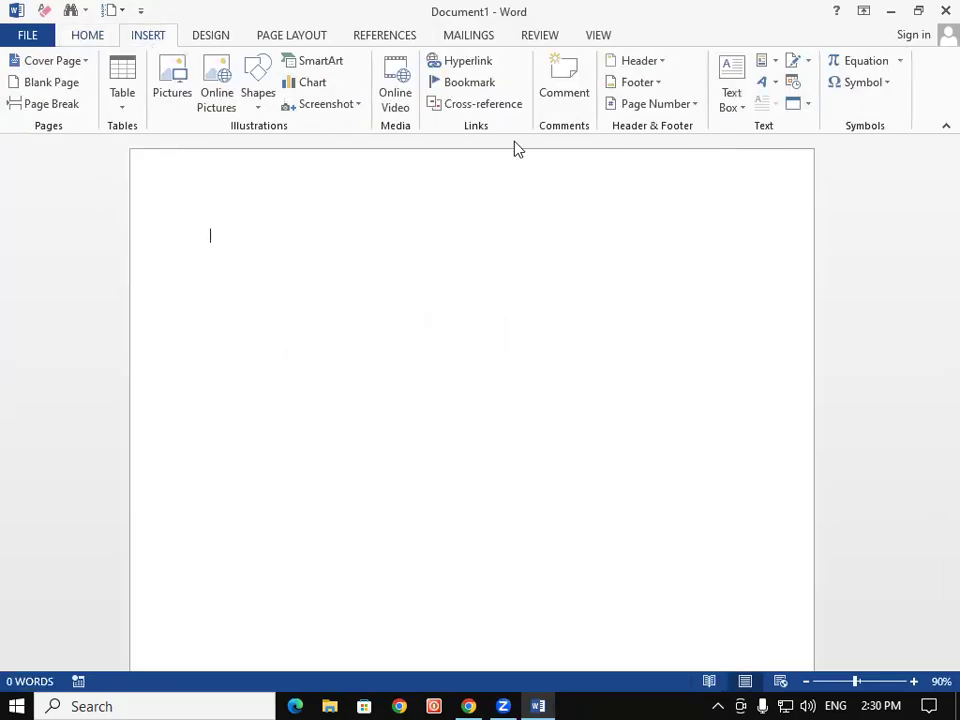
pyautogui.click(774, 62)
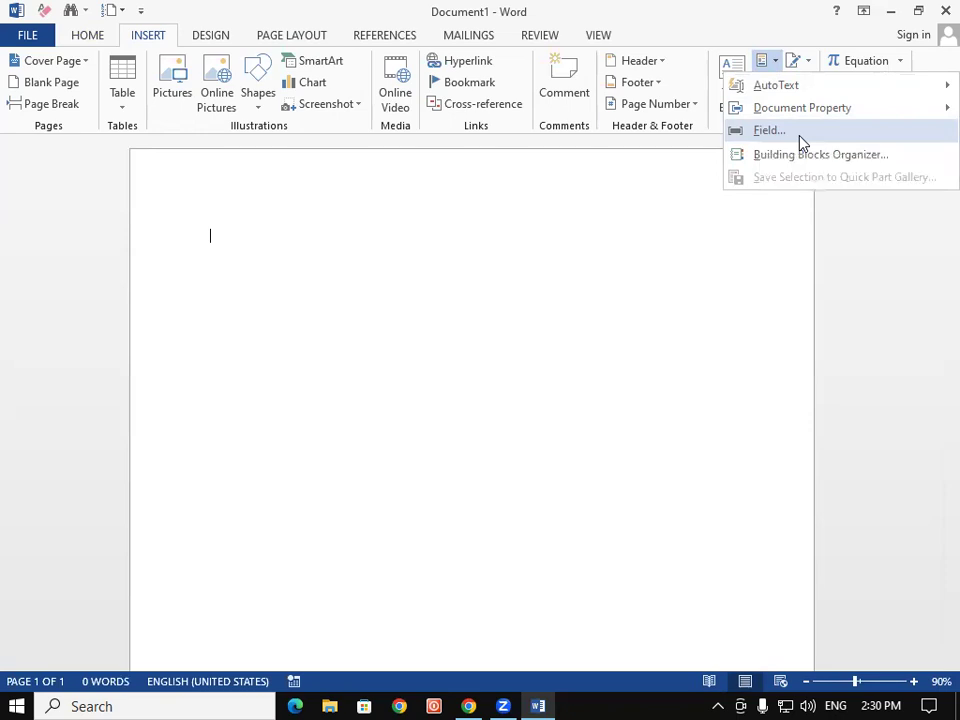
pyautogui.click(414, 357)
# Insert a 9-column by 5-row table and drag it taller
pyautogui.click(120, 95)
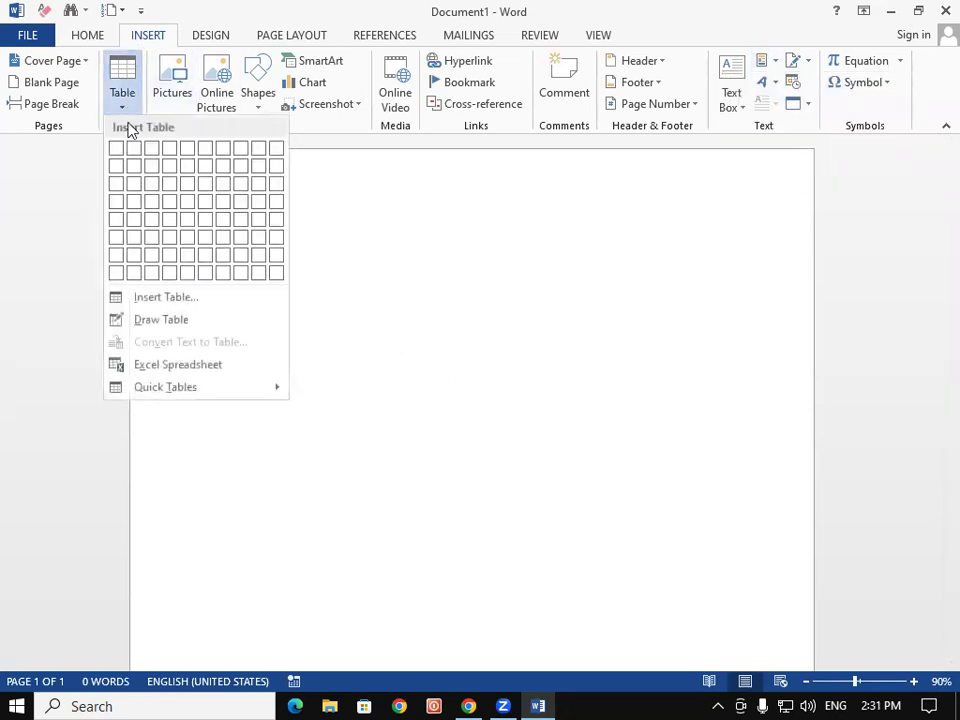
pyautogui.click(254, 224)
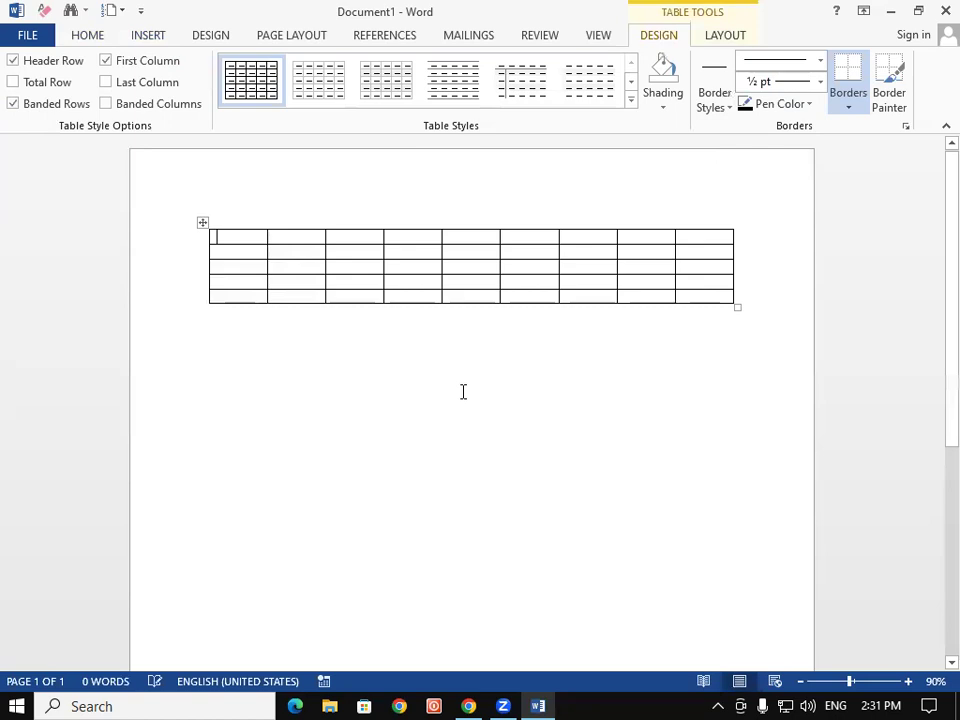
pyautogui.moveTo(737, 306); pyautogui.dragTo(728, 440)
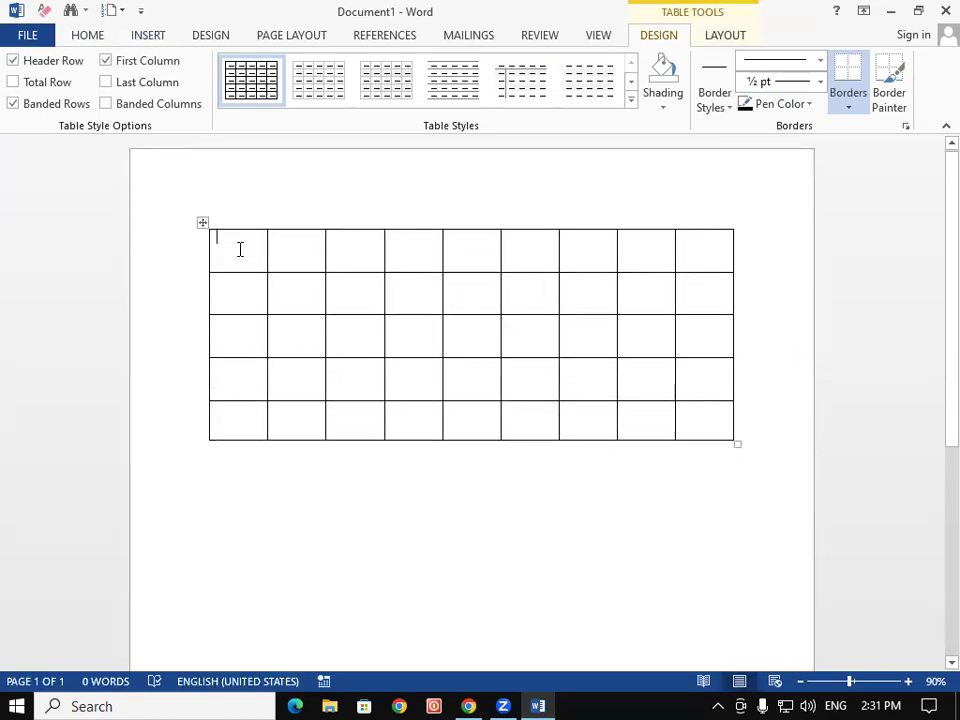
# Fill the first row with 50, 20, 3, 20, 50, 20, 22 and 10
pyautogui.write('50')
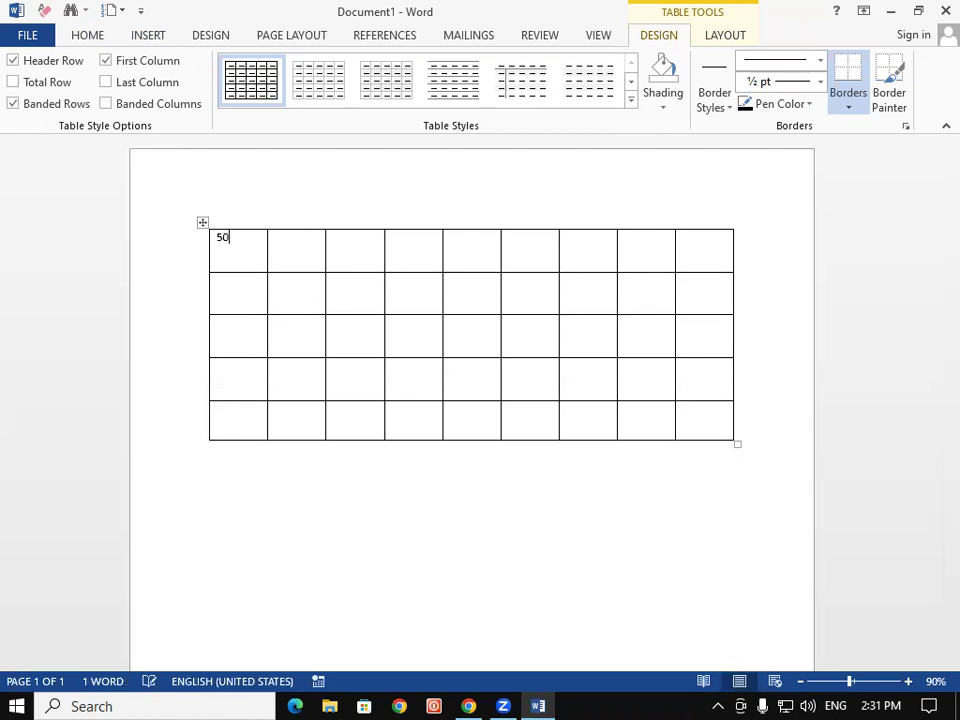
pyautogui.press('Tab')
pyautogui.write('20')
pyautogui.press('Tab')
pyautogui.write('3')
pyautogui.press('Tab')
pyautogui.write('20')
pyautogui.press('Tab')
pyautogui.write('50')
pyautogui.press('Tab')
pyautogui.write('20')
pyautogui.press('Tab')
pyautogui.write('22')
pyautogui.press('Tab')
pyautogui.write('10')
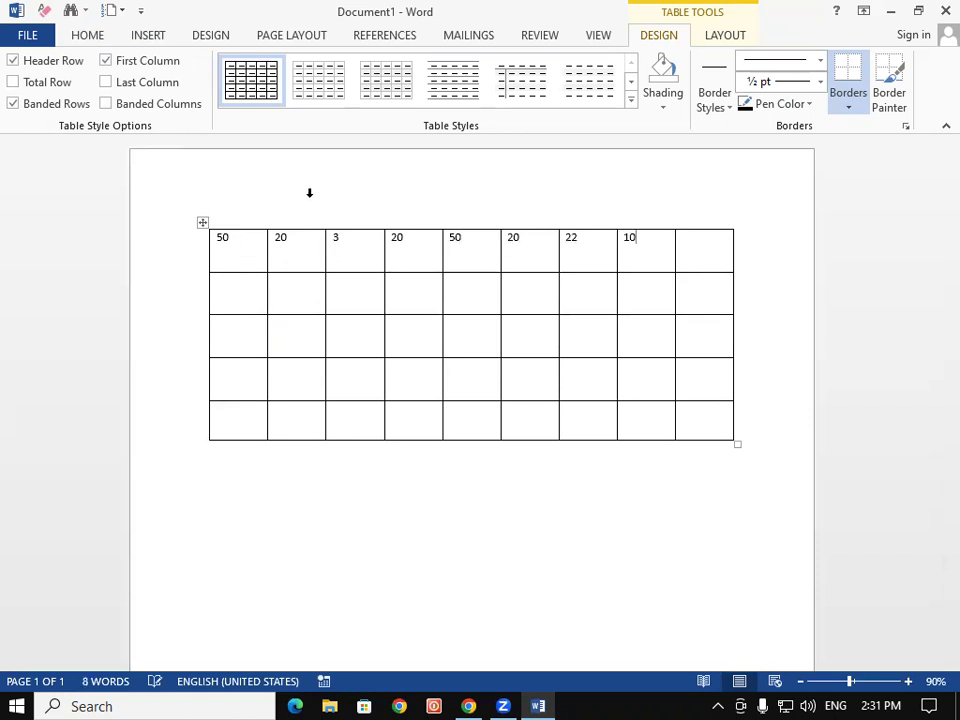
# Enter 58, 56 and 25 down the first column, leaving the bottom cell empty
pyautogui.click(703, 237)
pyautogui.click(234, 300)
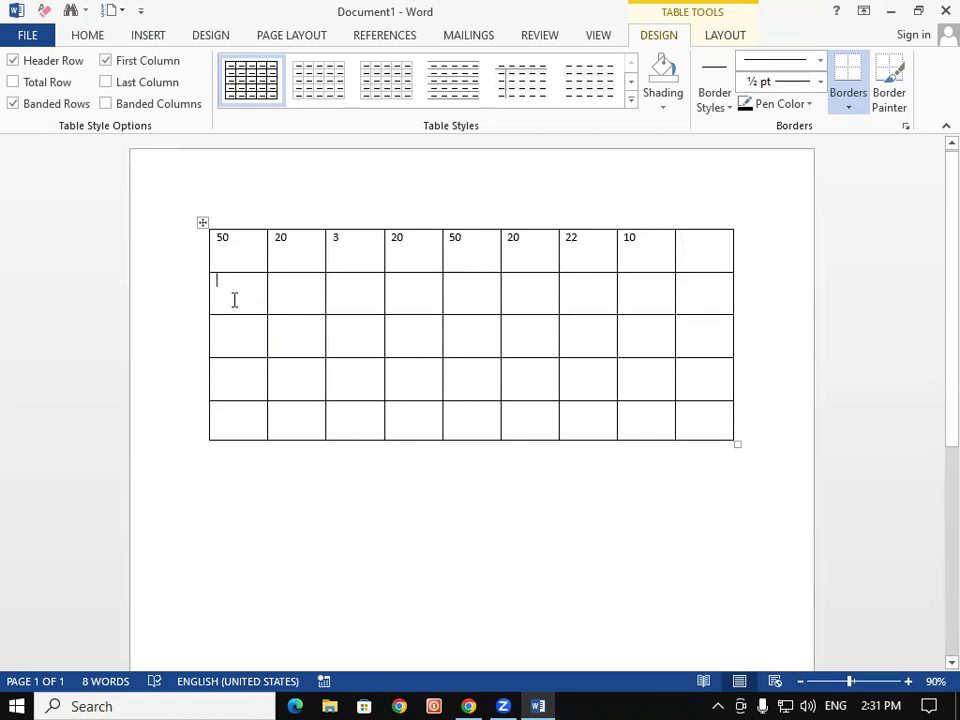
pyautogui.write('58')
pyautogui.press('Down')
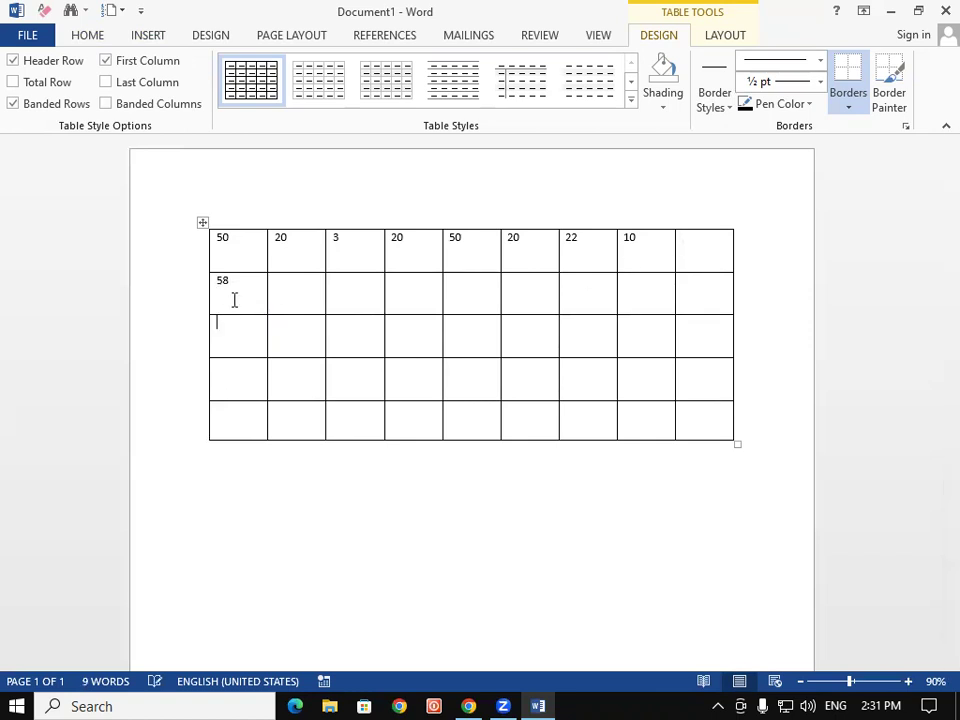
pyautogui.write('56')
pyautogui.press('Down')
pyautogui.write('25')
pyautogui.press('Down')
pyautogui.write('6')
pyautogui.press('BackSpace')
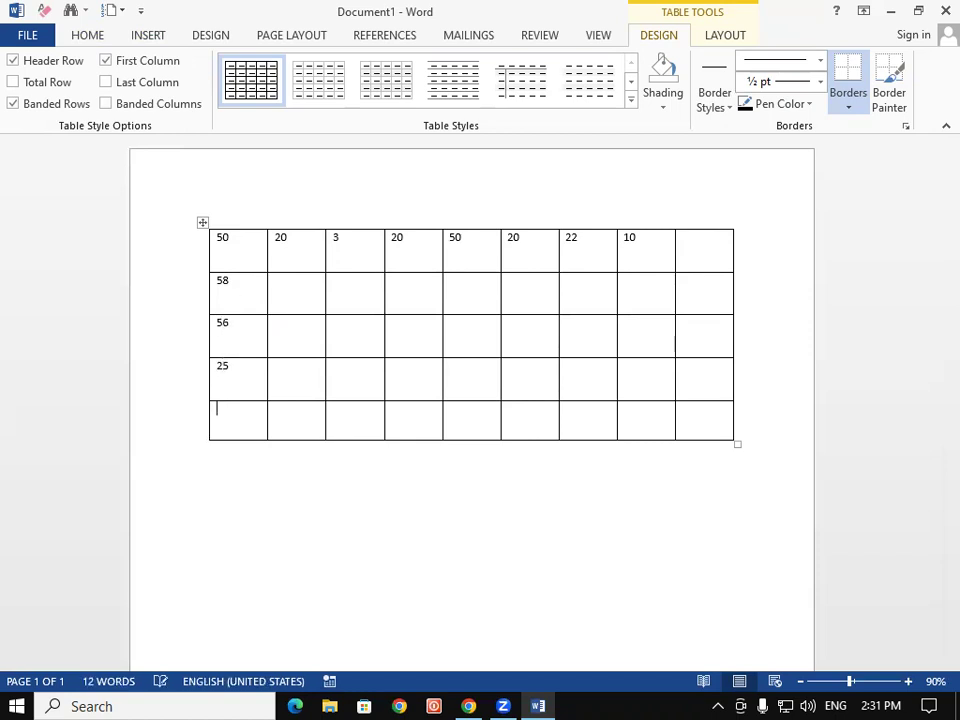
pyautogui.click(493, 416)
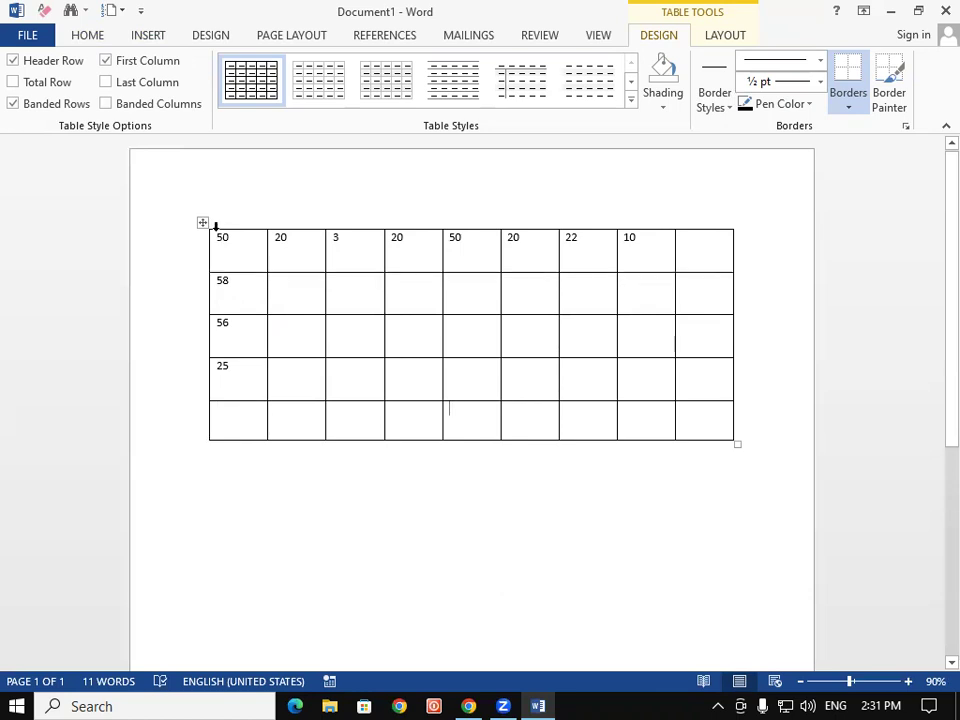
# Enlarge the first row's numbers to 22 pt with Grow Font
pyautogui.moveTo(216, 236); pyautogui.dragTo(635, 244)
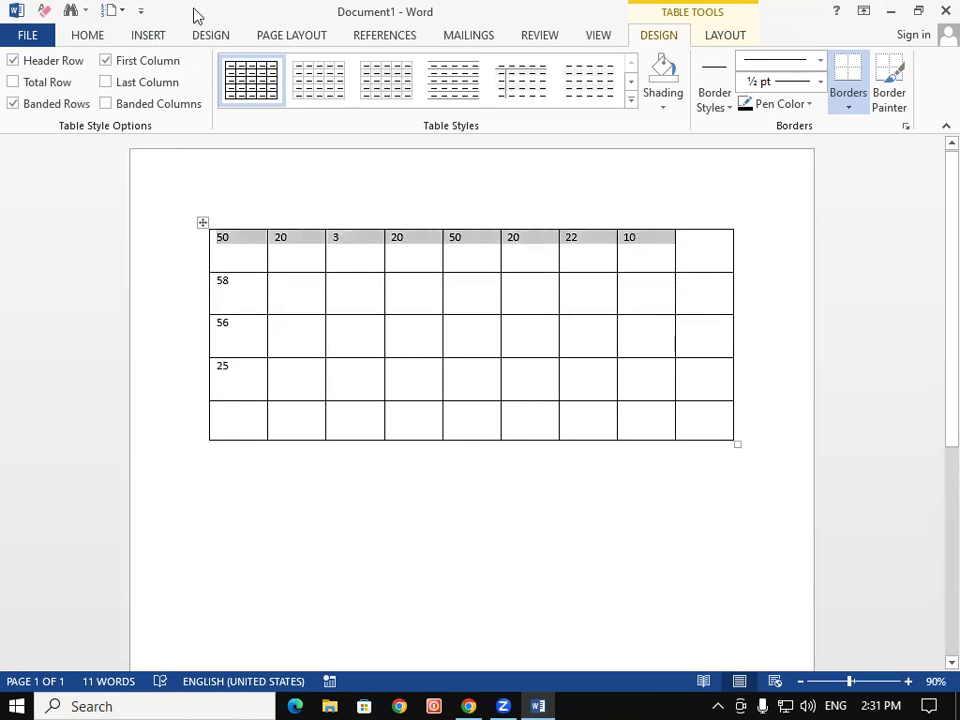
pyautogui.click(92, 36)
pyautogui.click(213, 68)
pyautogui.click(213, 68)
pyautogui.click(213, 68)
pyautogui.click(213, 68)
pyautogui.click(213, 68)
pyautogui.click(213, 68)
pyautogui.click(213, 68)
# Enlarge 58, 56 and 25 in the first column to 20 pt
pyautogui.moveTo(221, 279); pyautogui.dragTo(229, 384)
pyautogui.click(211, 68)
pyautogui.click(211, 68)
pyautogui.click(211, 68)
pyautogui.click(211, 68)
pyautogui.click(211, 68)
pyautogui.click(211, 68)
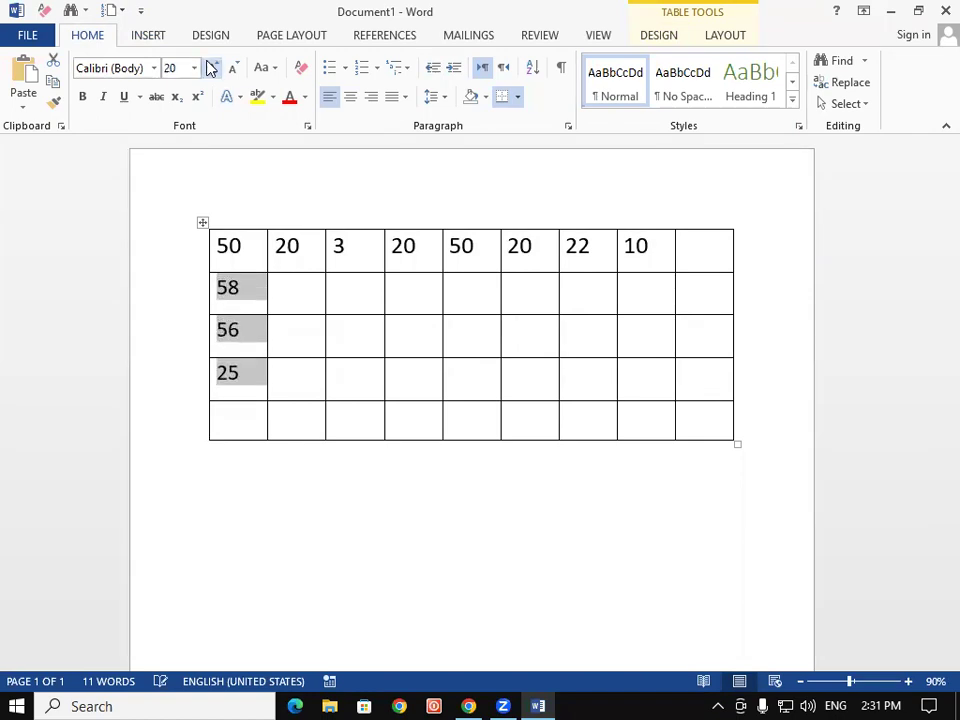
pyautogui.click(521, 407)
# Enlarge the text size in the first row's last cell
pyautogui.click(694, 264)
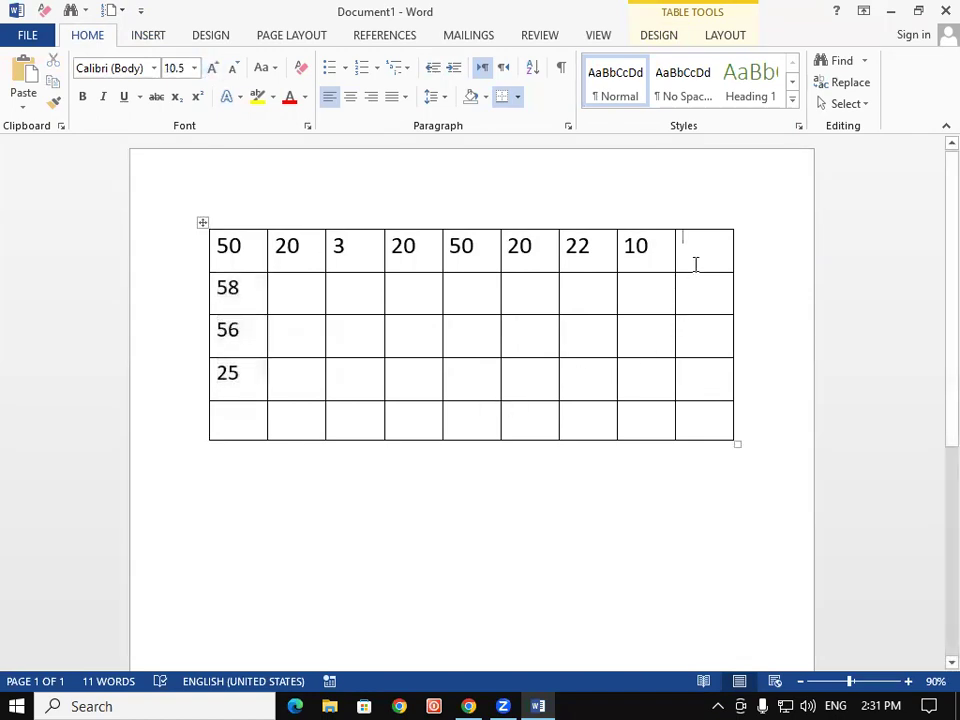
pyautogui.click(213, 68)
pyautogui.click(213, 68)
pyautogui.click(213, 68)
pyautogui.click(213, 68)
pyautogui.click(213, 68)
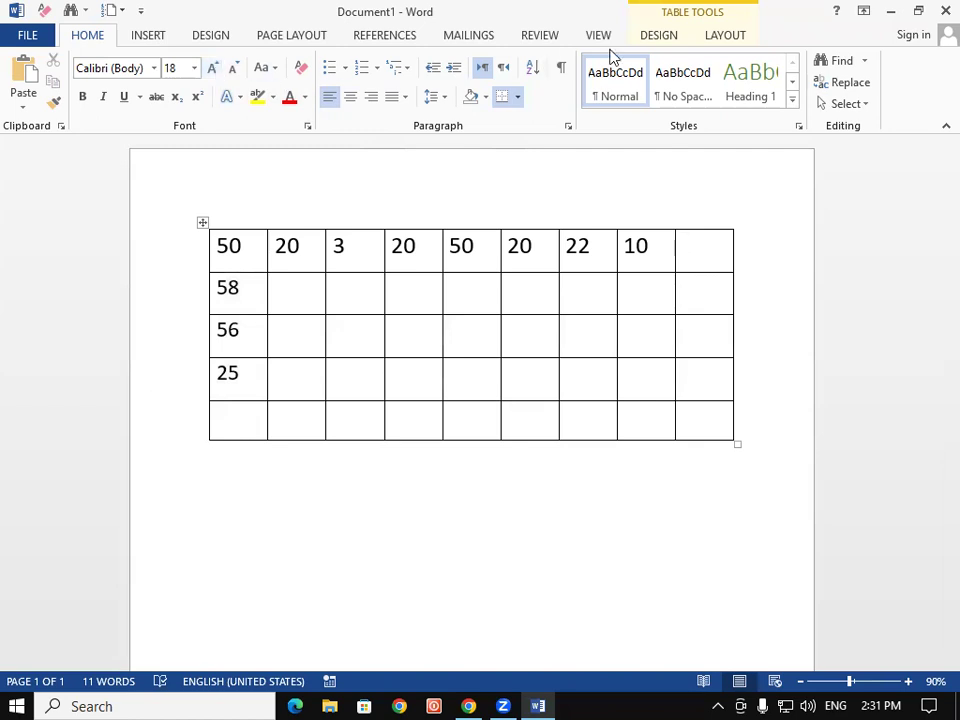
pyautogui.click(713, 38)
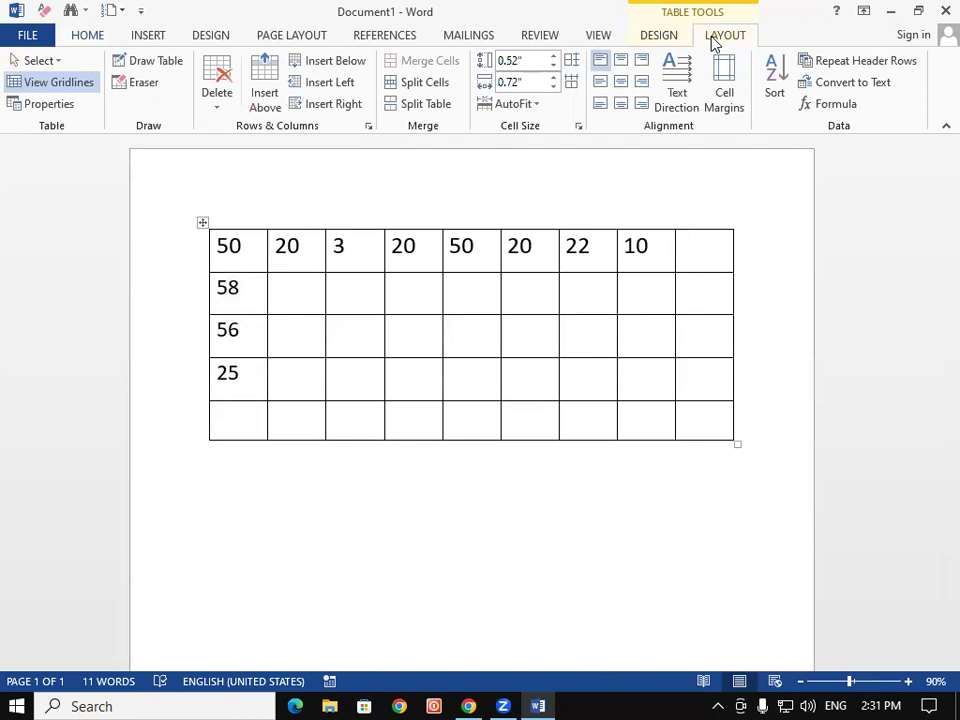
pyautogui.click(846, 106)
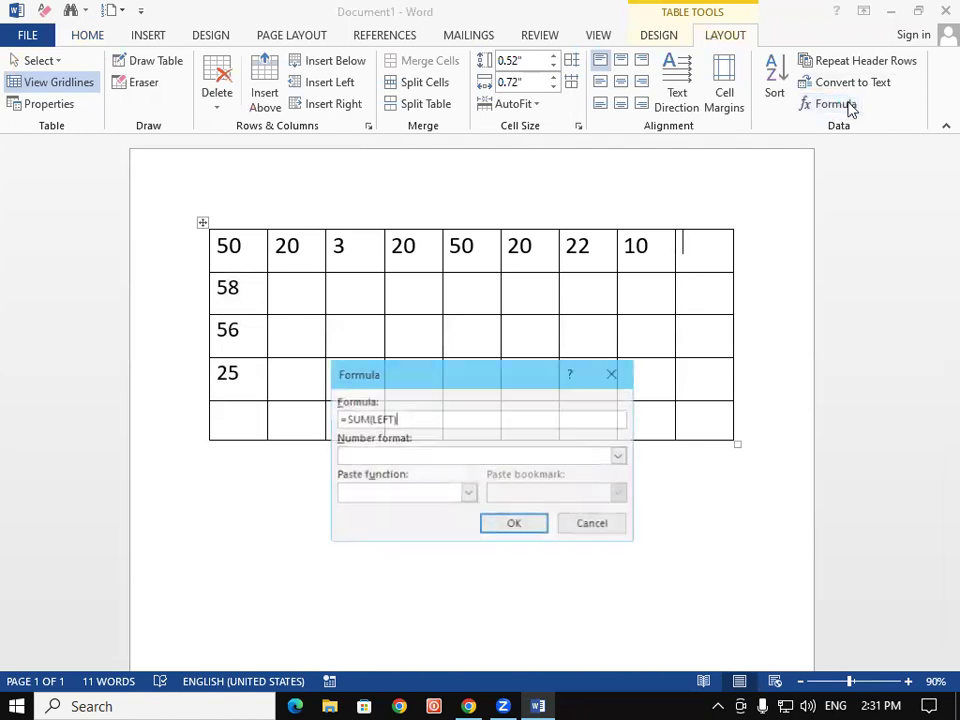
pyautogui.click(622, 382)
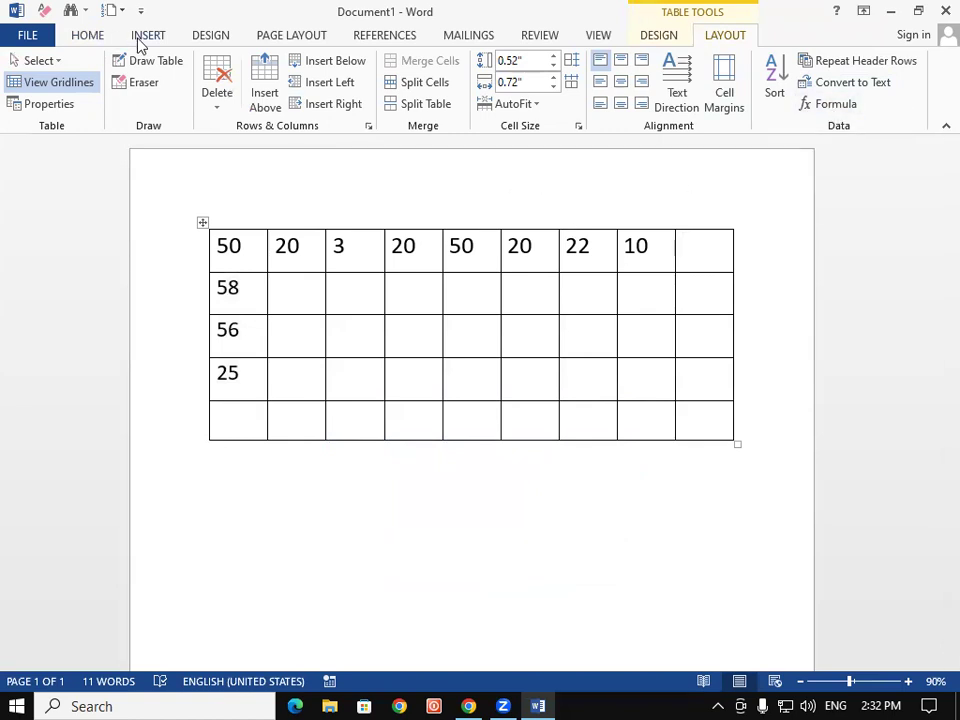
pyautogui.click(140, 38)
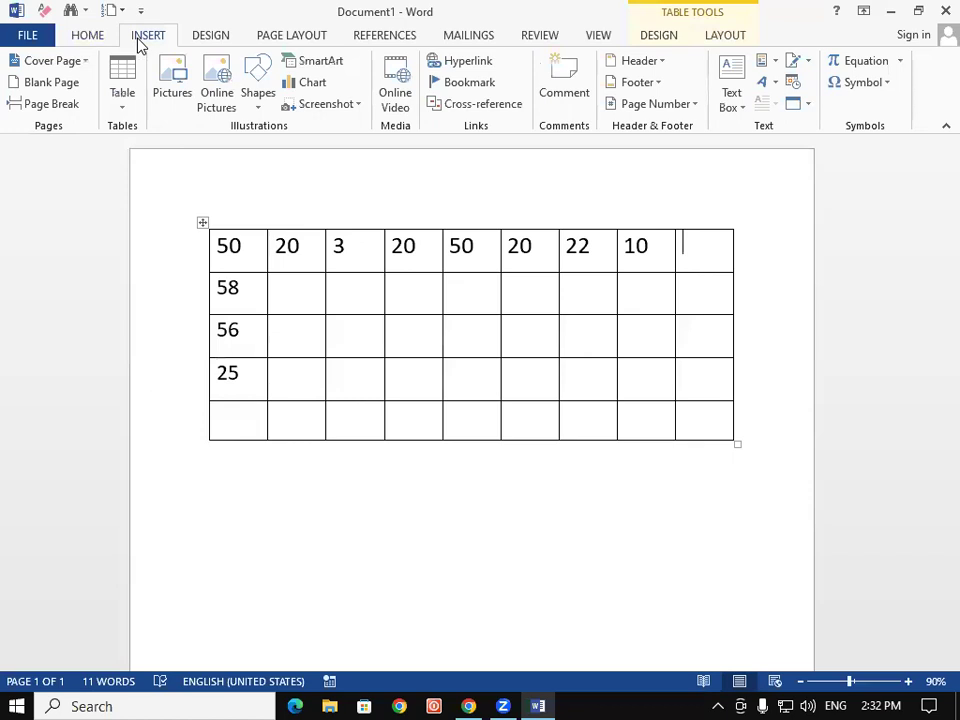
pyautogui.click(768, 62)
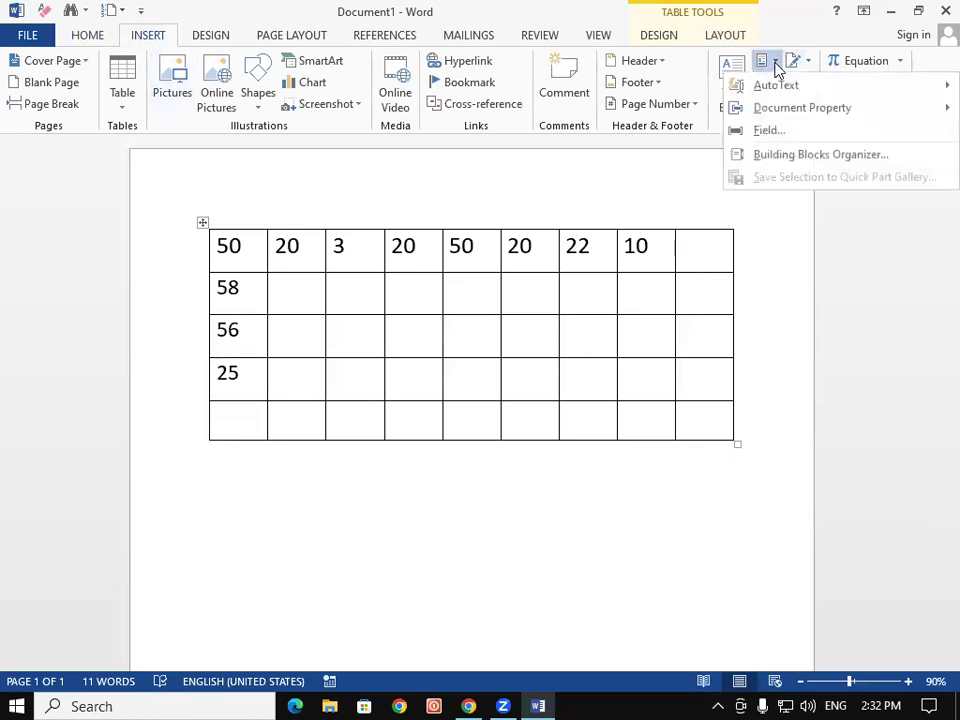
pyautogui.click(786, 142)
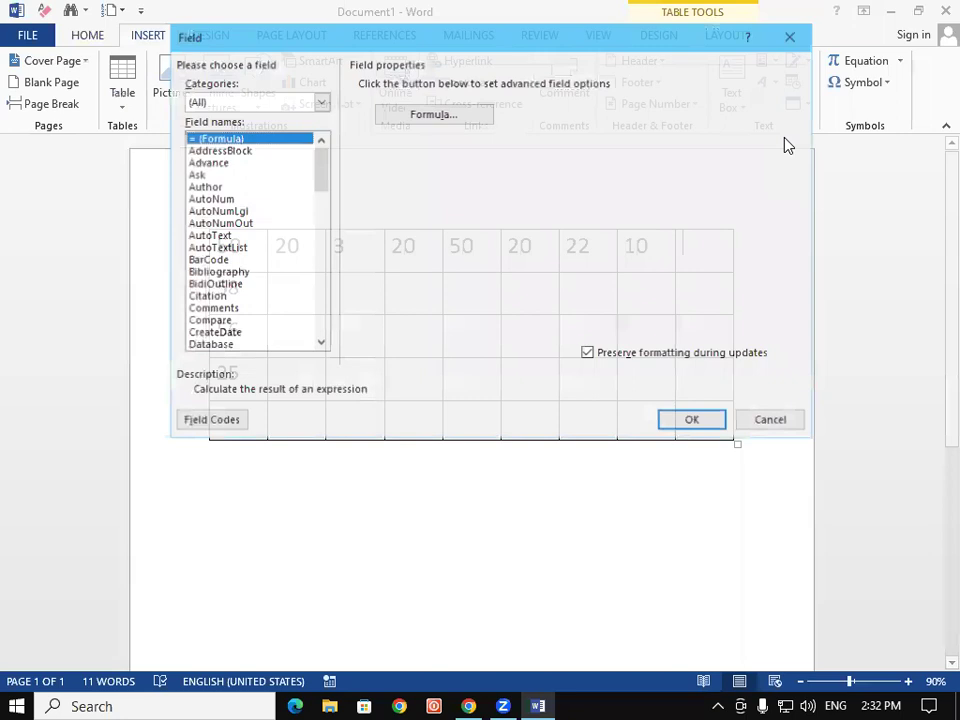
pyautogui.click(431, 116)
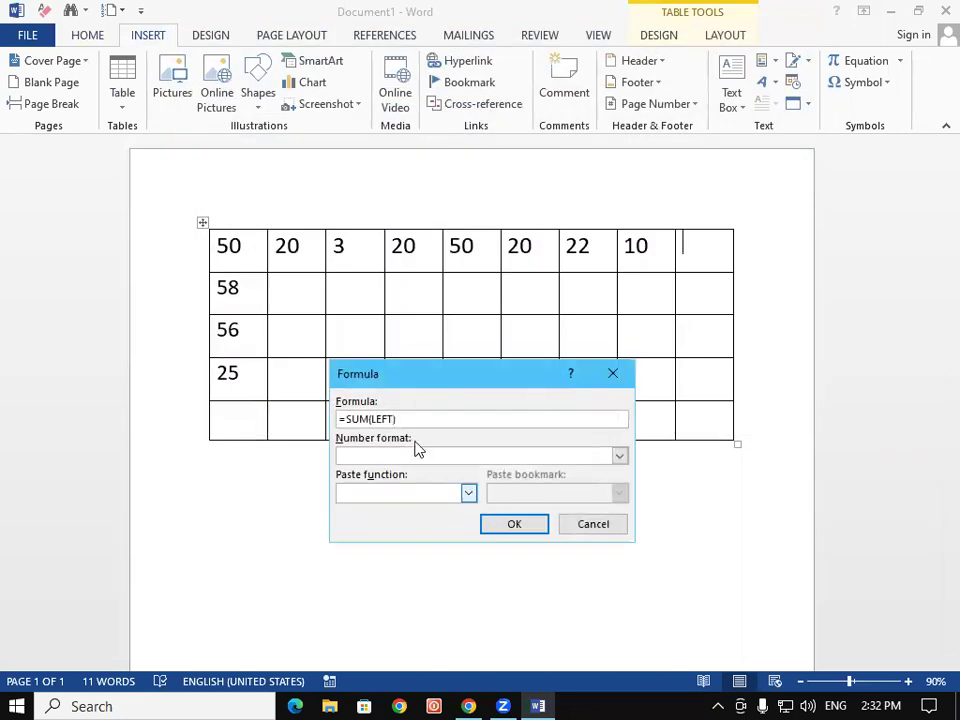
pyautogui.click(510, 526)
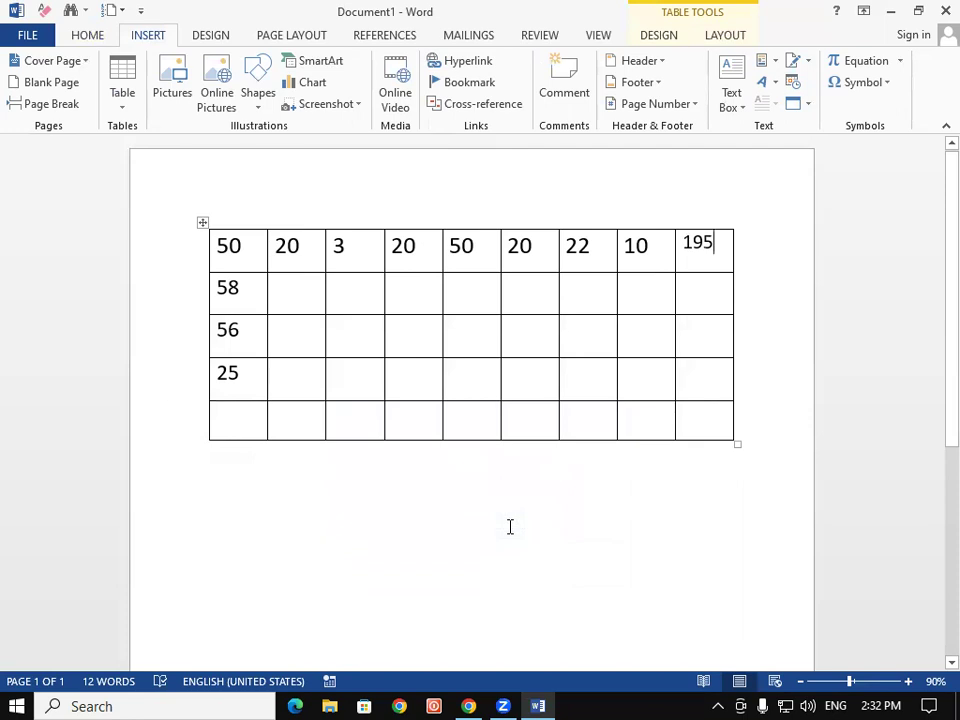
pyautogui.hotkey('ctrl', 'z')
pyautogui.click(726, 33)
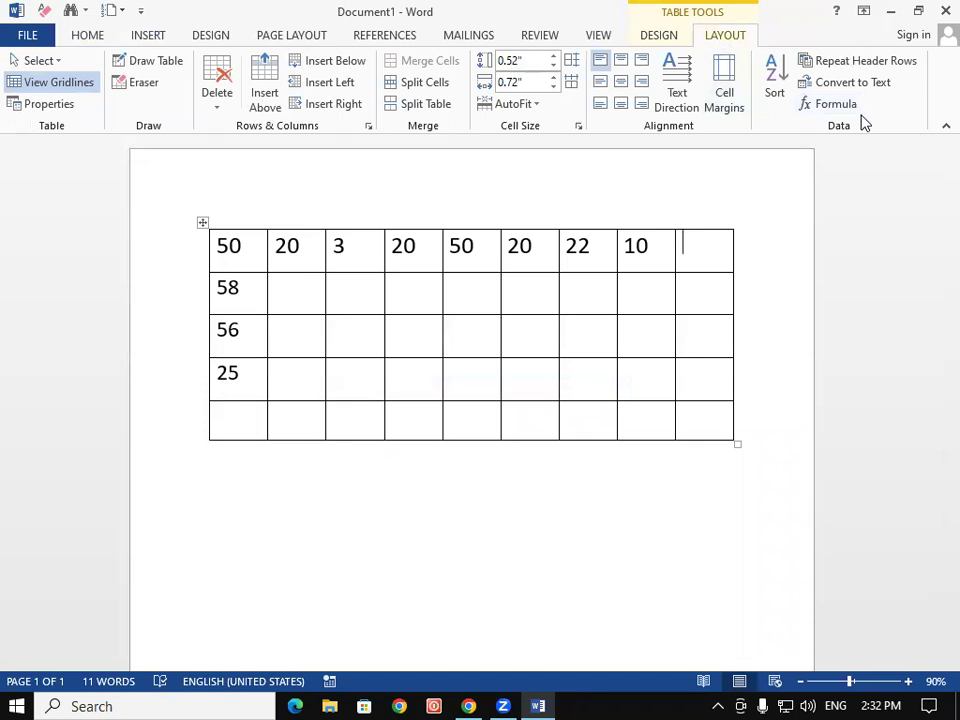
# Insert a =MAX(LEFT) formula field in the first row's last cell, which displays 50
pyautogui.click(152, 36)
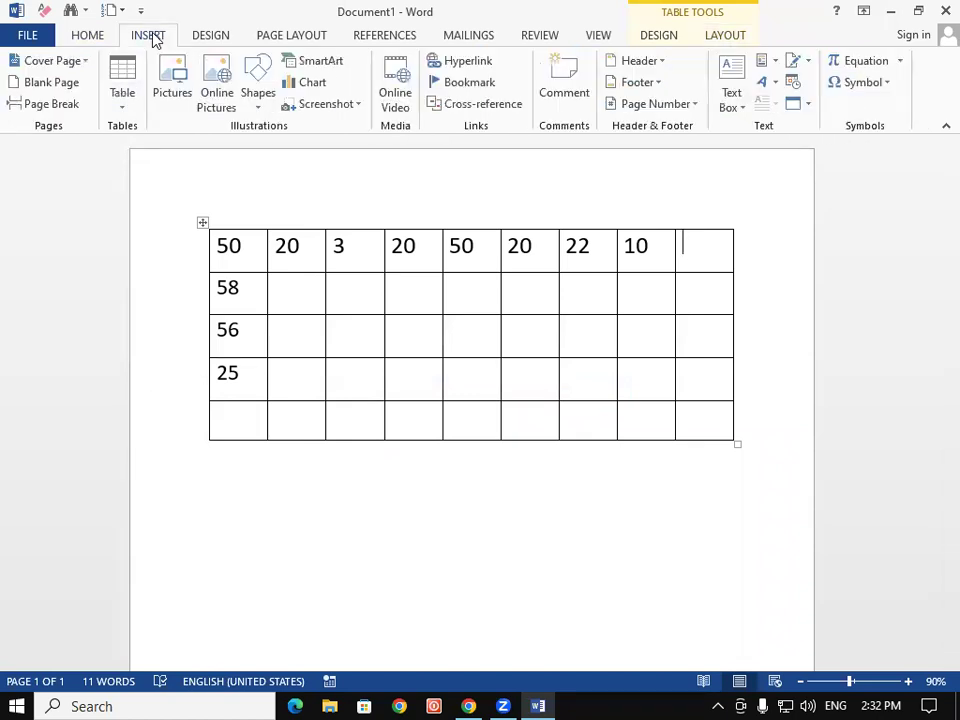
pyautogui.click(763, 64)
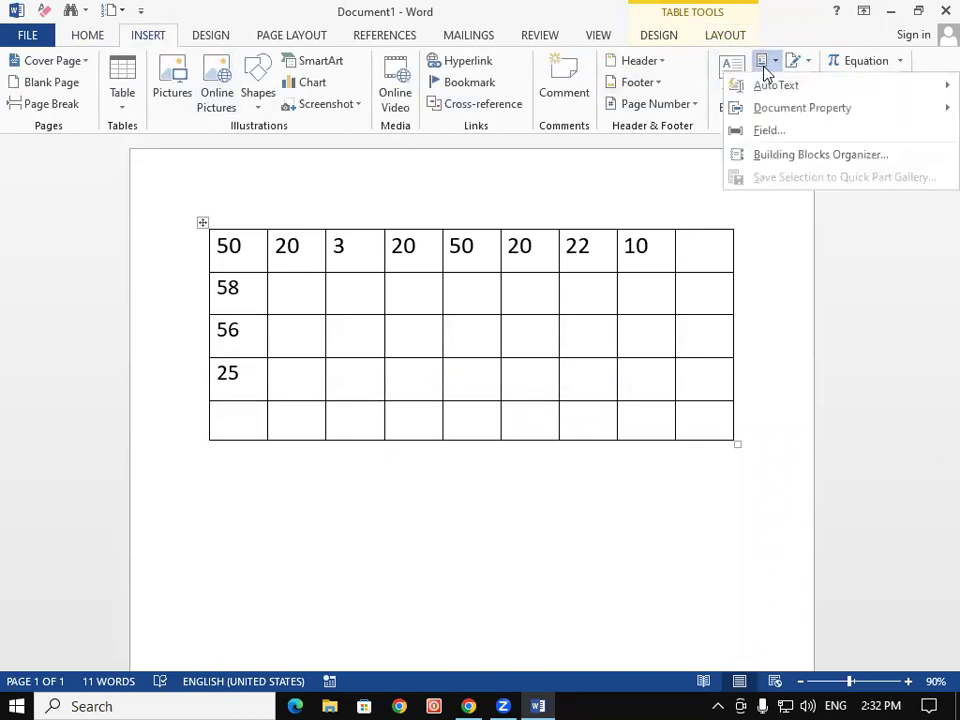
pyautogui.click(797, 133)
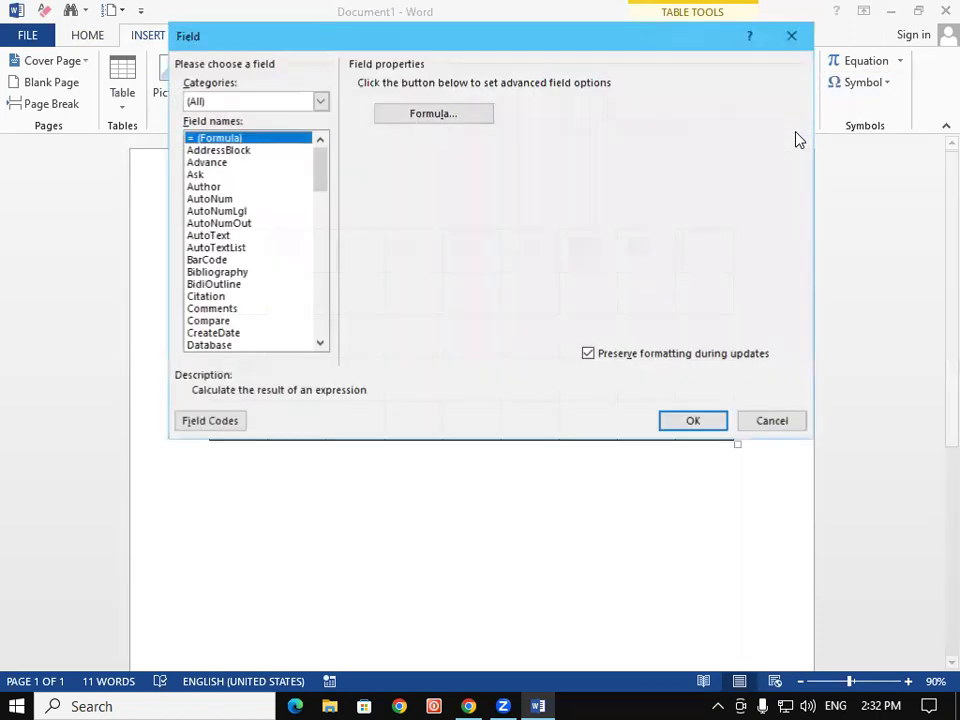
pyautogui.click(467, 118)
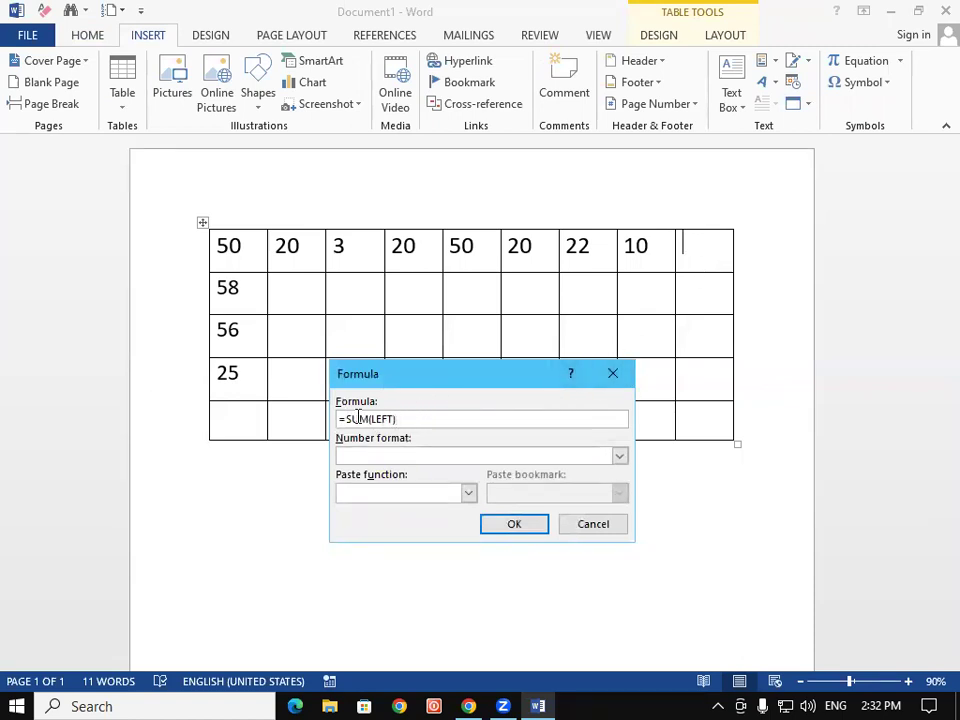
pyautogui.press('BackSpace')
pyautogui.press('BackSpace')
pyautogui.press('Right')
pyautogui.write('ax')
pyautogui.click(518, 530)
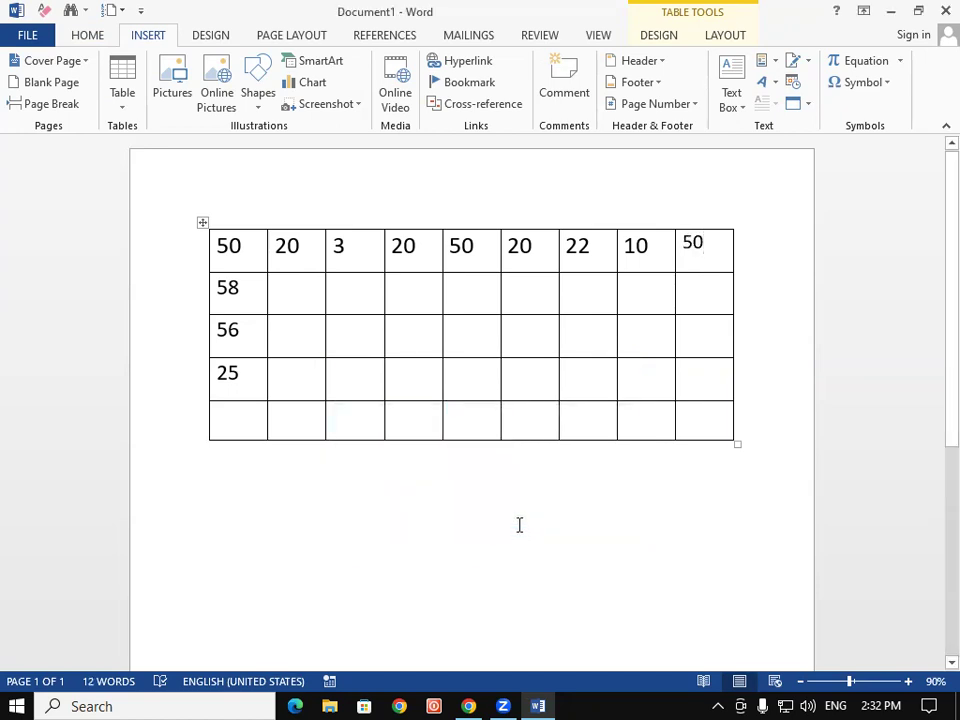
pyautogui.click(232, 416)
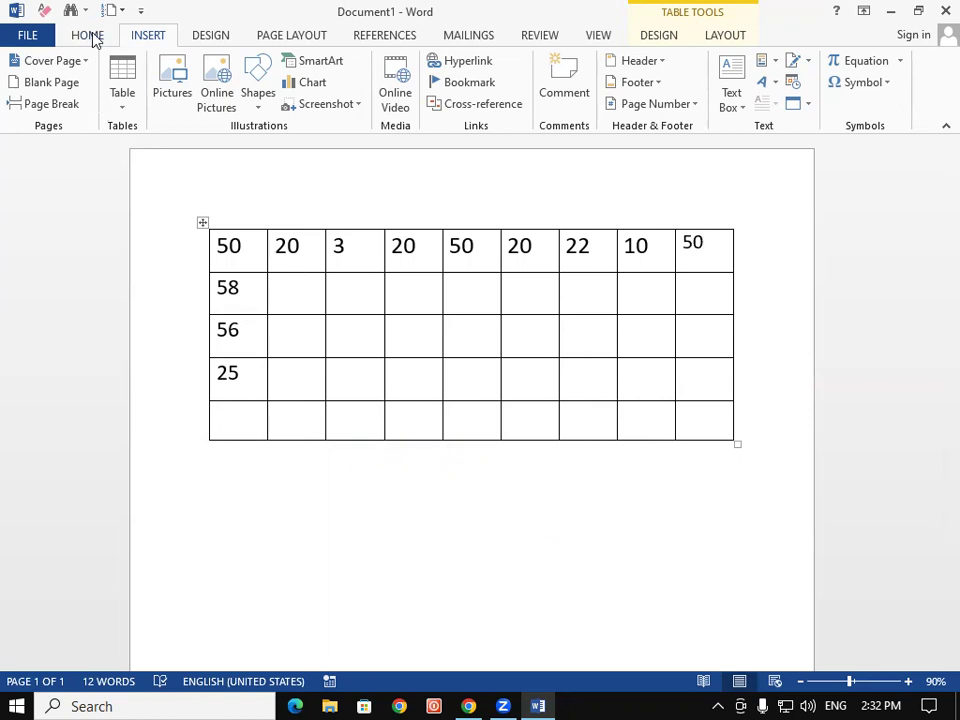
# Set the bottom-left cell's font size to 20
pyautogui.click(88, 35)
pyautogui.click(232, 68)
pyautogui.click(232, 68)
pyautogui.click(213, 70)
pyautogui.click(213, 70)
pyautogui.click(213, 70)
pyautogui.click(213, 70)
pyautogui.click(213, 70)
pyautogui.click(213, 70)
pyautogui.click(213, 70)
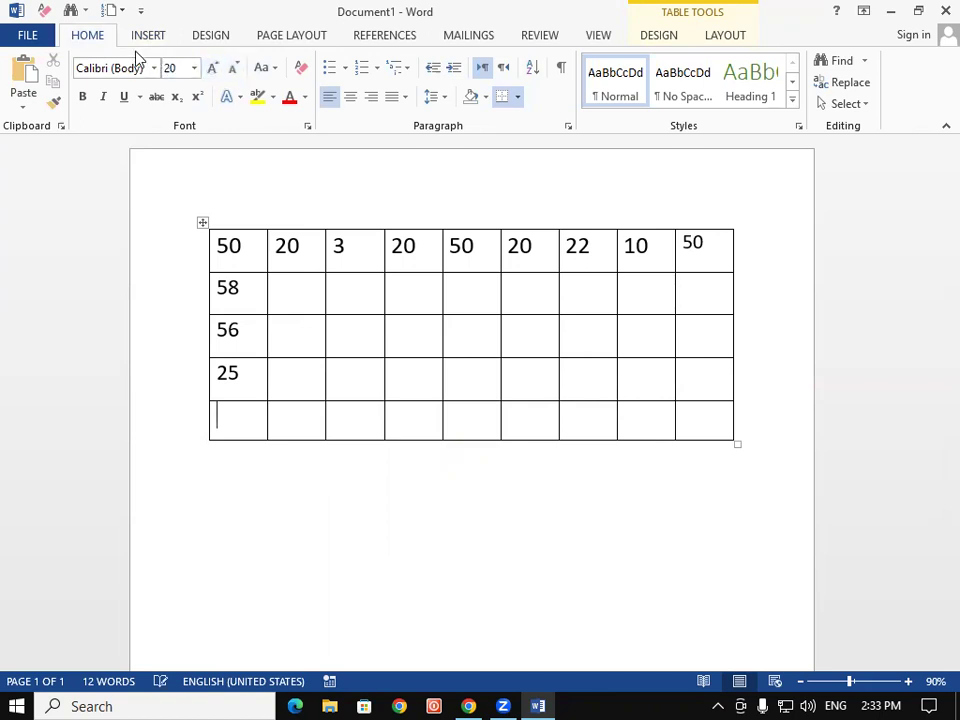
# Insert a =SUM(ABOVE) formula field in that cell, totalling the column as 189
pyautogui.click(147, 35)
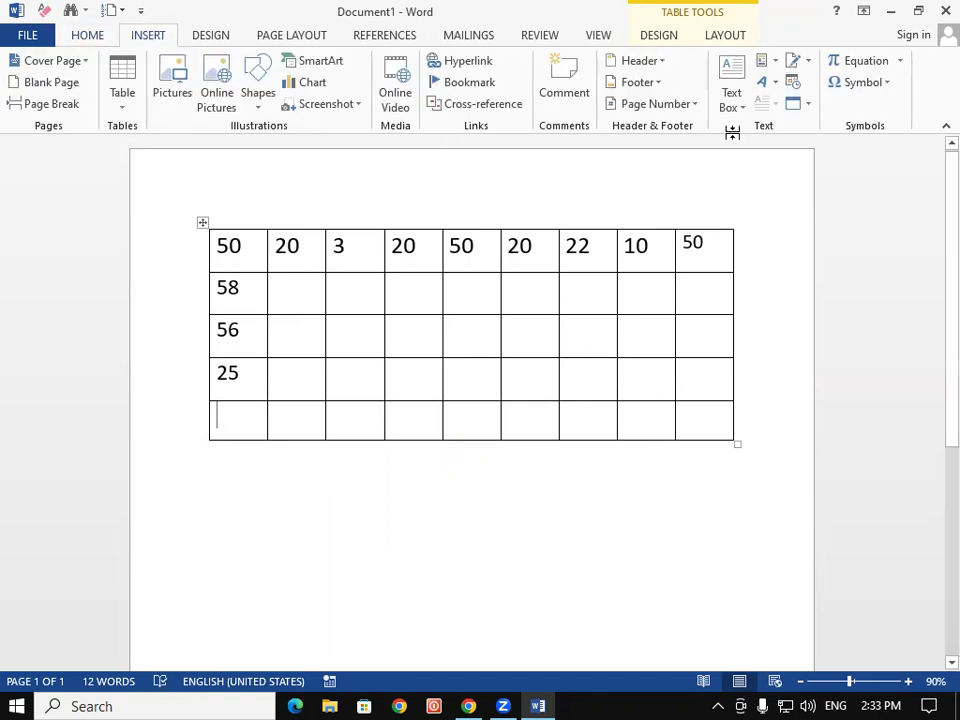
pyautogui.click(766, 62)
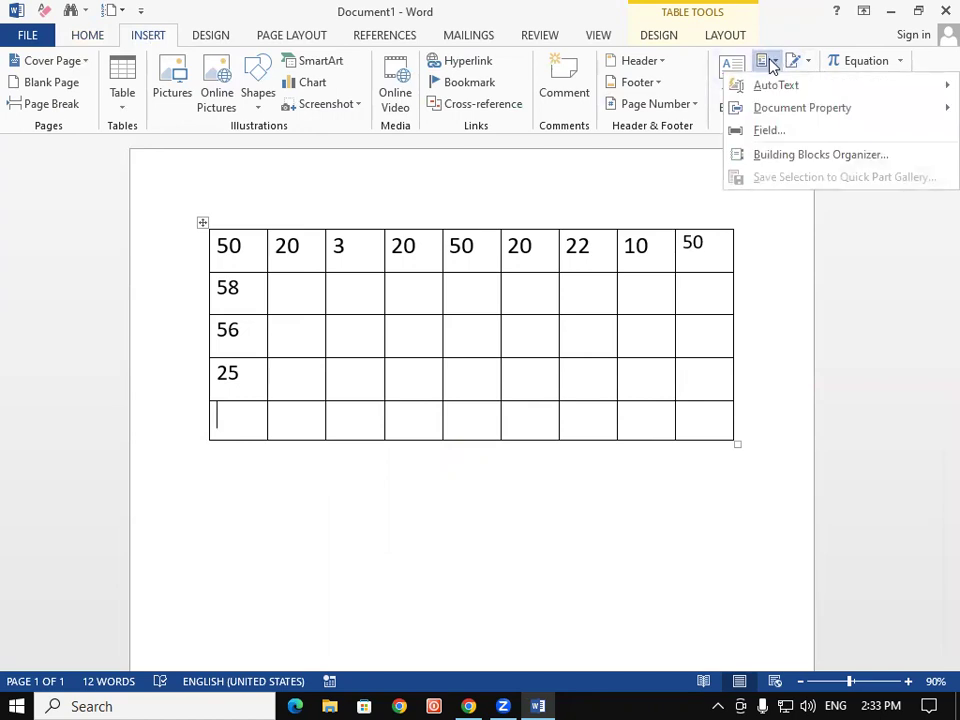
pyautogui.click(773, 133)
pyautogui.click(413, 117)
pyautogui.click(525, 525)
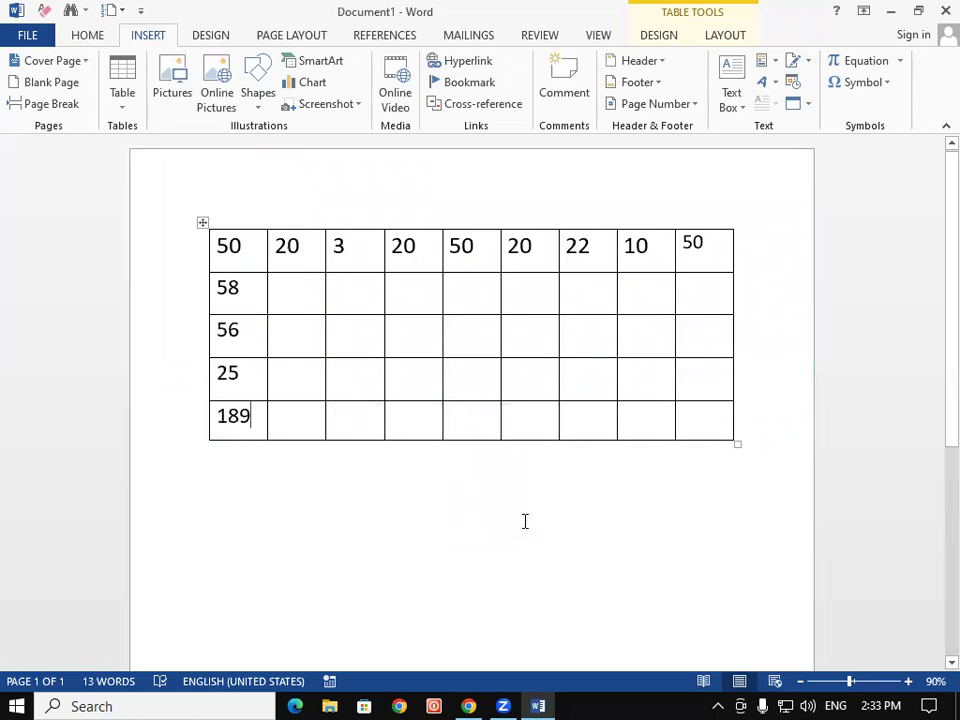
# Reopen the Quick Parts list and close it without inserting anything
pyautogui.click(763, 70)
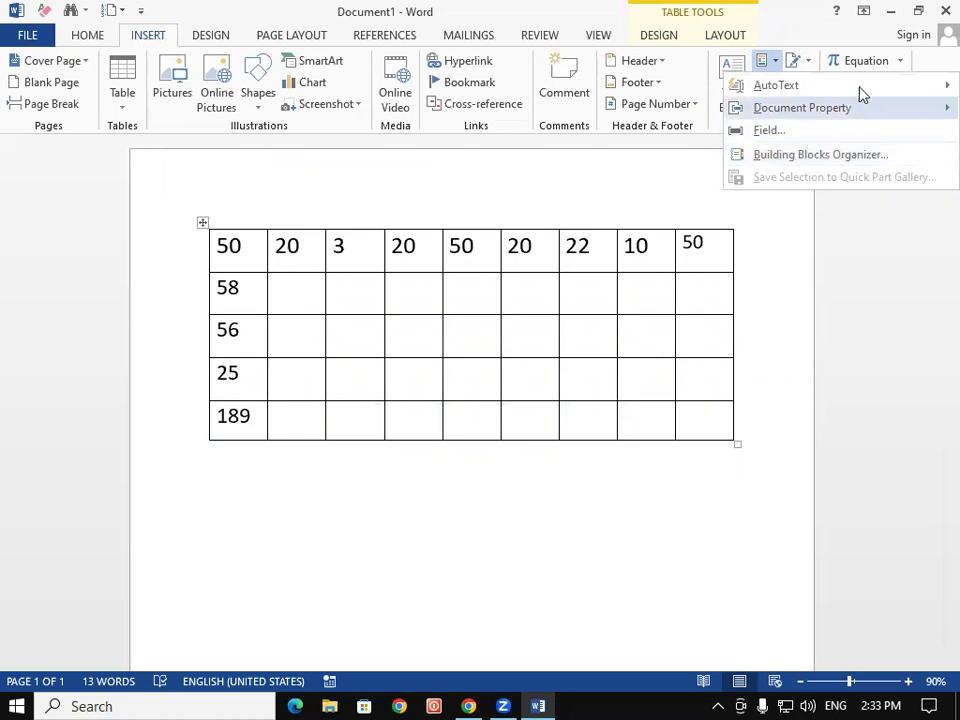
pyautogui.moveTo(861, 88)
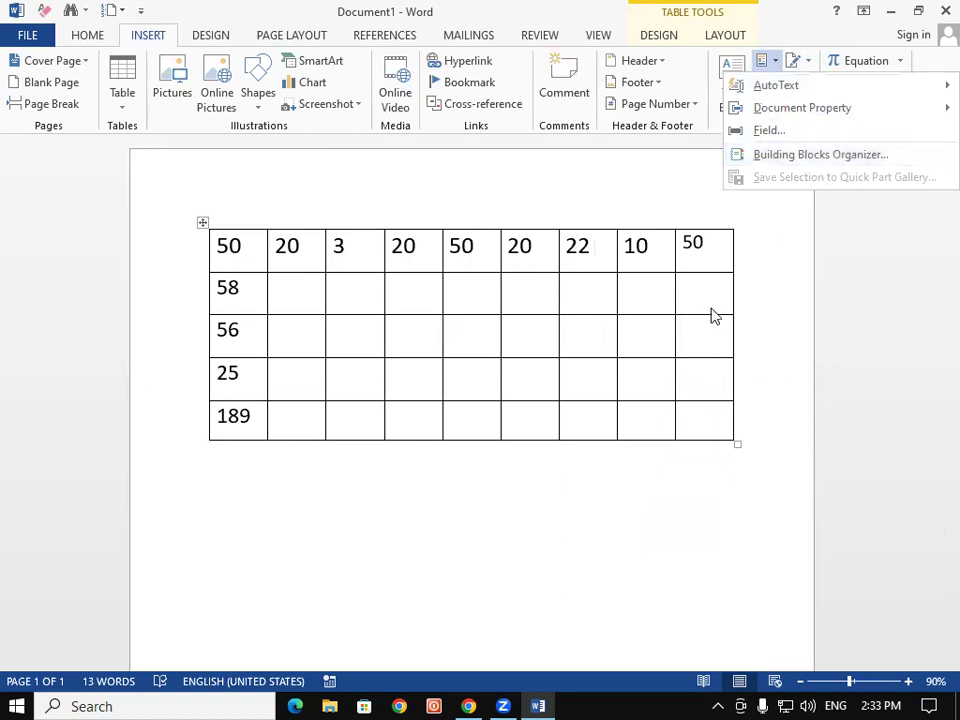
pyautogui.click(665, 478)
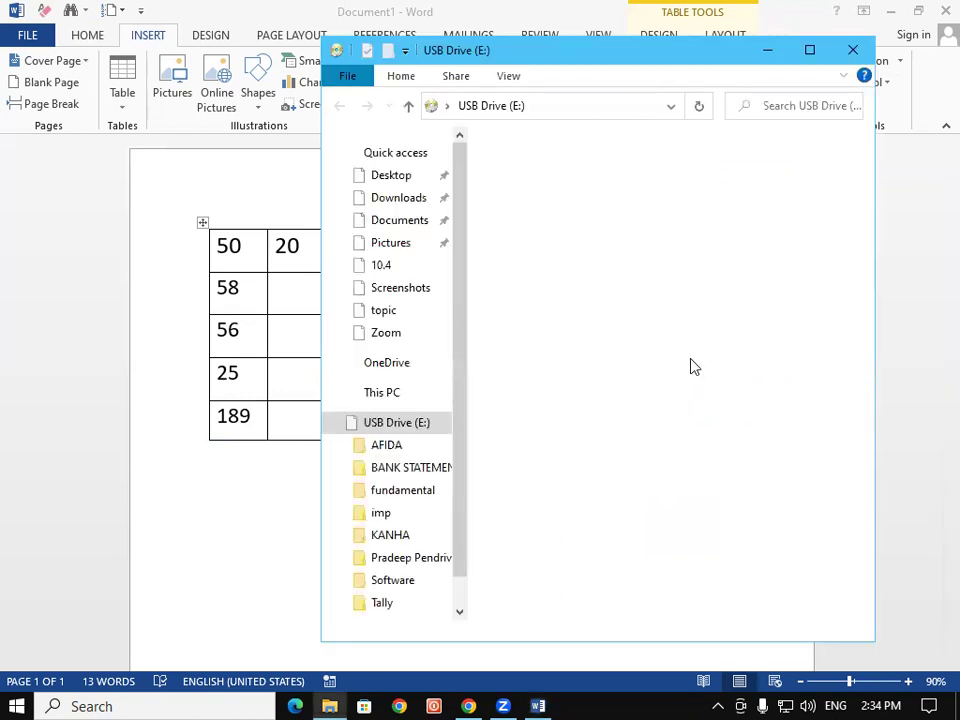
# Close the Explorer window and exit Word without saving the document
pyautogui.click(852, 49)
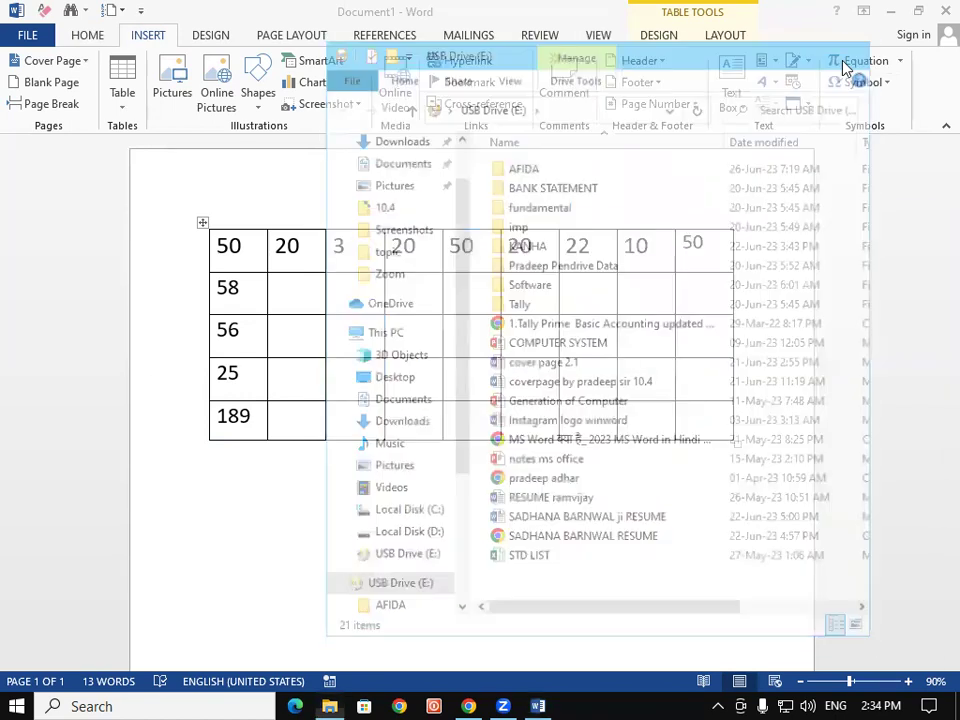
pyautogui.click(945, 11)
pyautogui.click(496, 390)
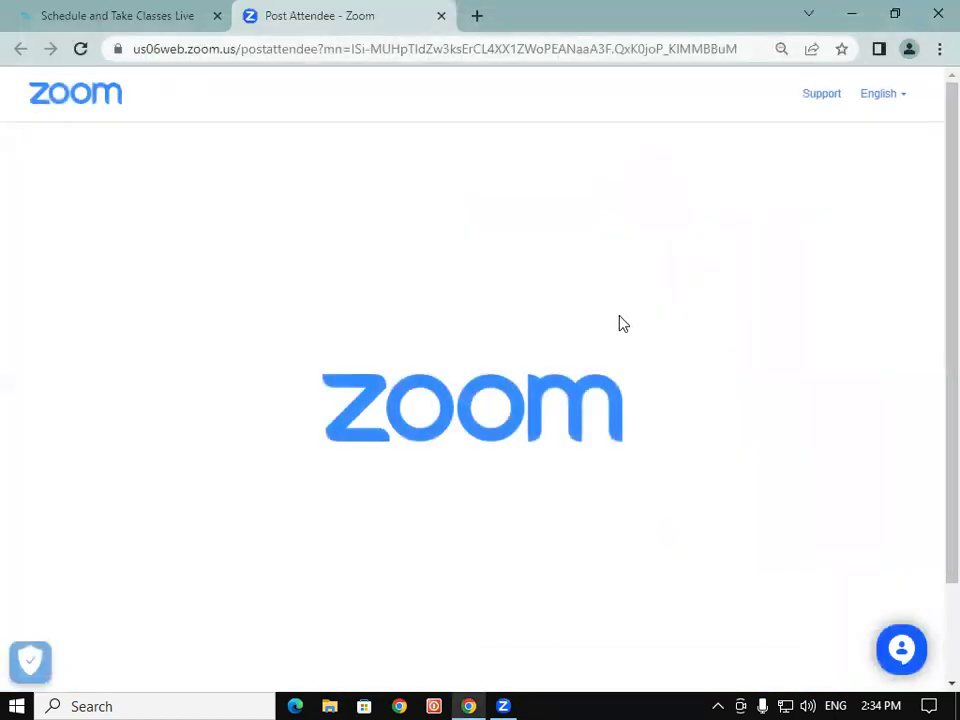
# In a maximized Explorer, browse USB Drive (E:) to ppp's Hindi typing folder and open a Word document
pyautogui.press('super+e')
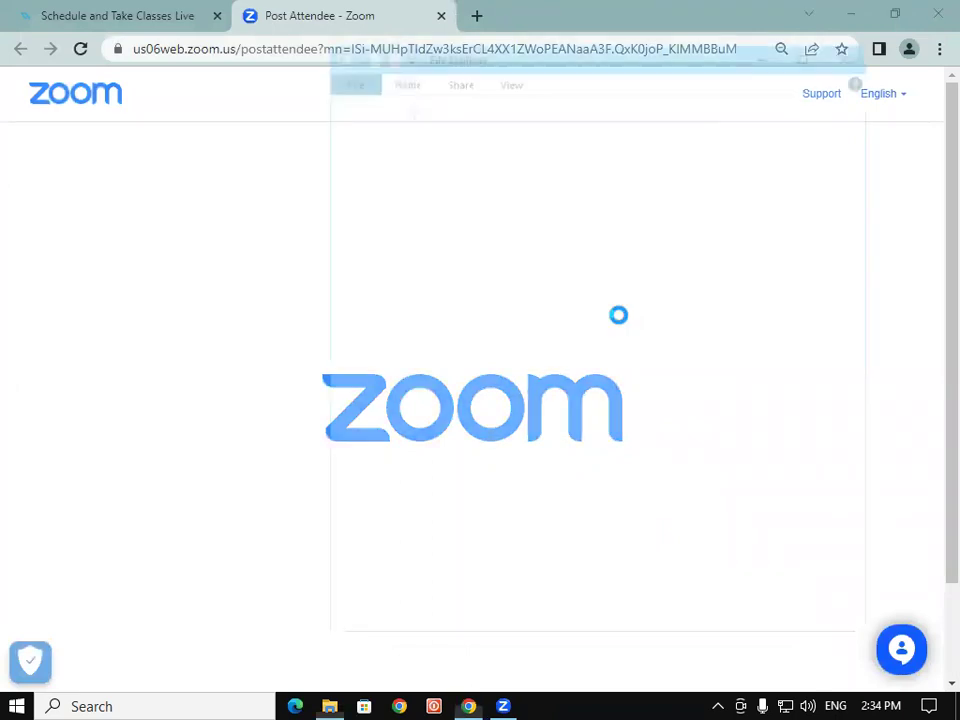
pyautogui.click(810, 50)
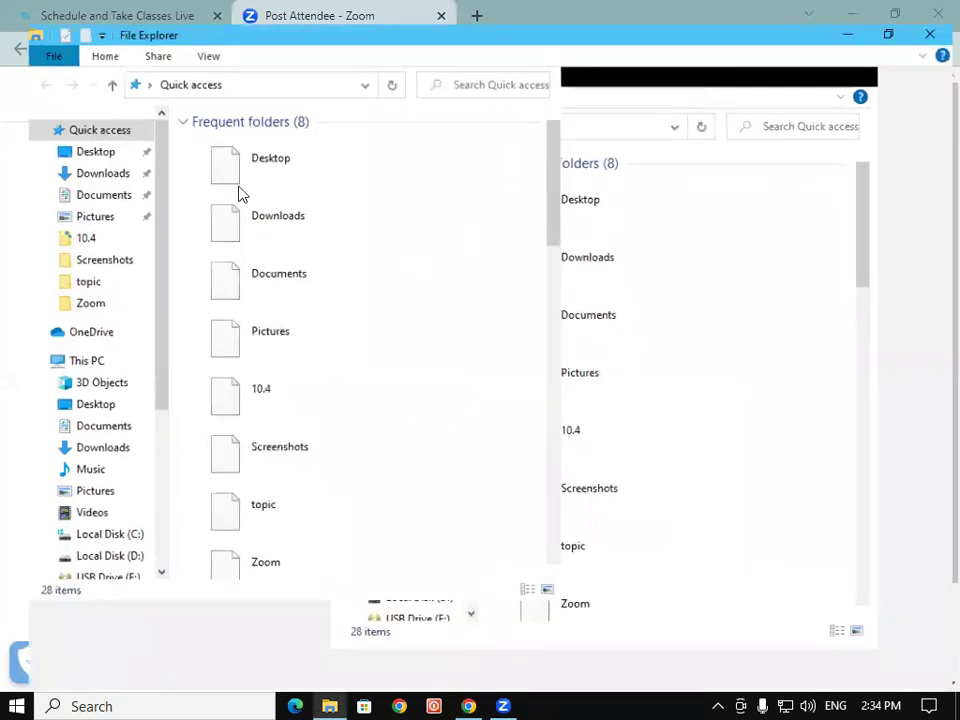
pyautogui.click(64, 356)
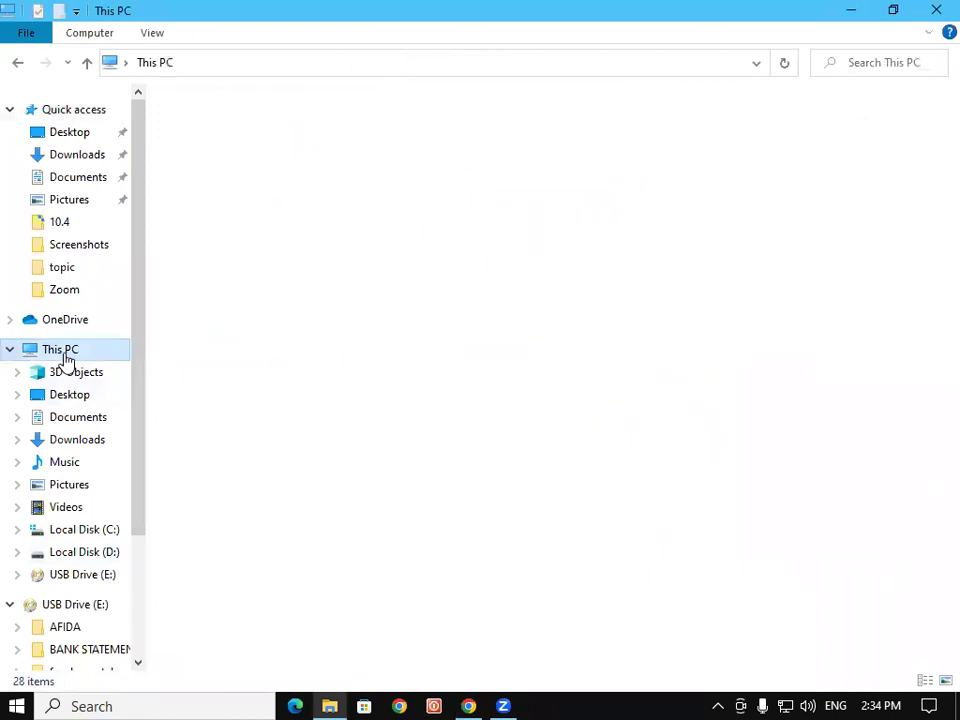
pyautogui.doubleClick(743, 316)
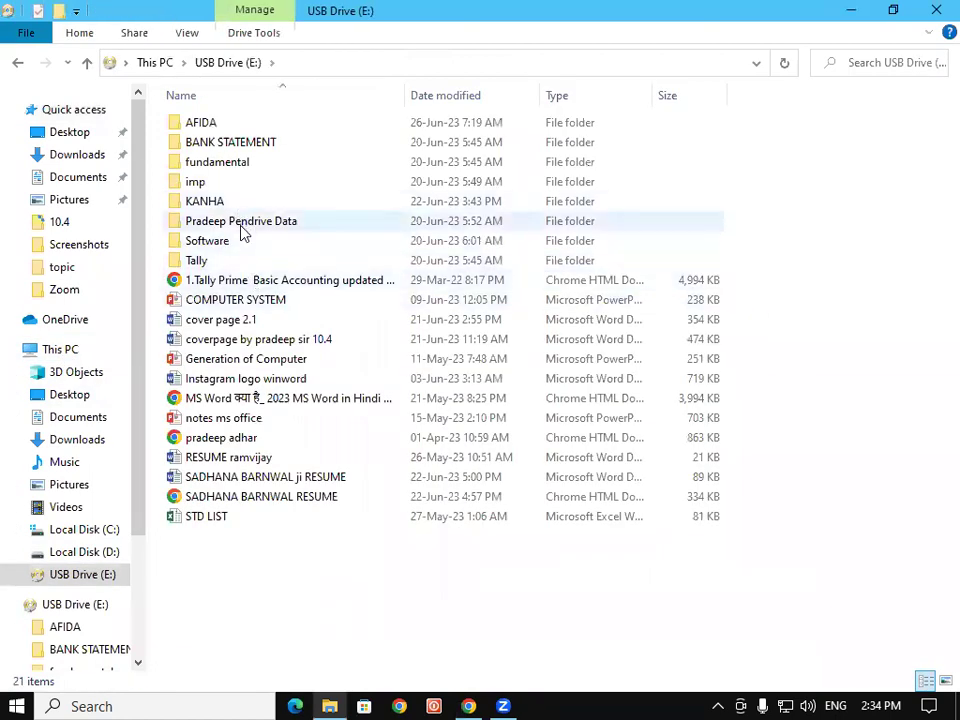
pyautogui.doubleClick(258, 221)
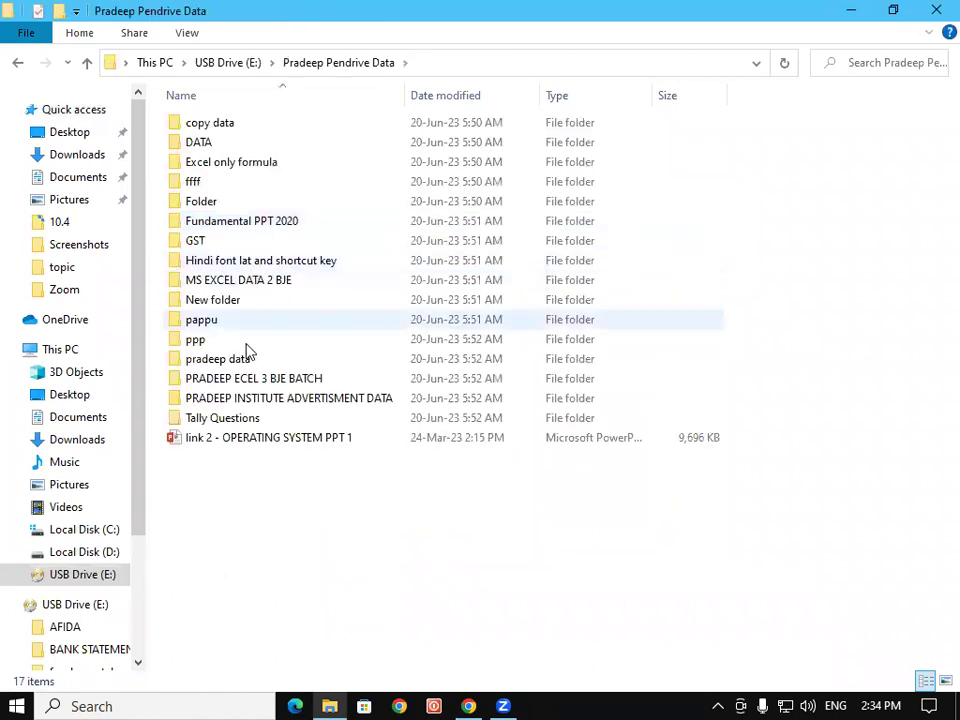
pyautogui.doubleClick(243, 341)
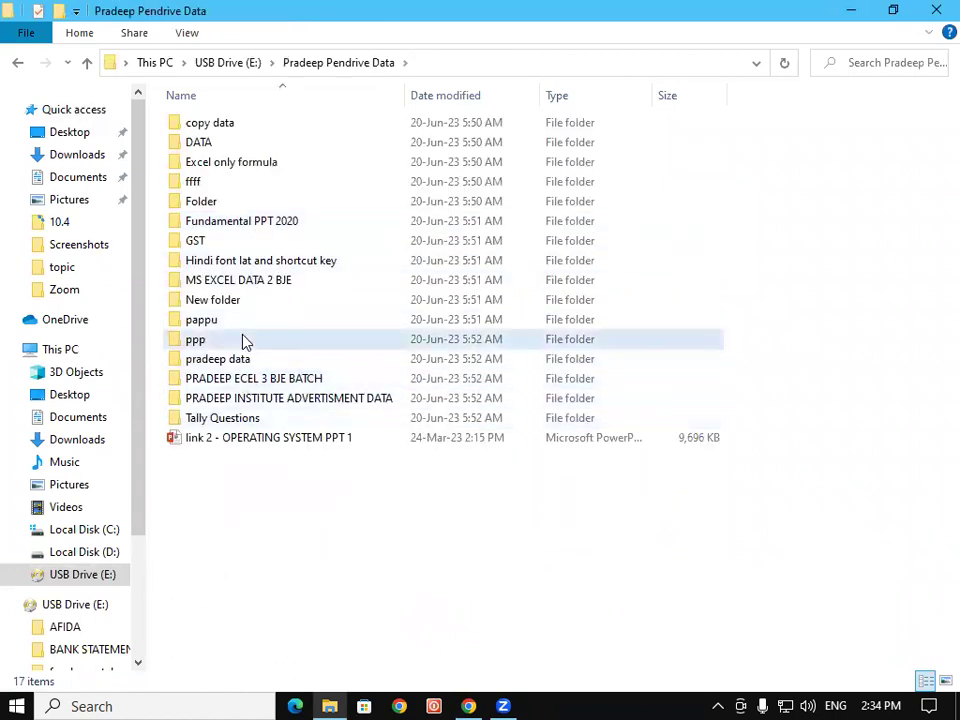
pyautogui.doubleClick(278, 261)
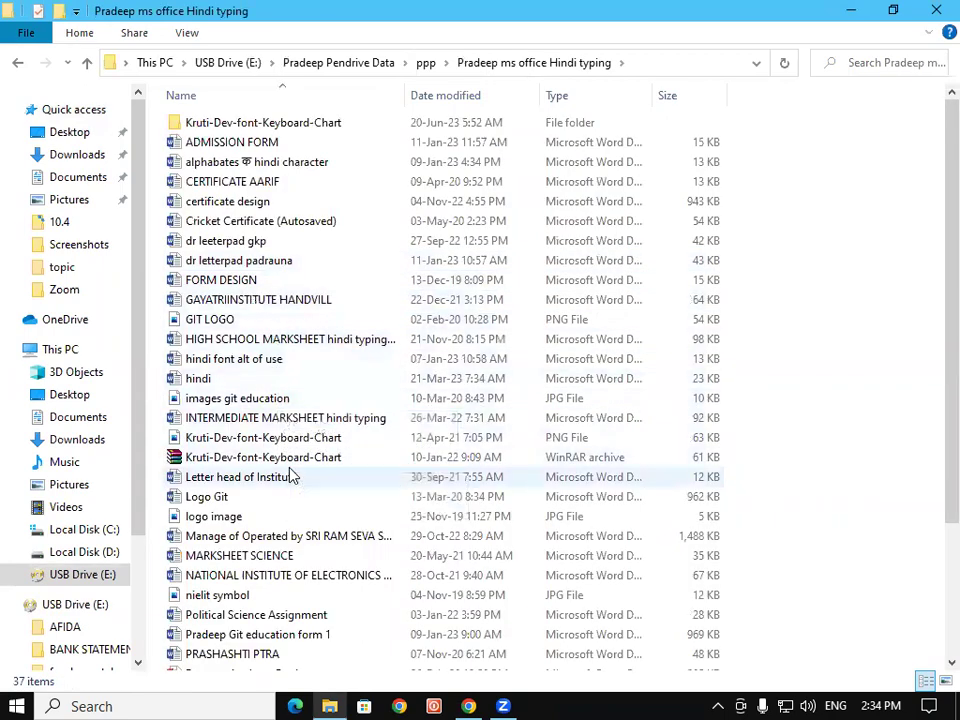
pyautogui.click(335, 542)
pyautogui.doubleClick(335, 542)
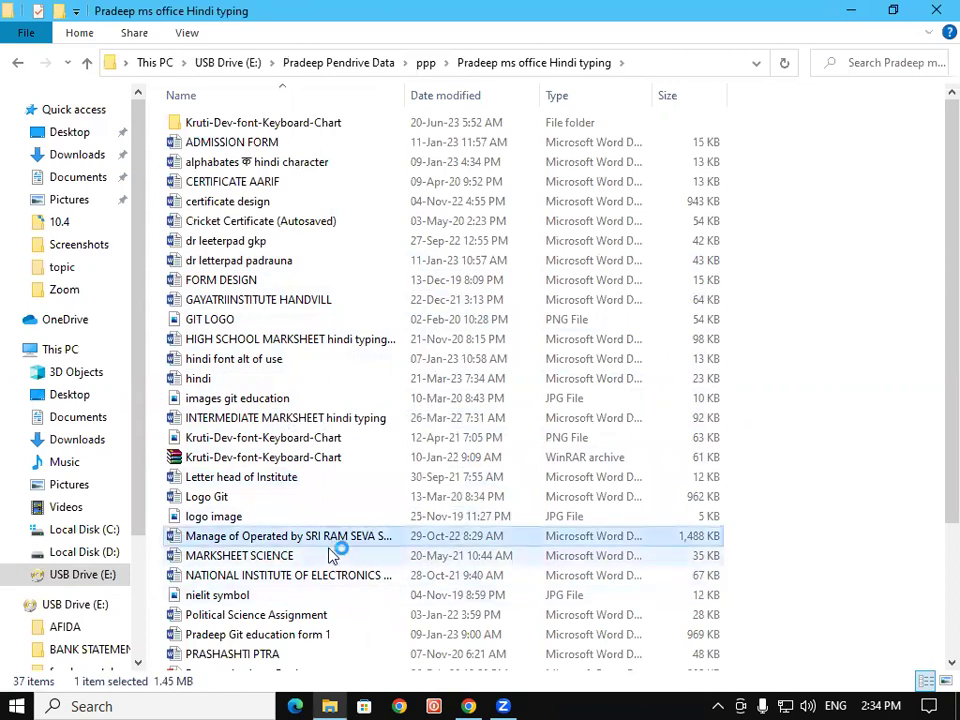
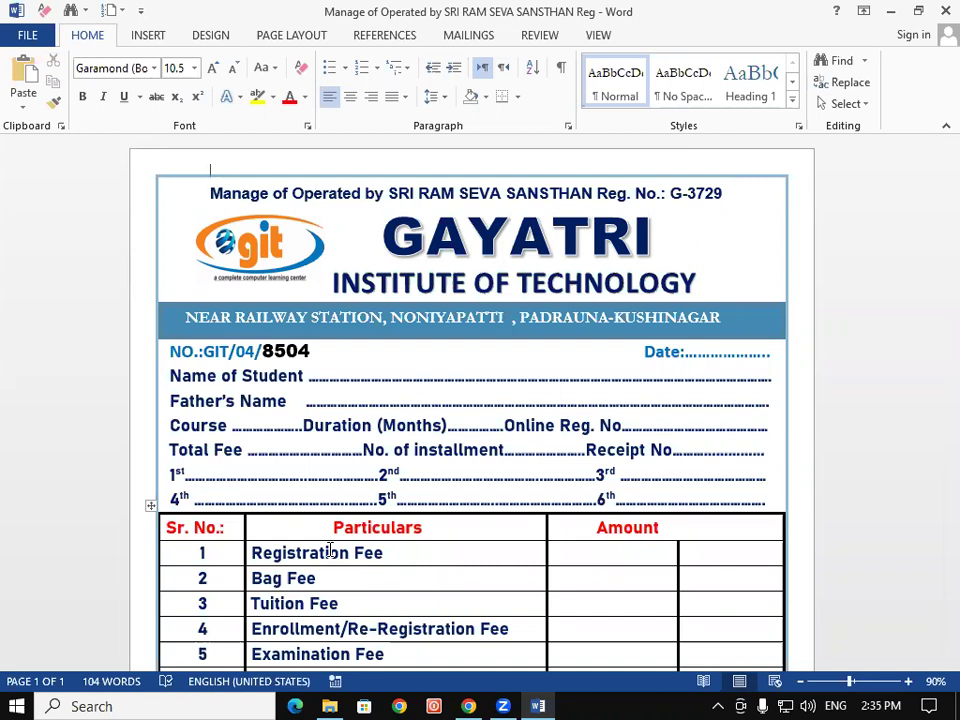
# Select the entire fee receipt form and save the selection to the AutoText gallery
pyautogui.hotkey('ctrl', 'a')
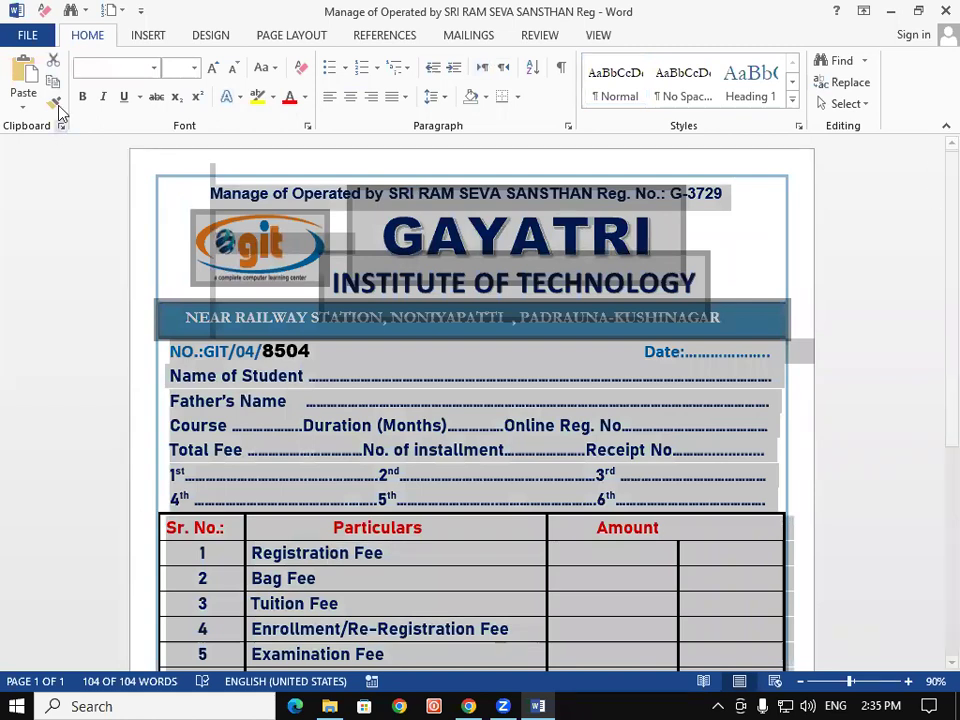
pyautogui.click(149, 40)
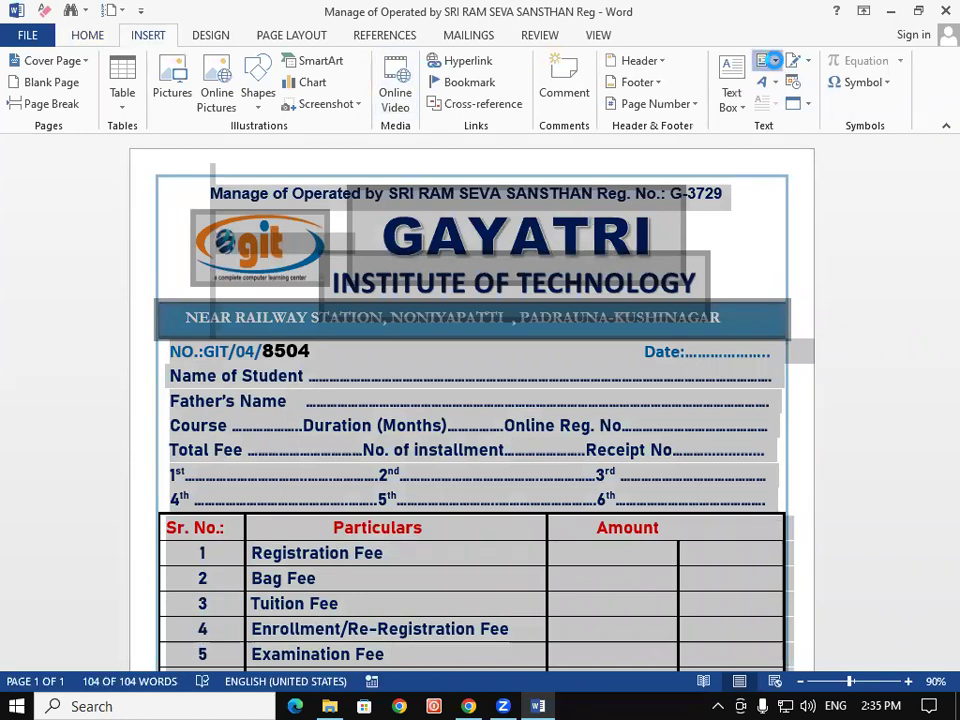
pyautogui.click(776, 62)
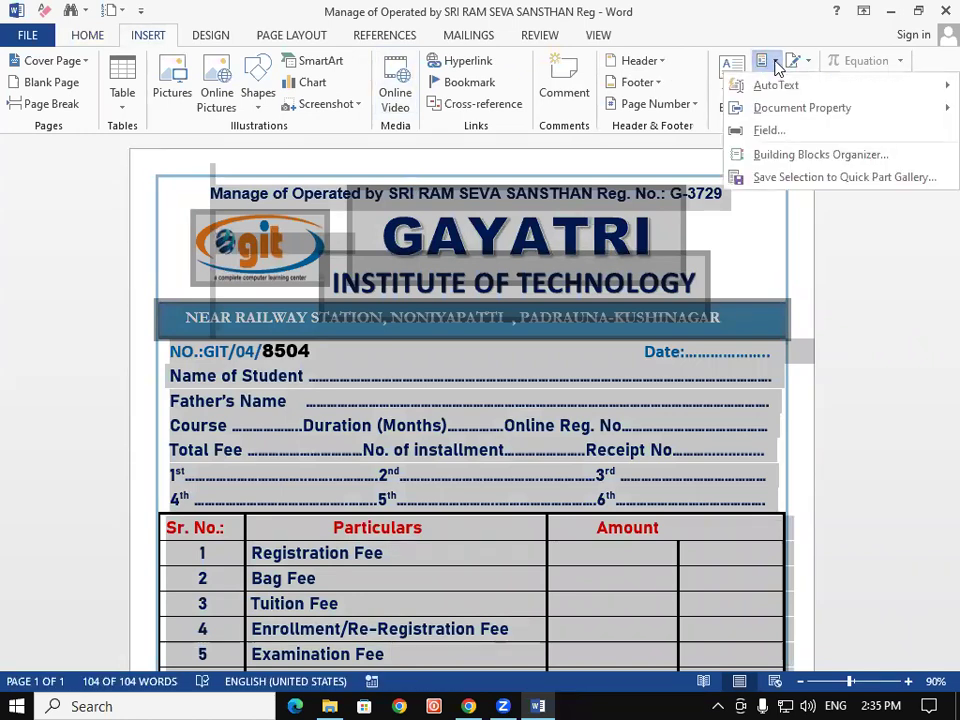
pyautogui.moveTo(786, 92)
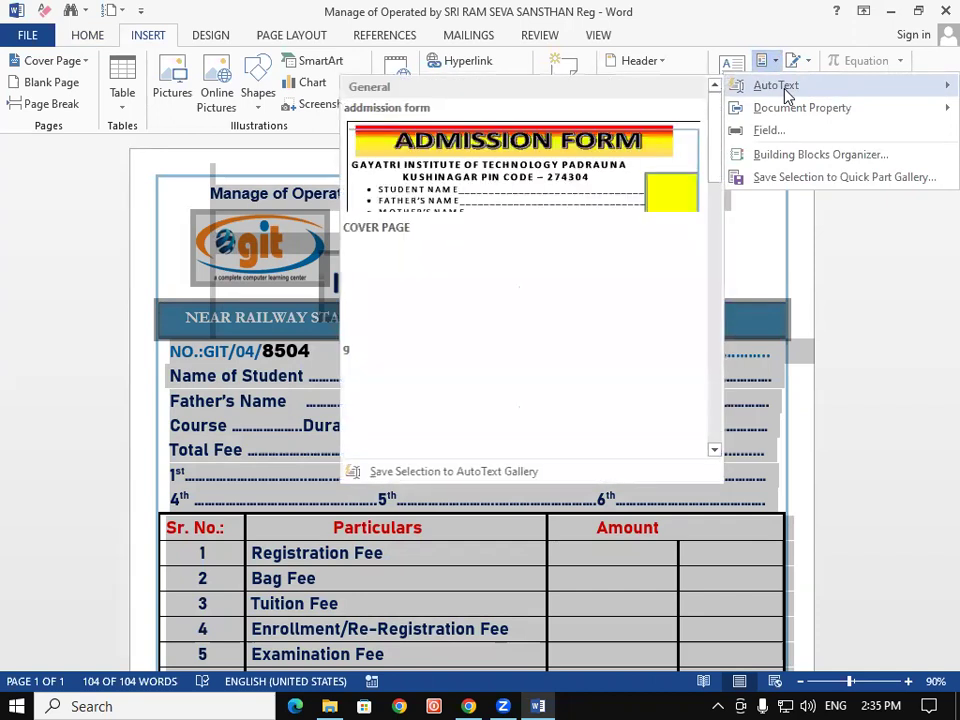
pyautogui.click(428, 472)
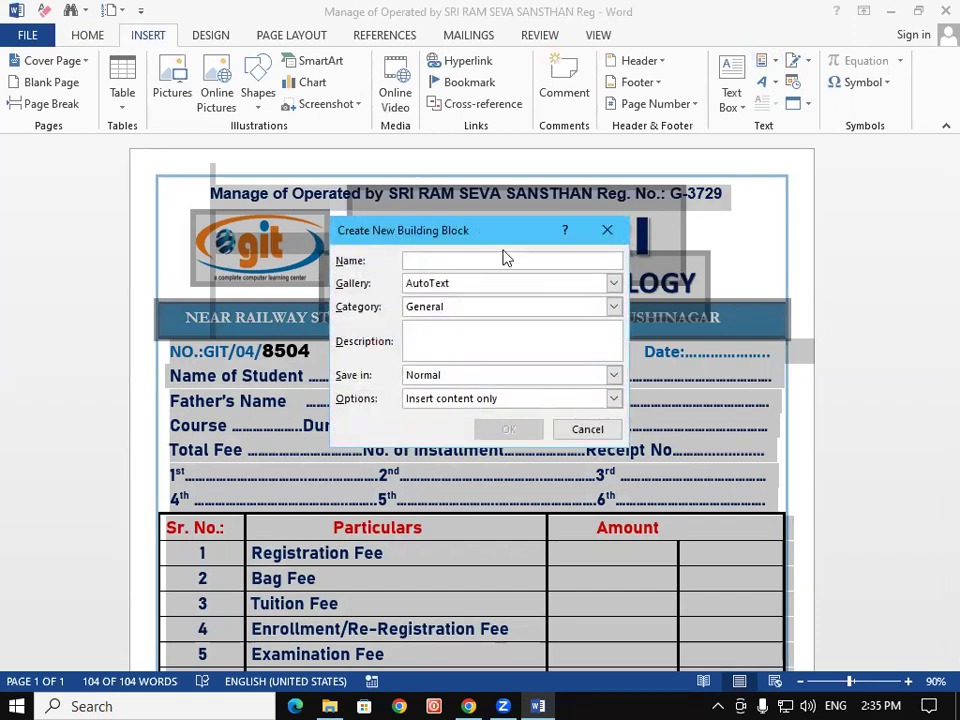
# Name the AutoText entry 'fee reciept', confirm it, and close the receipt document
pyautogui.write('fee reciept')
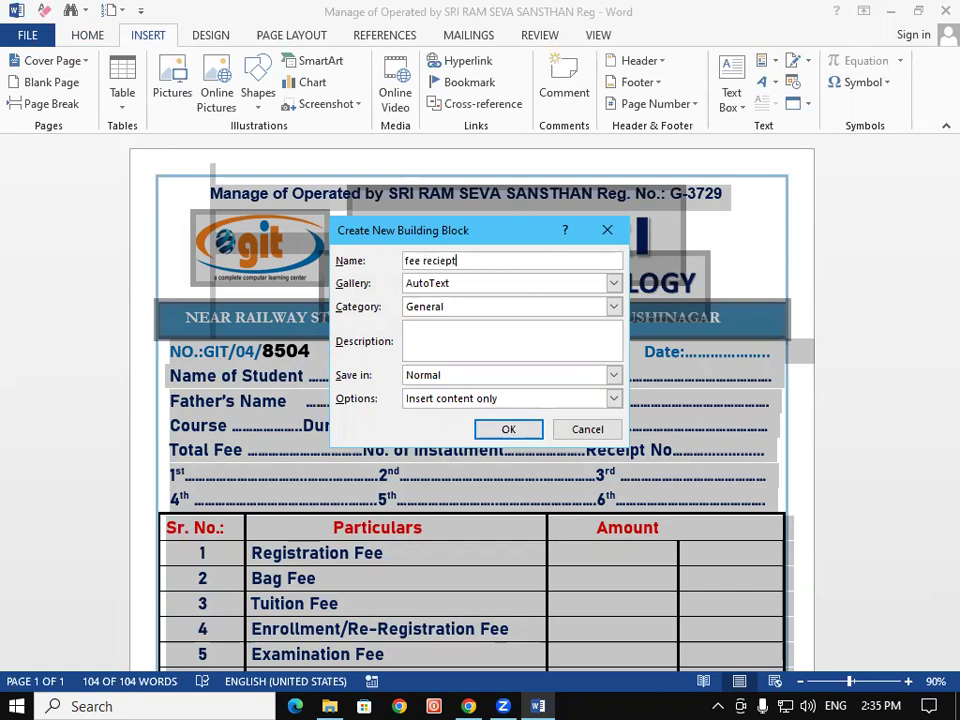
pyautogui.click(522, 436)
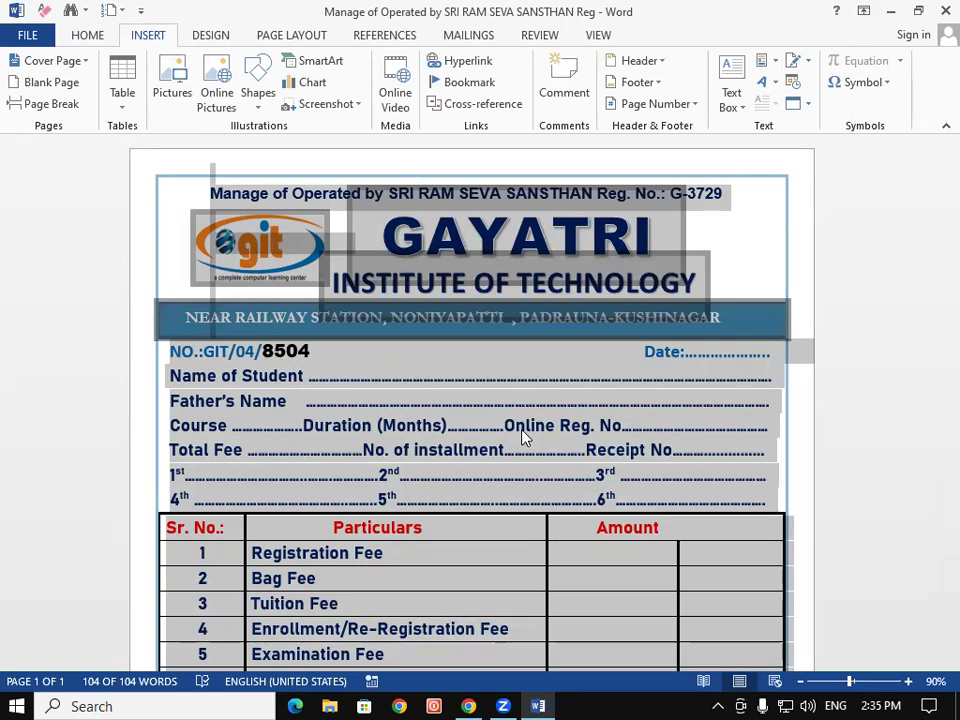
pyautogui.click(945, 10)
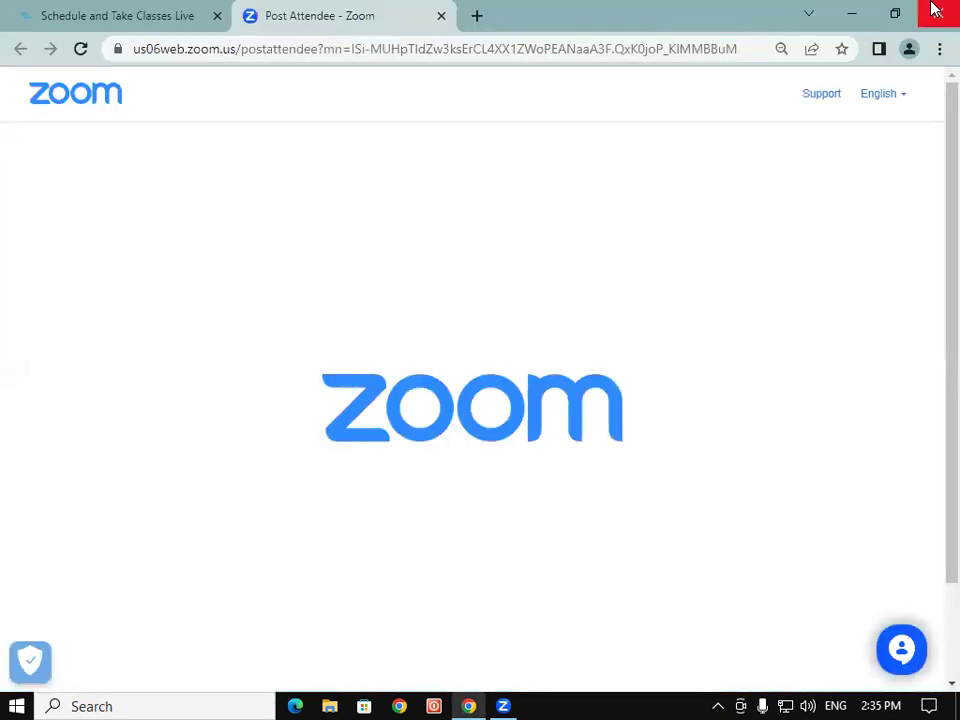
# Relaunch Word from the Run box and create a new blank document
pyautogui.press('super+r')
pyautogui.press('Return')
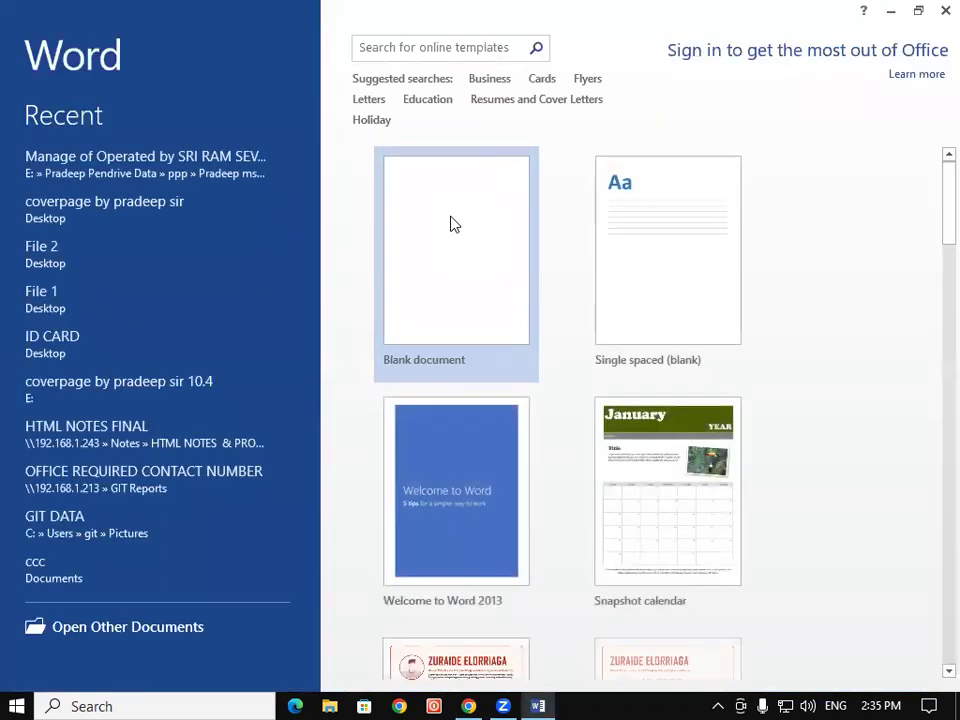
pyautogui.click(450, 224)
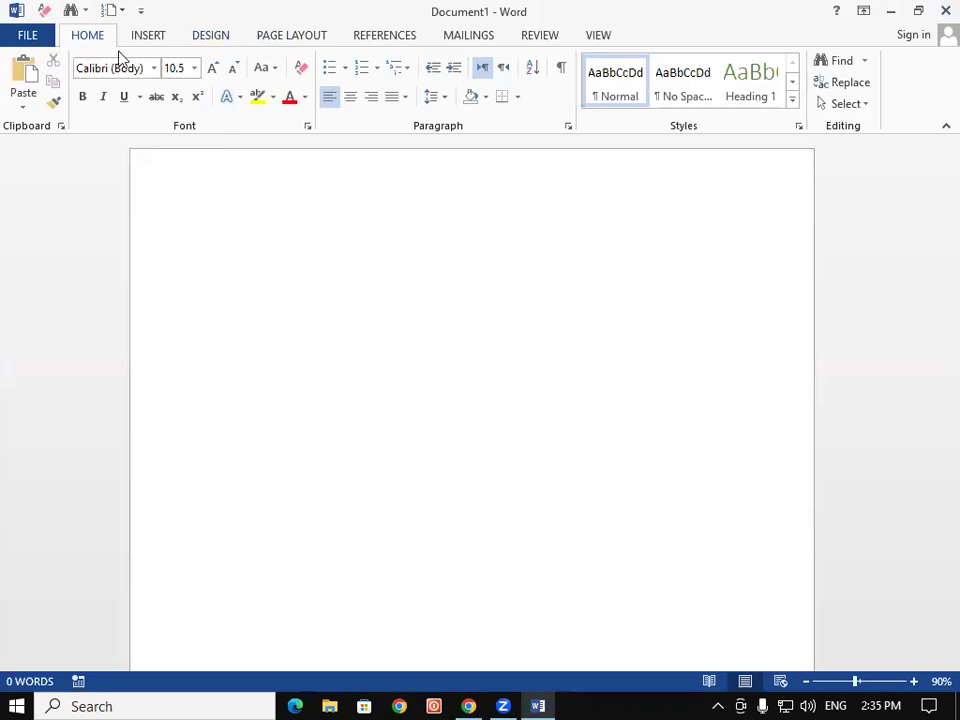
pyautogui.click(146, 36)
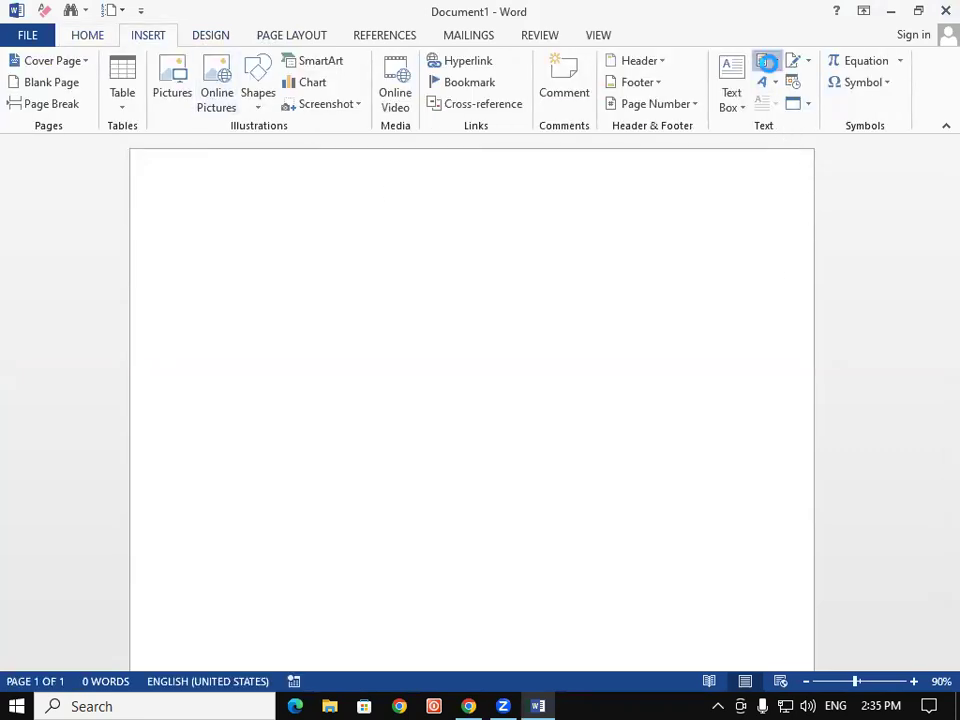
pyautogui.click(766, 63)
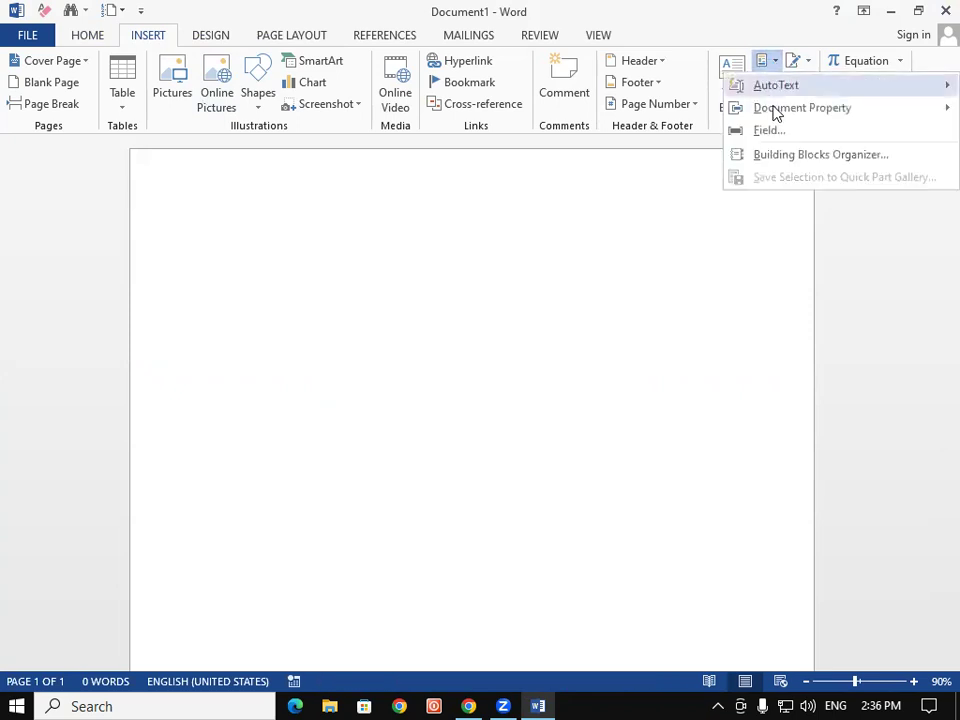
pyautogui.click(831, 156)
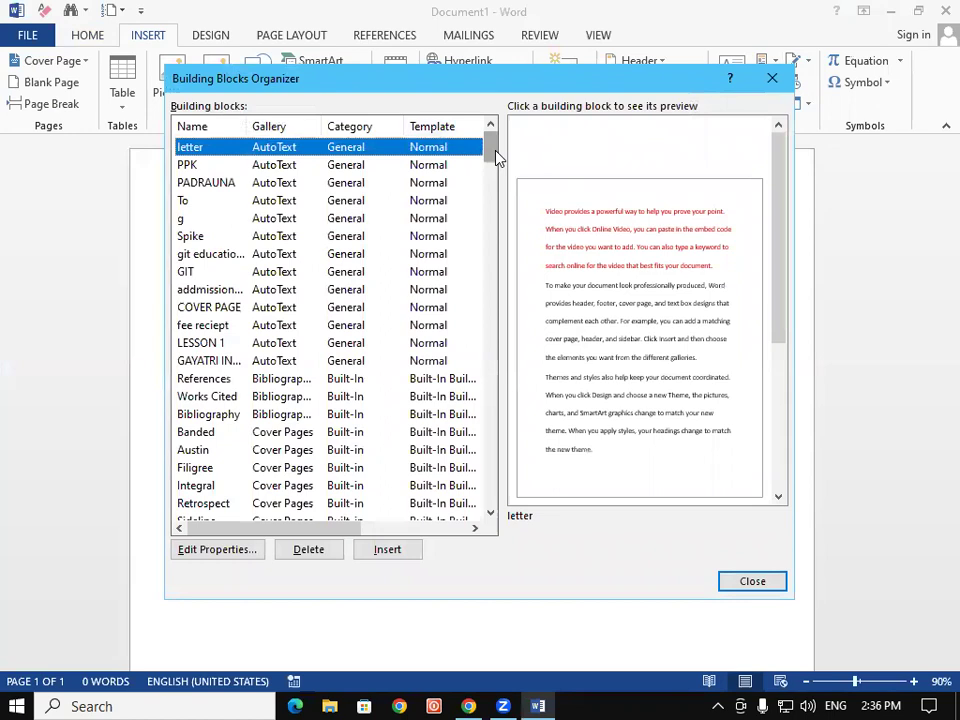
pyautogui.scroll(-2, 493, 155)
pyautogui.scroll(2, 493, 155)
pyautogui.click(220, 290)
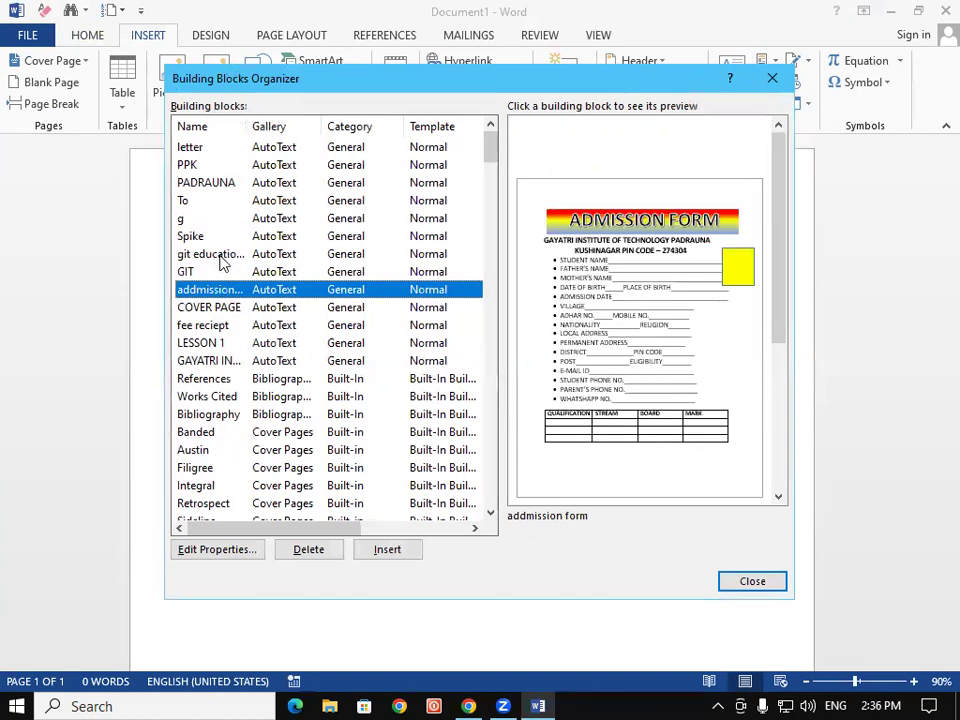
pyautogui.click(218, 254)
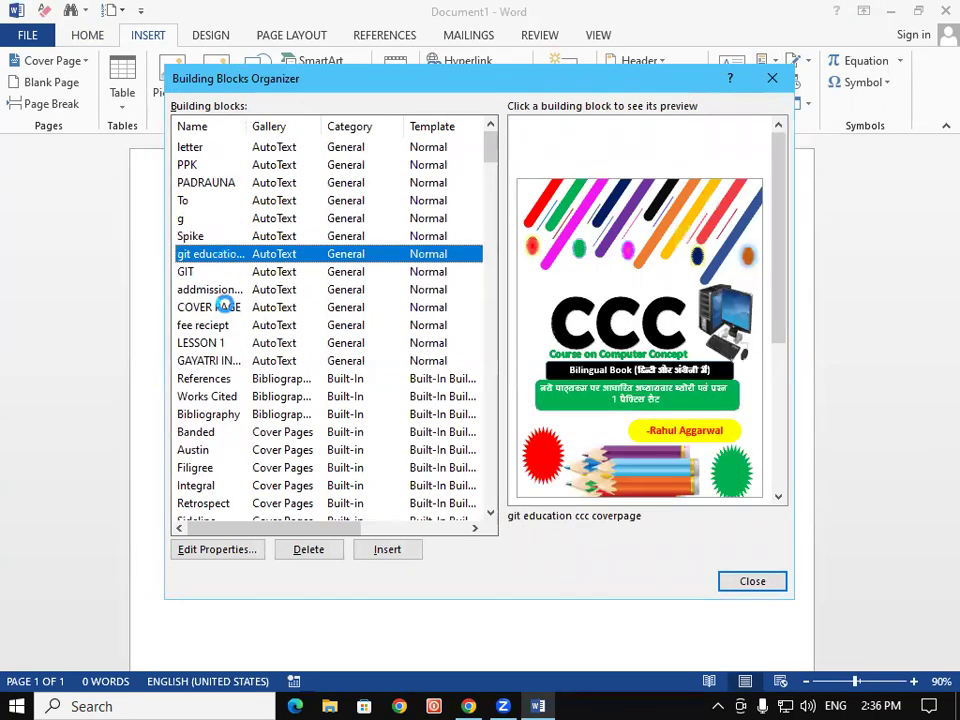
pyautogui.click(227, 314)
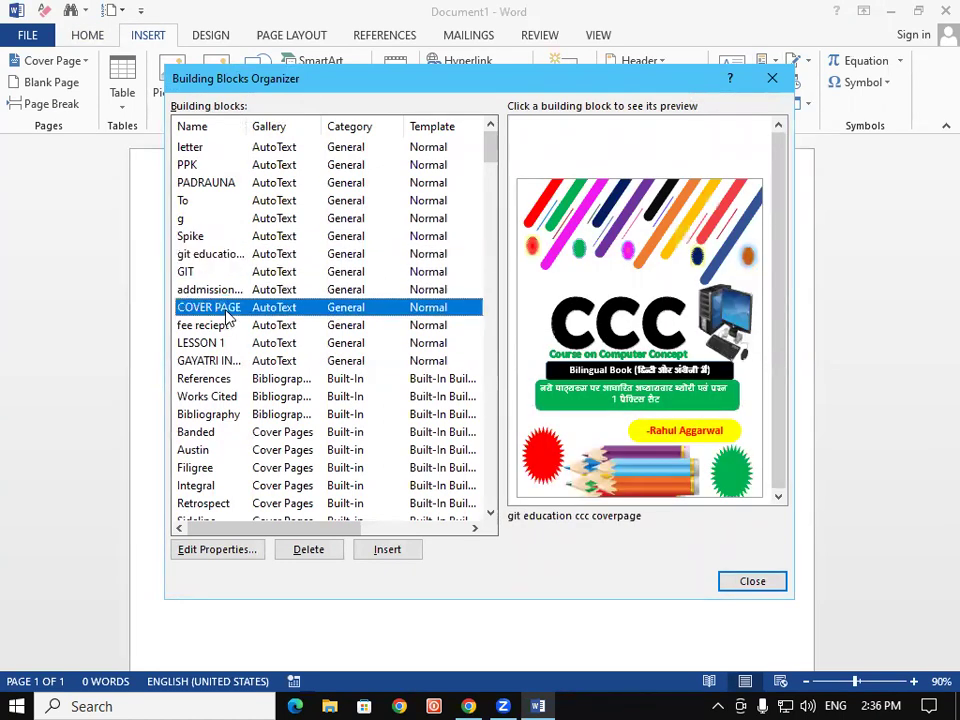
pyautogui.click(222, 362)
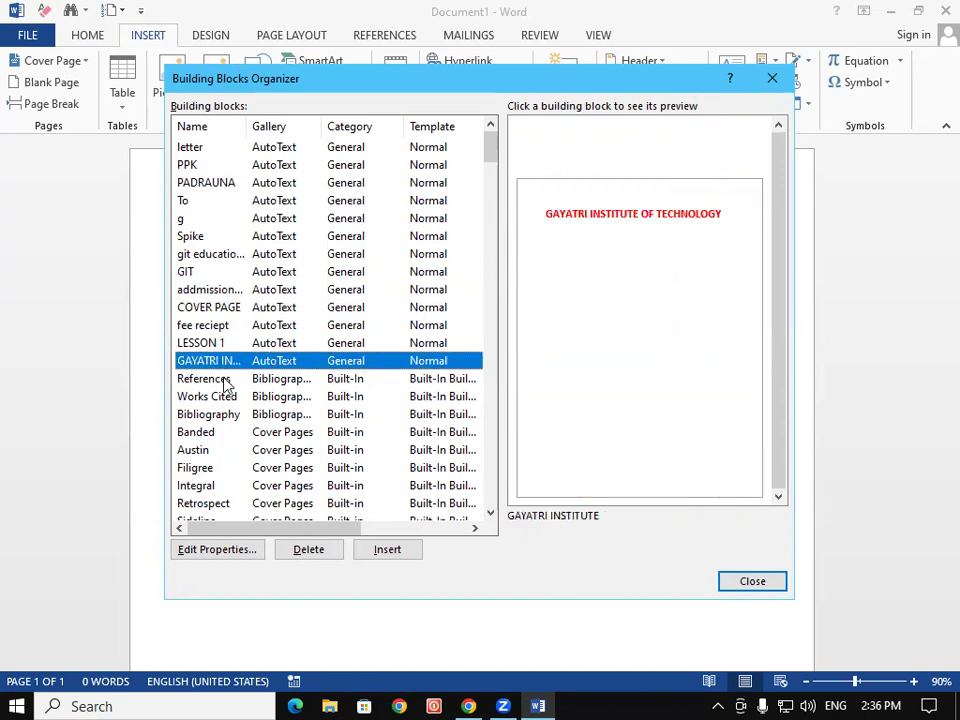
pyautogui.click(224, 378)
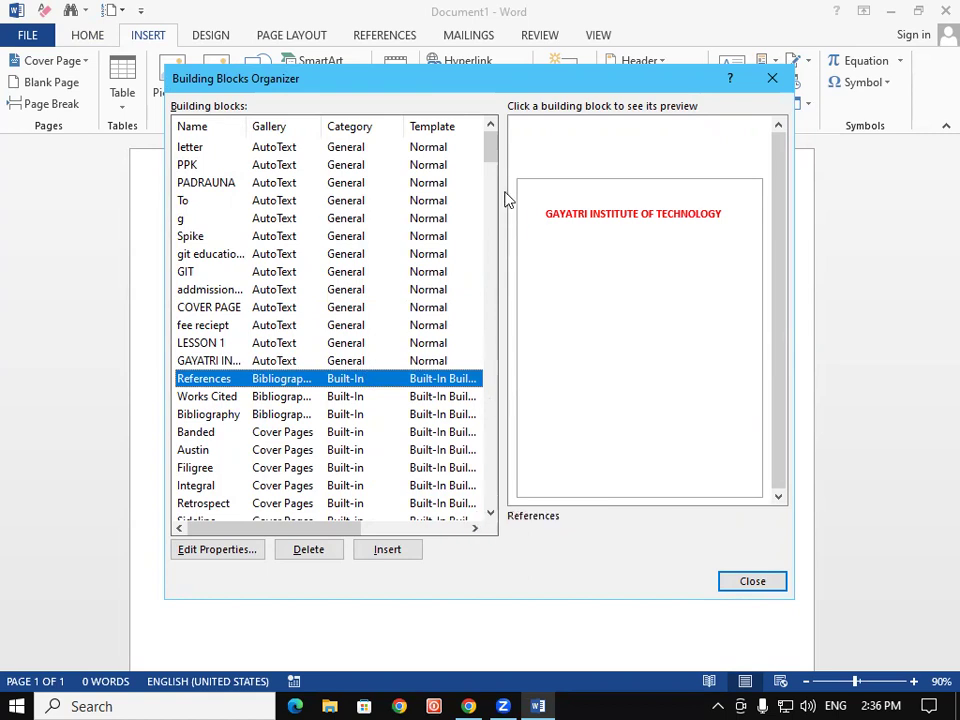
pyautogui.moveTo(491, 146); pyautogui.dragTo(483, 38)
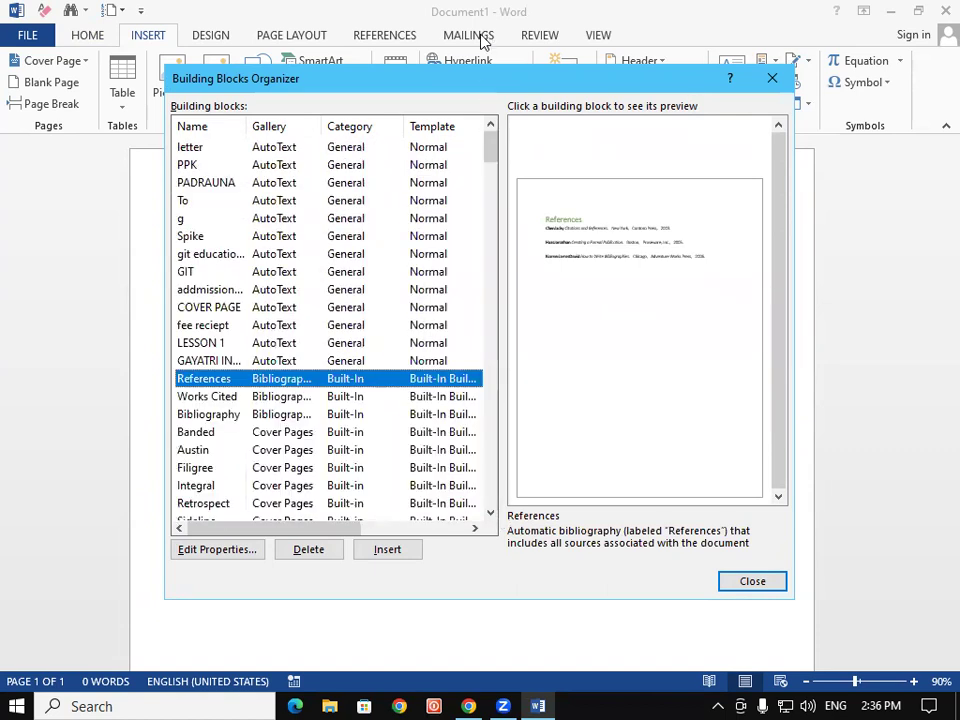
pyautogui.click(197, 148)
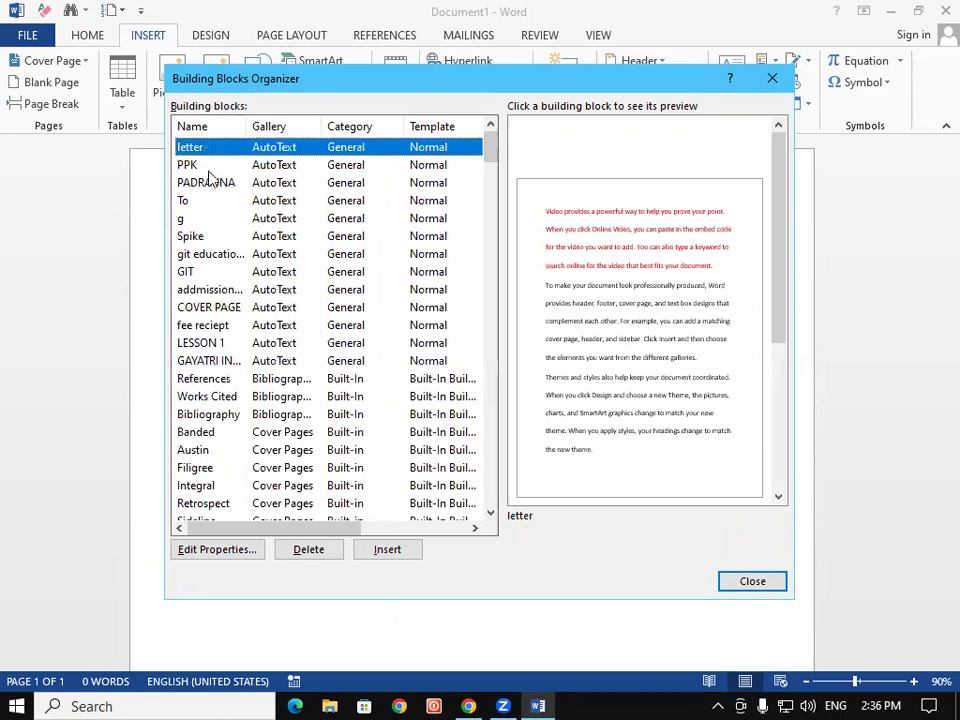
pyautogui.click(210, 165)
pyautogui.click(218, 188)
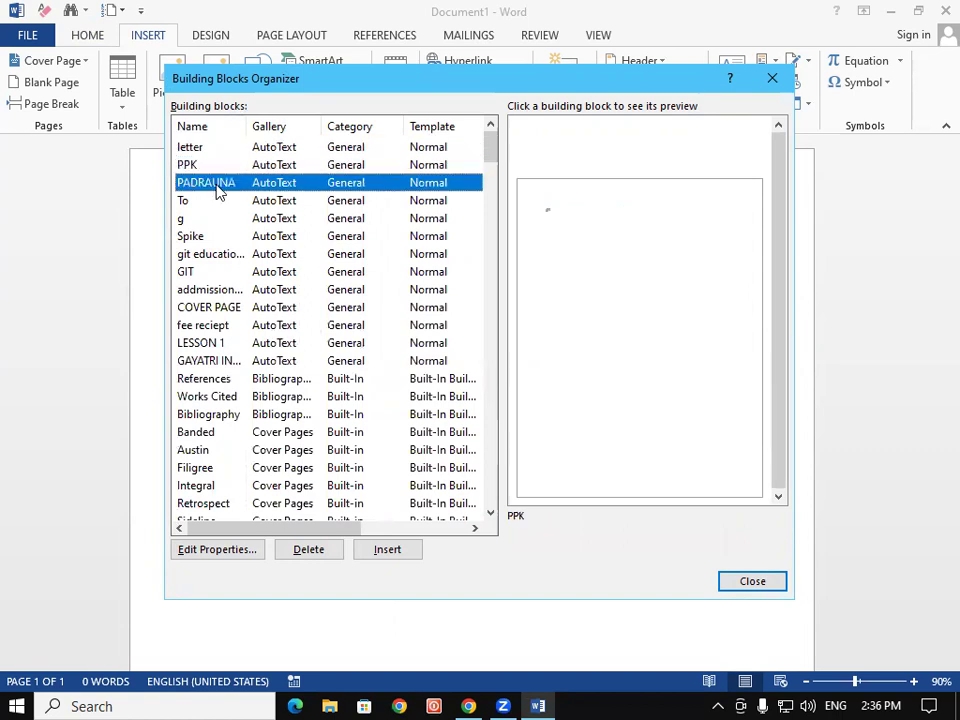
pyautogui.click(214, 200)
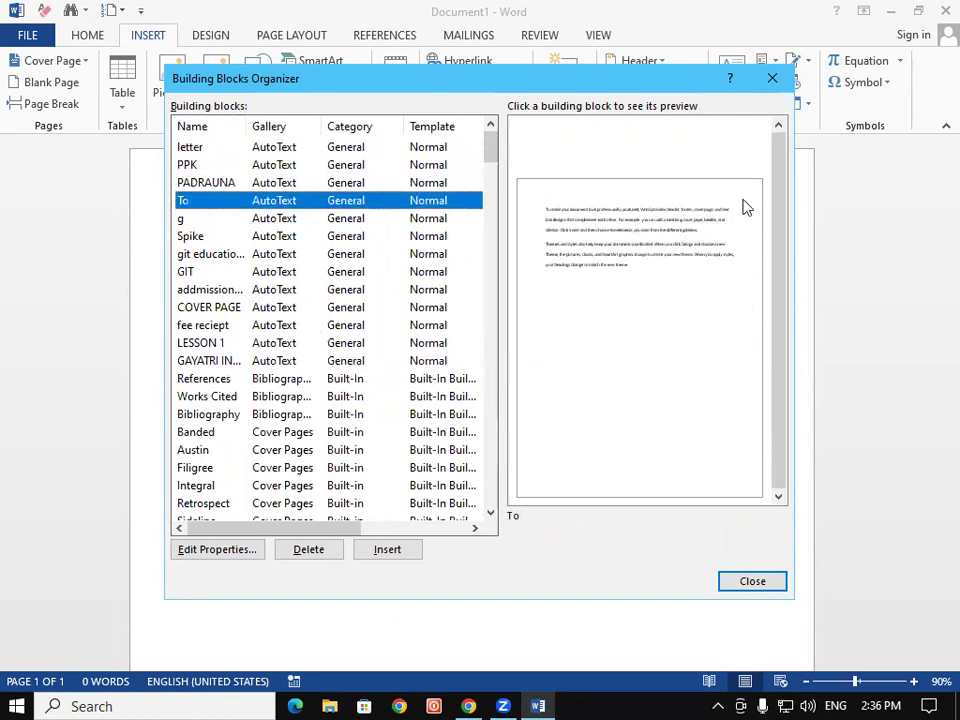
pyautogui.click(771, 79)
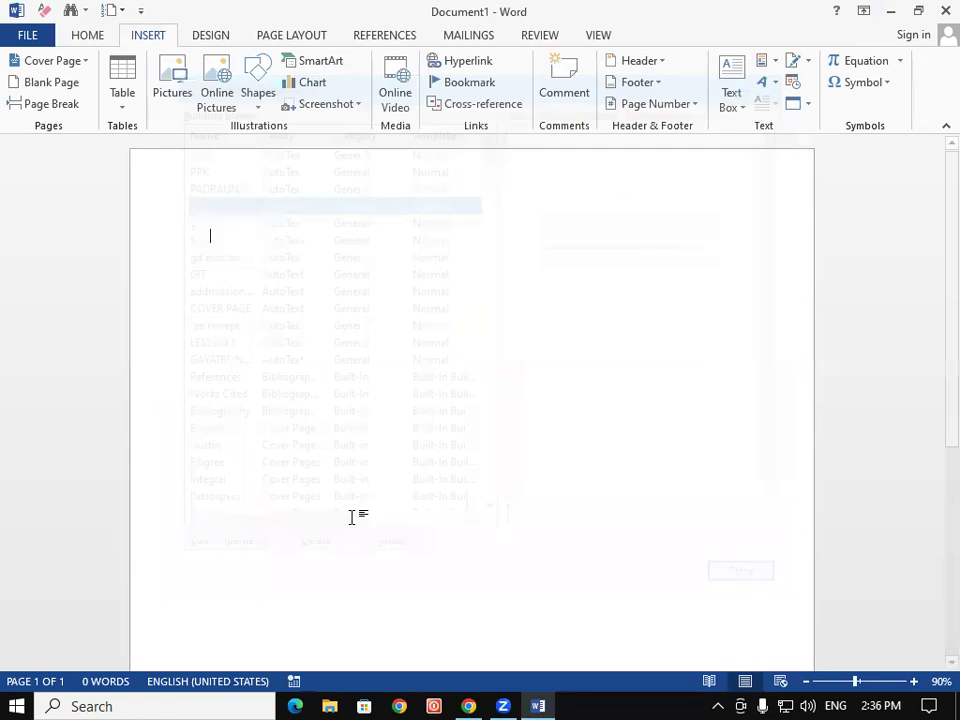
# Insert the 'fee reciept' AutoText entry into Document1 and return to the top of the form
pyautogui.click(765, 61)
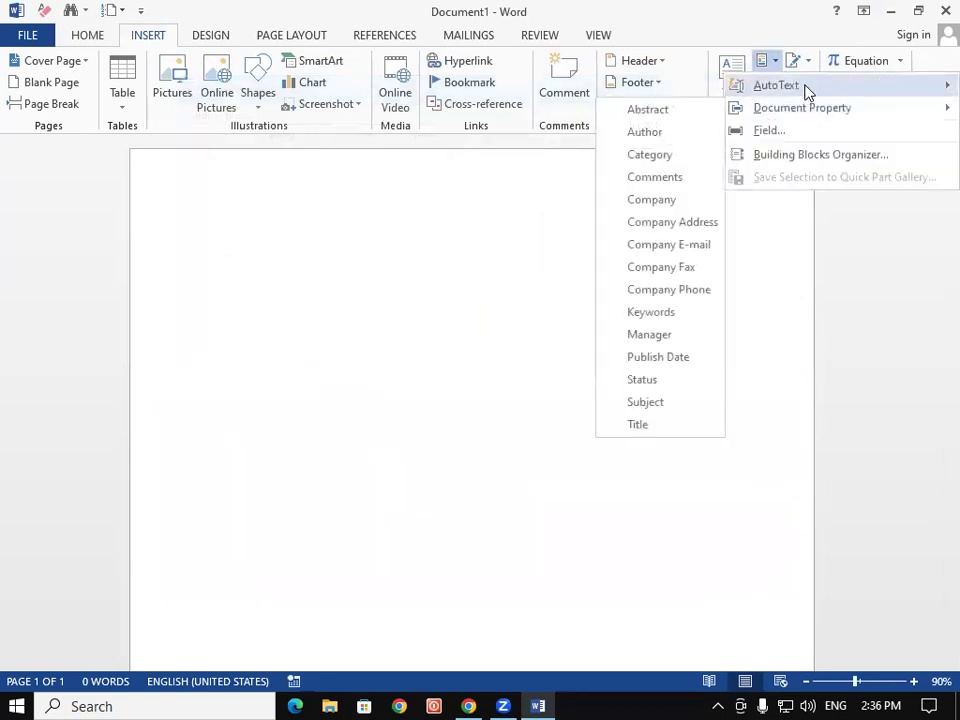
pyautogui.moveTo(806, 92)
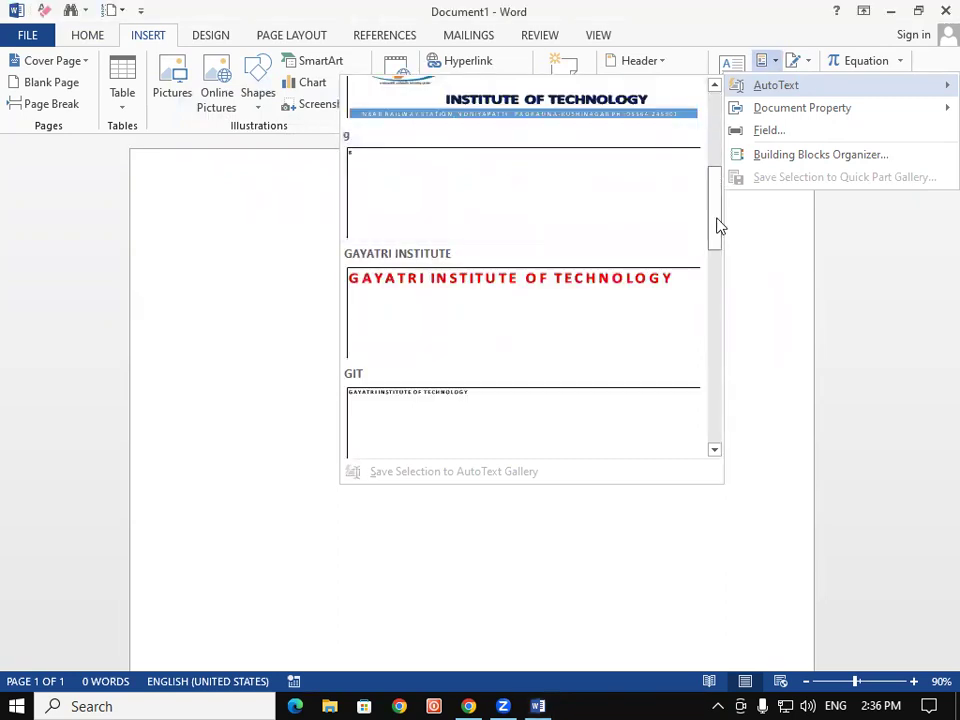
pyautogui.scroll(1, 716, 200)
pyautogui.scroll(2, 716, 172)
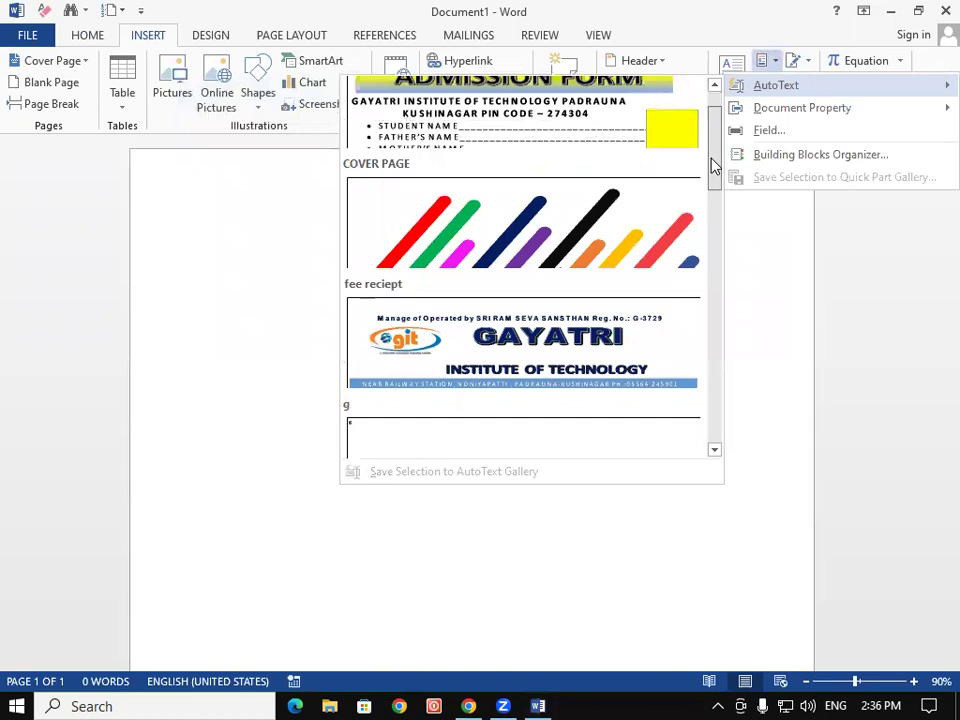
pyautogui.click(482, 352)
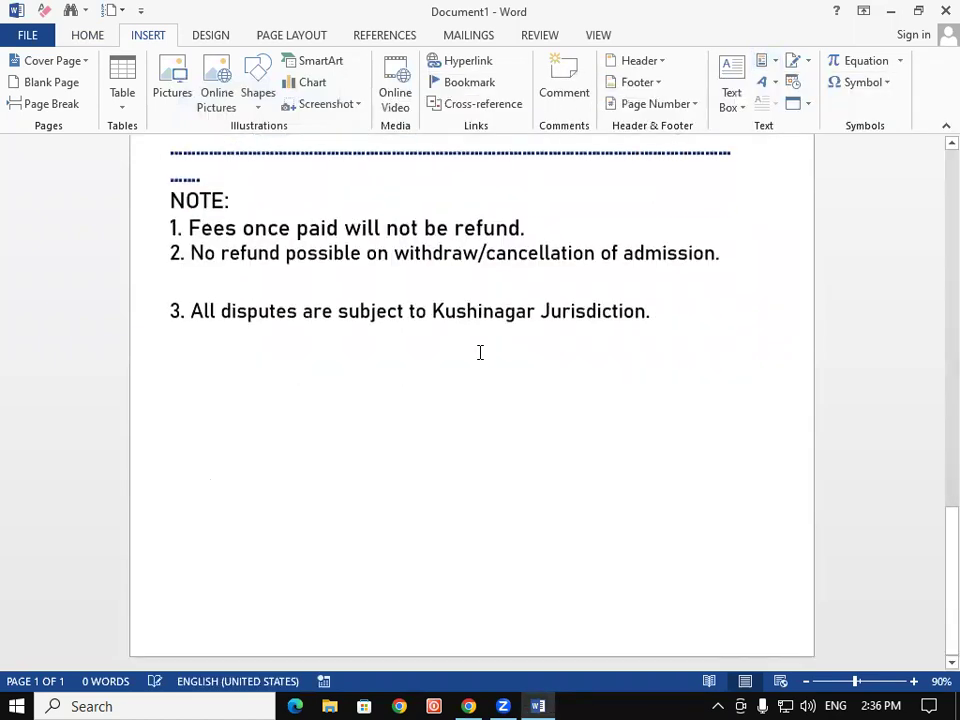
pyautogui.moveTo(934, 573); pyautogui.dragTo(934, 150)
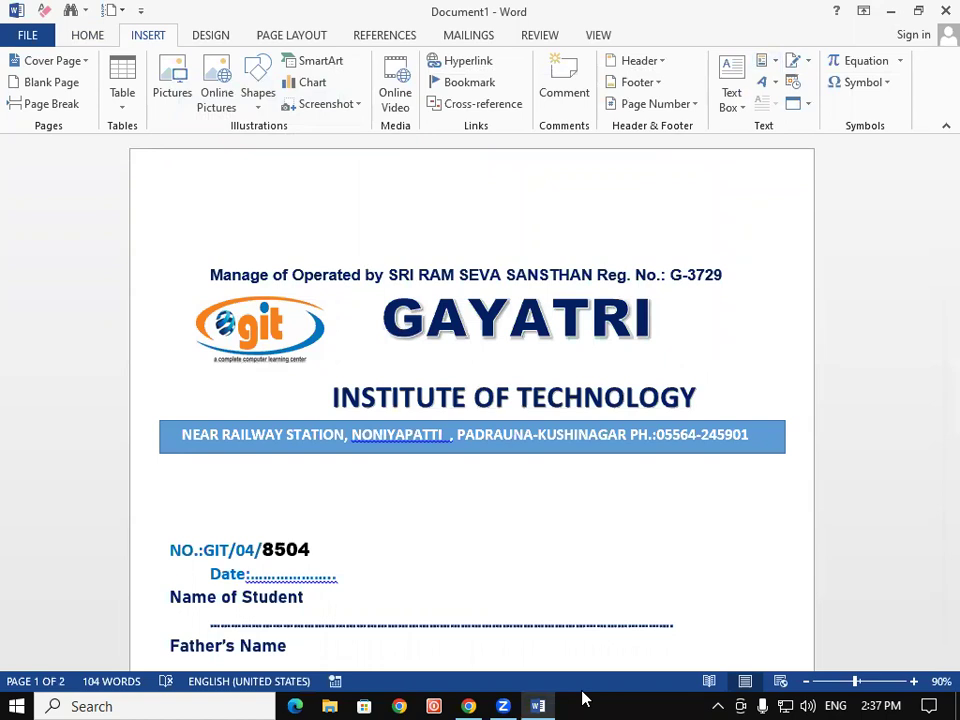
# Create Document2 and insert the 'fee reciept' block from the Building Blocks Organizer
pyautogui.hotkey('ctrl', 'n')
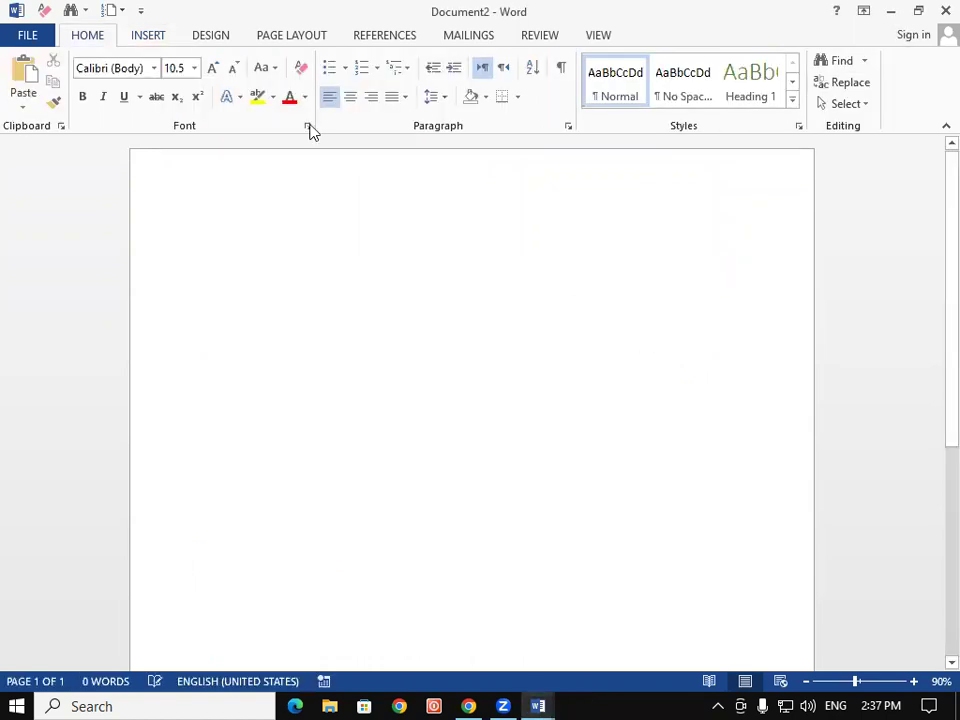
pyautogui.click(151, 38)
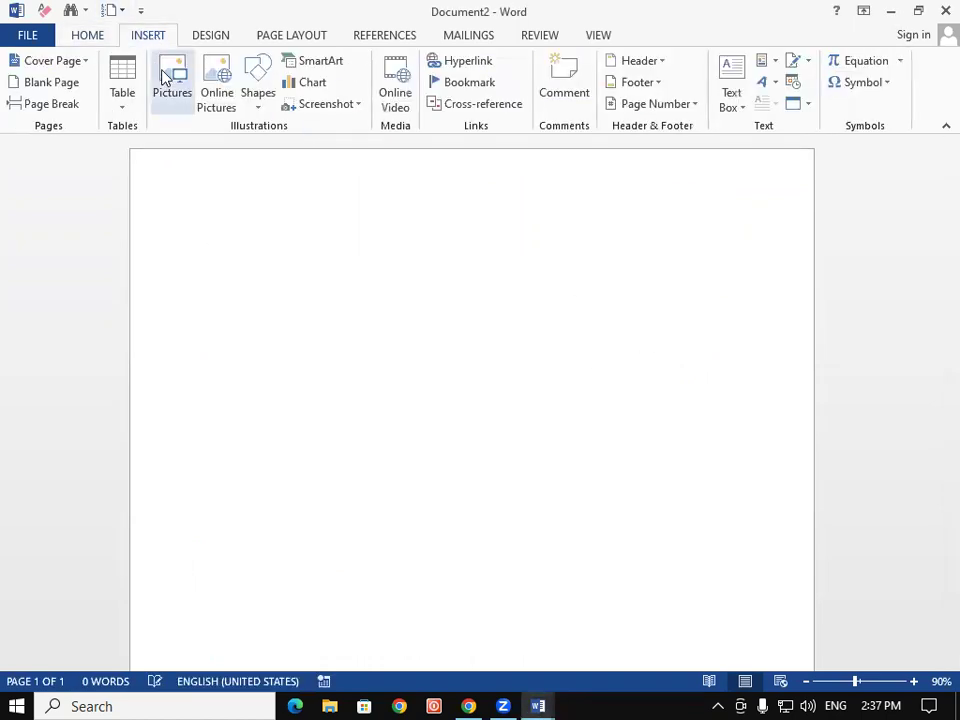
pyautogui.click(774, 62)
pyautogui.click(806, 158)
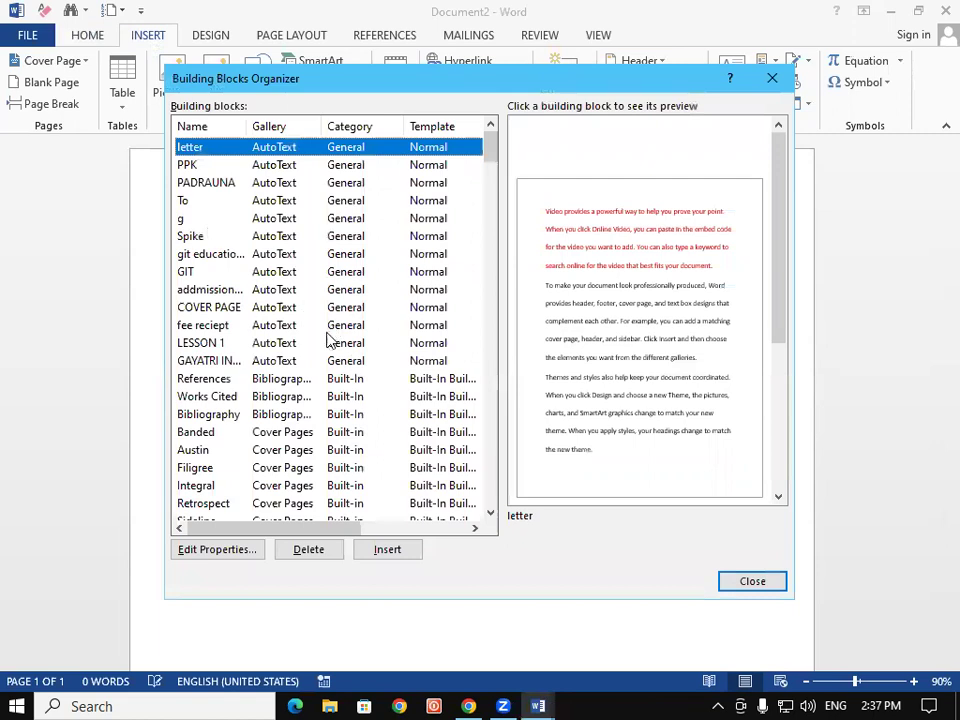
pyautogui.moveTo(490, 150); pyautogui.dragTo(452, 134)
pyautogui.click(219, 186)
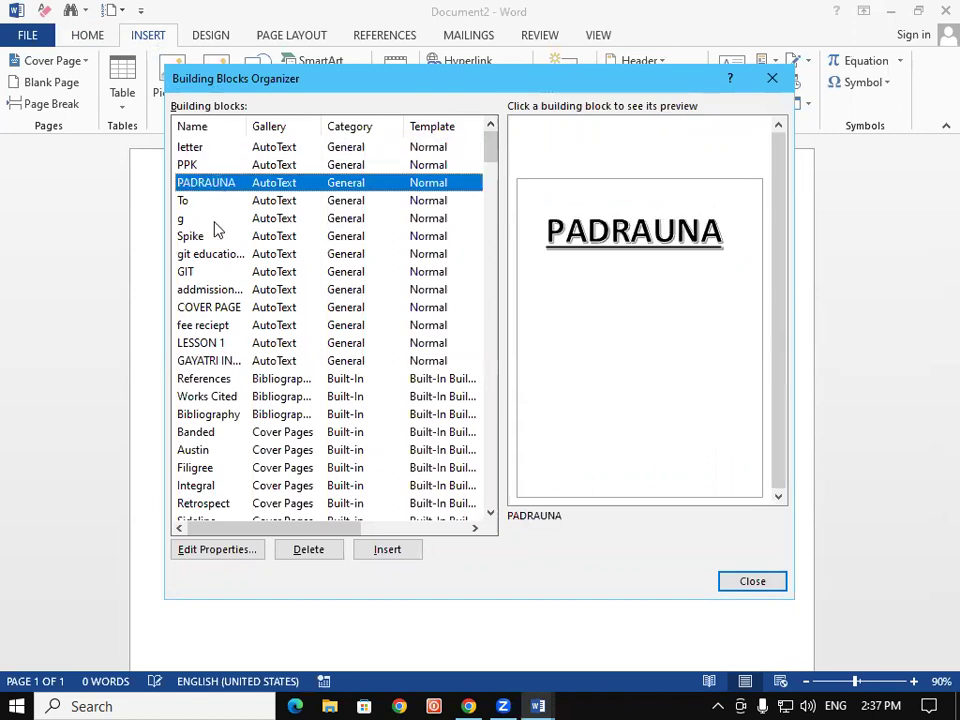
pyautogui.click(211, 254)
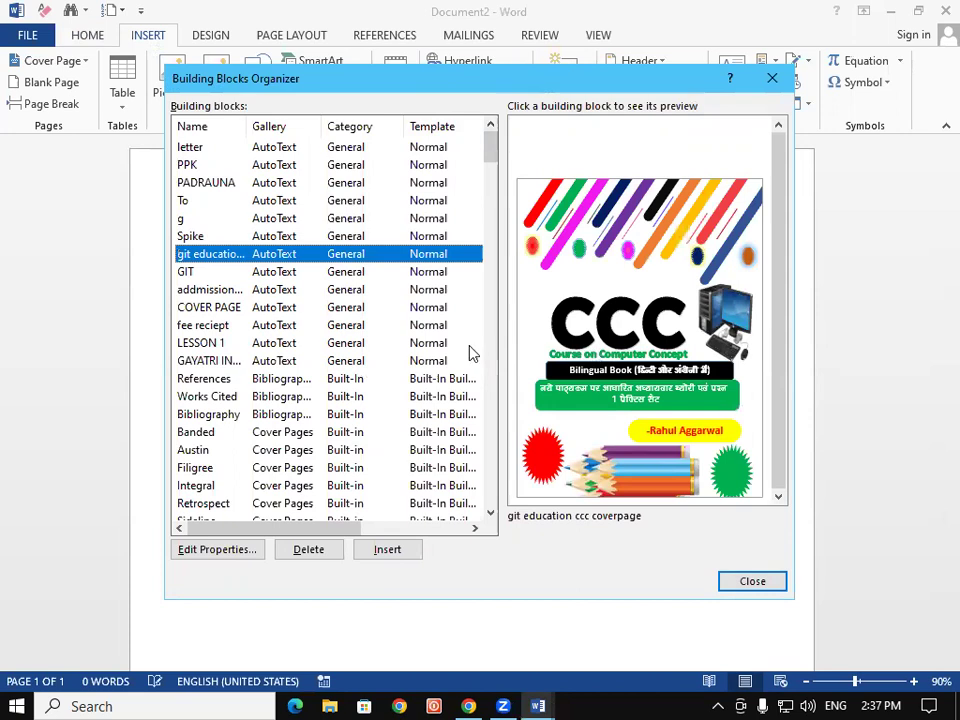
pyautogui.click(189, 330)
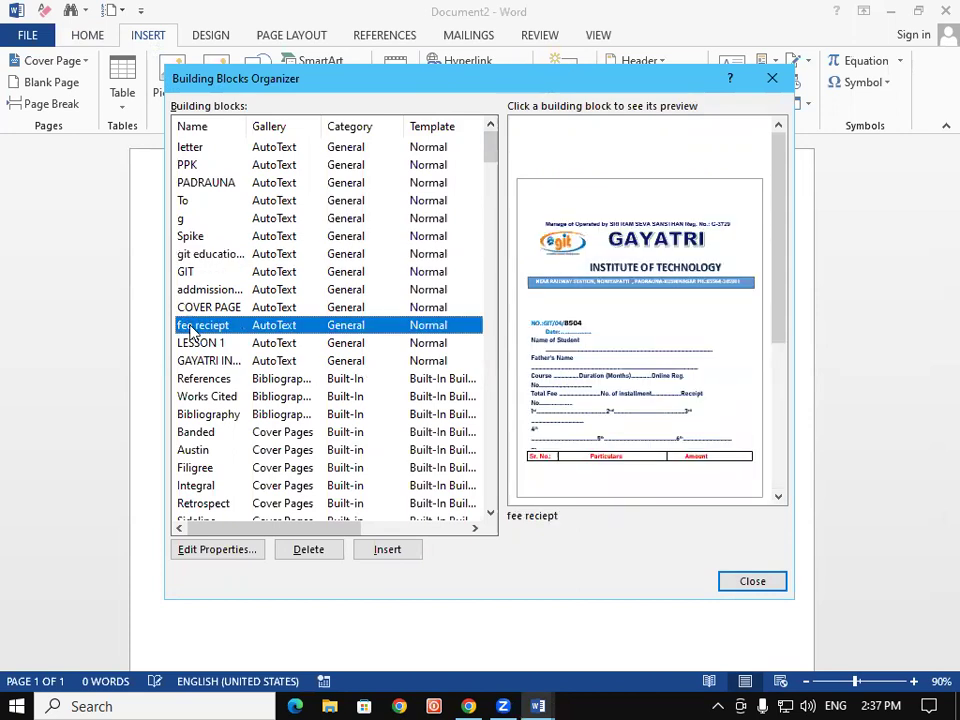
pyautogui.click(387, 550)
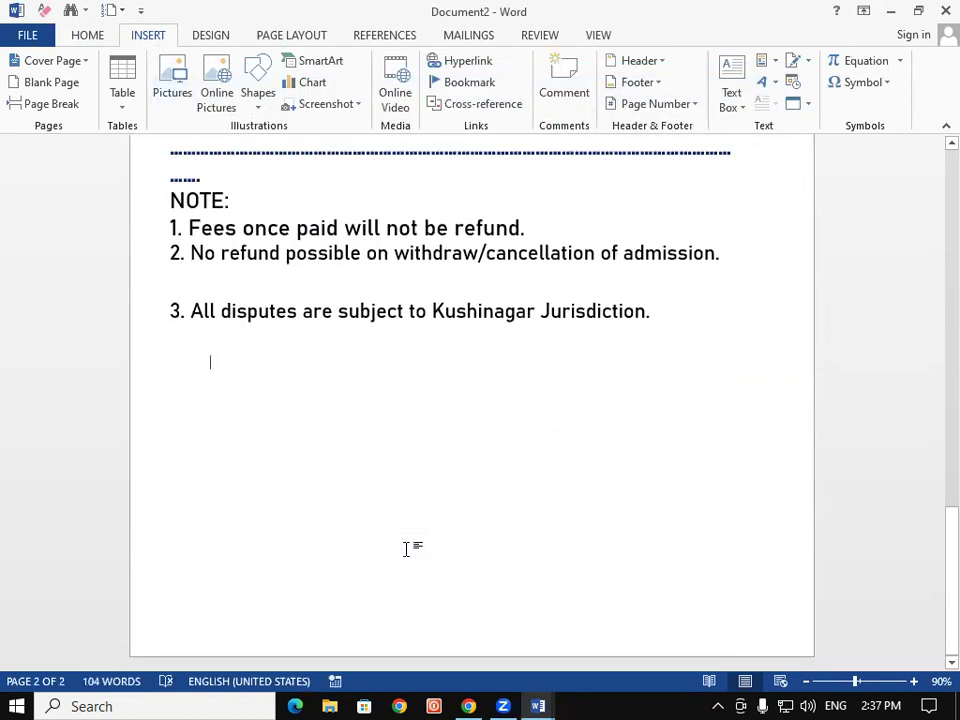
pyautogui.scroll(1, 768, 152)
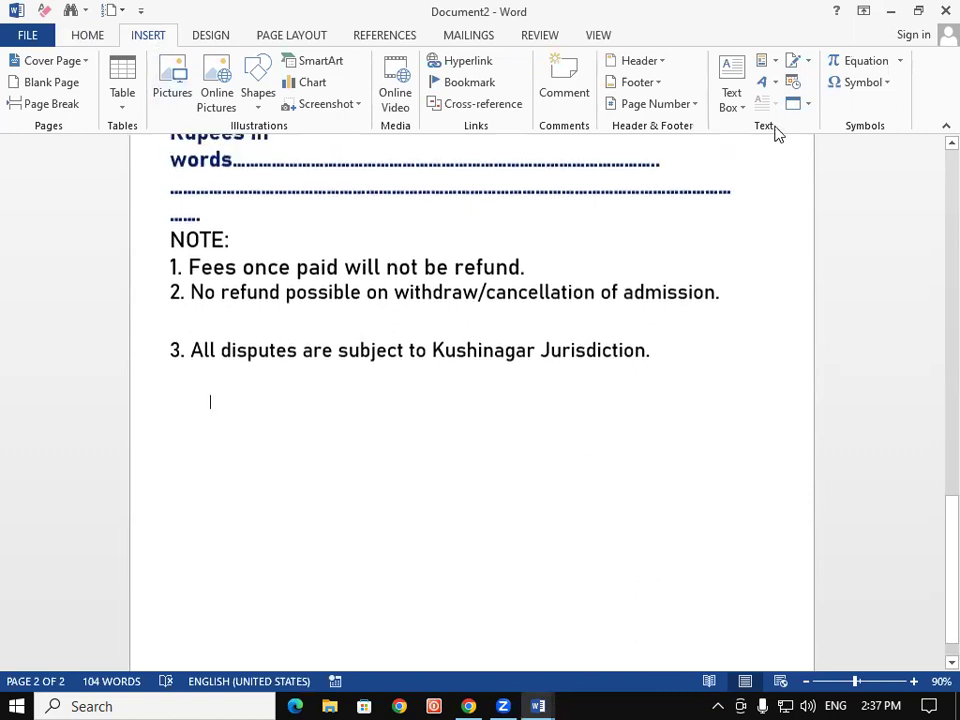
pyautogui.click(765, 62)
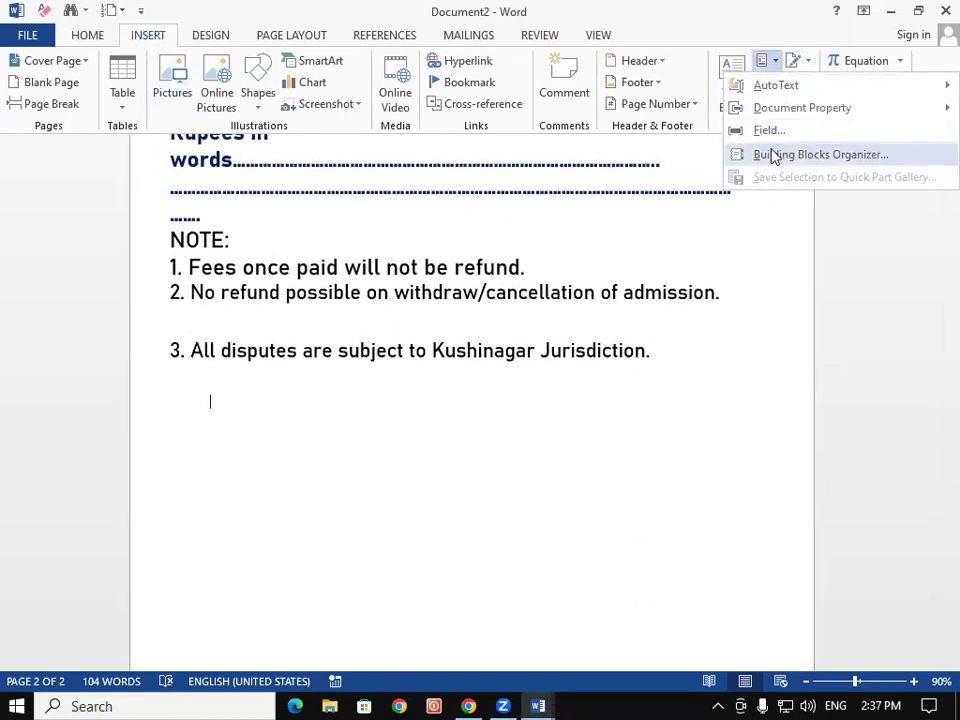
pyautogui.moveTo(788, 93)
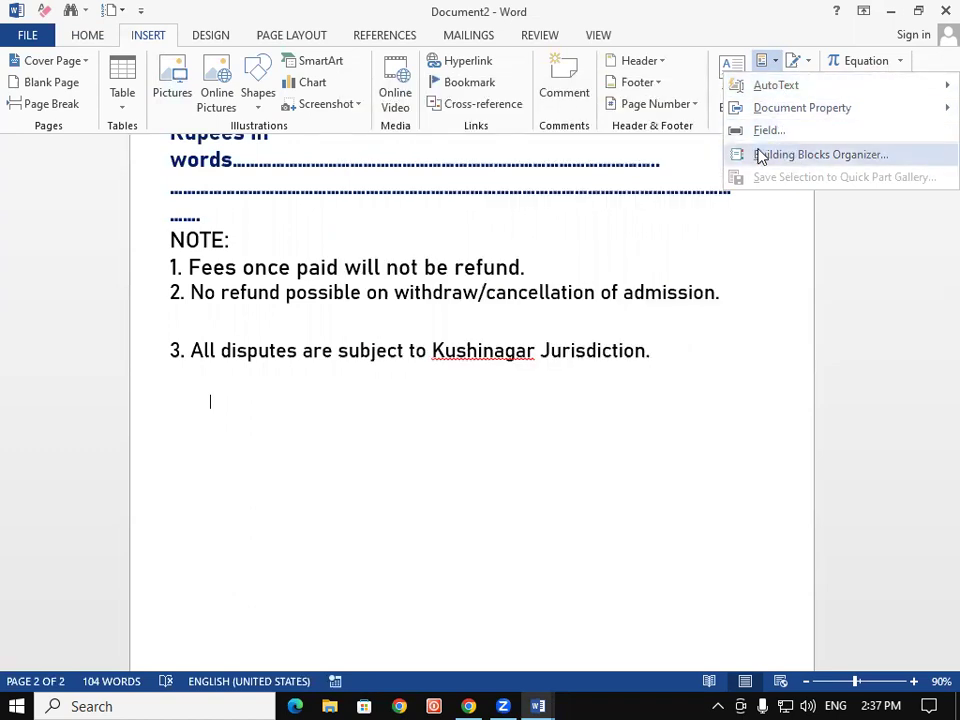
pyautogui.click(760, 157)
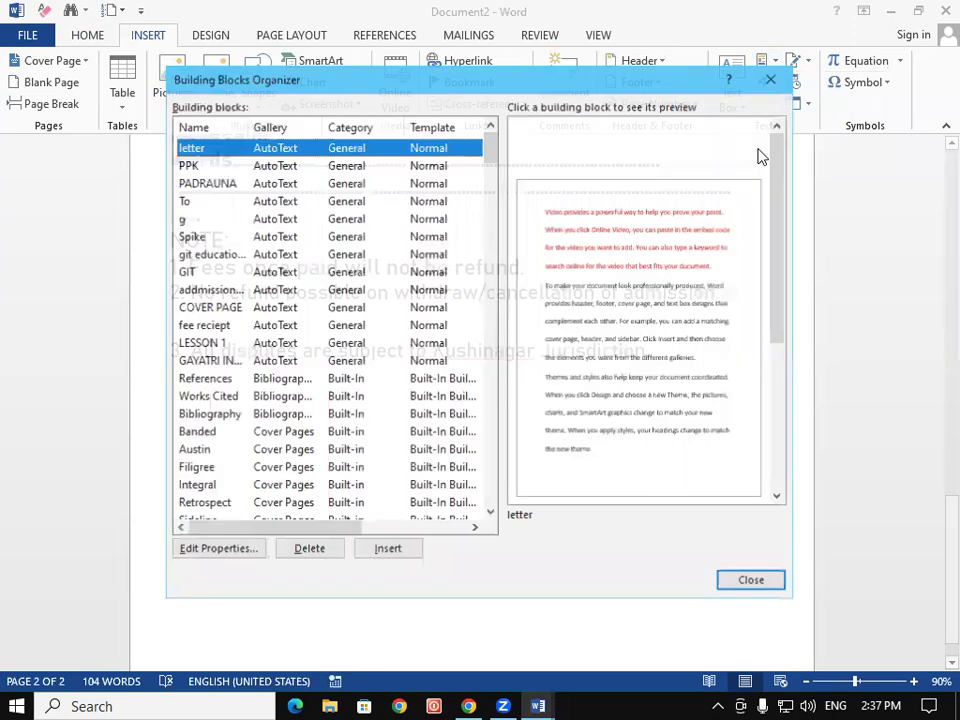
pyautogui.click(220, 306)
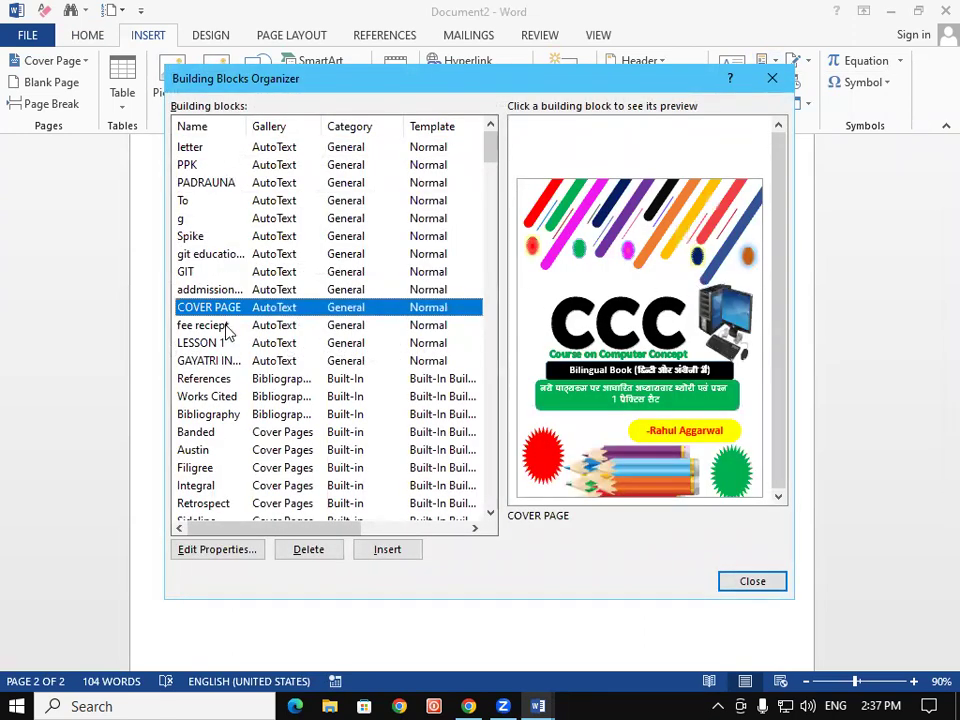
pyautogui.click(225, 290)
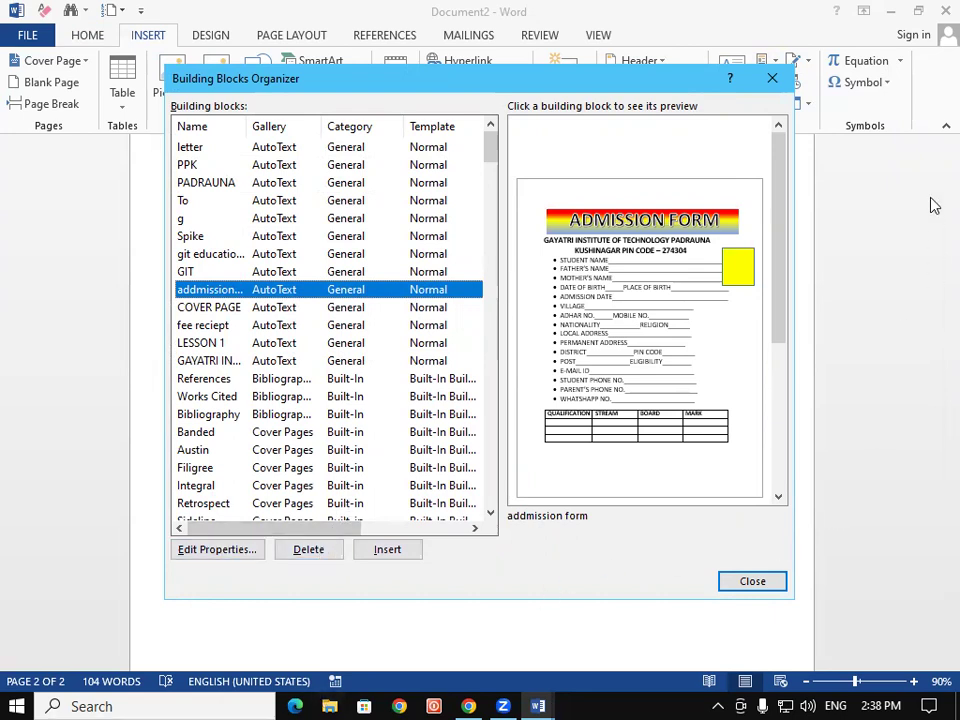
pyautogui.click(773, 78)
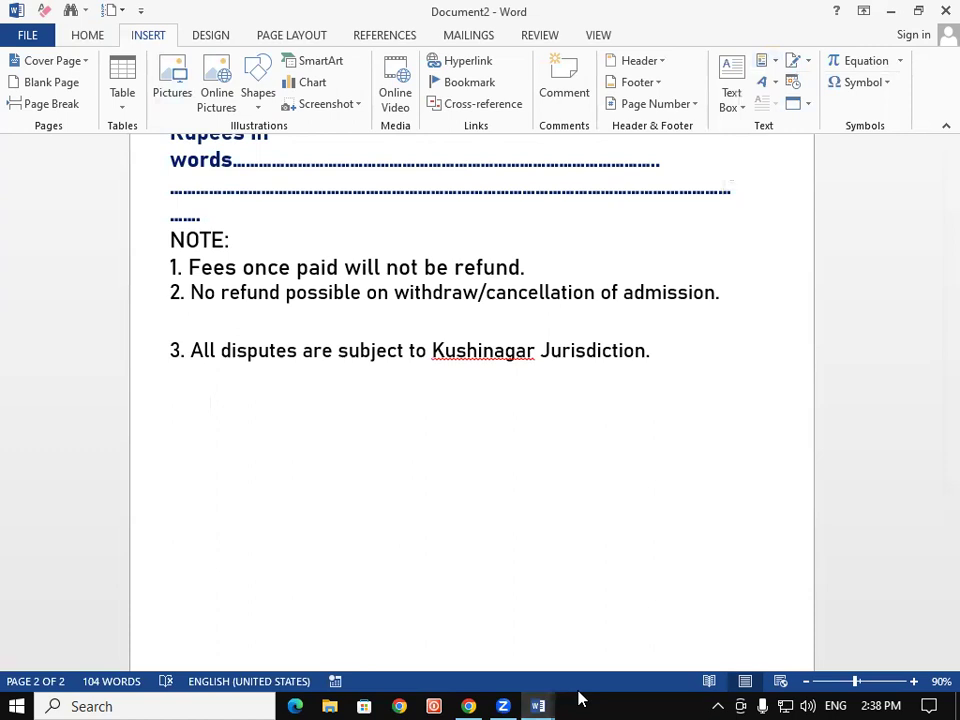
pyautogui.click(770, 66)
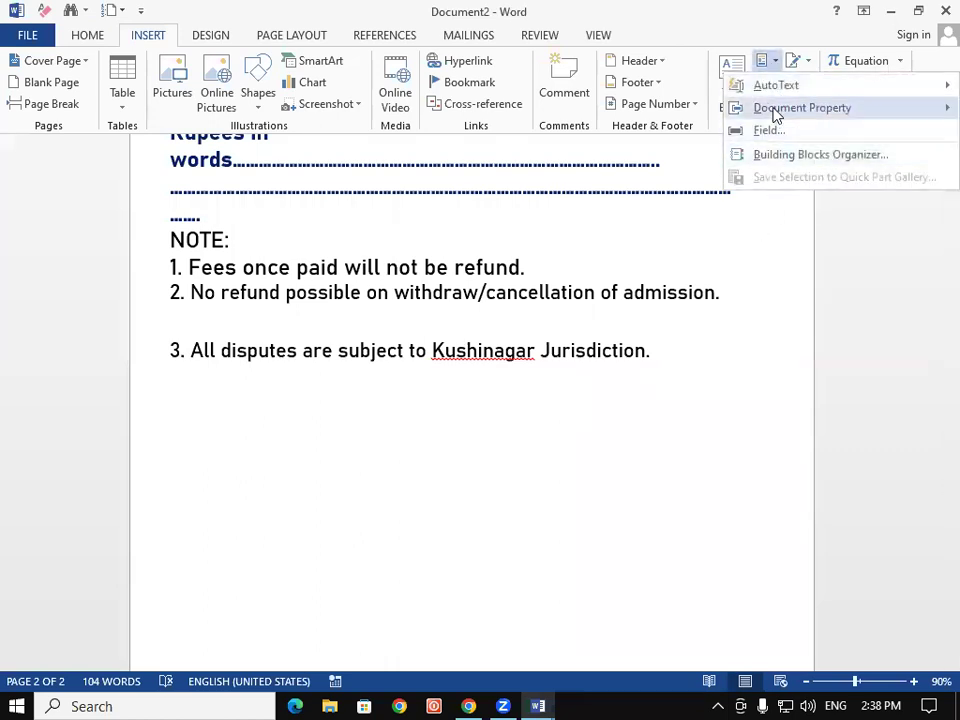
pyautogui.click(761, 316)
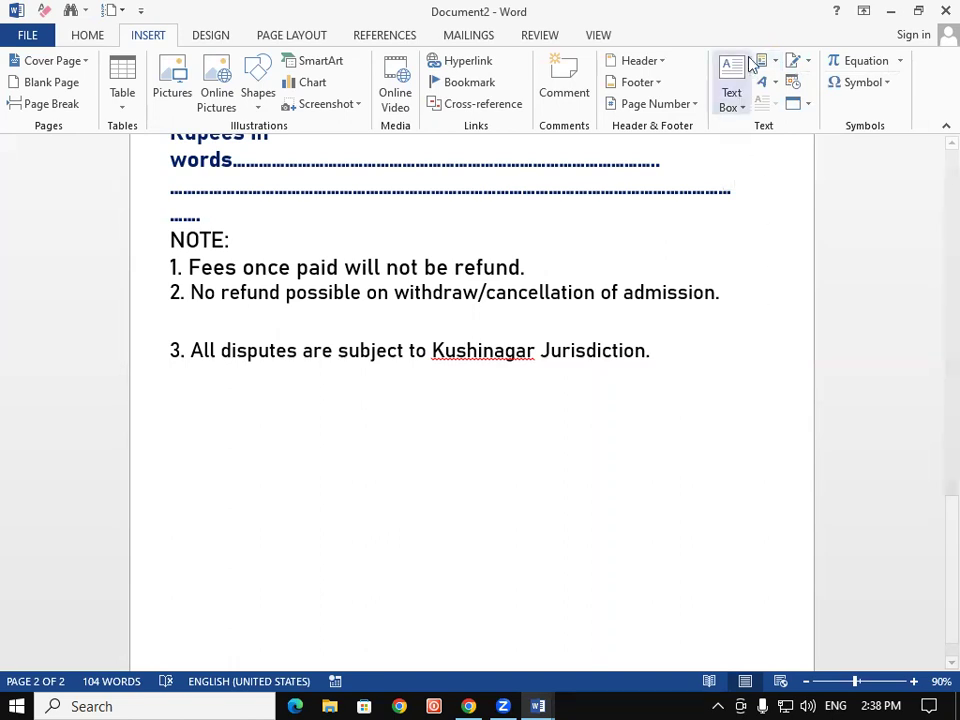
pyautogui.click(766, 84)
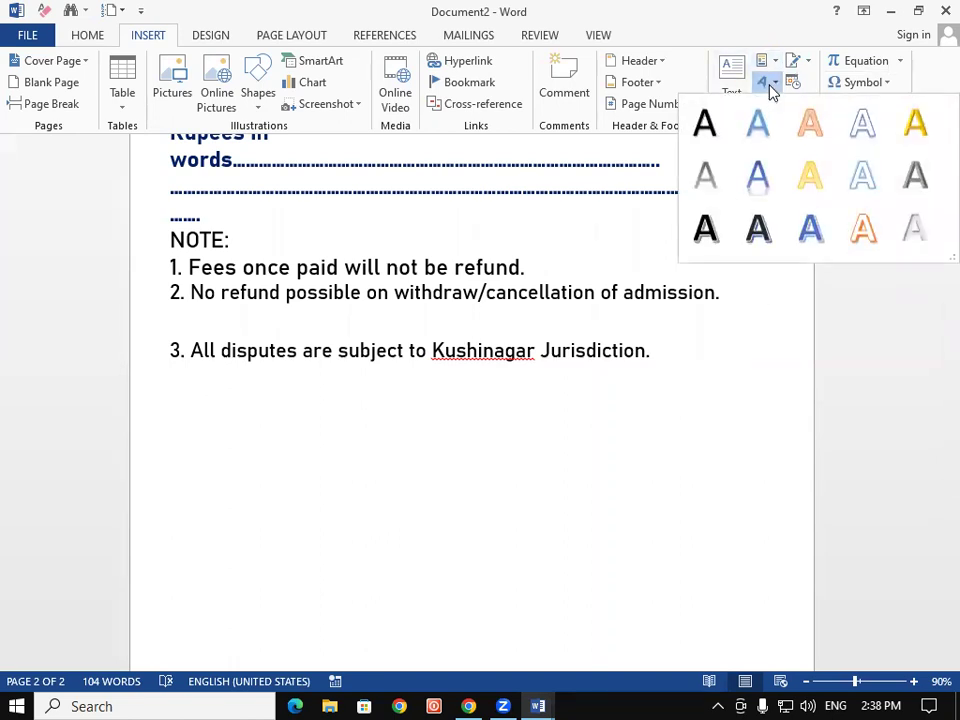
pyautogui.click(707, 441)
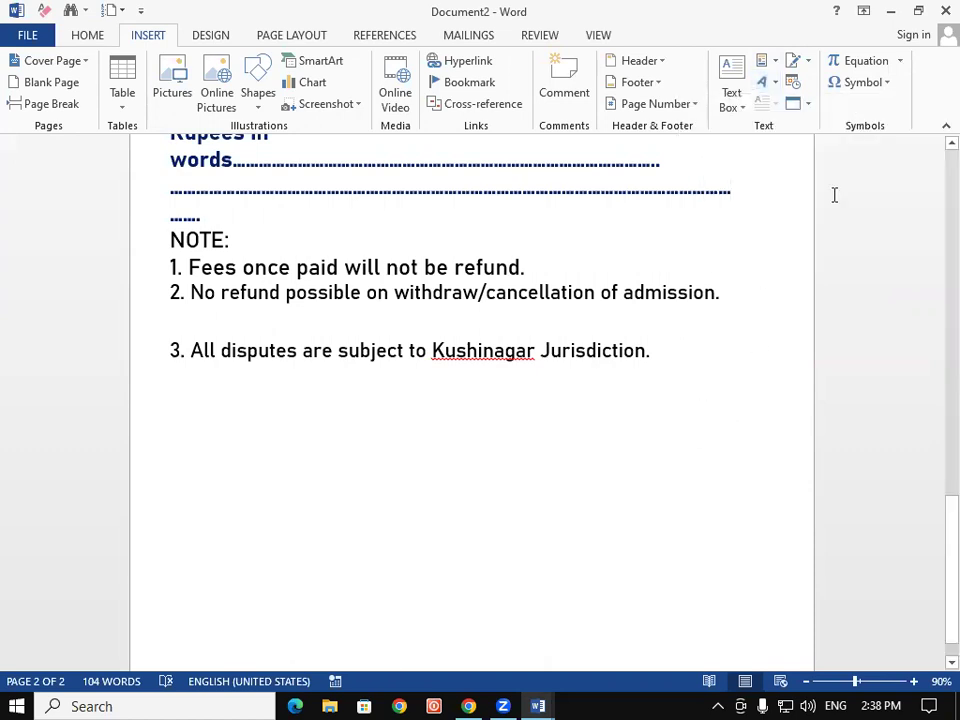
pyautogui.click(938, 9)
# Close Document2 and Document1 without saving, then relaunch Word with winword from Run
pyautogui.click(488, 397)
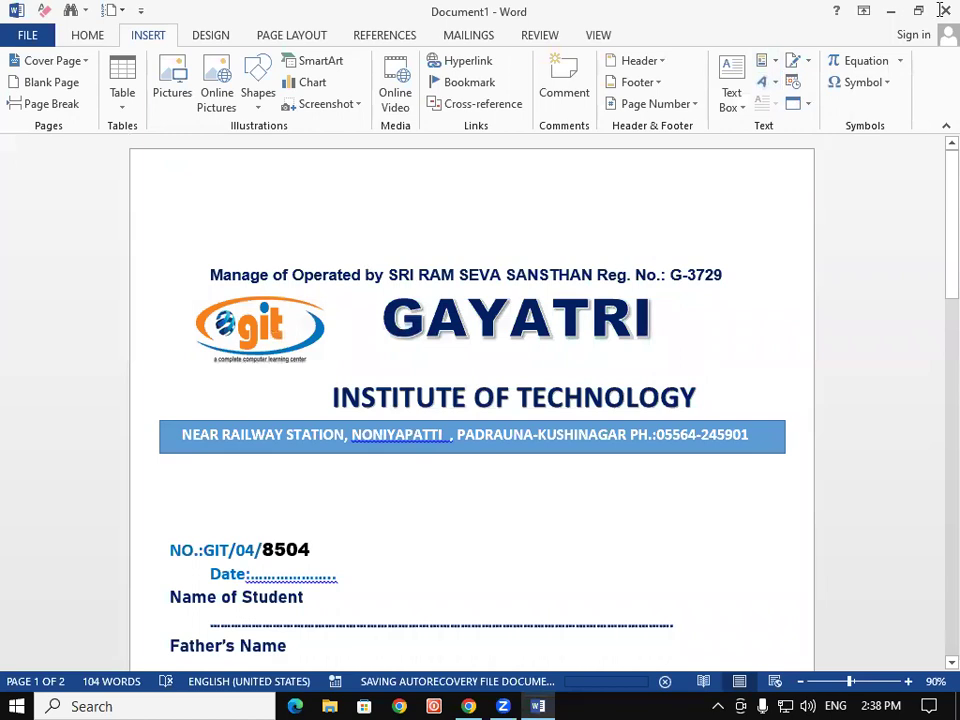
pyautogui.click(943, 10)
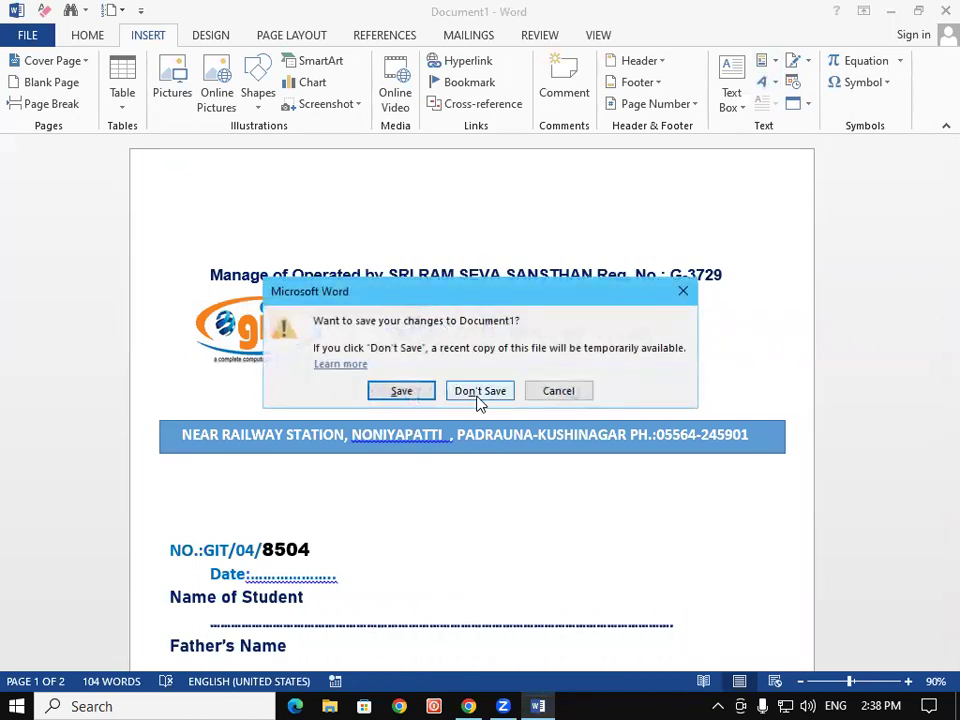
pyautogui.click(480, 391)
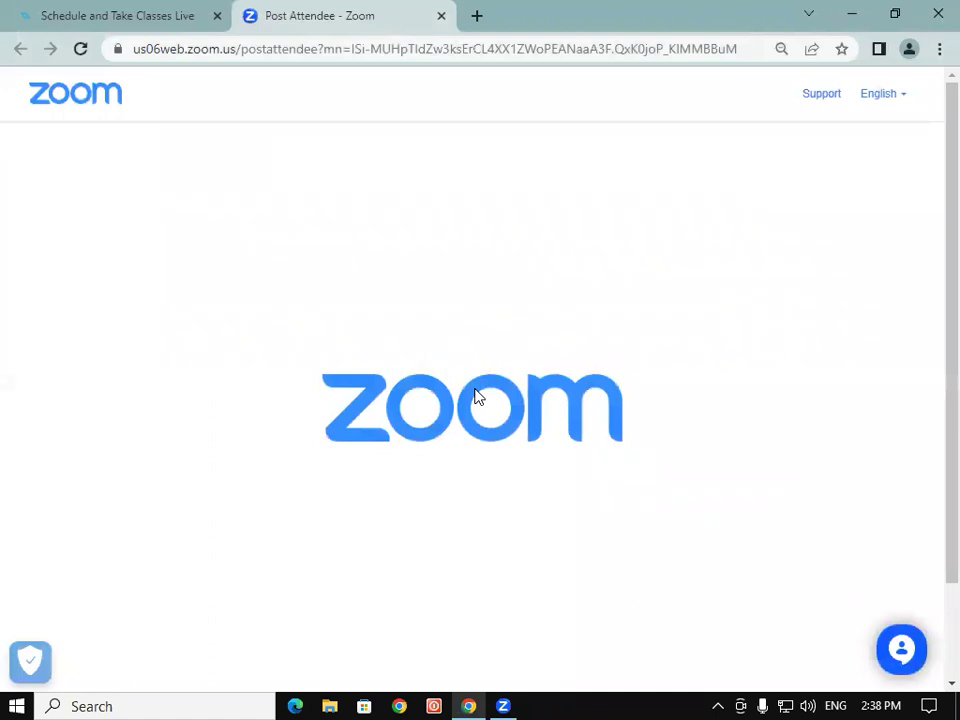
pyautogui.press('super+r')
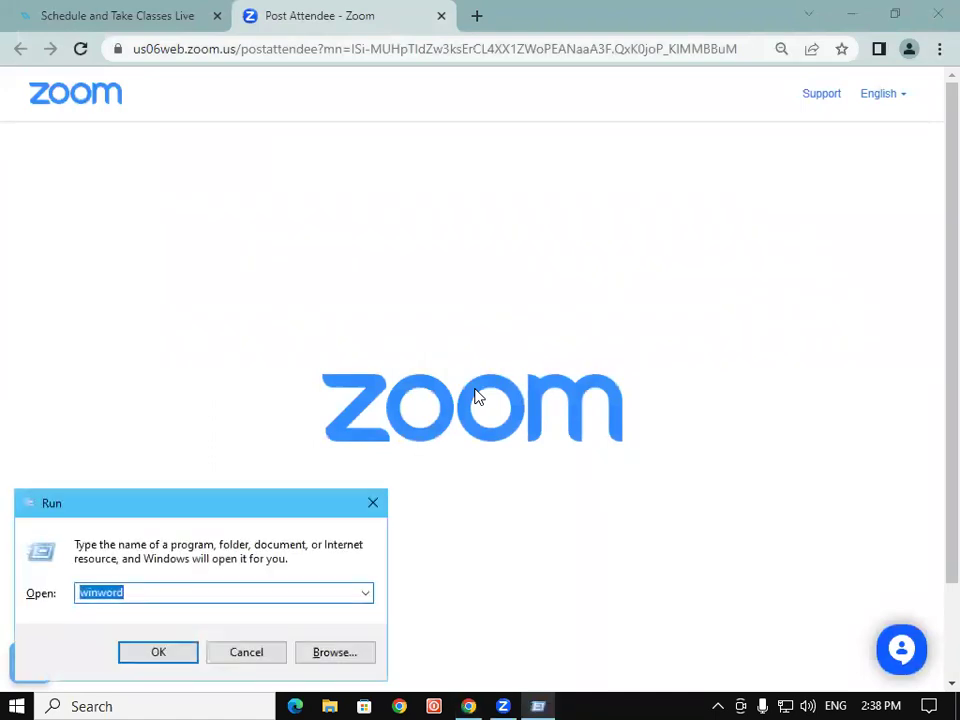
pyautogui.press('Return')
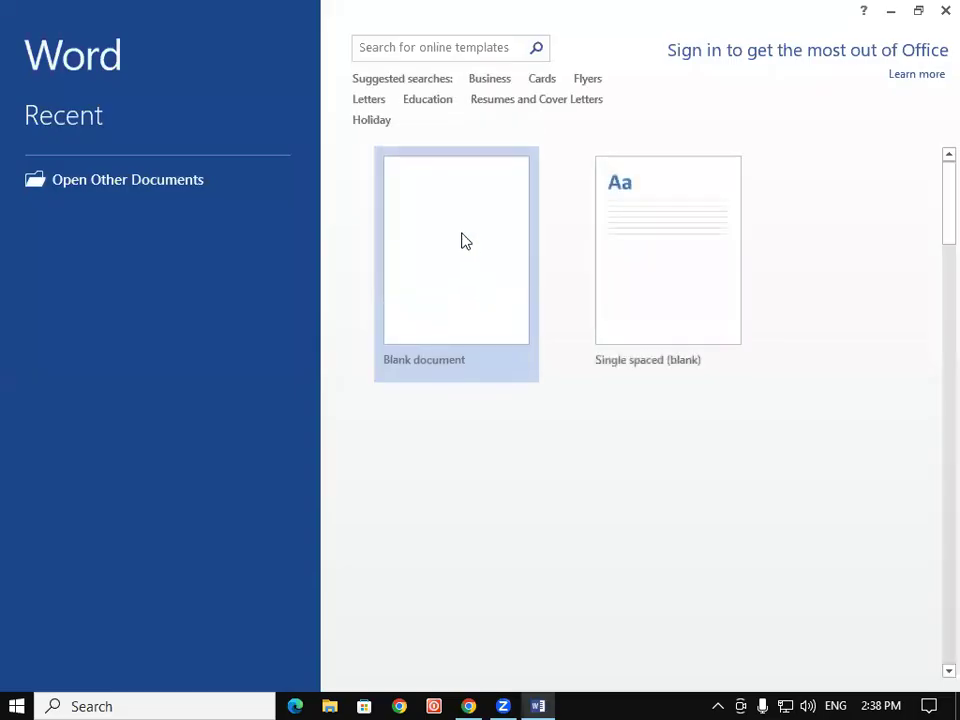
# Start a blank document and insert a first-style WordArt box, clearing its placeholder text
pyautogui.click(461, 229)
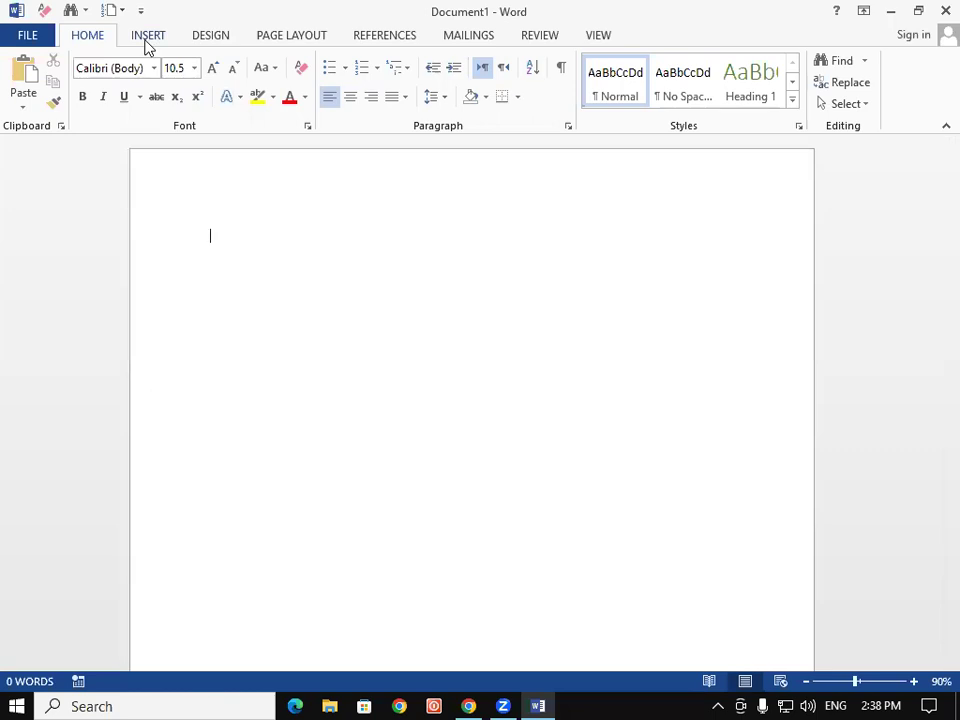
pyautogui.click(146, 40)
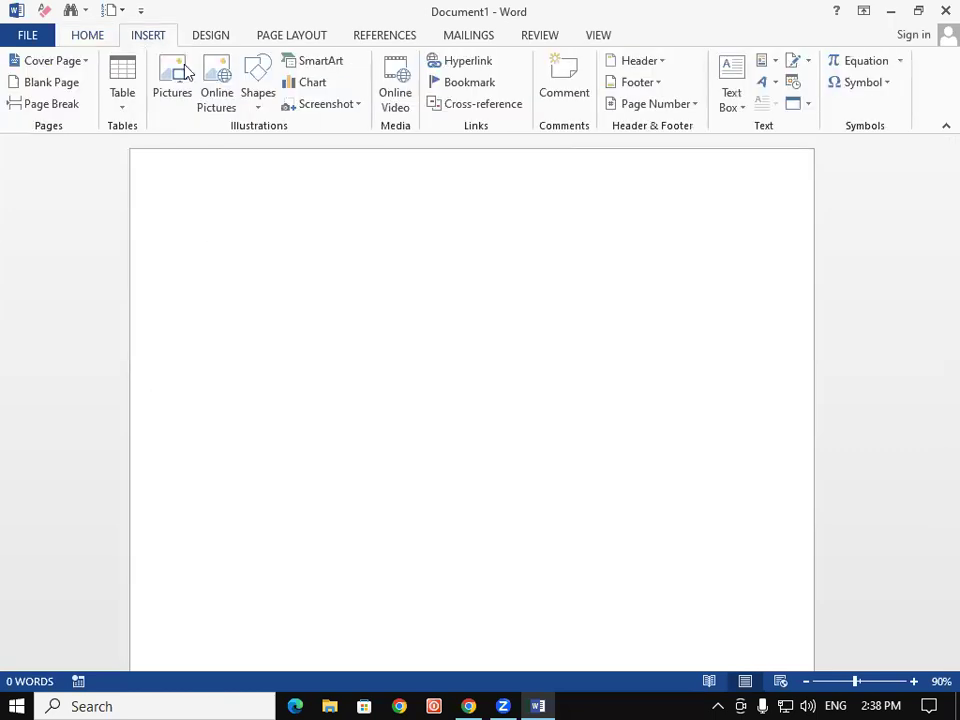
pyautogui.click(773, 87)
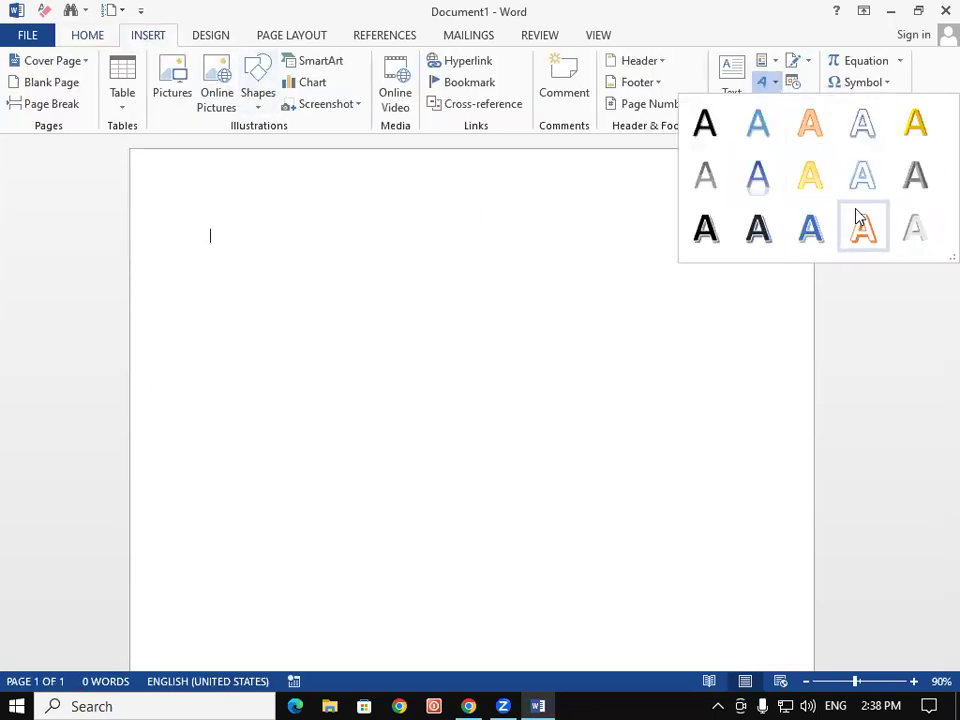
pyautogui.click(709, 137)
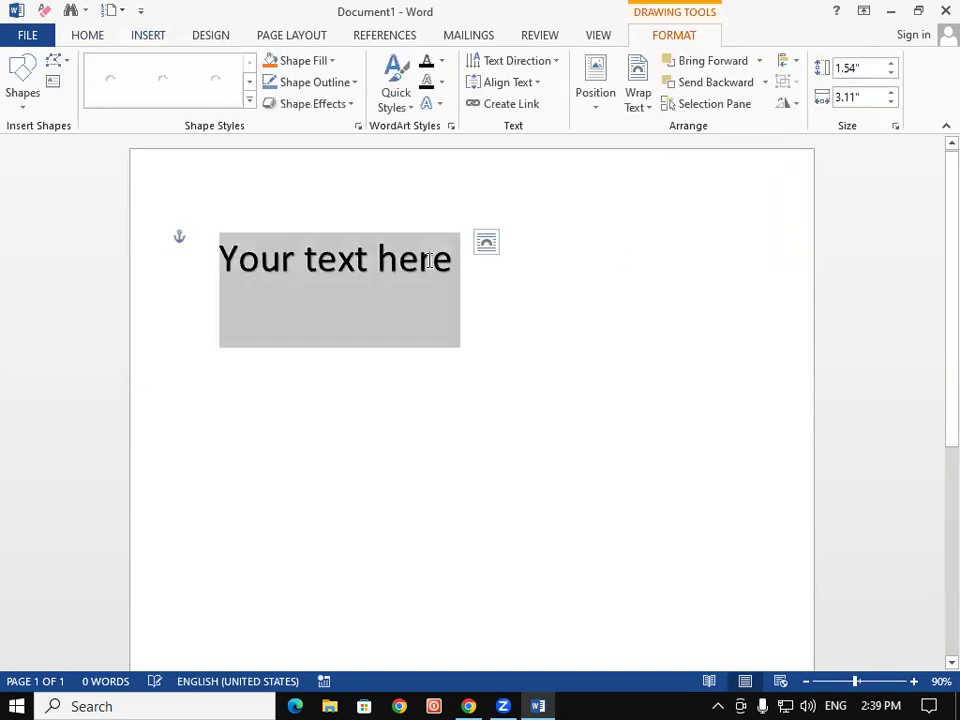
pyautogui.click(437, 260)
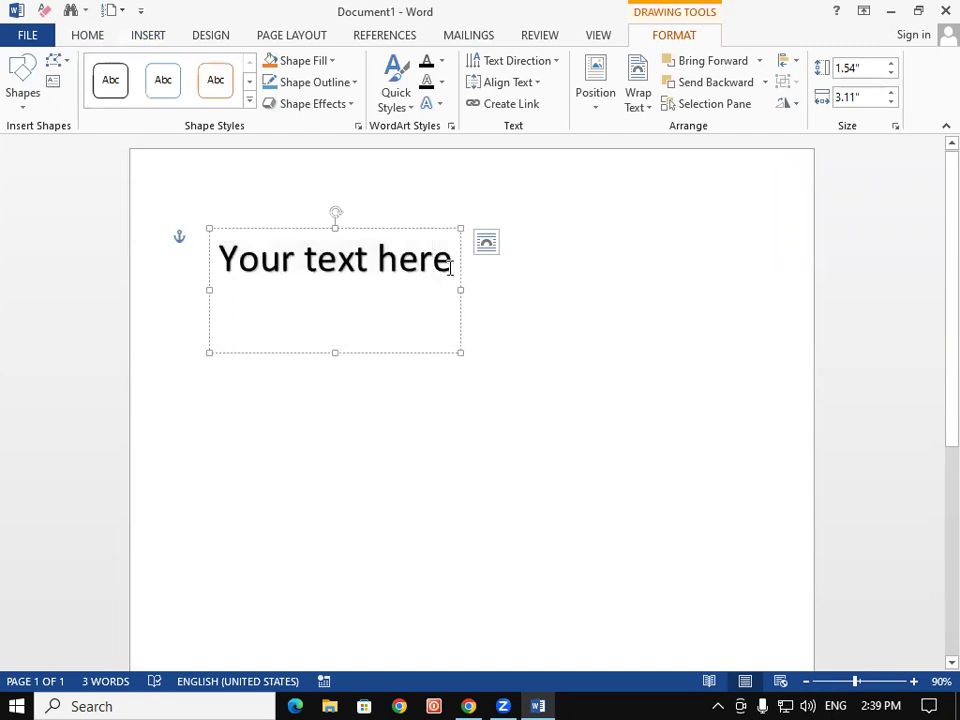
pyautogui.press('BackSpace')
pyautogui.press('BackSpace')
pyautogui.press('BackSpace')
pyautogui.press('BackSpace')
pyautogui.press('BackSpace')
pyautogui.press('BackSpace')
pyautogui.press('BackSpace')
pyautogui.press('BackSpace')
pyautogui.press('BackSpace')
pyautogui.press('BackSpace')
pyautogui.press('BackSpace')
pyautogui.press('BackSpace')
pyautogui.press('BackSpace')
pyautogui.press('BackSpace')
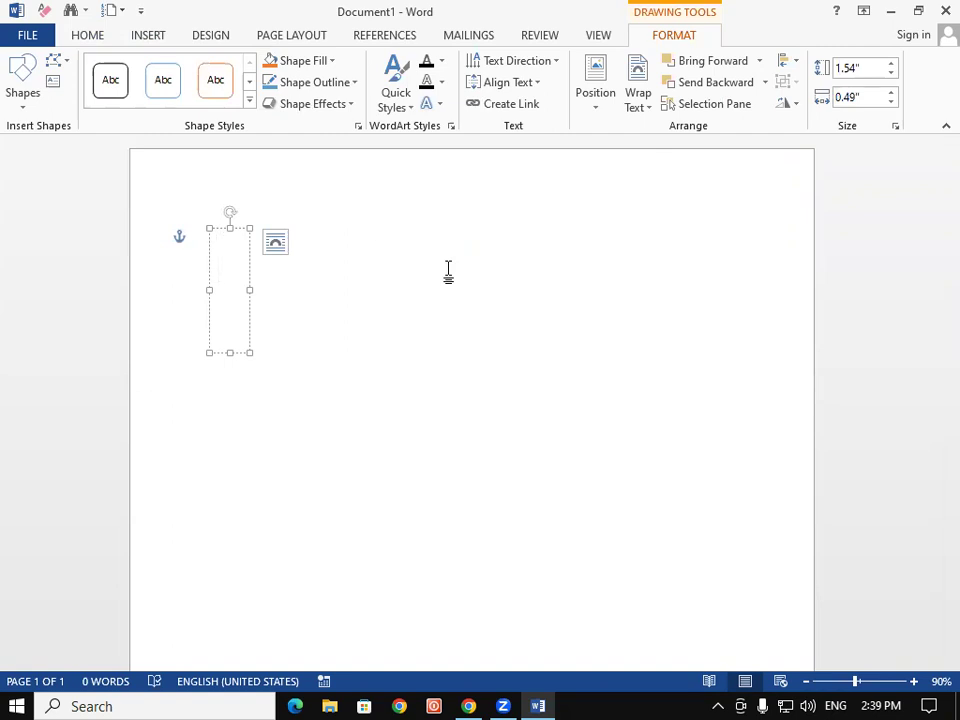
# Type 'GAYATRI COMPUTER PADRAUNA' into the WordArt box and select all of it
pyautogui.write('GAYA')
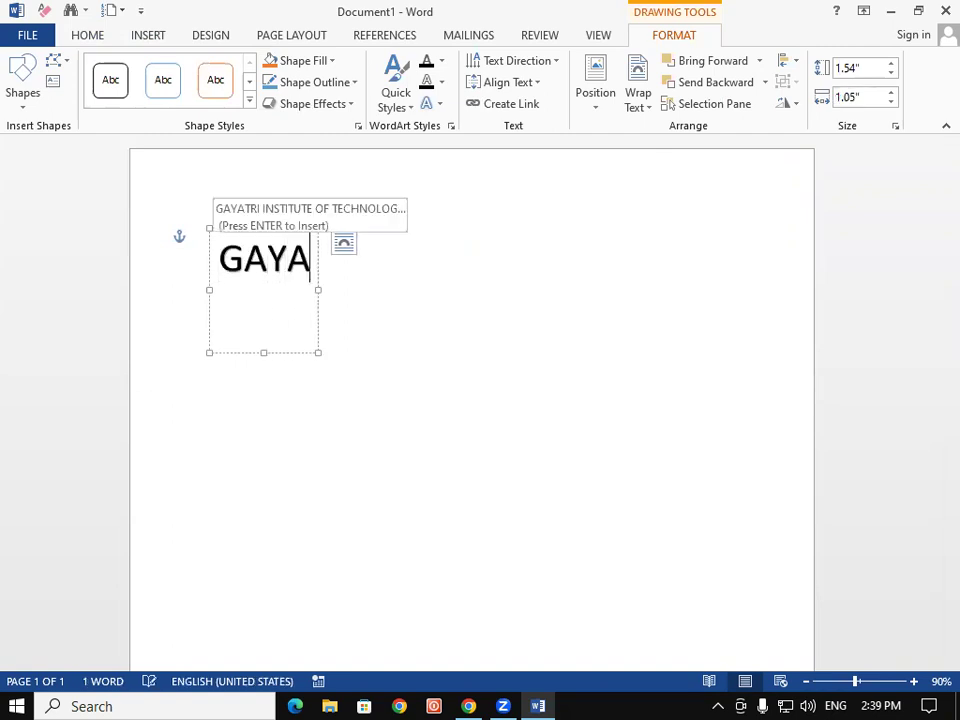
pyautogui.click(326, 229)
pyautogui.click(313, 252)
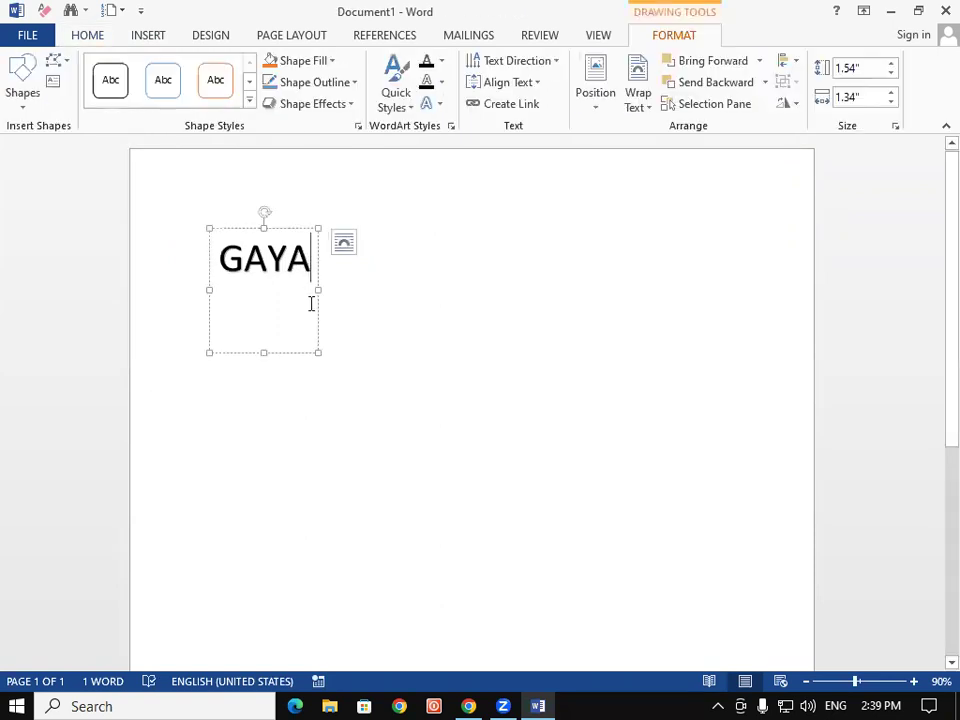
pyautogui.write('TRI')
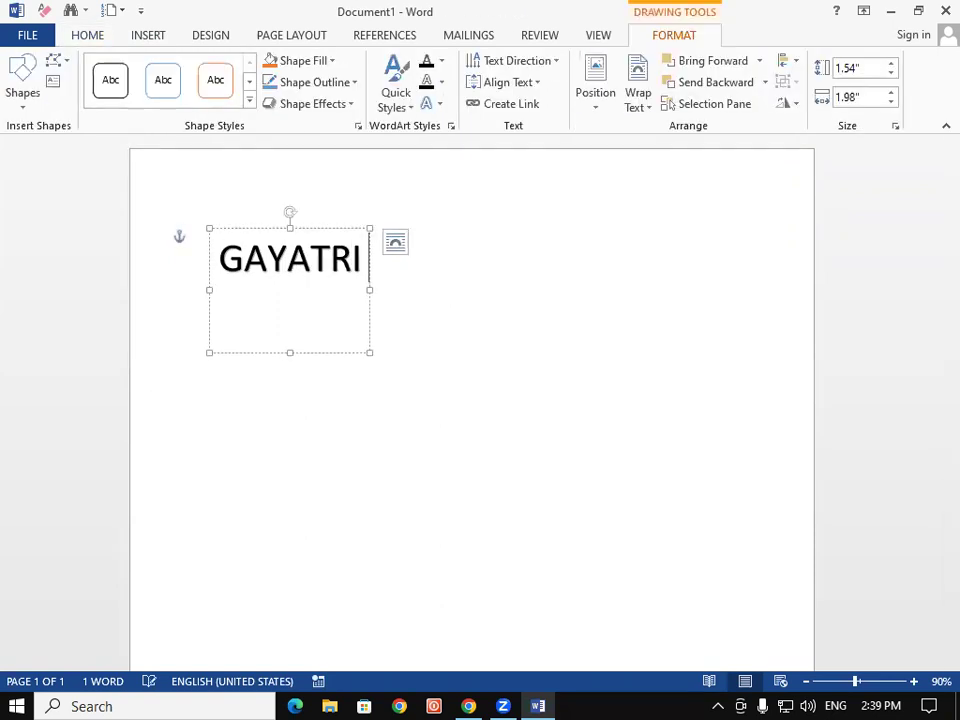
pyautogui.write(' CO')
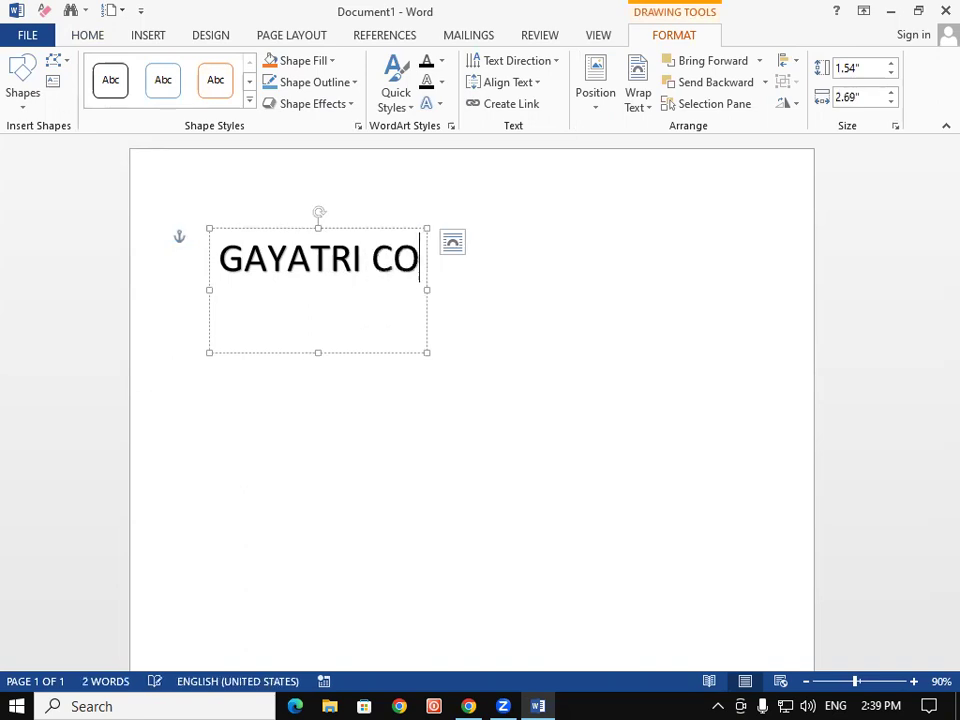
pyautogui.write('MPUTER')
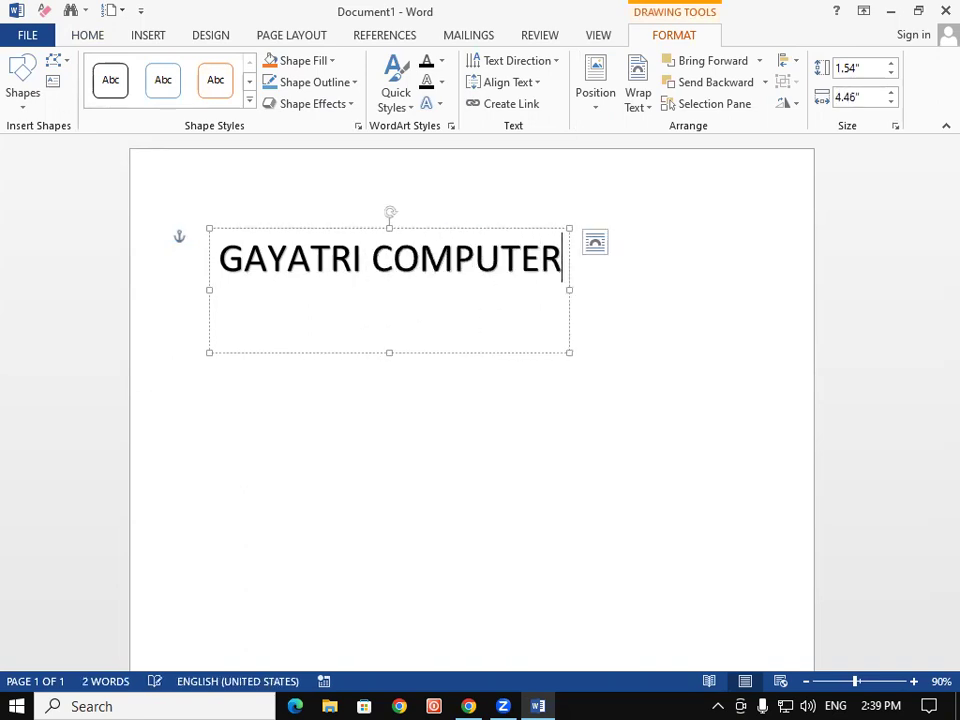
pyautogui.write(' PADRAUNA')
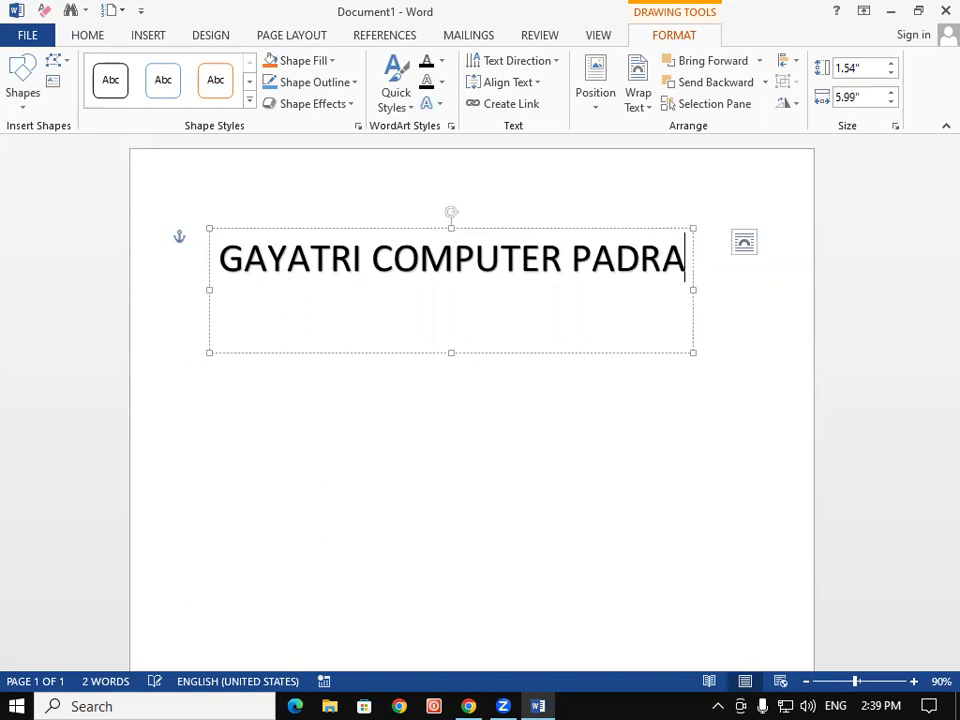
pyautogui.hotkey('shift', 'Left')
pyautogui.hotkey('shift', 'Left')
pyautogui.hotkey('shift', 'Left')
pyautogui.hotkey('shift', 'Left')
pyautogui.hotkey('shift', 'Left')
pyautogui.hotkey('shift', 'Left')
pyautogui.hotkey('shift', 'Left')
pyautogui.hotkey('shift', 'Left')
pyautogui.hotkey('shift', 'Left')
pyautogui.hotkey('shift', 'Left')
pyautogui.hotkey('shift', 'Left')
pyautogui.hotkey('shift', 'Left')
pyautogui.hotkey('shift', 'Left')
pyautogui.hotkey('shift', 'Left')
pyautogui.hotkey('shift', 'Left')
pyautogui.hotkey('shift', 'Left')
pyautogui.hotkey('shift', 'Left')
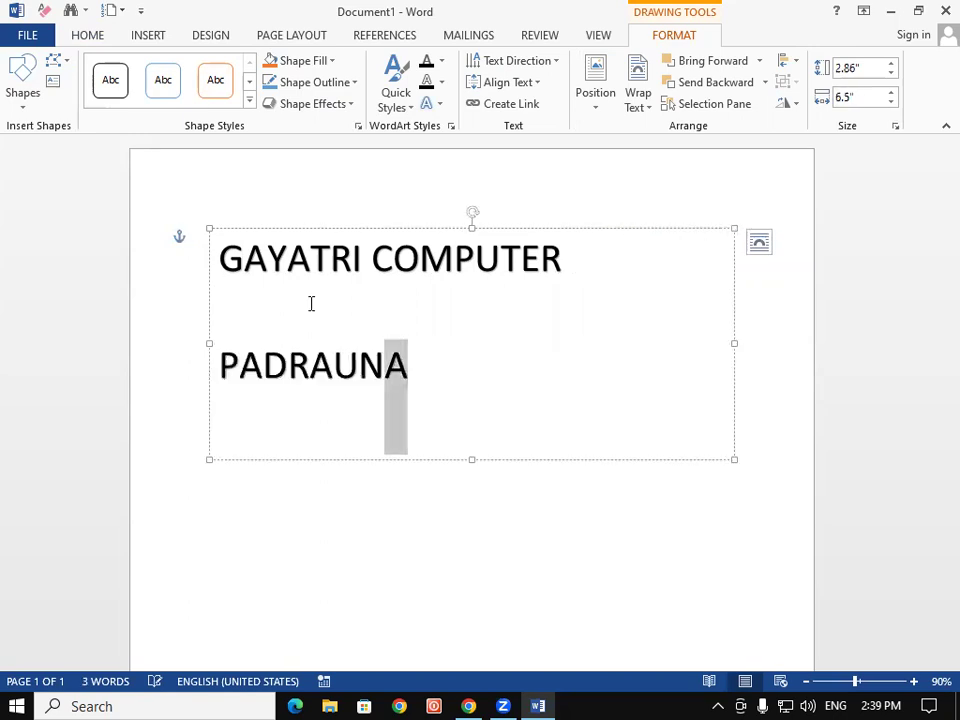
pyautogui.hotkey('ctrl', 'a')
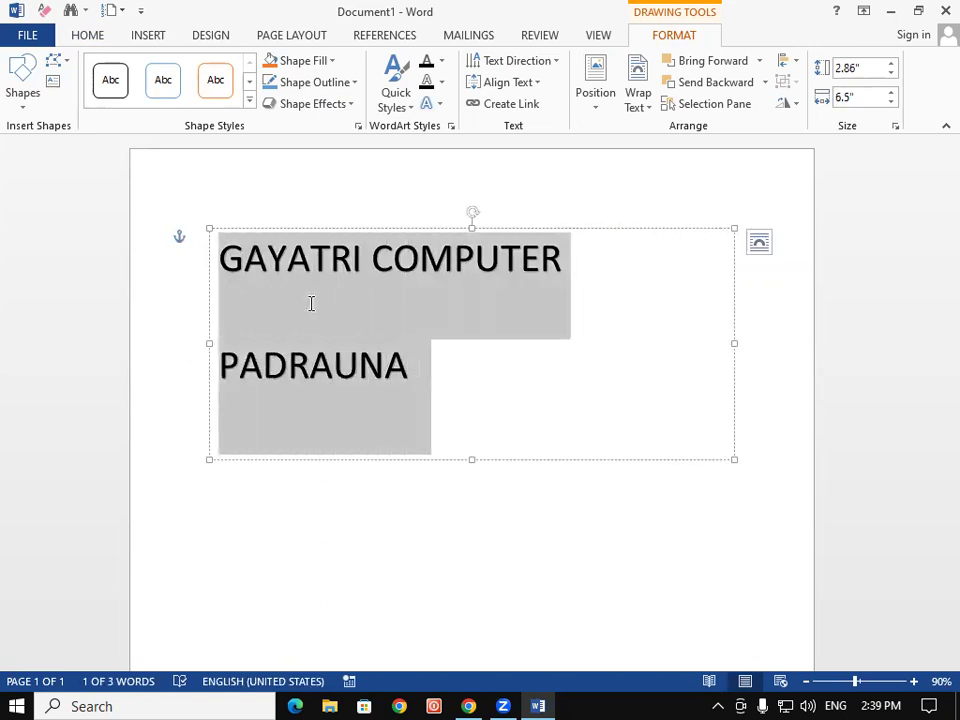
# Make the WordArt text bold with 1.0 line spacing and no space after the paragraph
pyautogui.click(95, 35)
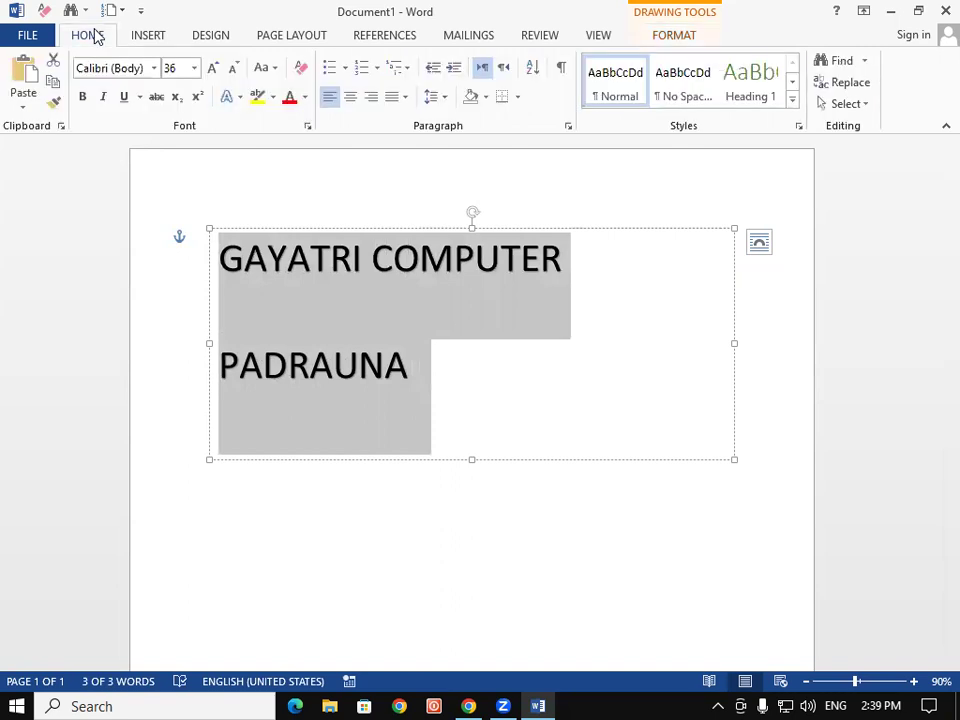
pyautogui.click(83, 97)
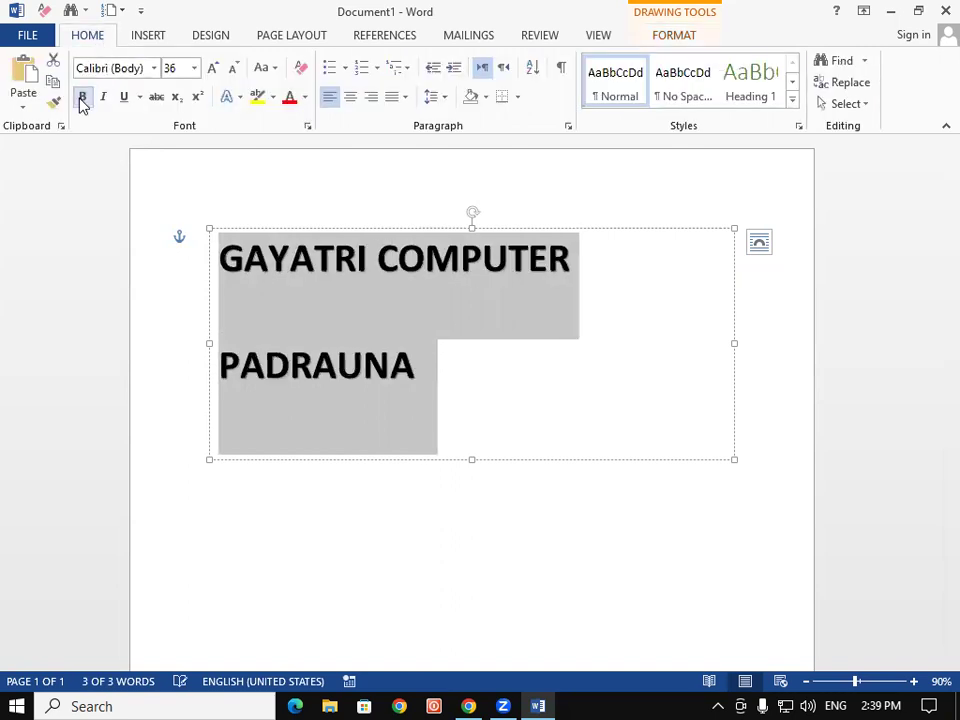
pyautogui.click(435, 96)
pyautogui.click(450, 121)
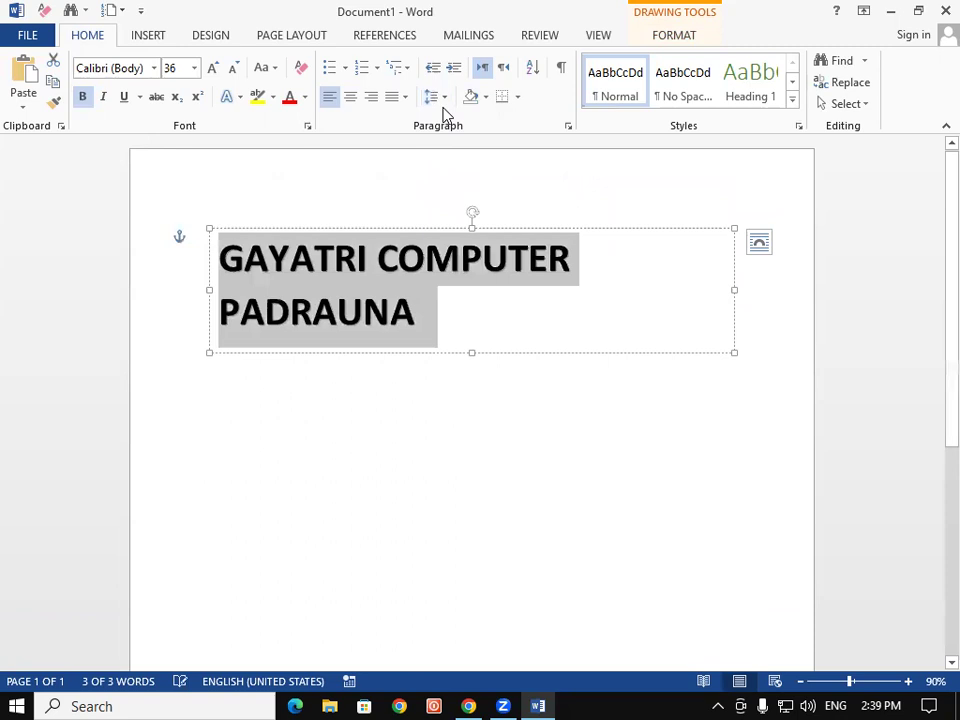
pyautogui.click(438, 97)
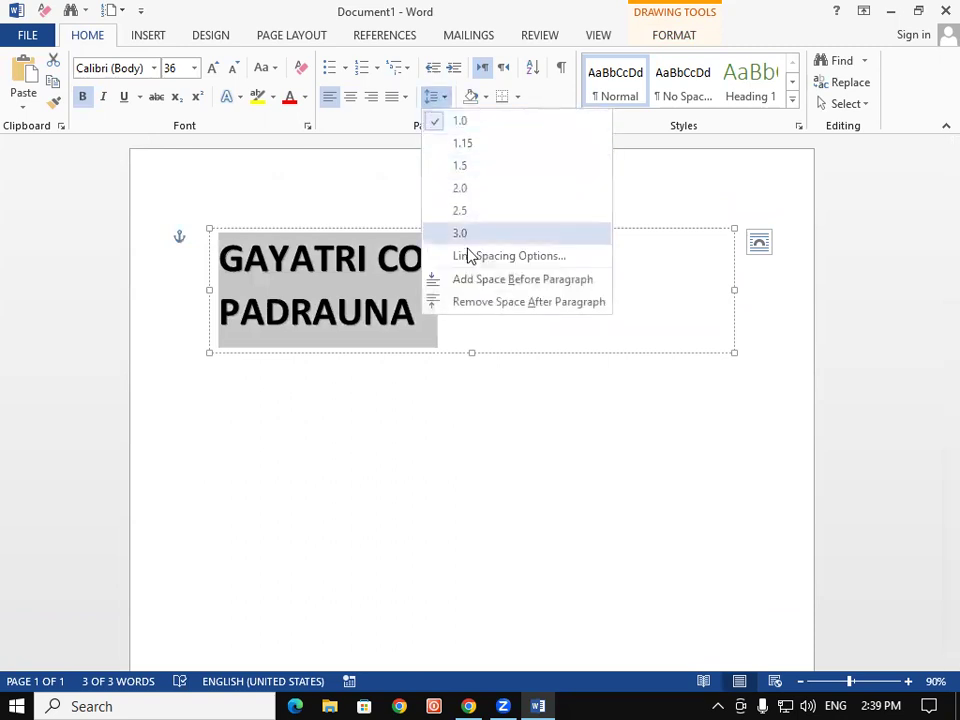
pyautogui.click(480, 302)
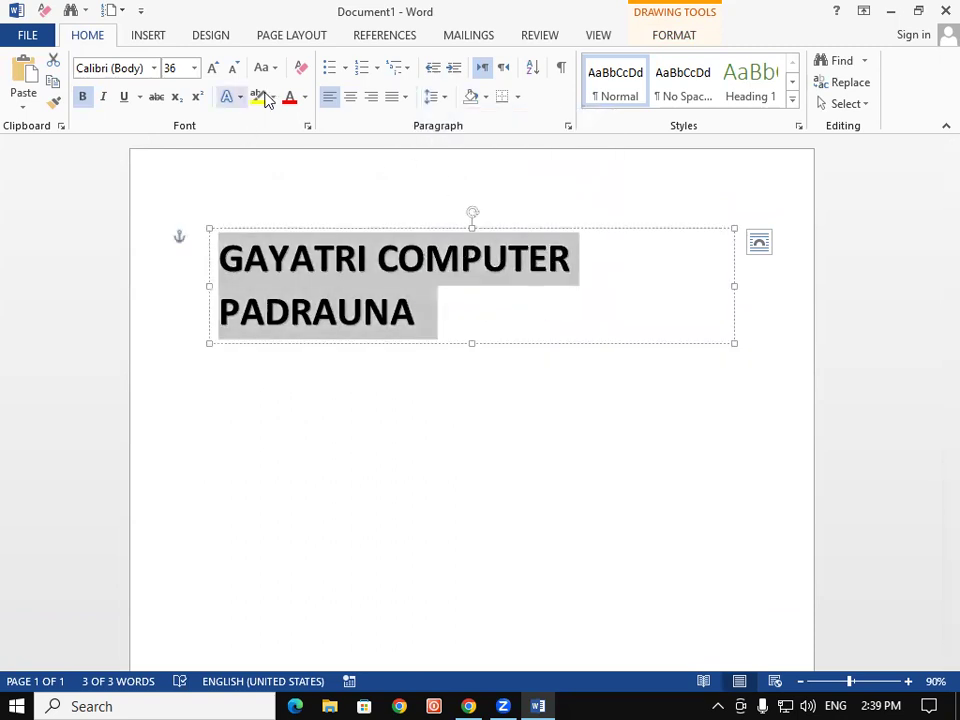
# Colour the WordArt text red and widen its box so the text fits one line
pyautogui.click(305, 97)
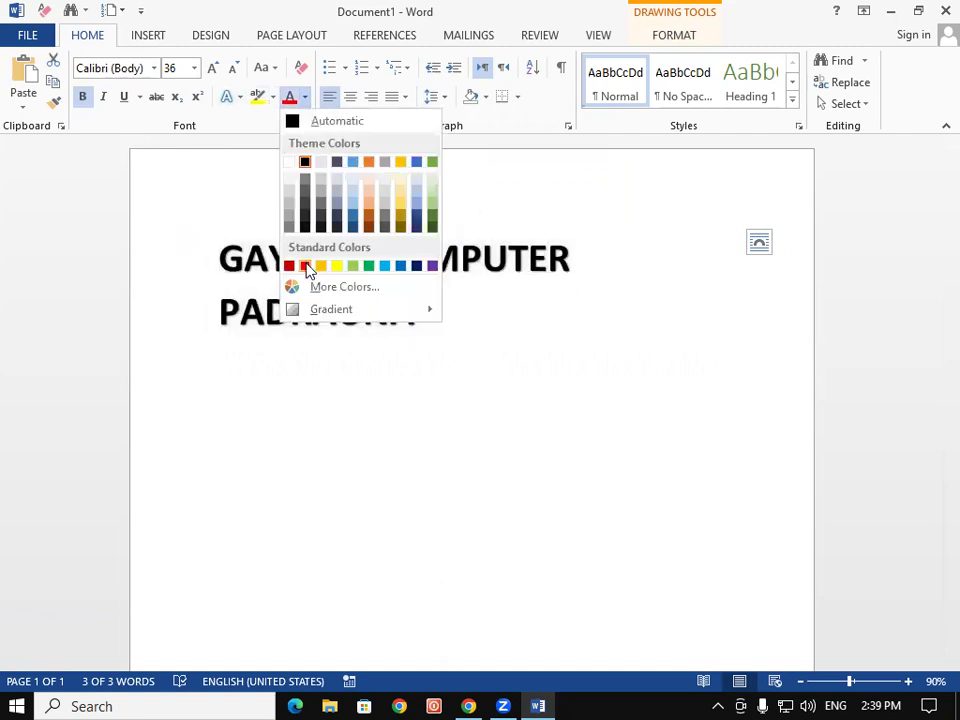
pyautogui.click(305, 266)
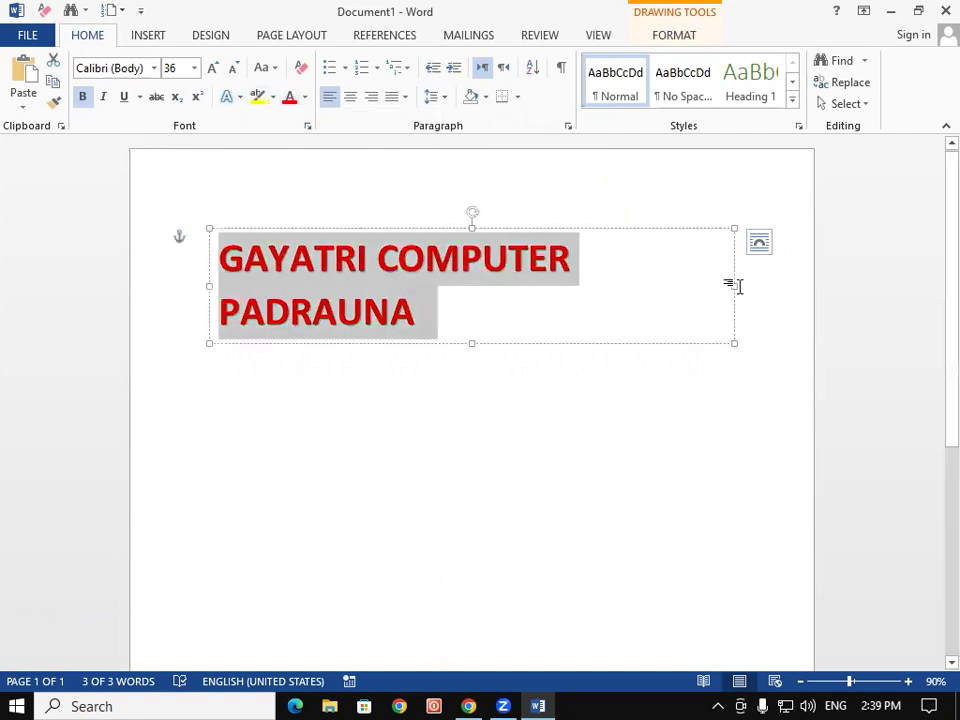
pyautogui.moveTo(735, 283); pyautogui.dragTo(793, 280)
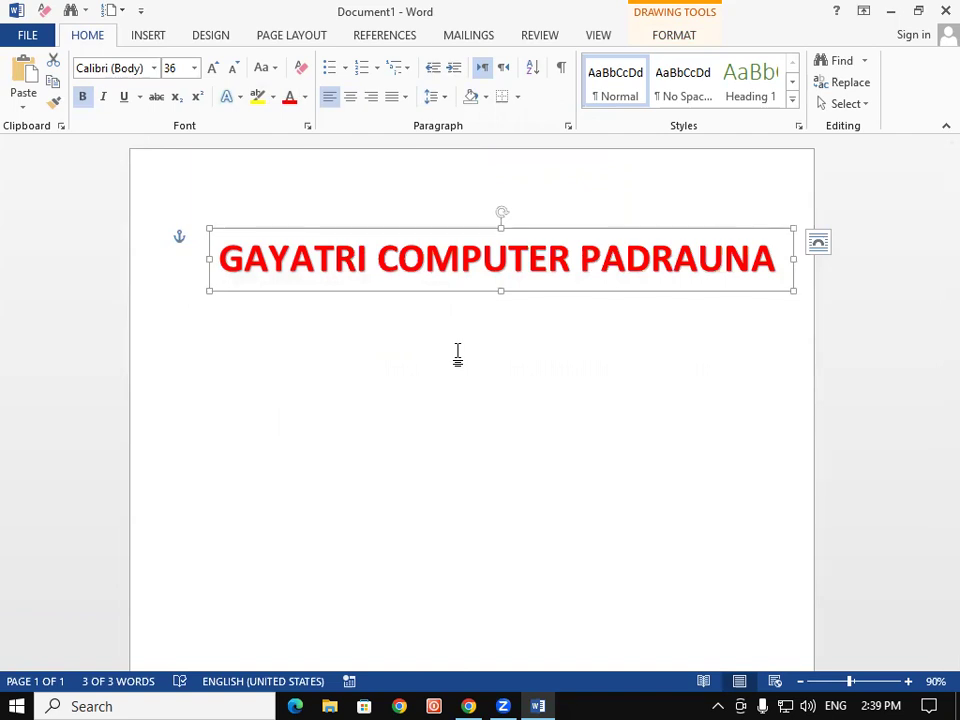
# Apply the Arch Up transform to the WordArt, enlarge its box and move it to the page top
pyautogui.click(690, 35)
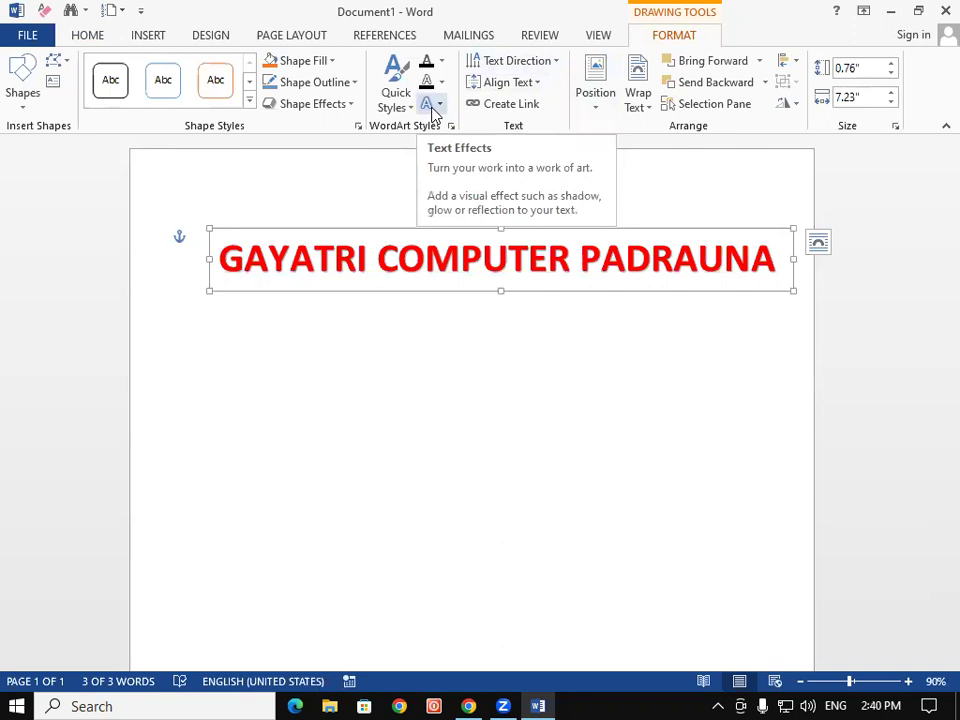
pyautogui.click(433, 108)
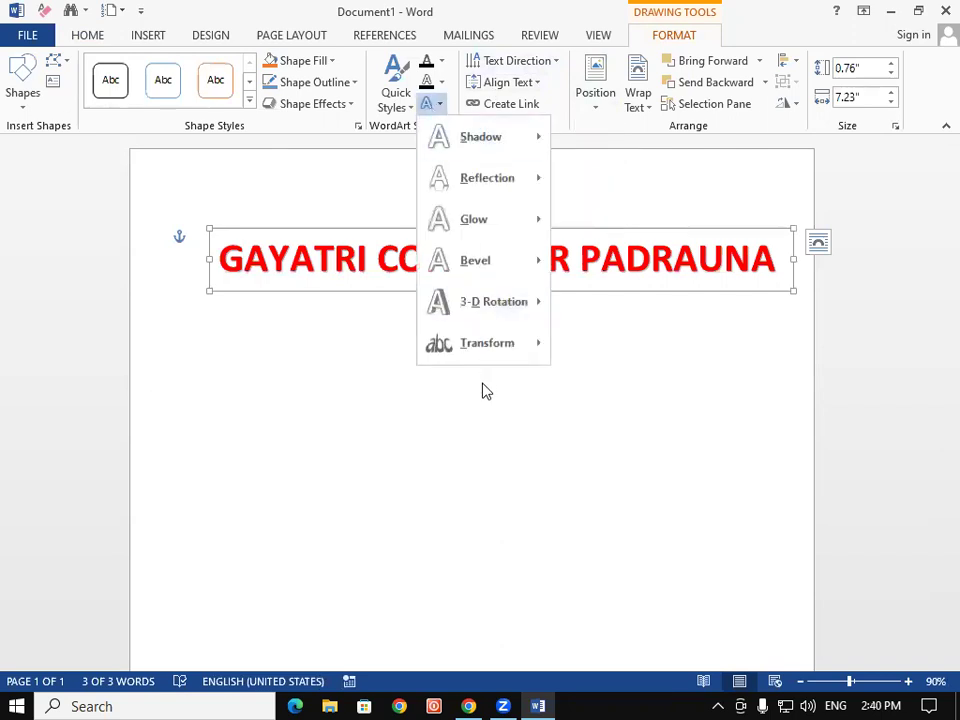
pyautogui.moveTo(493, 350)
pyautogui.click(574, 326)
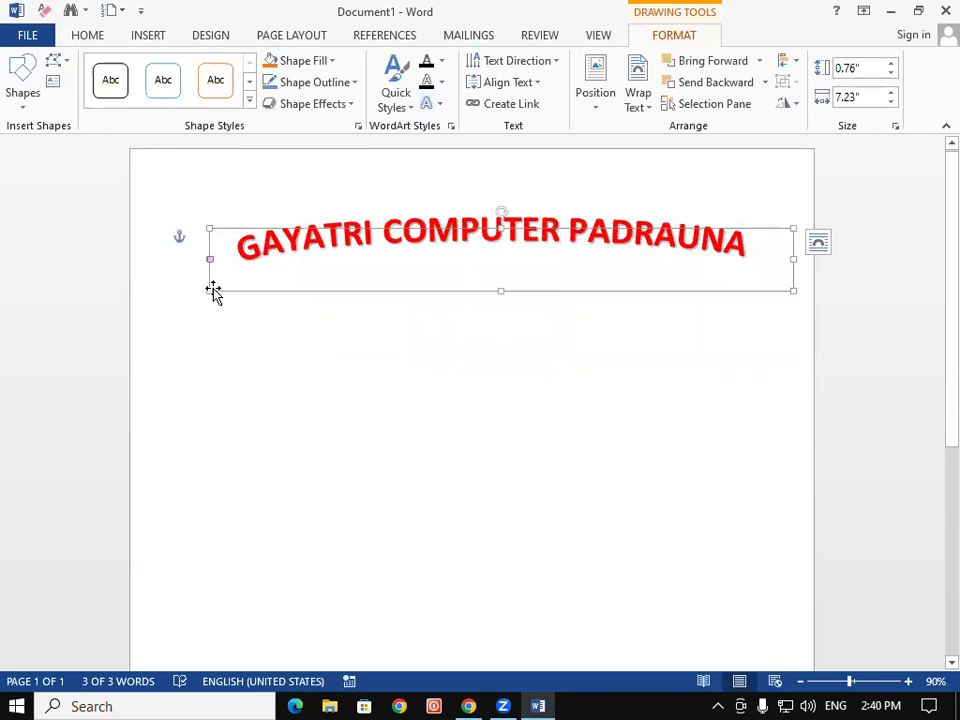
pyautogui.moveTo(208, 295); pyautogui.dragTo(400, 461)
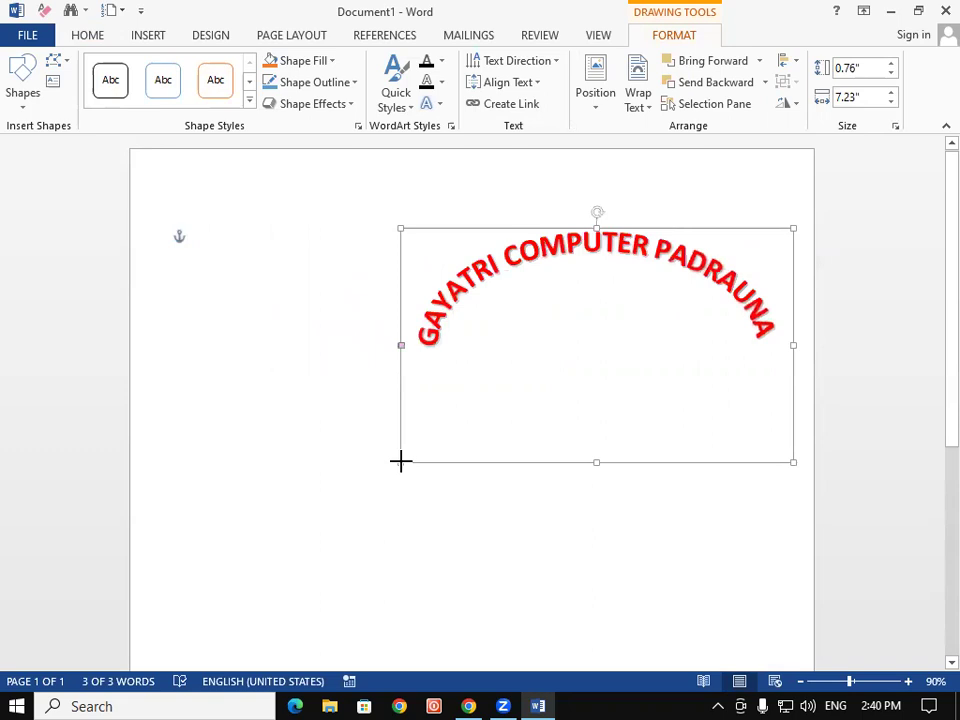
pyautogui.moveTo(497, 229); pyautogui.dragTo(386, 163)
pyautogui.click(488, 513)
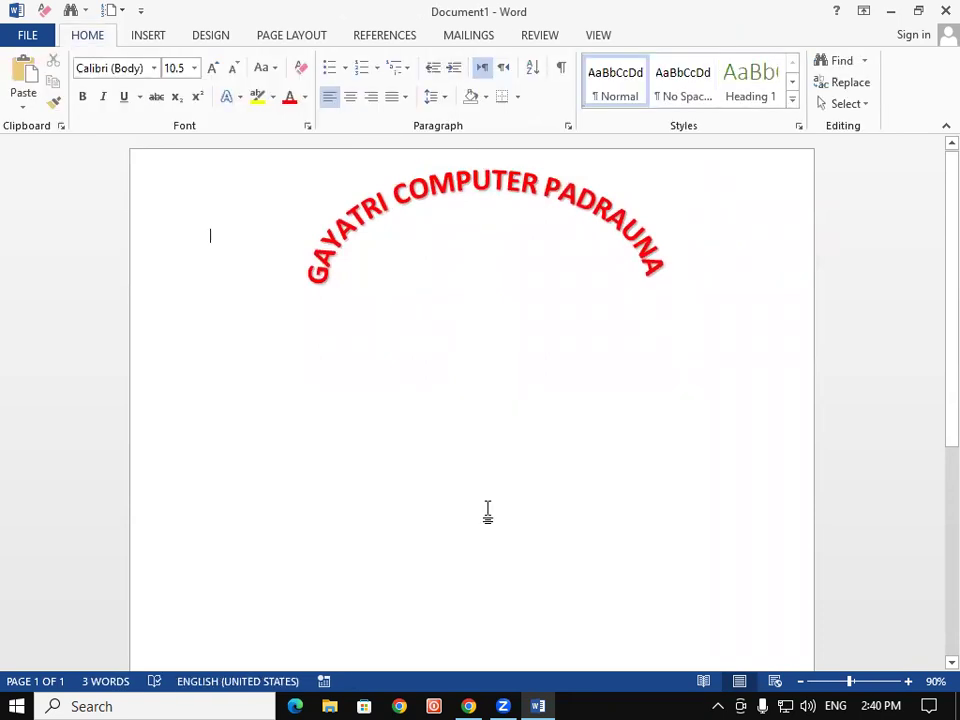
# Draw a rectangle below the arched heading and stretch it wider across the page
pyautogui.click(138, 38)
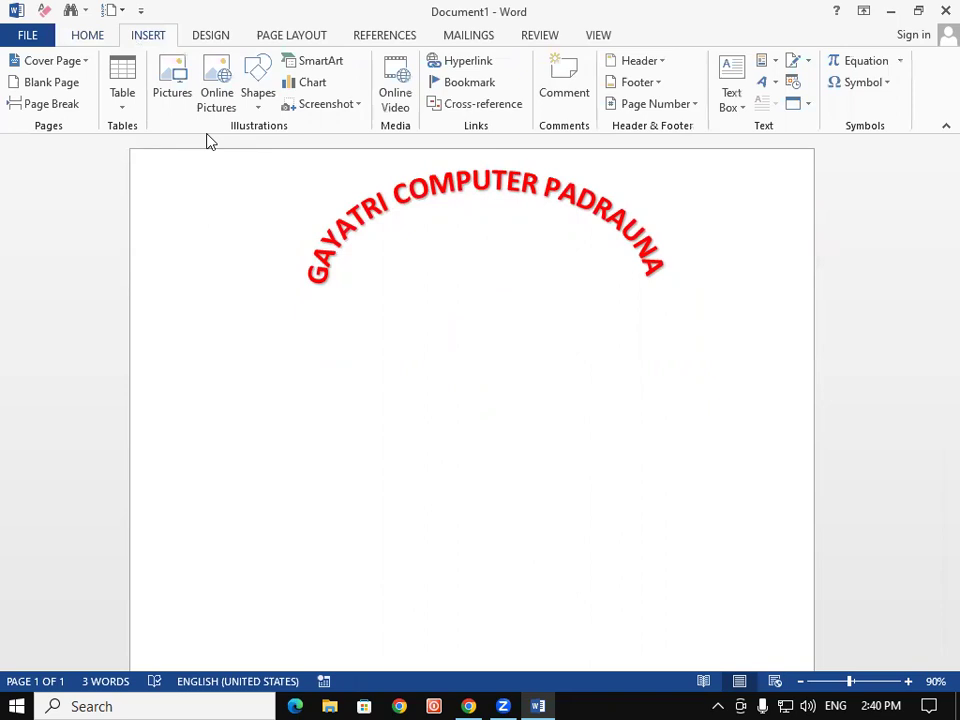
pyautogui.click(257, 108)
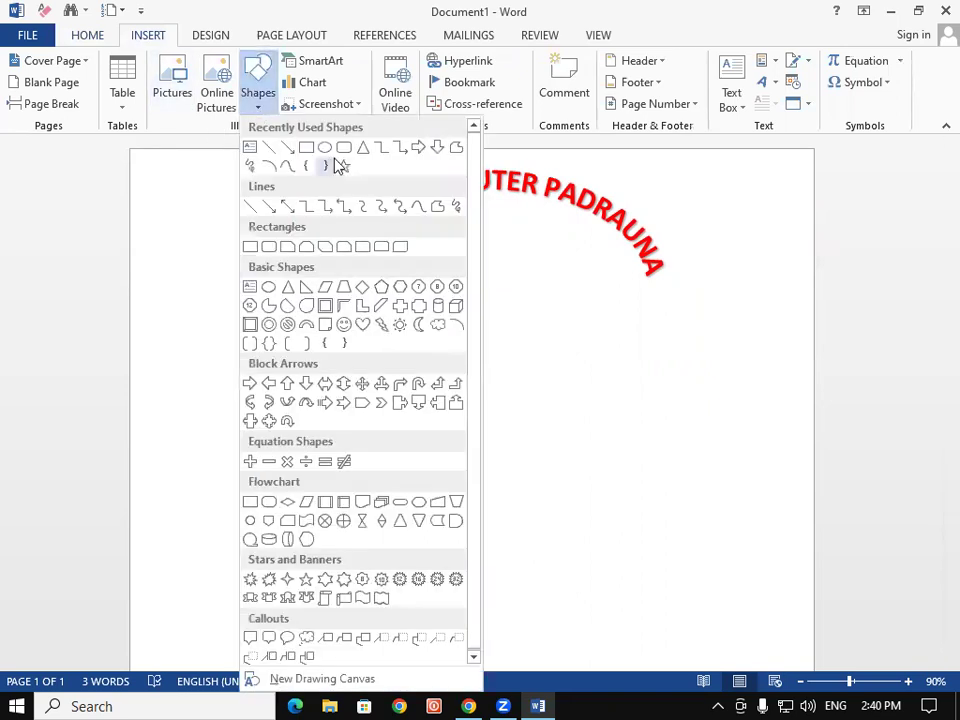
pyautogui.click(344, 147)
pyautogui.moveTo(324, 316); pyautogui.dragTo(401, 336)
pyautogui.moveTo(474, 352); pyautogui.dragTo(633, 352)
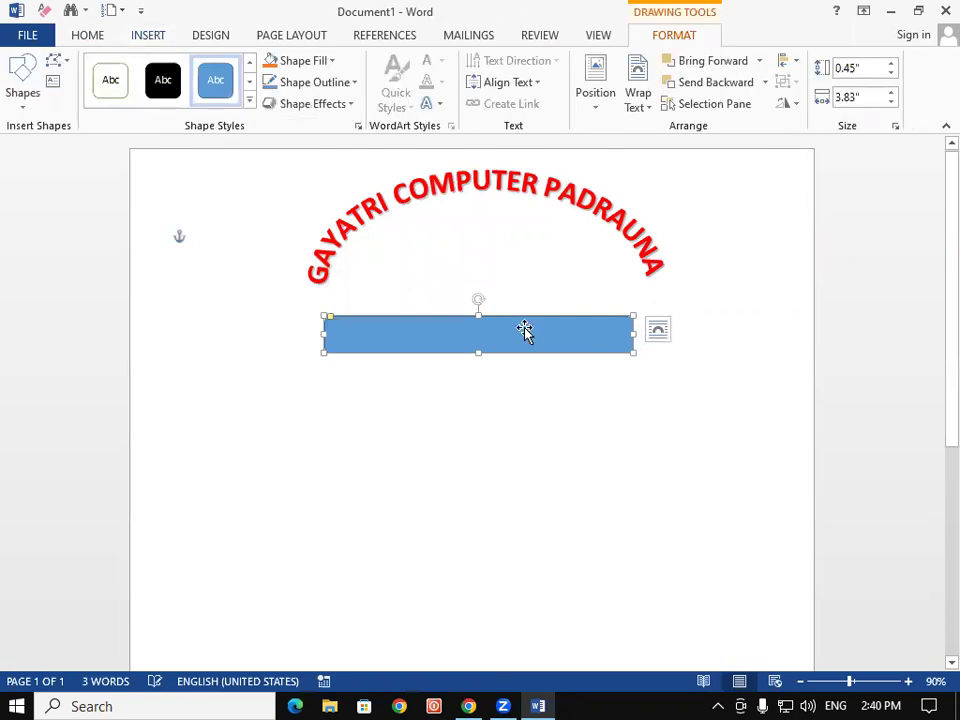
# Add text to the rectangle starting 'NEAR RAILWAY ST', correcting the 'NERA' typo
pyautogui.rightClick(523, 326)
pyautogui.click(586, 438)
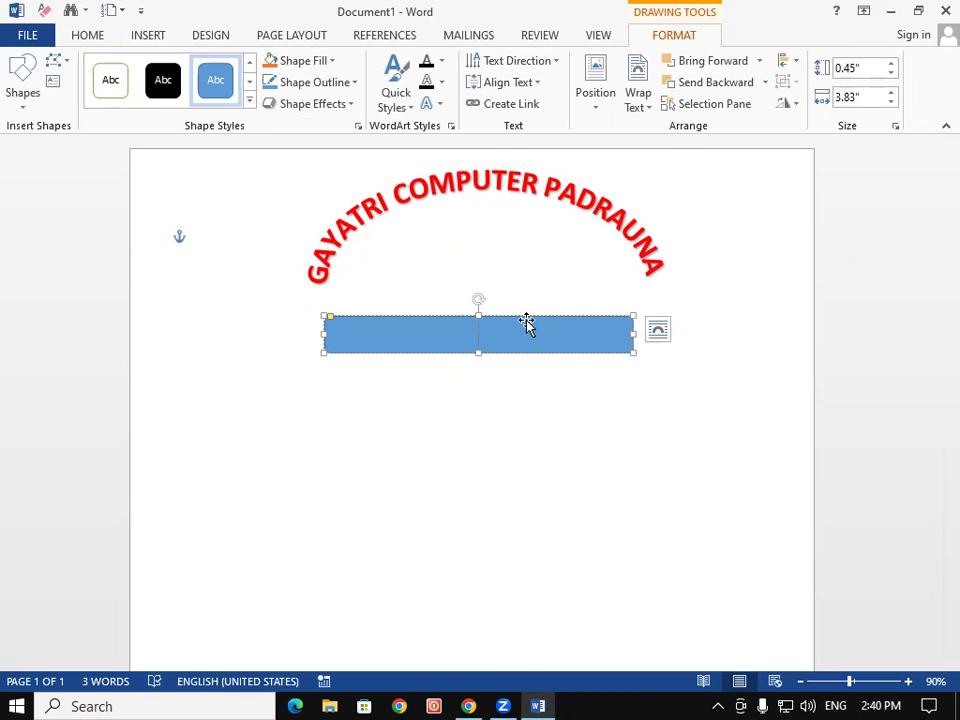
pyautogui.scroll(-1, 527, 323)
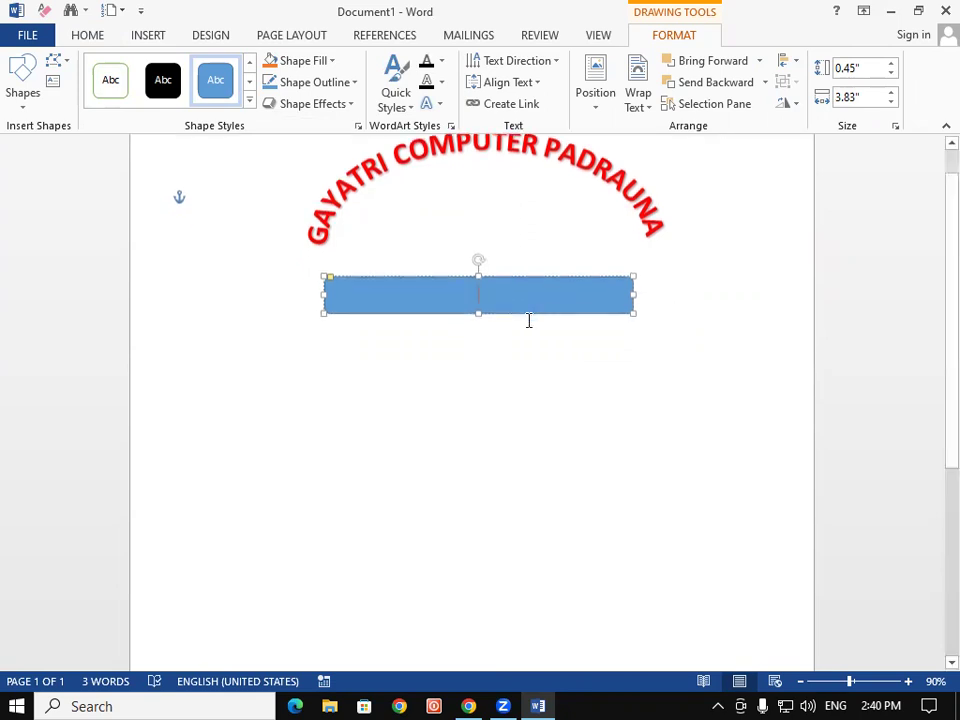
pyautogui.write('ERA')
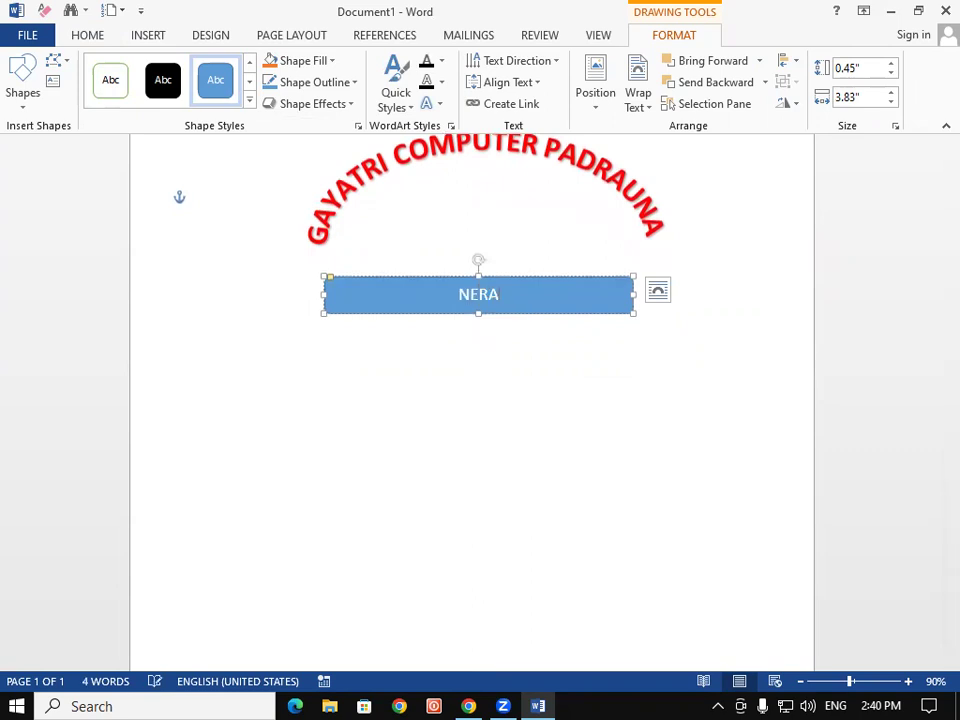
pyautogui.write(' RAILWA')
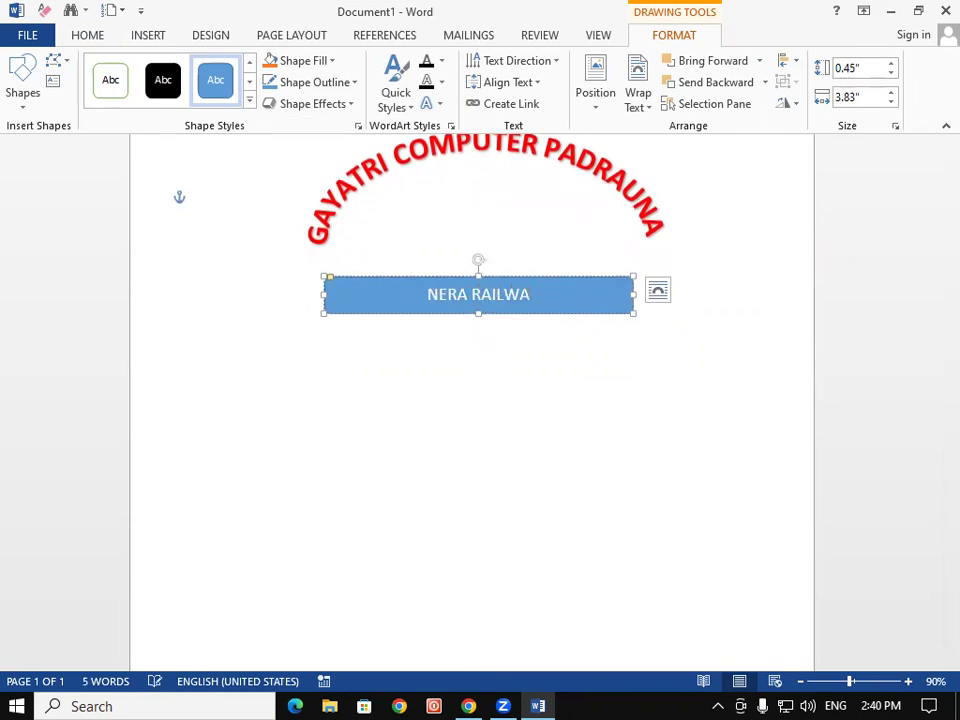
pyautogui.write('Y ST')
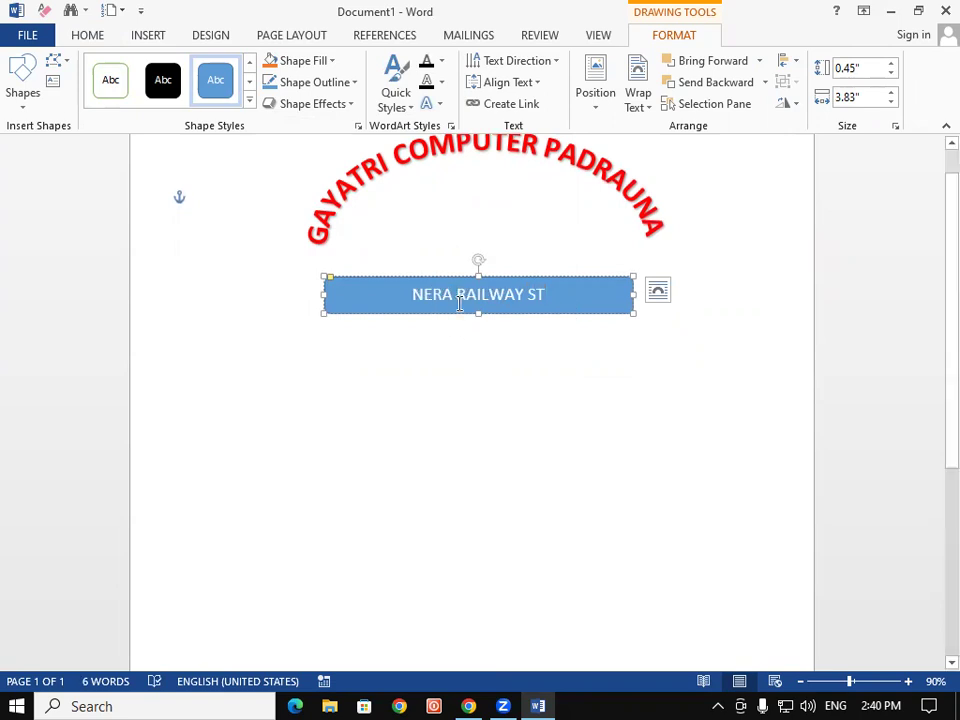
pyautogui.click(459, 303)
pyautogui.press('BackSpace')
pyautogui.press('BackSpace')
pyautogui.write('AR')
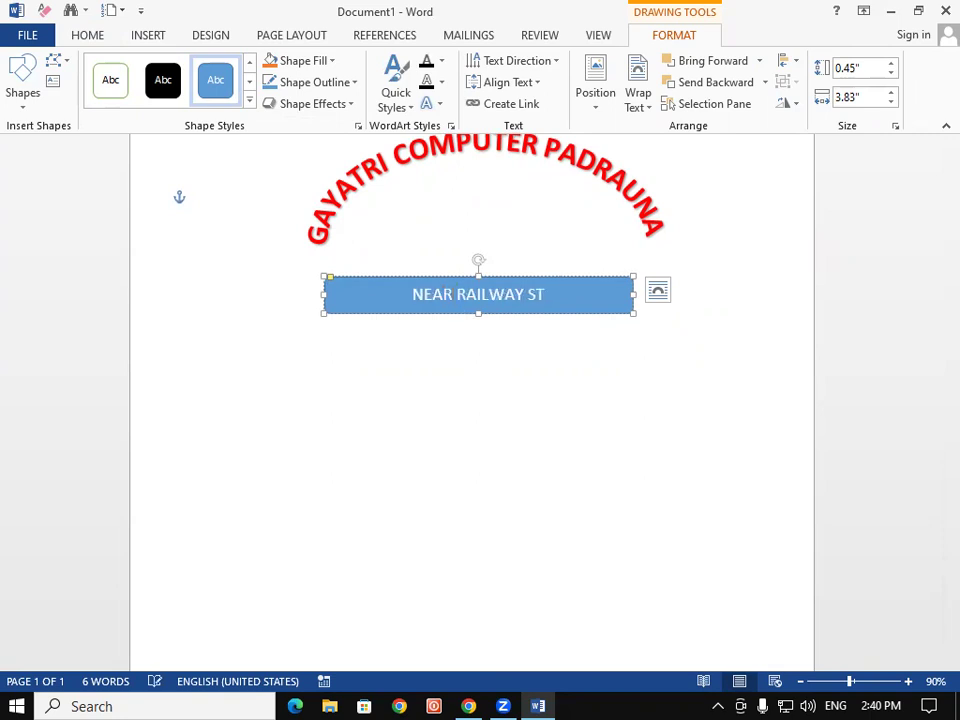
# Complete the text as 'NEAR RAILWAY STATION ROAD PADRAUNA KUSHINAGAR', widening the shape on both sides
pyautogui.click(549, 294)
pyautogui.write('ATI')
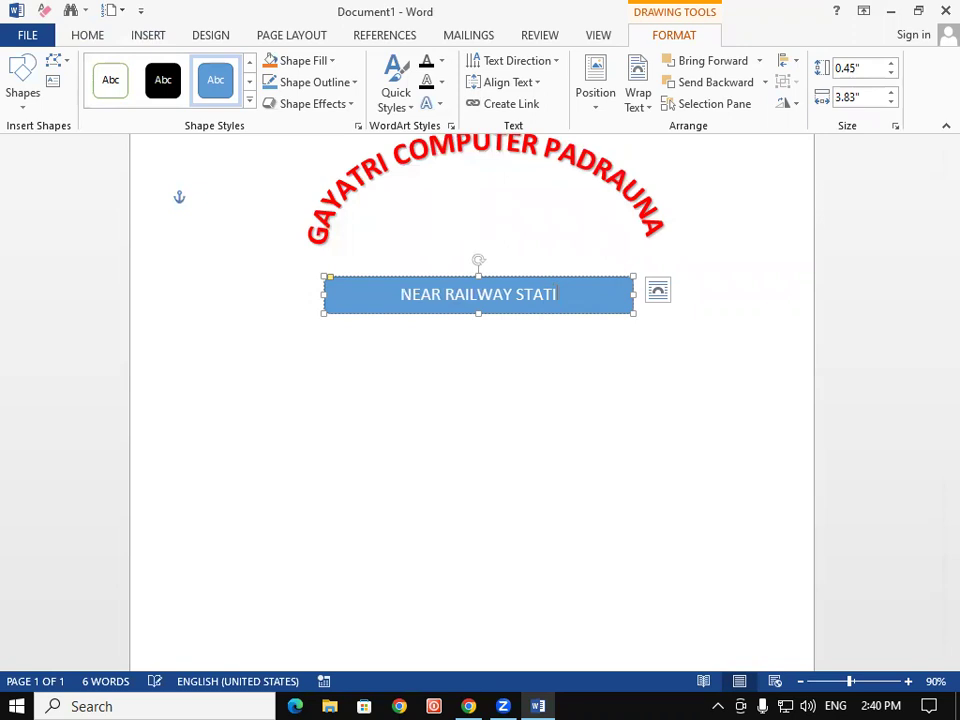
pyautogui.write('ON ROA')
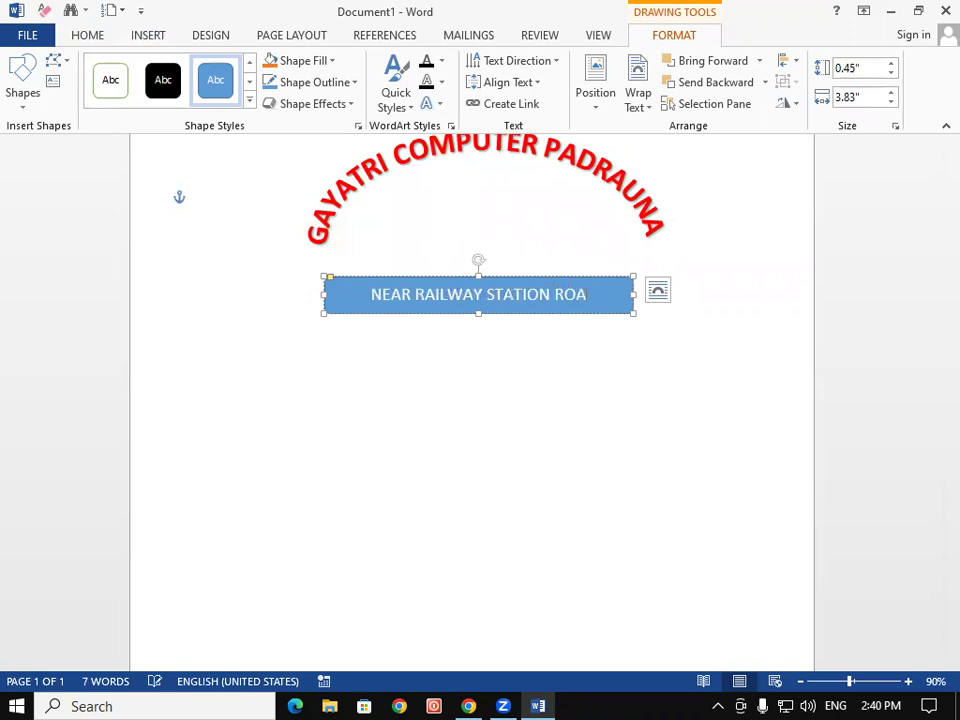
pyautogui.write('D PAD')
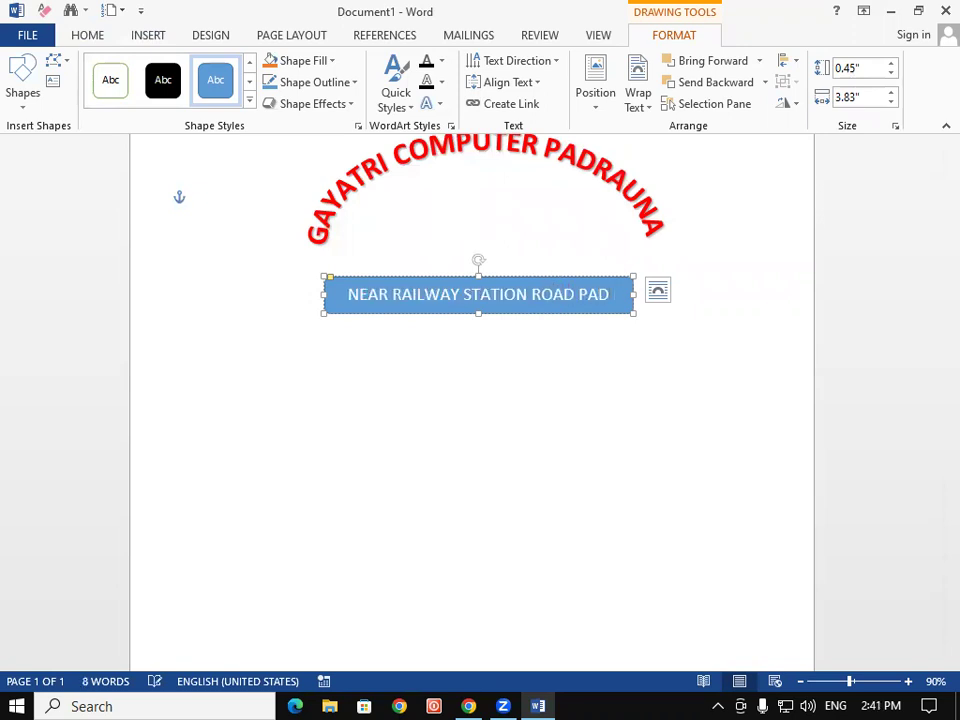
pyautogui.write('RAUNA')
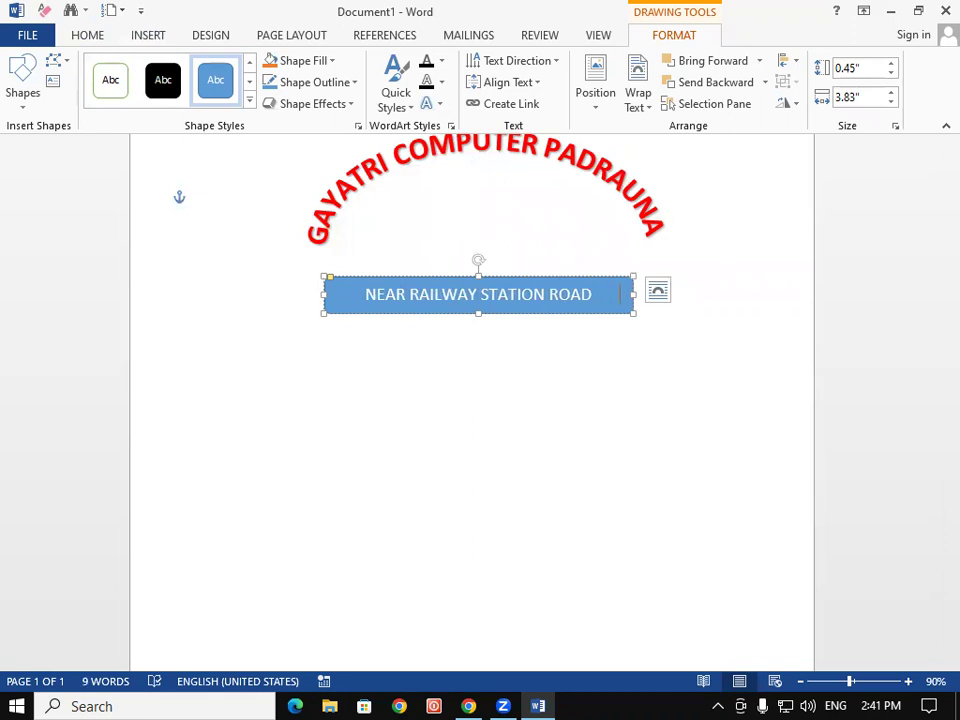
pyautogui.write('PADR')
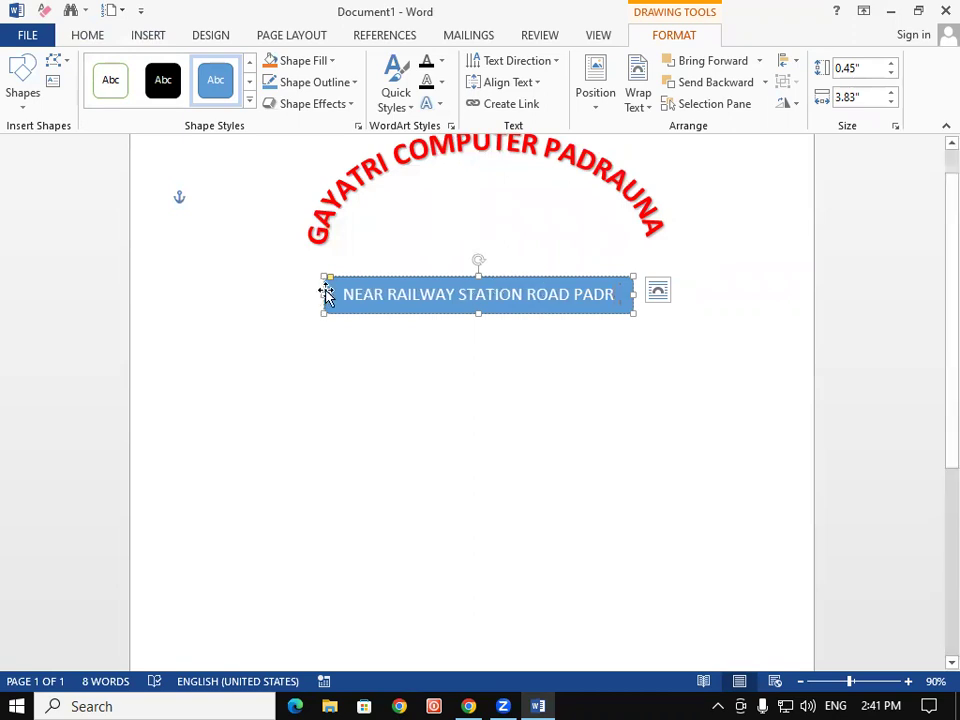
pyautogui.moveTo(323, 294); pyautogui.dragTo(248, 295)
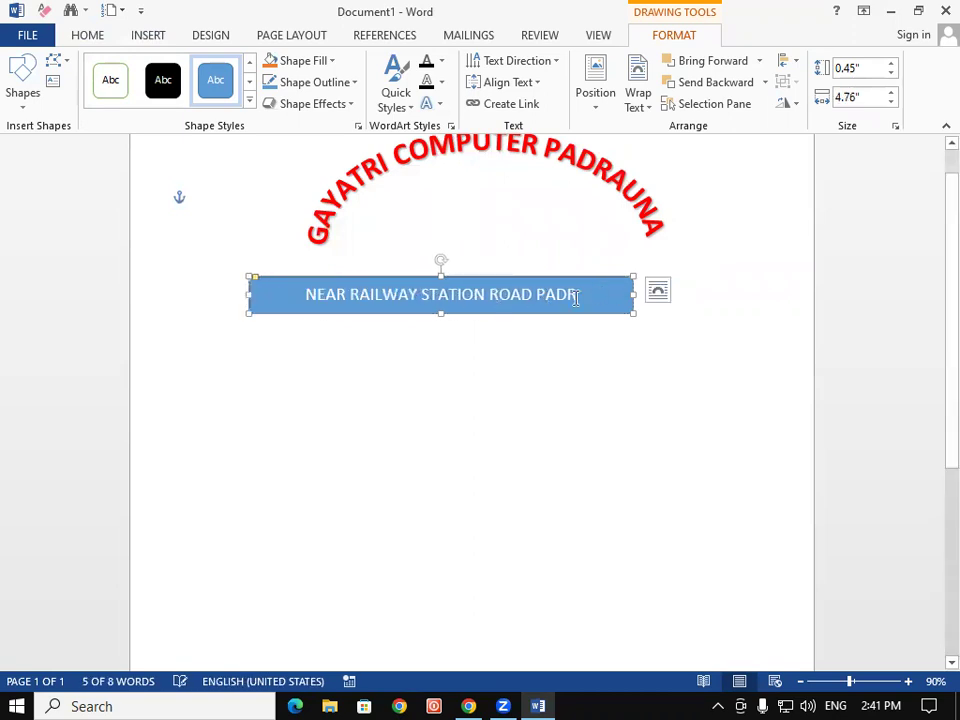
pyautogui.write('A')
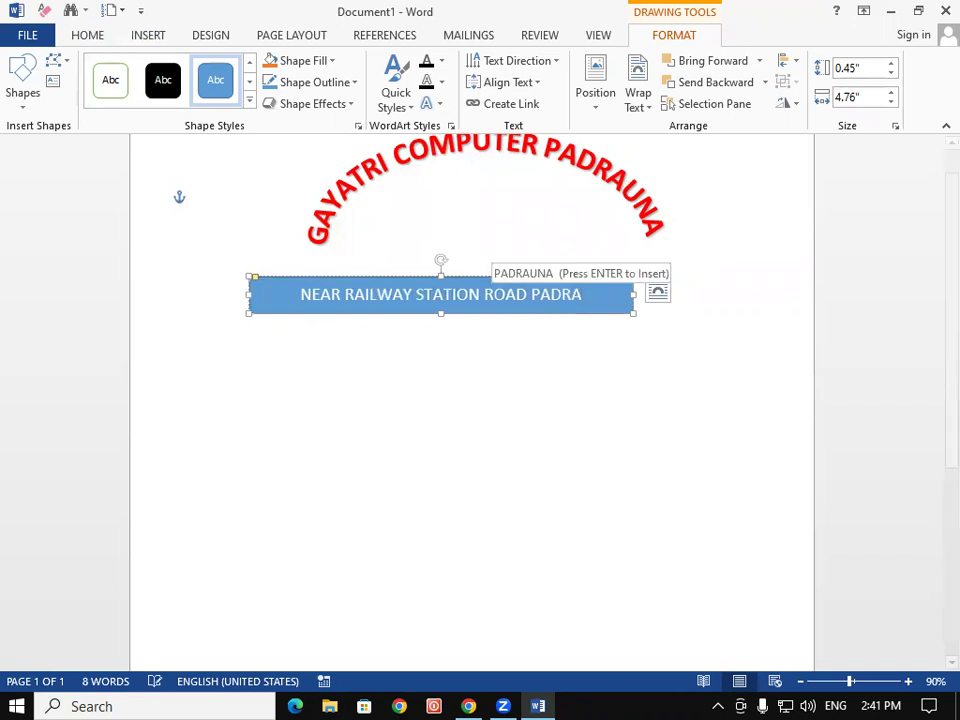
pyautogui.write('UNA')
pyautogui.write(' KUSH')
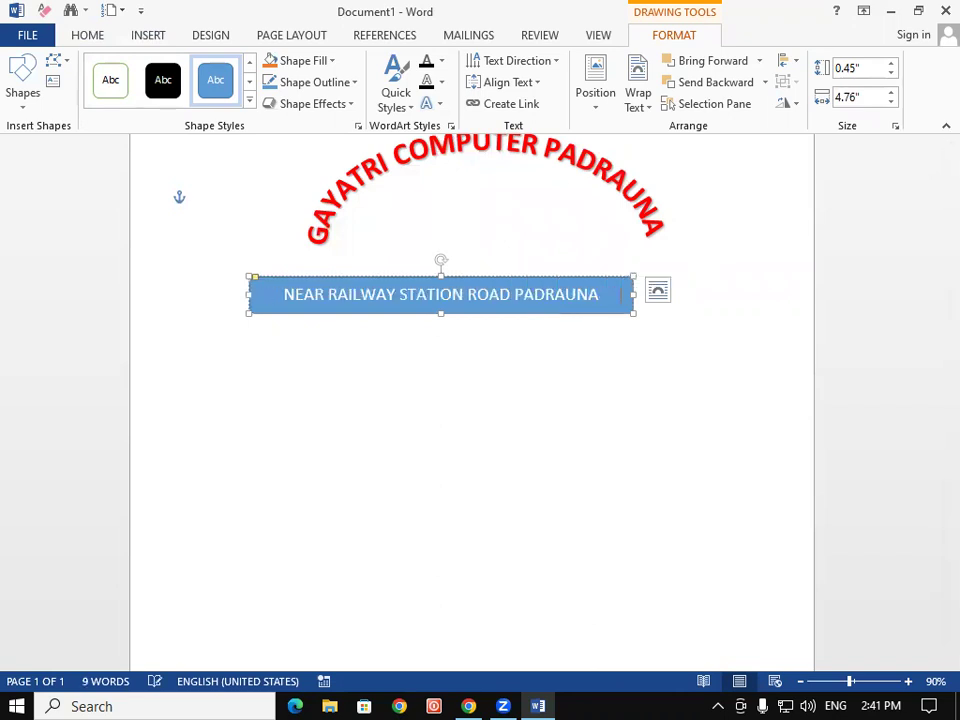
pyautogui.moveTo(633, 295); pyautogui.dragTo(694, 294)
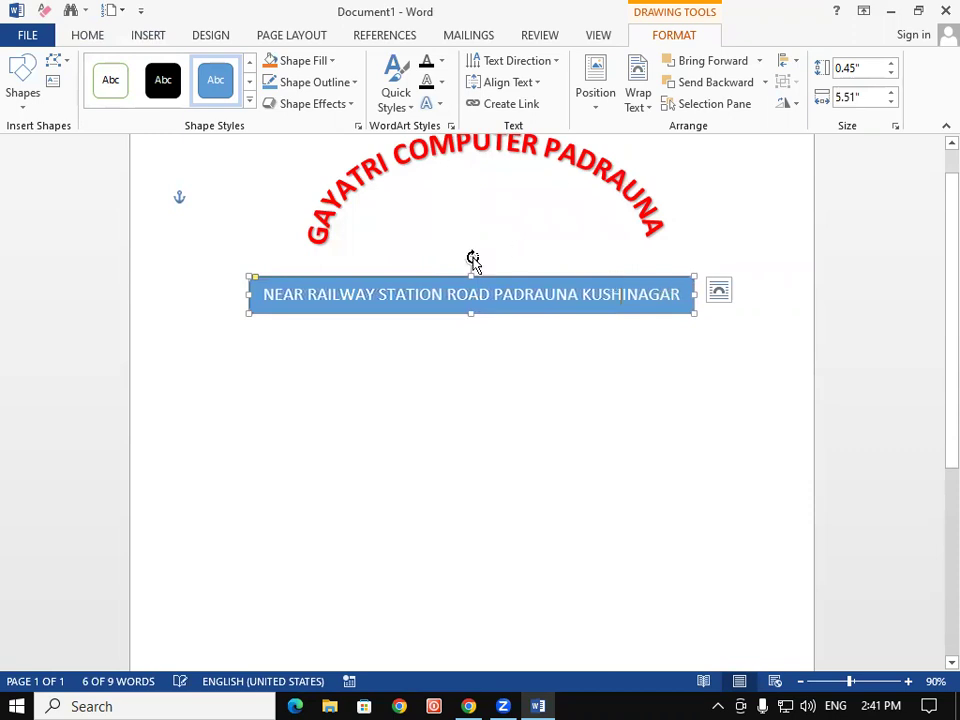
# Curve the address text into an Arch follow-path transform
pyautogui.click(442, 104)
pyautogui.moveTo(484, 343)
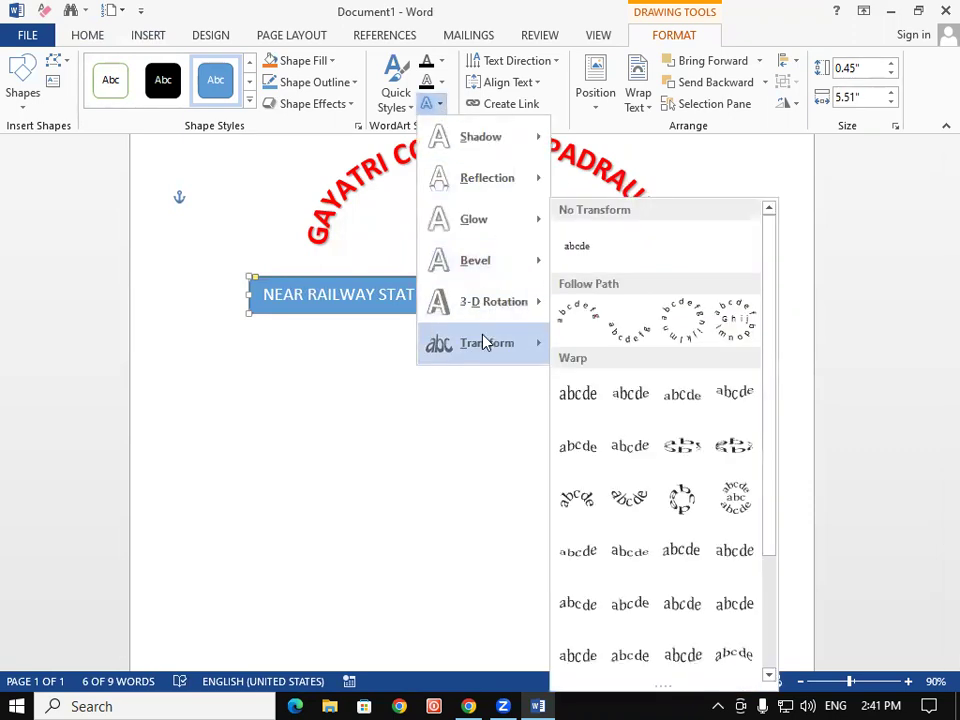
pyautogui.click(570, 318)
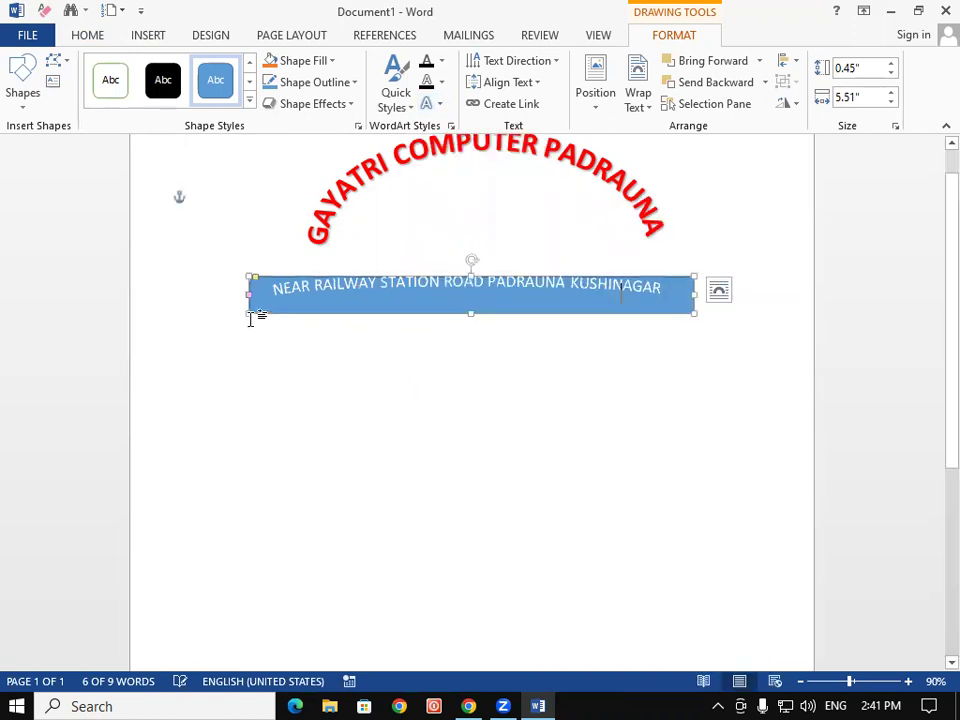
# Resize the address box to 1.2" by 3.62" and move it up under the heading
pyautogui.moveTo(252, 308); pyautogui.dragTo(401, 420)
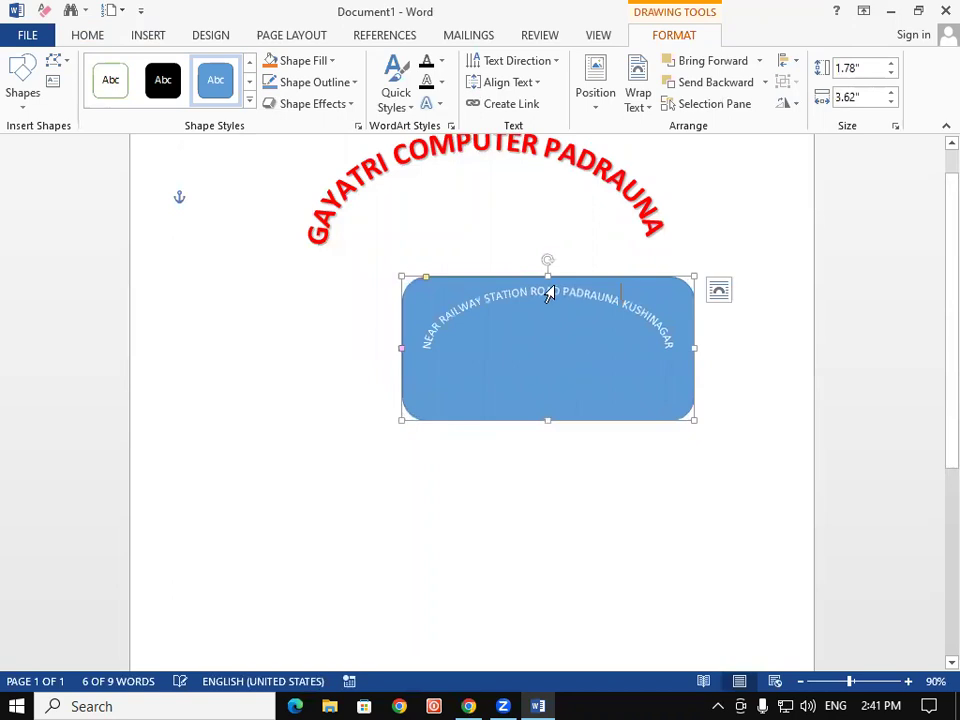
pyautogui.moveTo(519, 276); pyautogui.dragTo(460, 199)
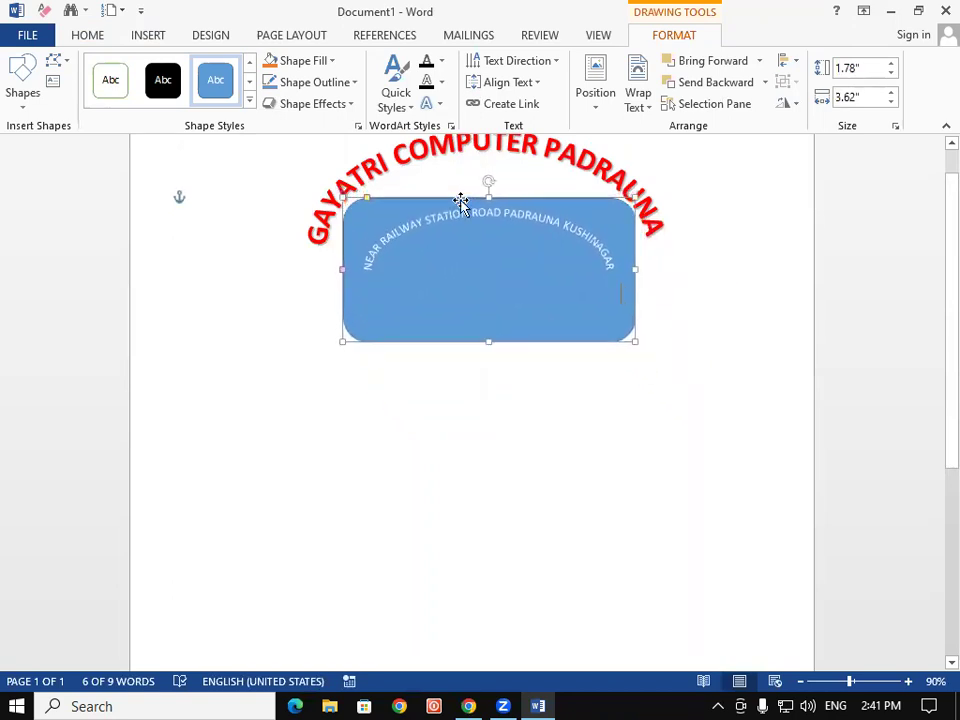
pyautogui.moveTo(487, 339); pyautogui.dragTo(488, 294)
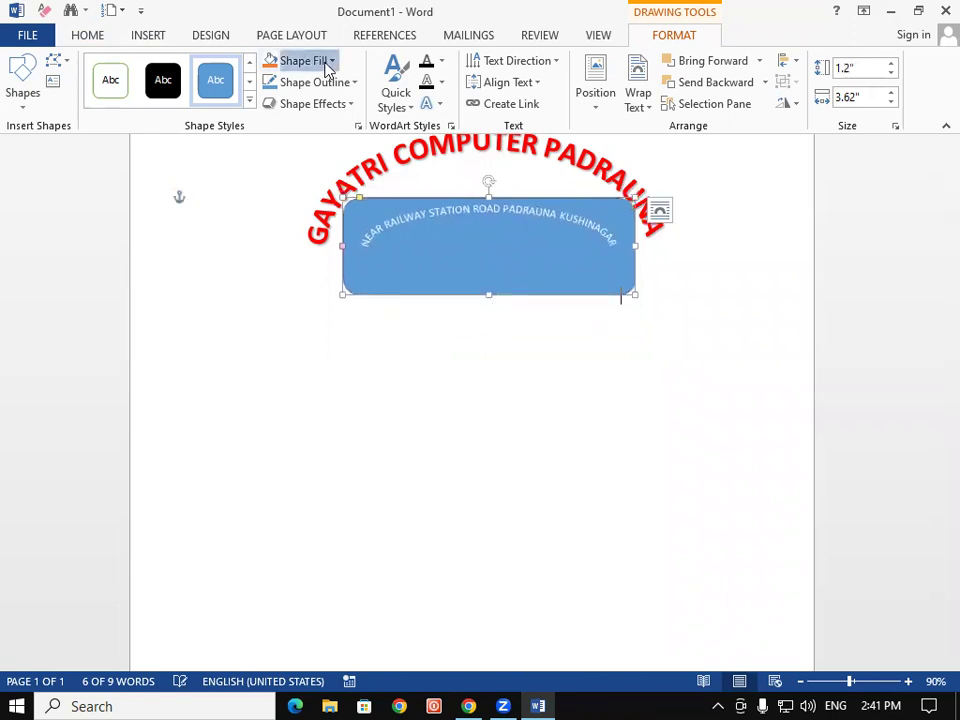
# Give the address box No Fill and No Outline, with black address text
pyautogui.click(318, 60)
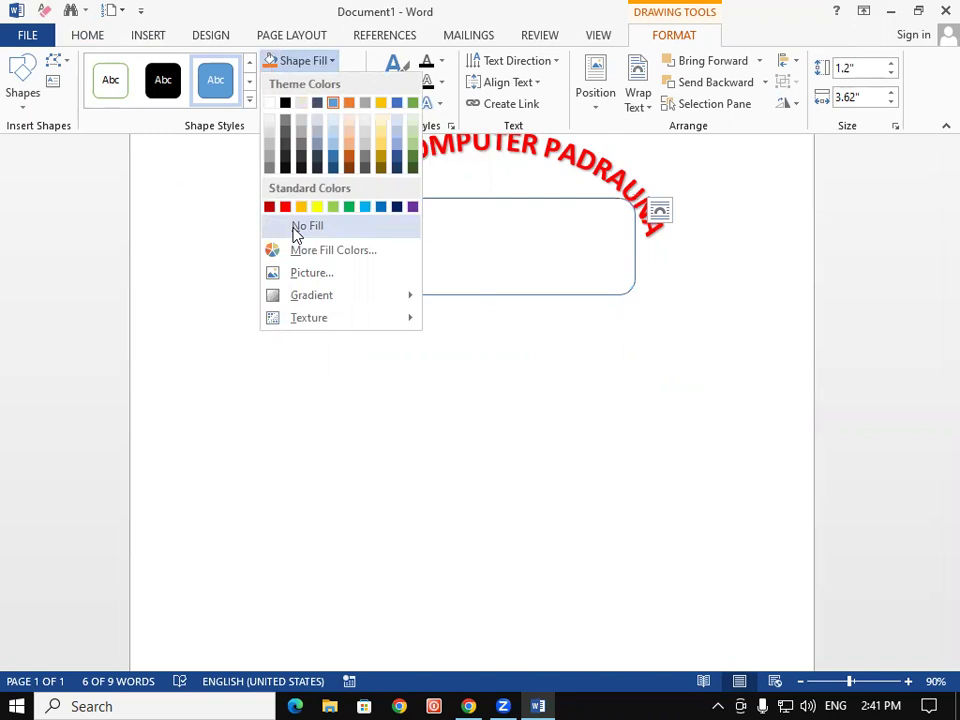
pyautogui.click(296, 230)
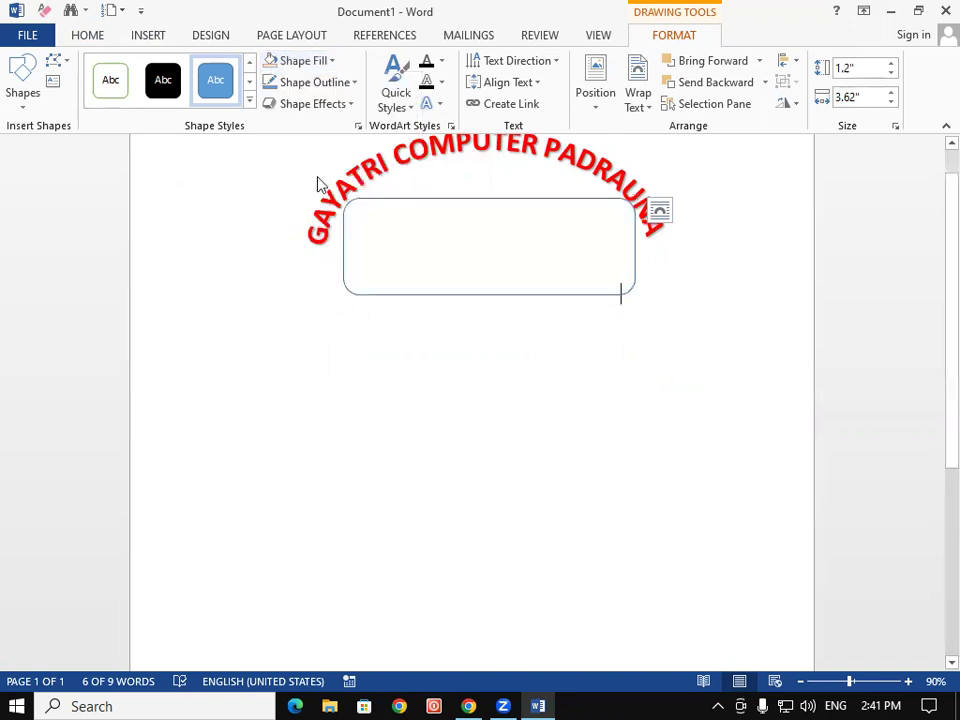
pyautogui.click(441, 61)
pyautogui.click(441, 124)
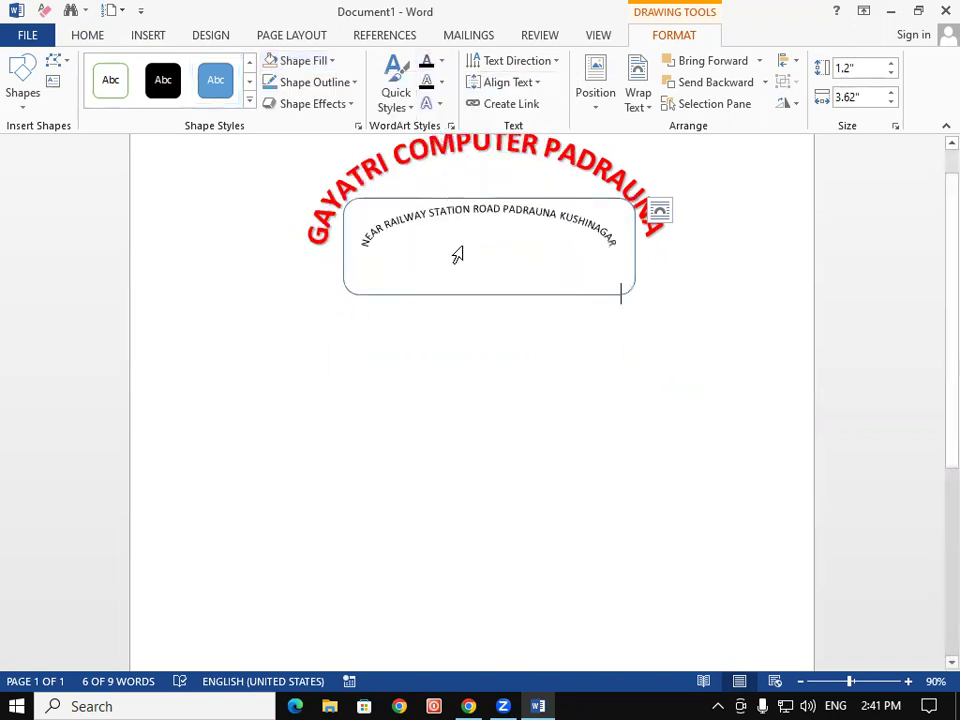
pyautogui.click(325, 84)
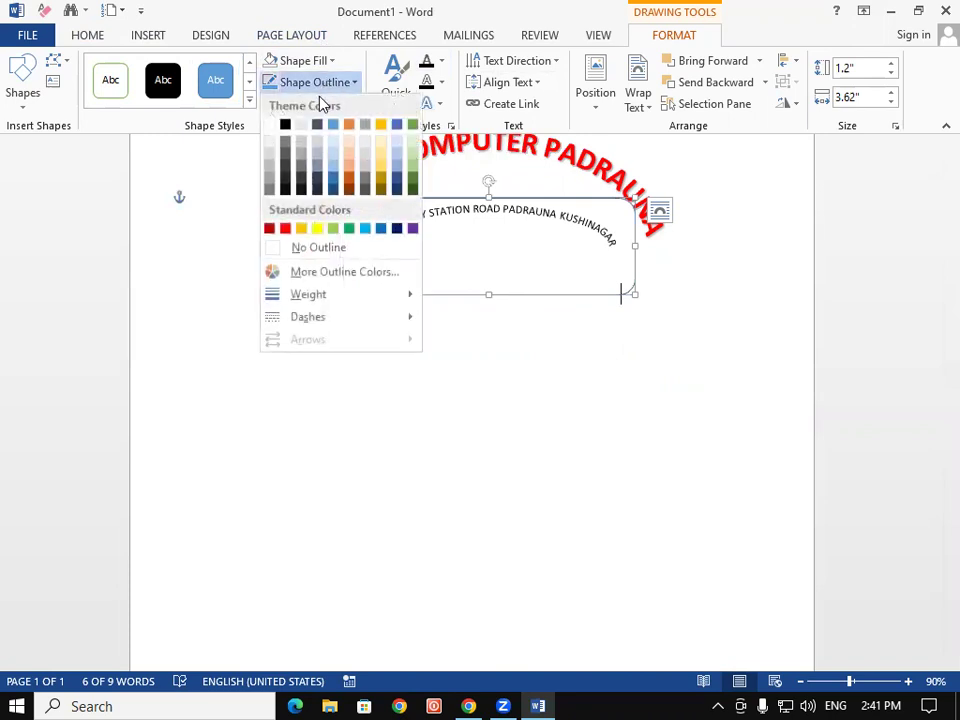
pyautogui.click(325, 247)
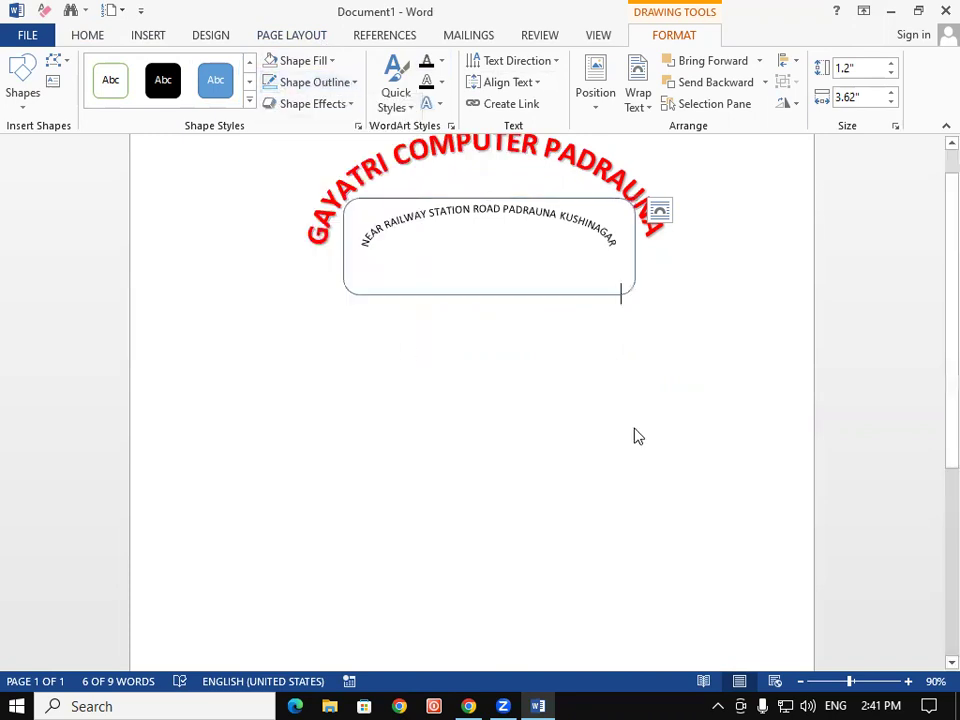
pyautogui.click(621, 434)
# Below the heading, type STUDENT NAME, FATHER'S NAME and MOTHER'S NAME on separate 22 pt lines
pyautogui.scroll(-2, 680, 420)
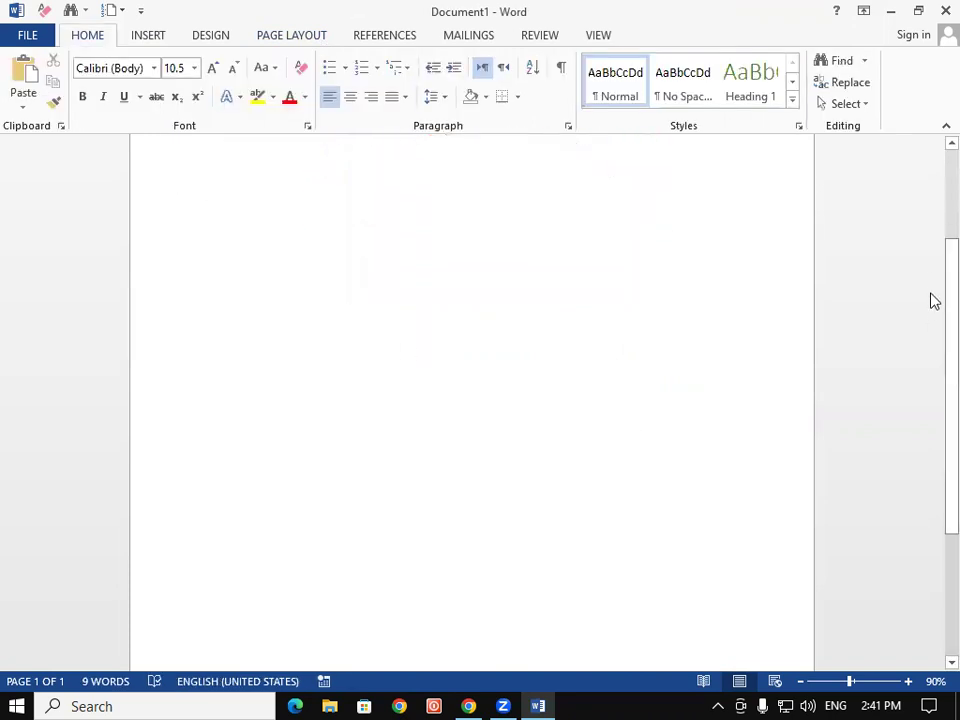
pyautogui.moveTo(933, 212); pyautogui.dragTo(932, 171)
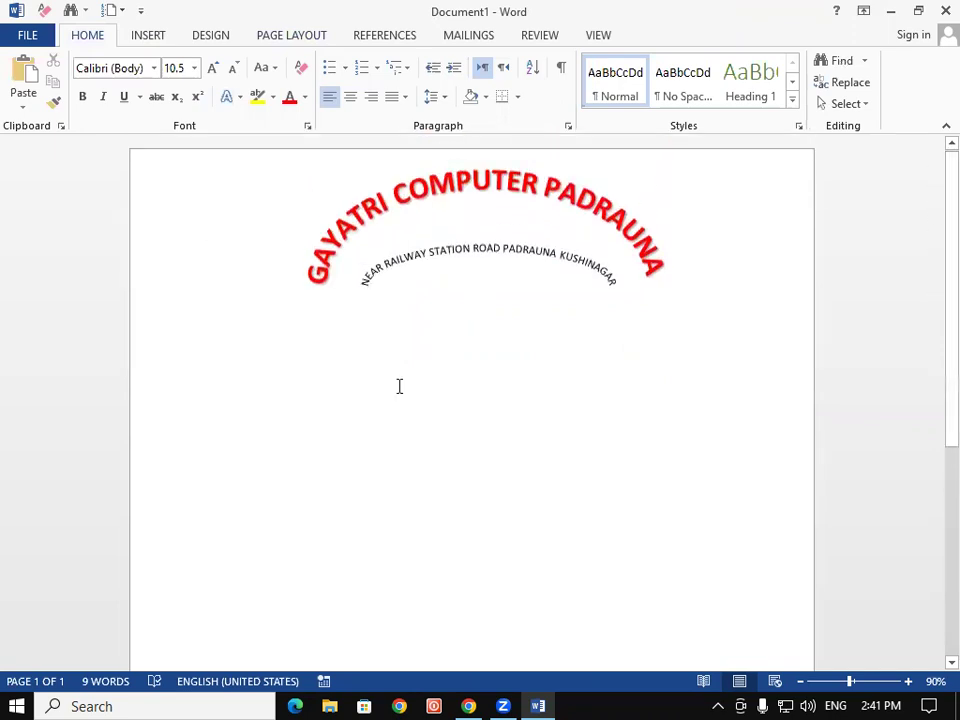
pyautogui.doubleClick(274, 418)
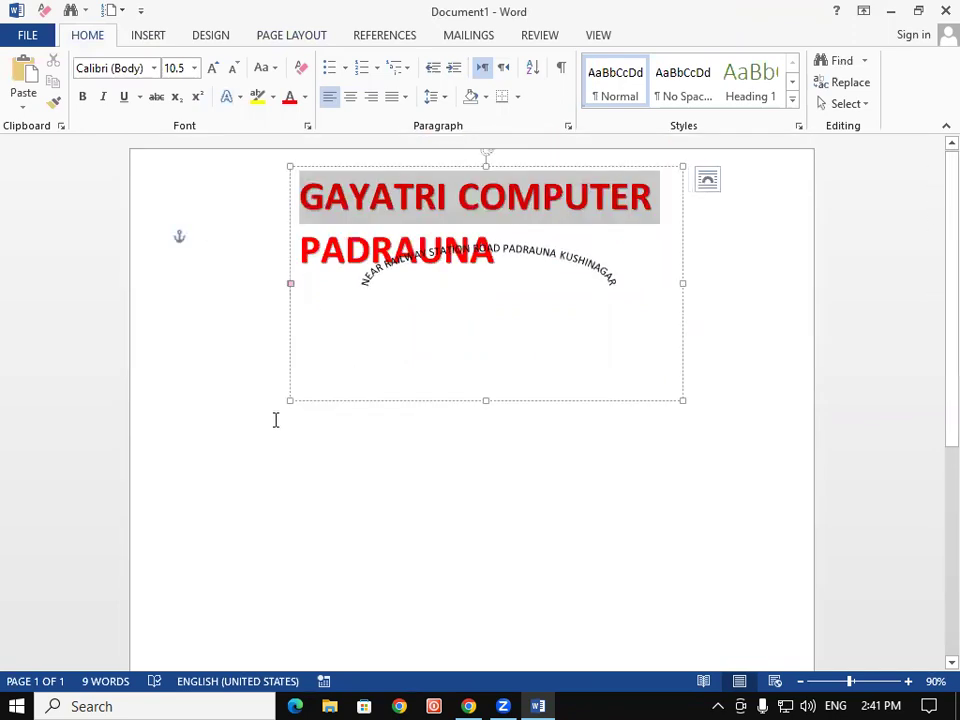
pyautogui.click(236, 462)
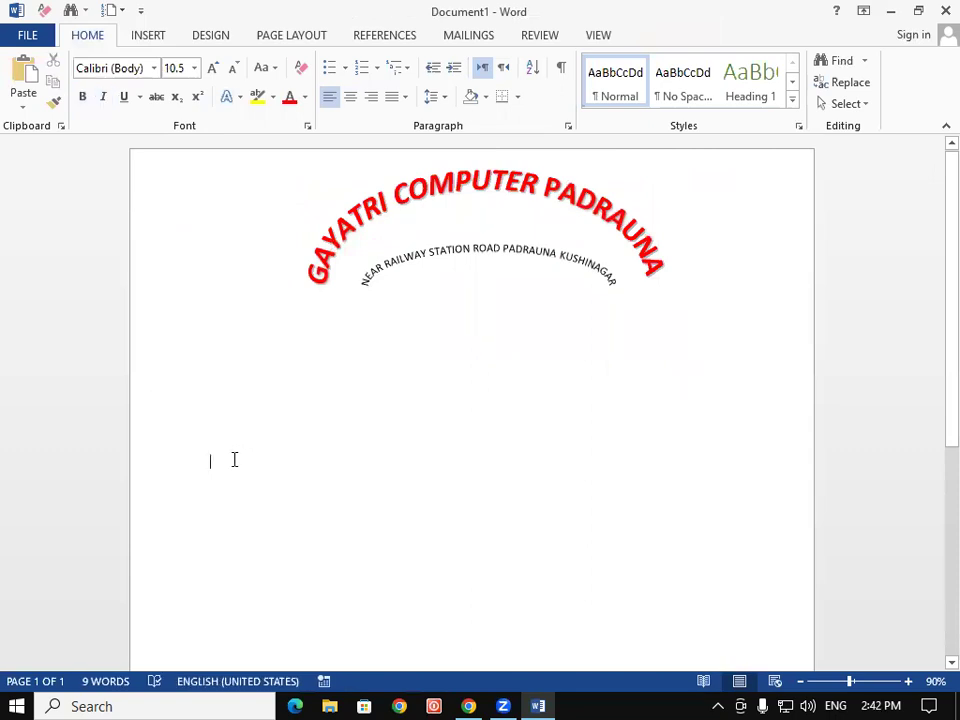
pyautogui.write('STUD')
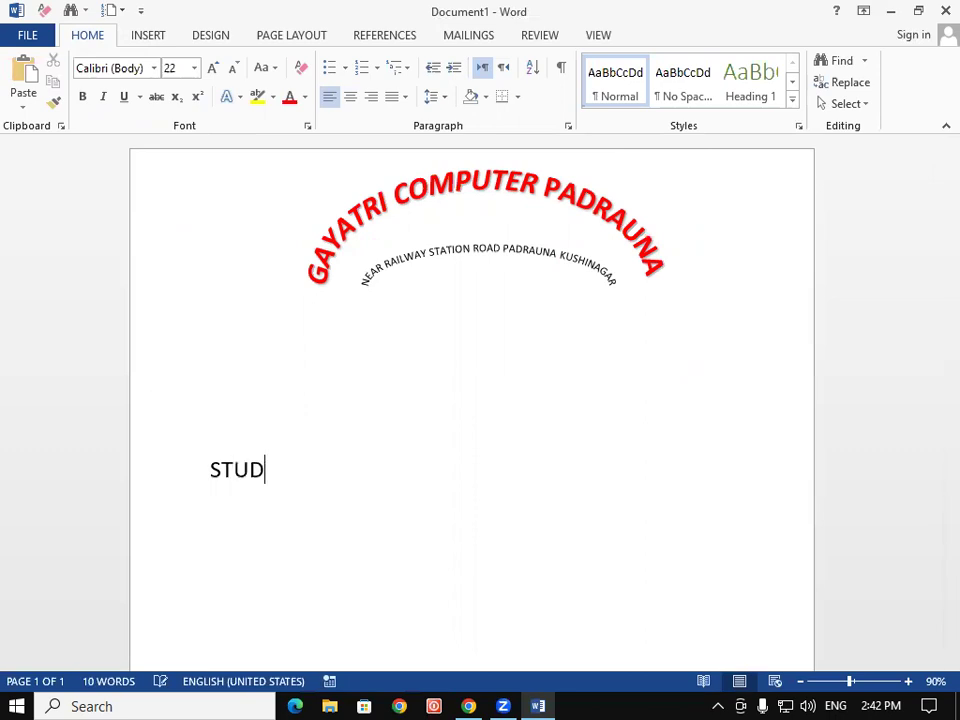
pyautogui.write('ENT NAME')
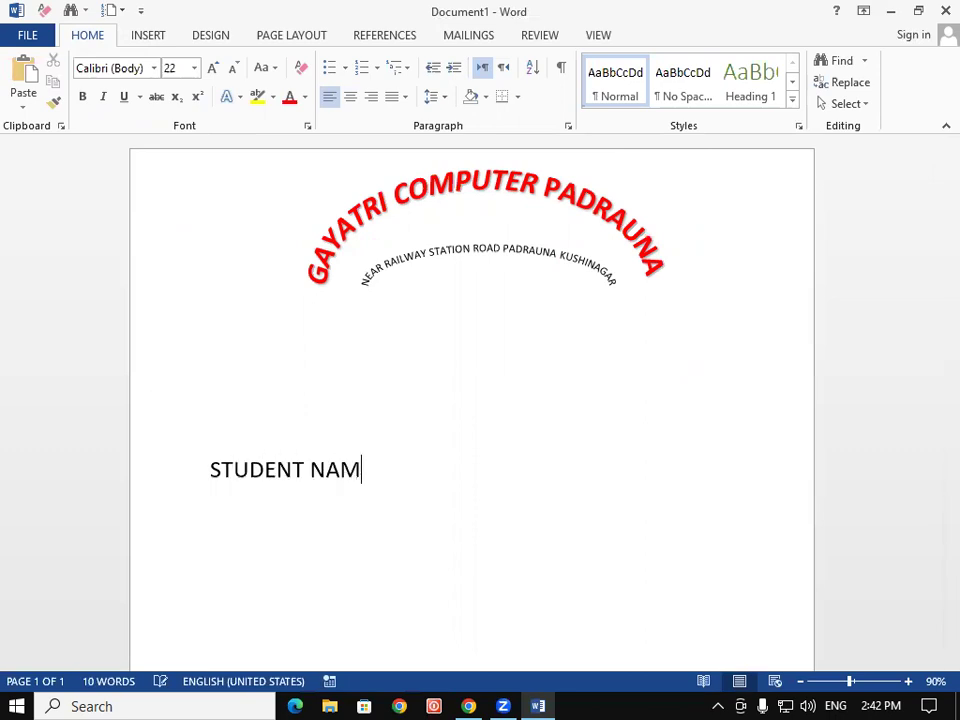
pyautogui.press('Return')
pyautogui.press('Return')
pyautogui.write('FATHER')
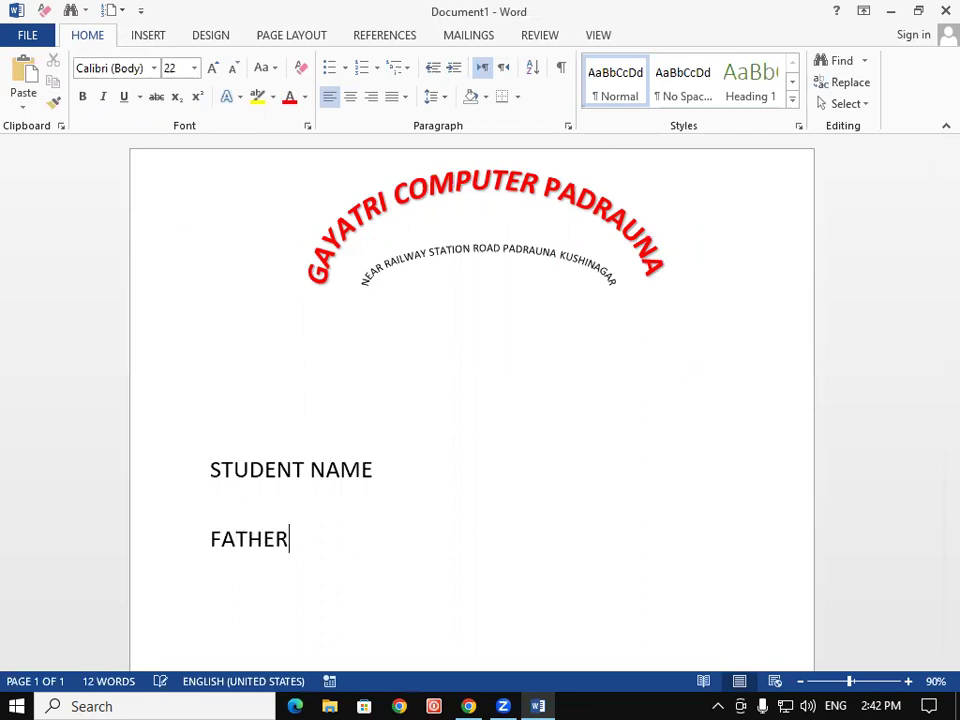
pyautogui.write("'S NAME")
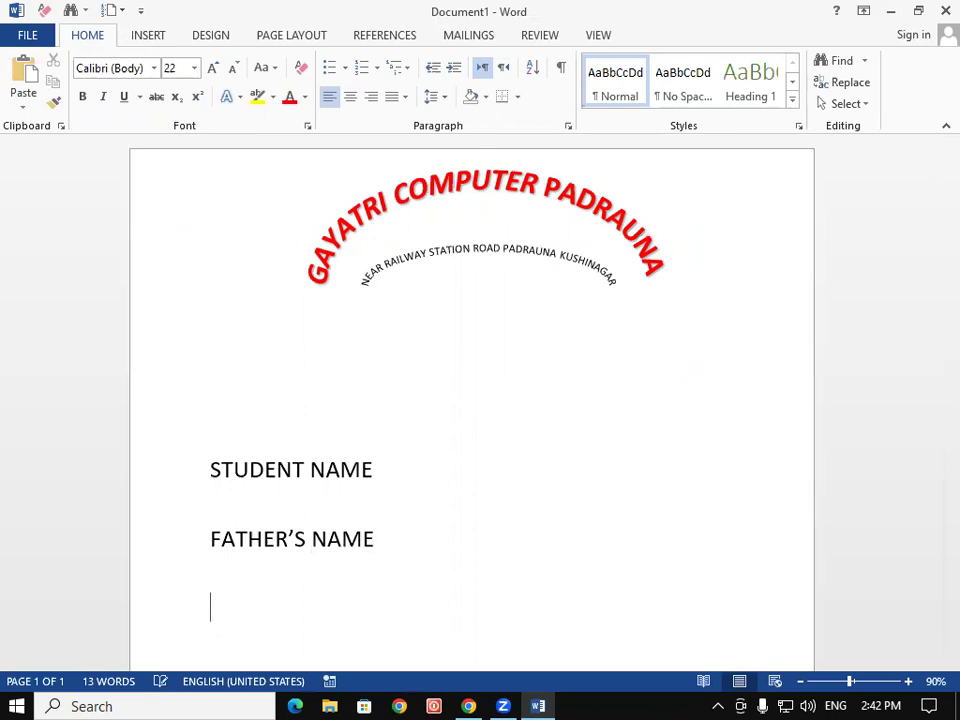
pyautogui.write('MOTH')
pyautogui.write("ER'S ")
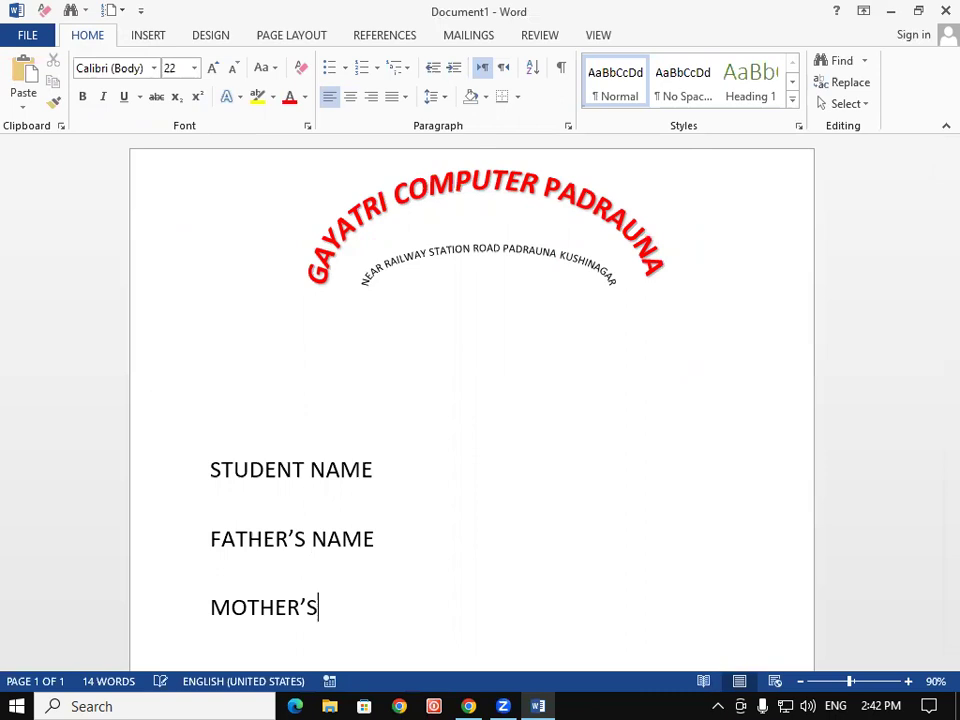
pyautogui.write('NAME')
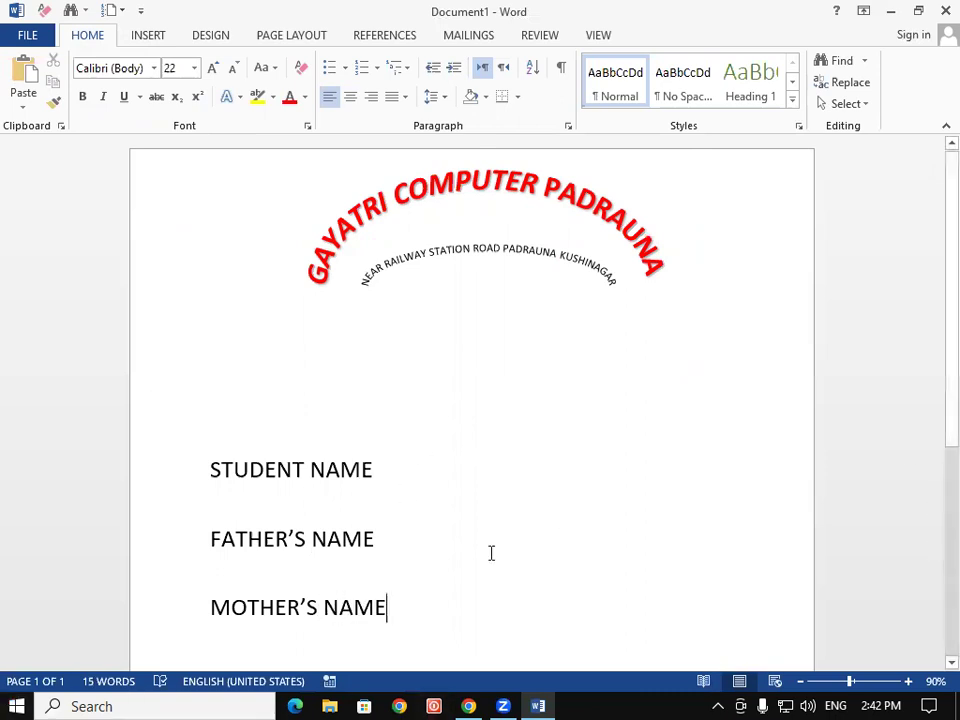
# Set the three name lines to 1.0 line spacing with no space after paragraphs
pyautogui.moveTo(212, 456); pyautogui.dragTo(400, 612)
pyautogui.click(436, 96)
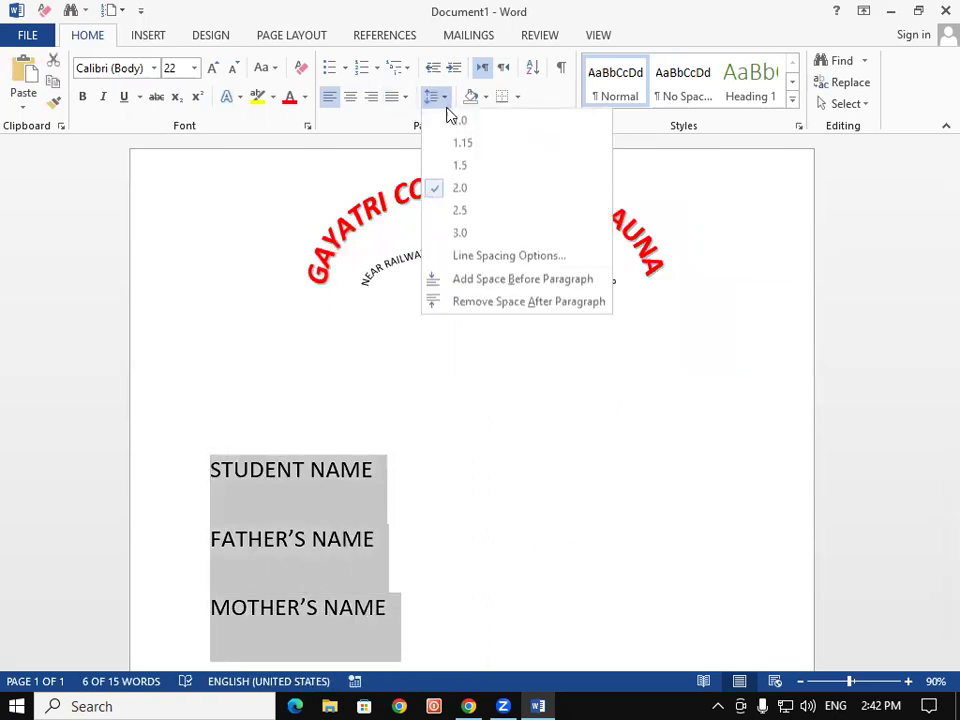
pyautogui.click(454, 120)
pyautogui.click(440, 98)
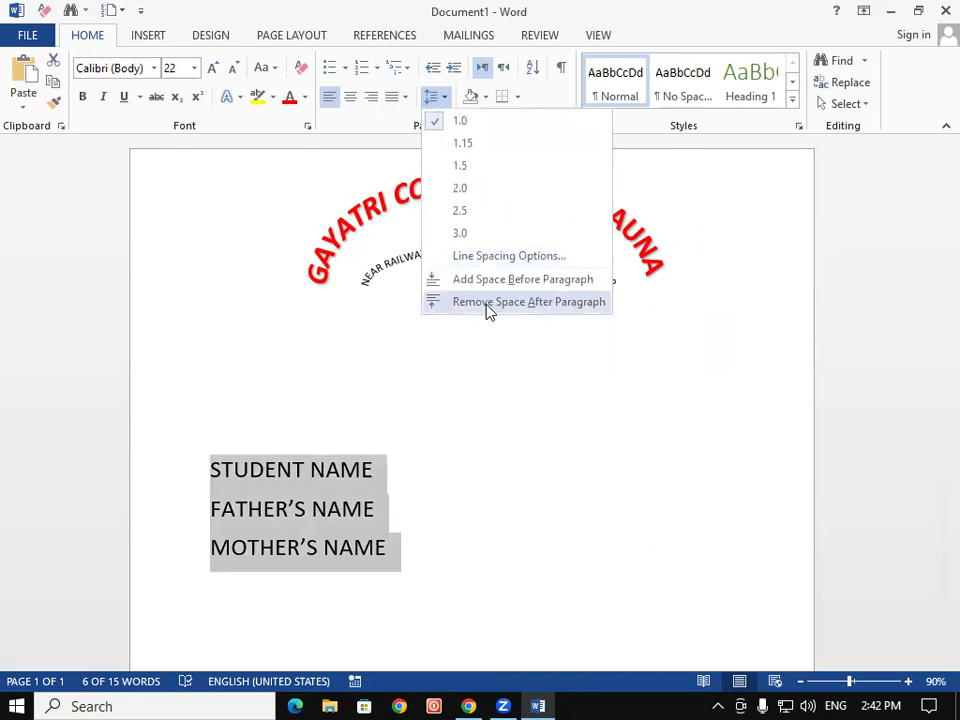
pyautogui.click(486, 304)
# Type dotted fill-in lines after the name labels
pyautogui.click(392, 480)
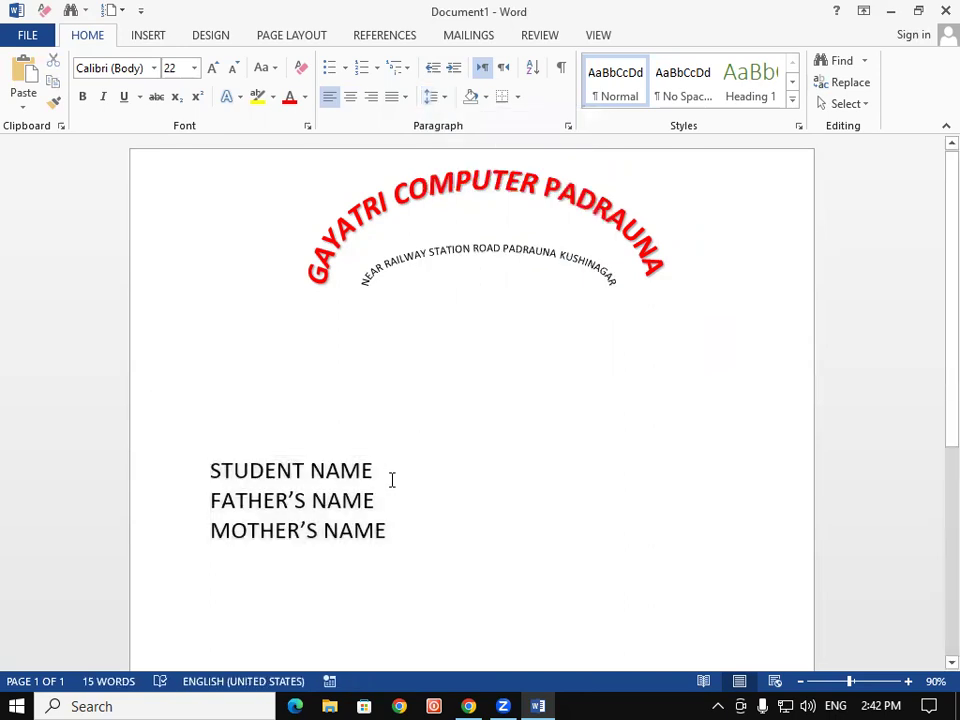
pyautogui.write('............................')
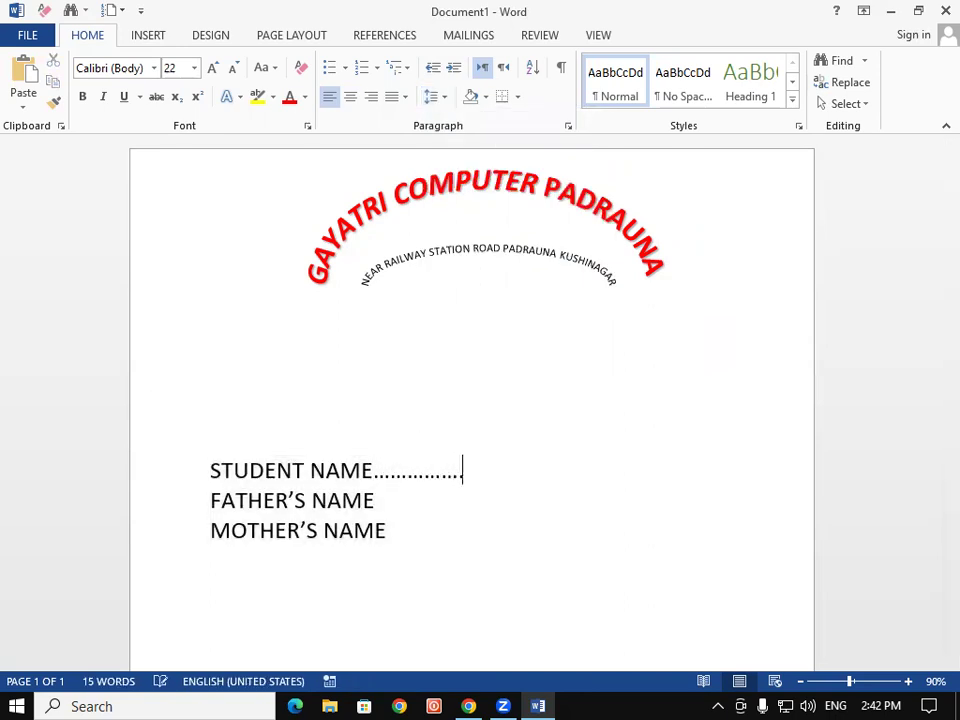
pyautogui.write('...........................')
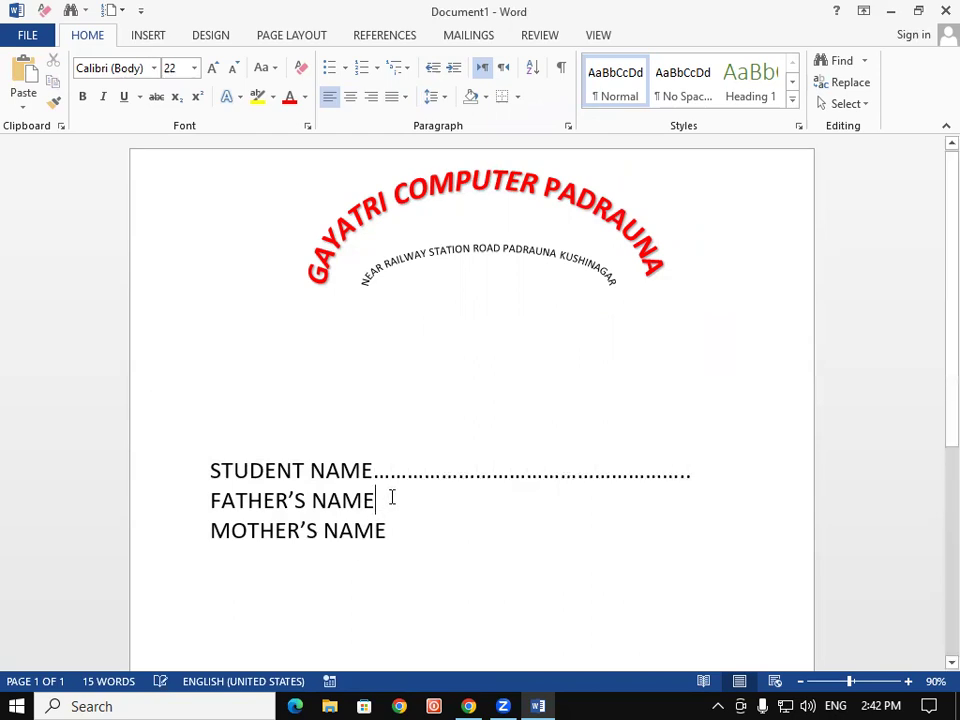
pyautogui.write('.......................................................')
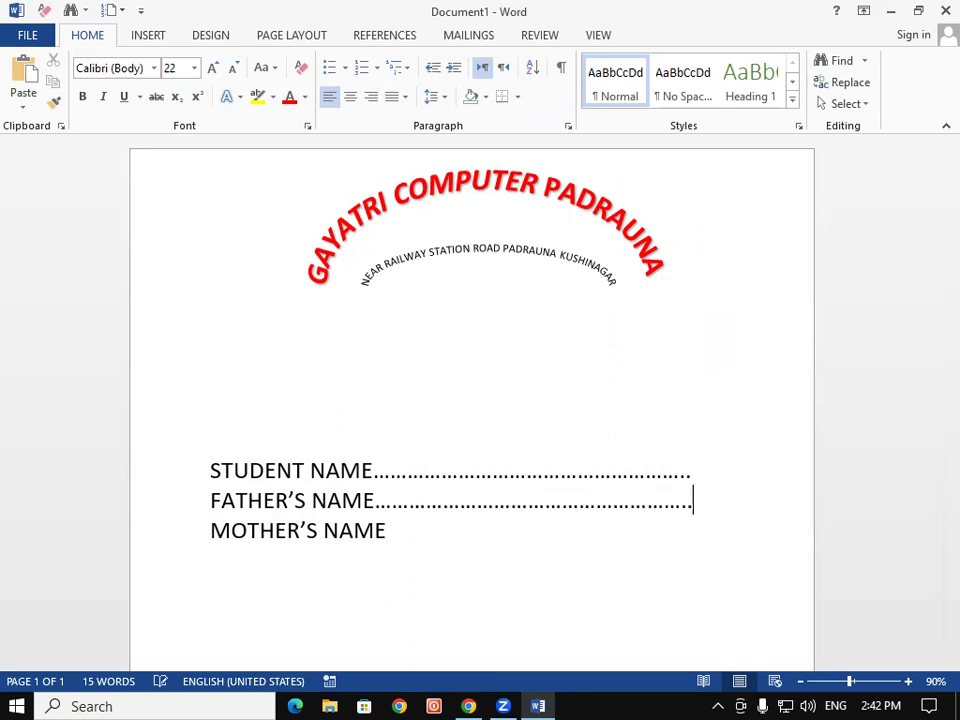
pyautogui.click(435, 521)
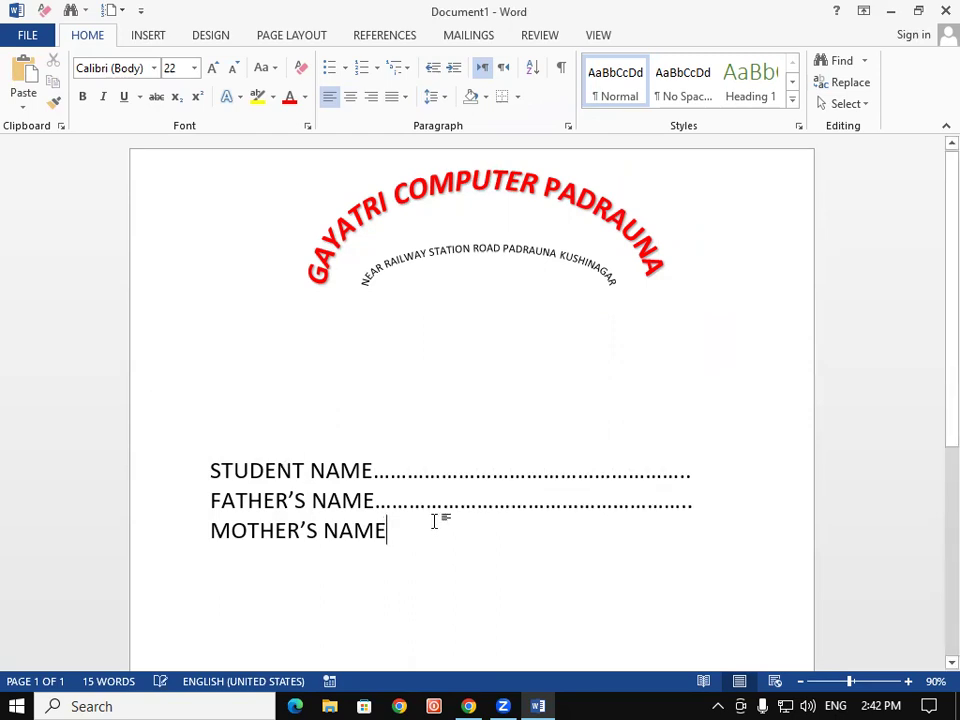
pyautogui.write('.')
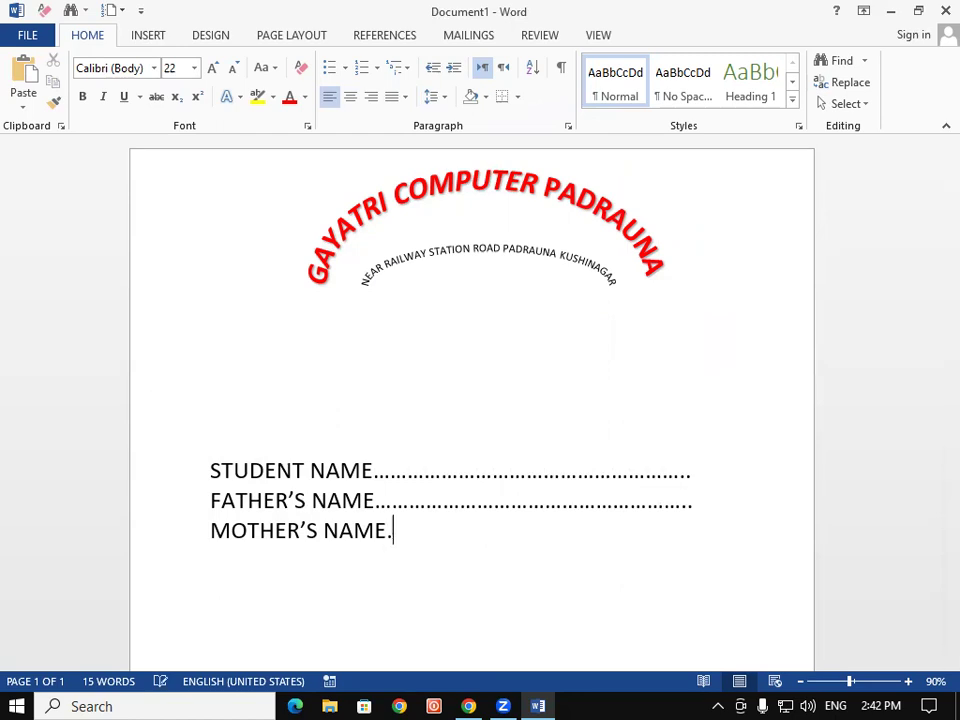
pyautogui.write('..................................................................................')
# Apply the Arch Up follow-path transform to the title WordArt
pyautogui.click(602, 178)
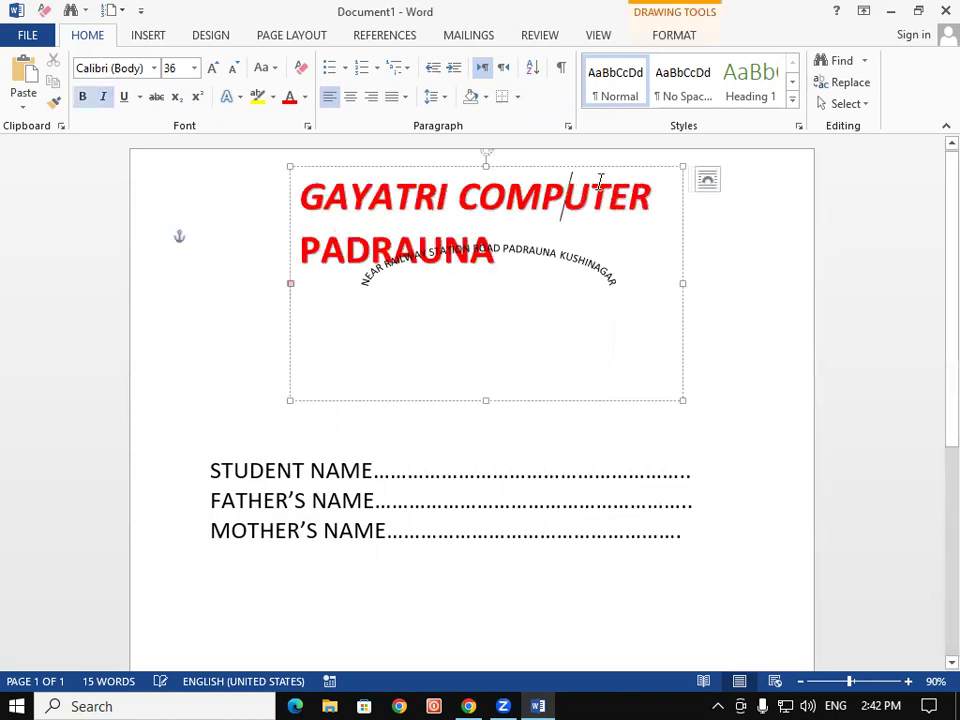
pyautogui.click(608, 165)
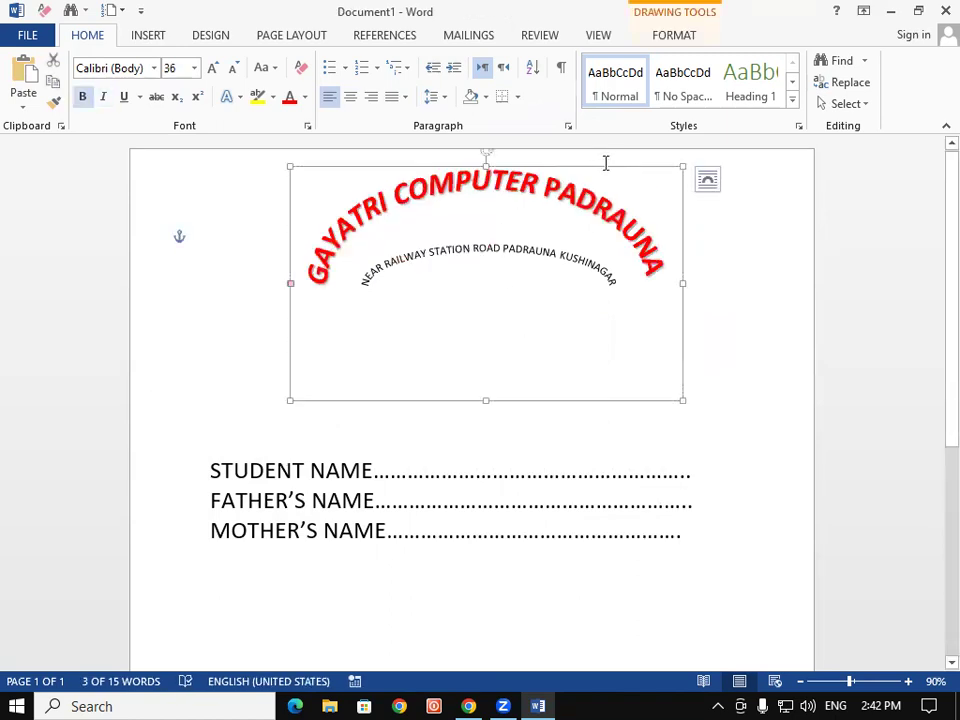
pyautogui.click(679, 34)
pyautogui.click(432, 104)
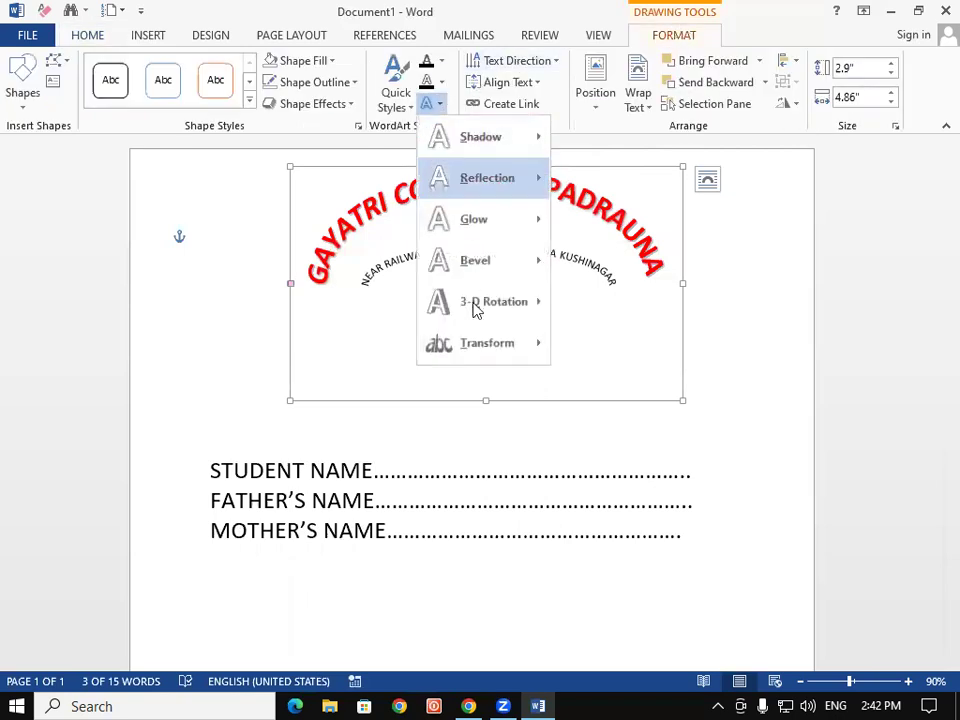
pyautogui.moveTo(540, 333)
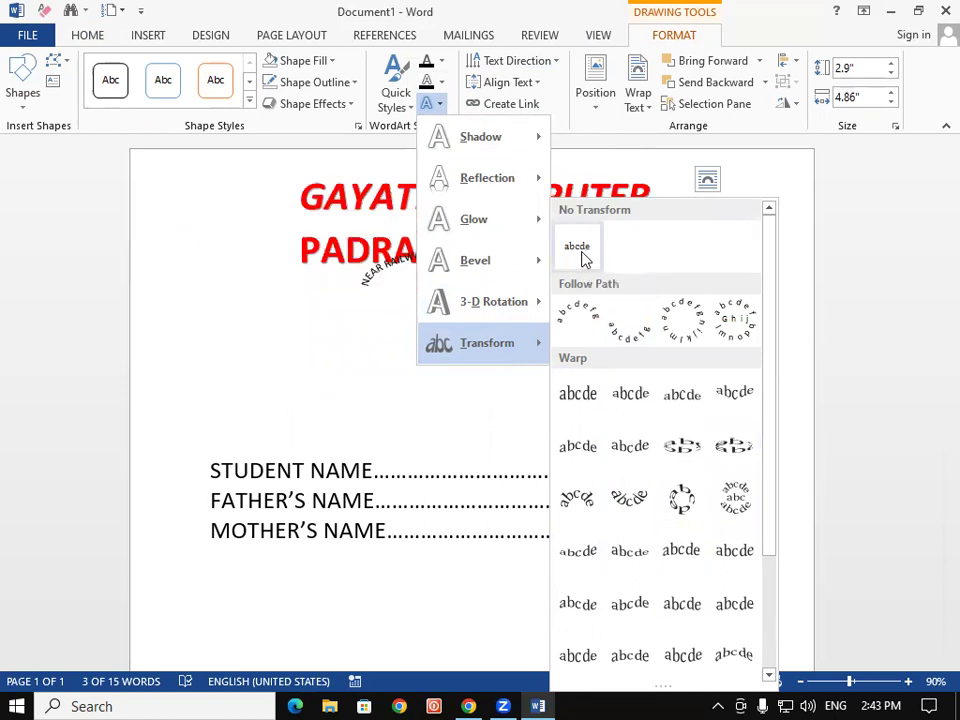
pyautogui.click(590, 332)
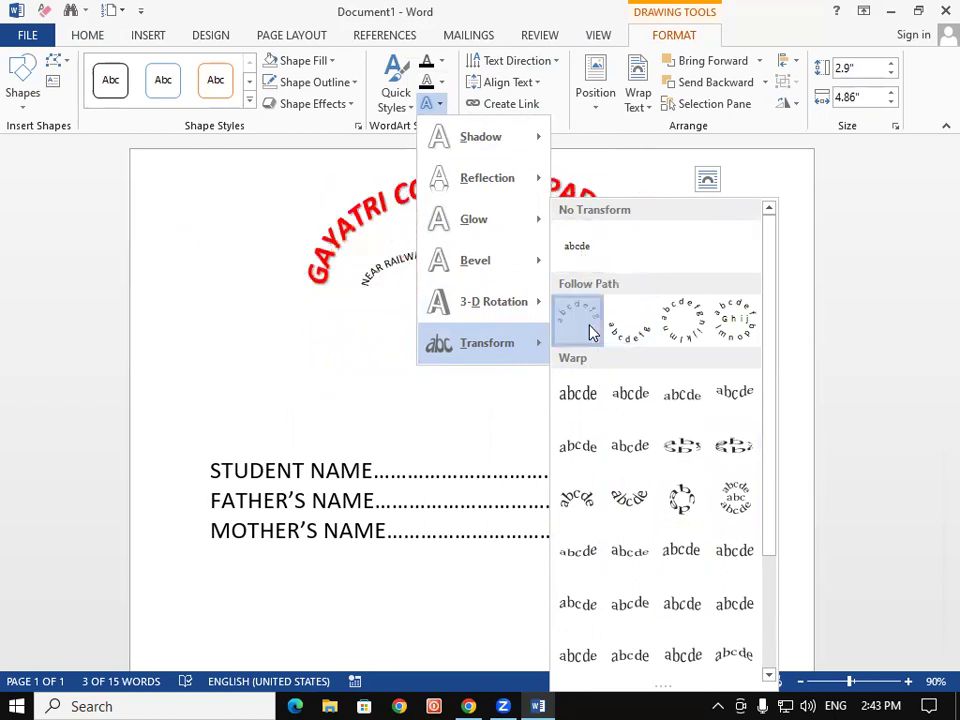
pyautogui.click(223, 386)
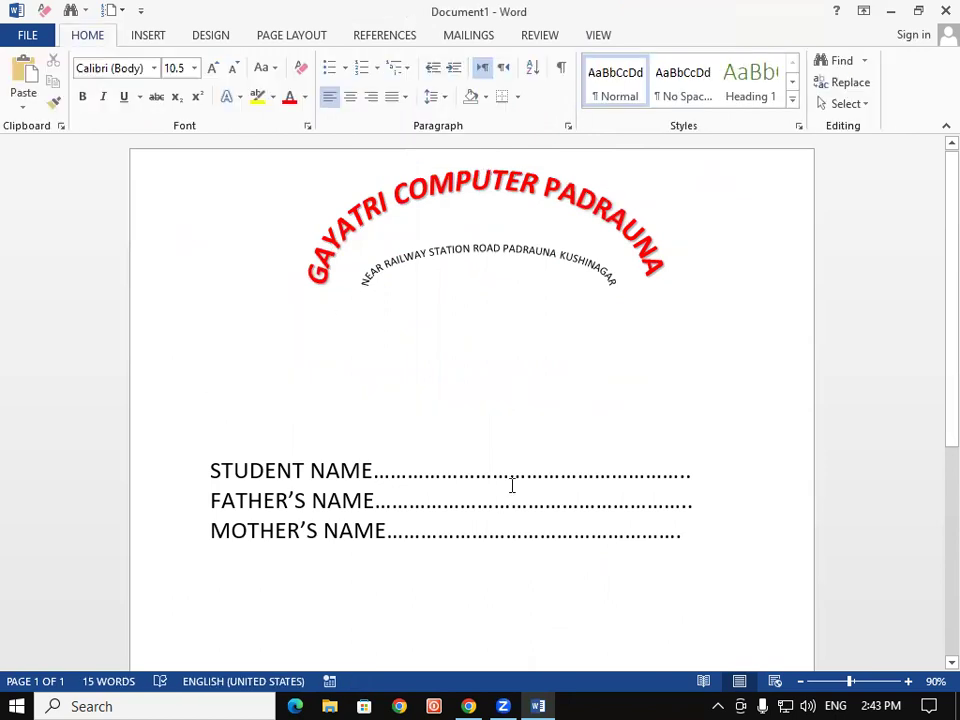
# Reselect the title WordArt, show the Insert ribbon, then return to the body text
pyautogui.click(581, 206)
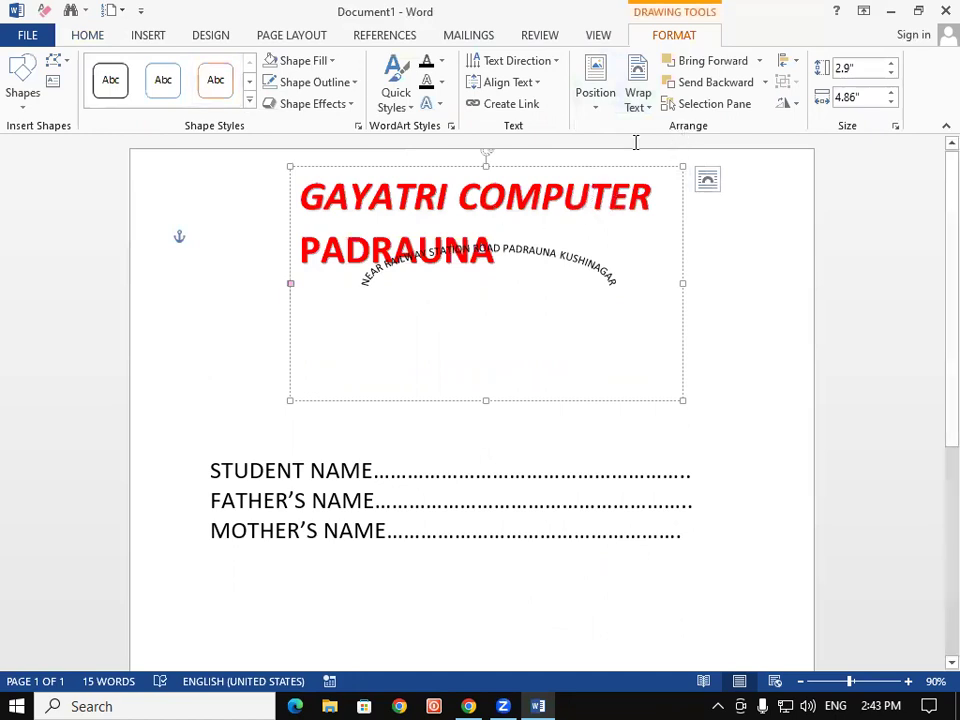
pyautogui.click(154, 38)
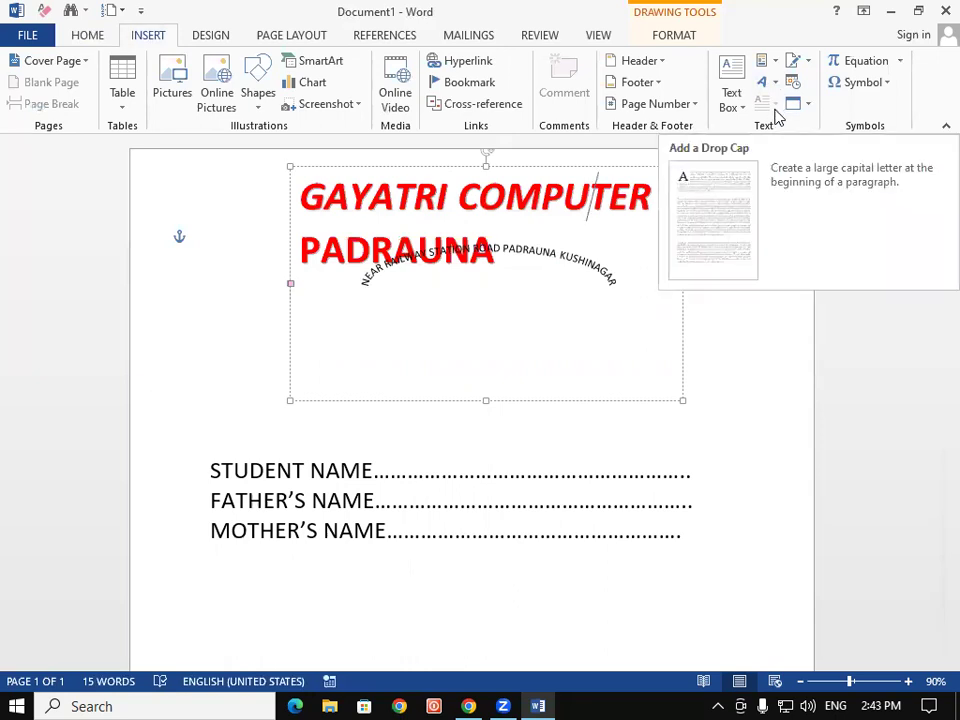
pyautogui.click(598, 503)
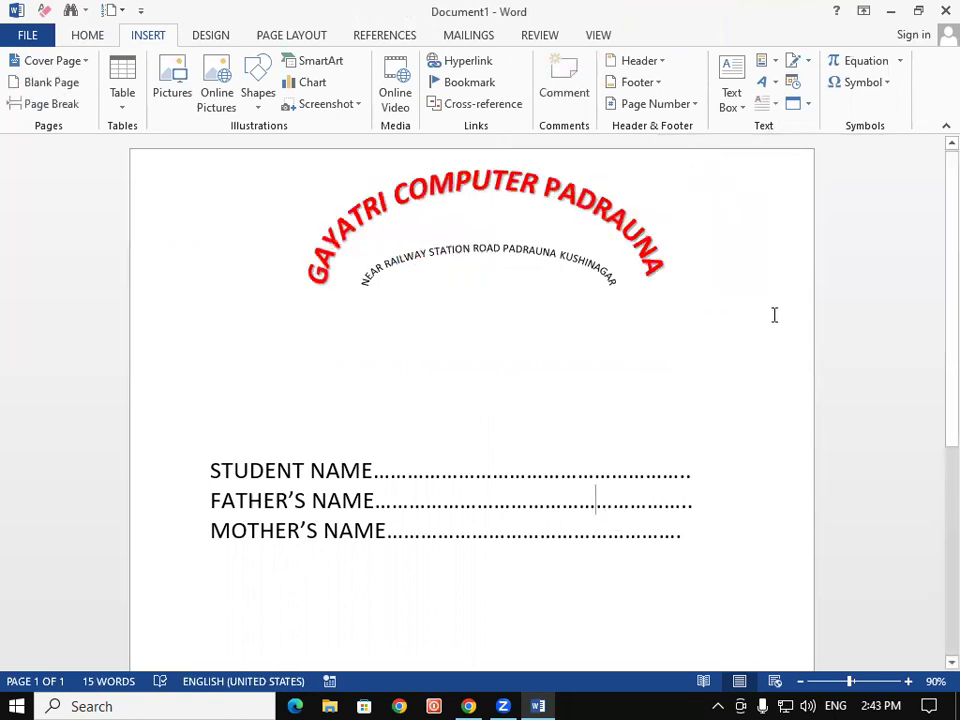
# Create a new blank Document2 and begin typing =RAND on its first line
pyautogui.hotkey('ctrl', 'n')
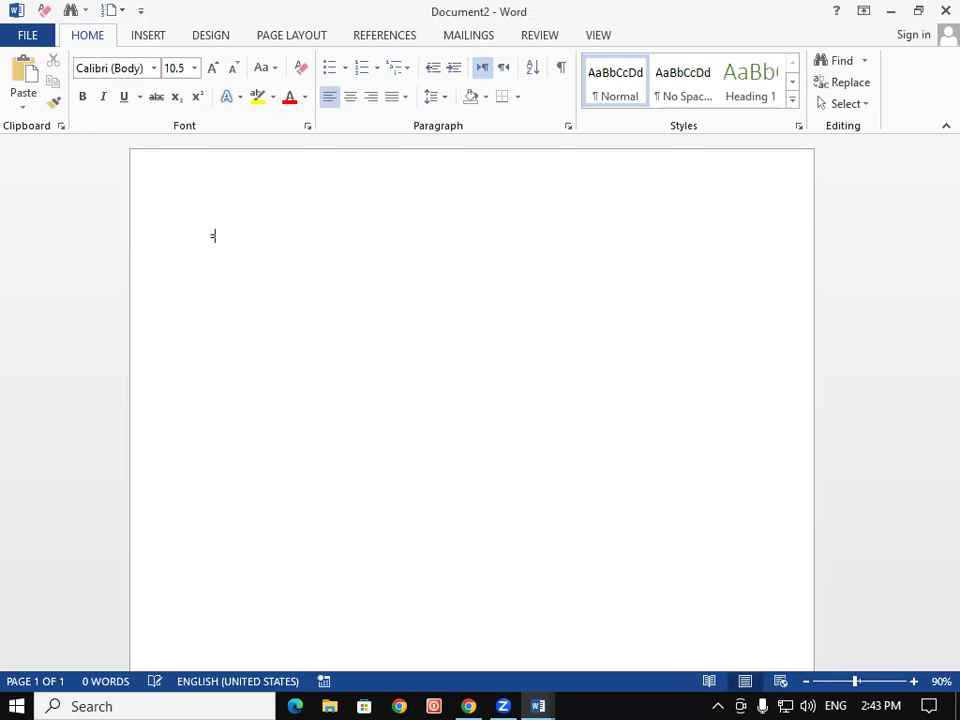
pyautogui.write('RAND(')
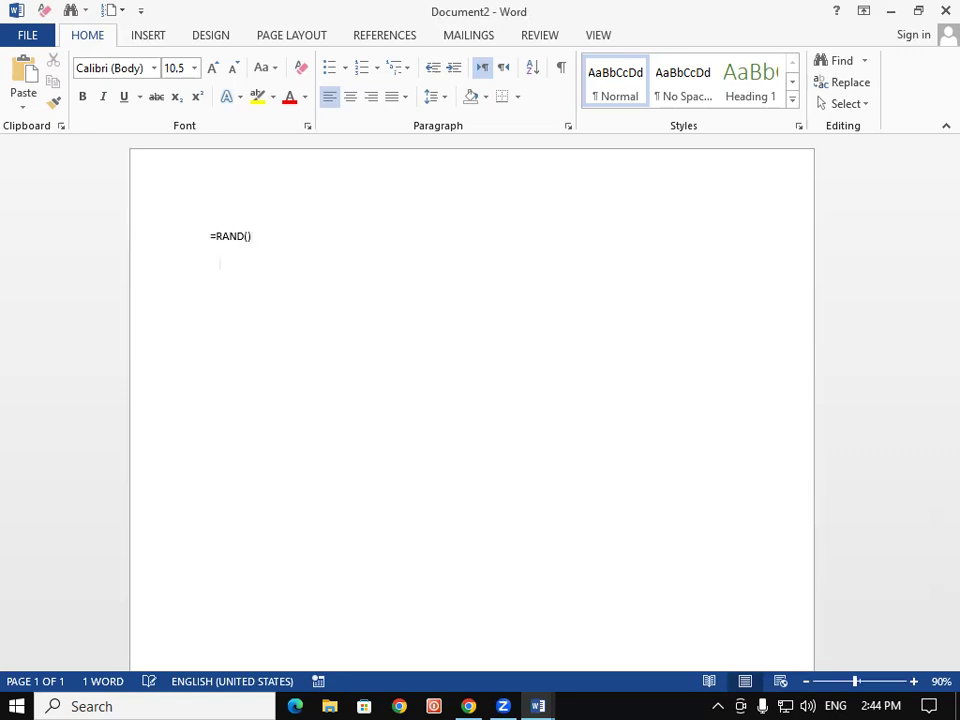
# Generate the =RAND sample paragraphs and set all text to 1.0 line spacing
pyautogui.press('Return')
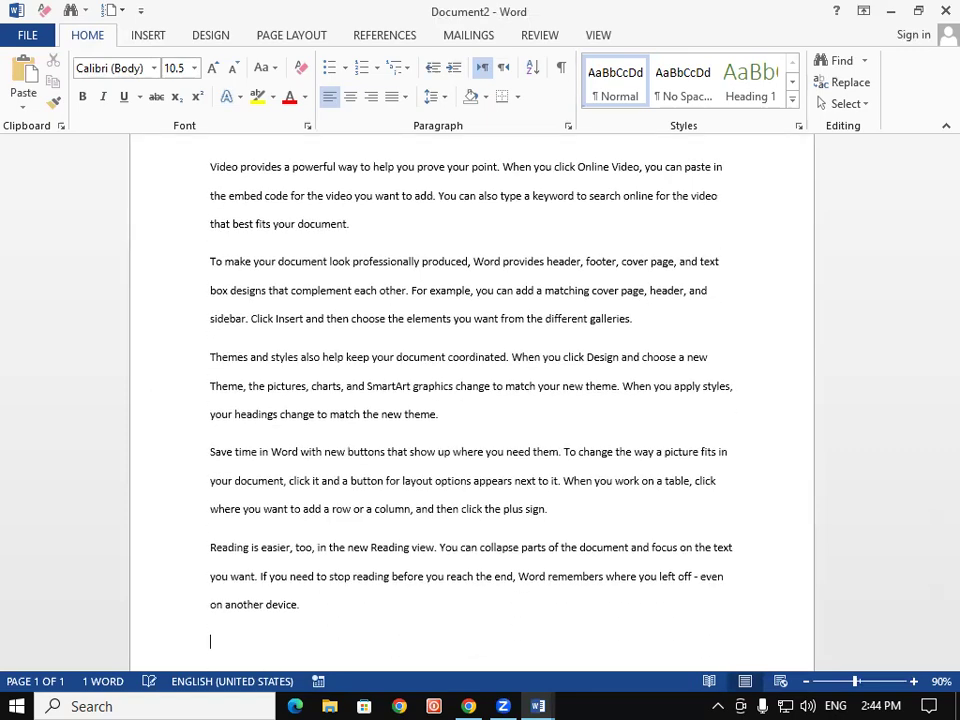
pyautogui.hotkey('ctrl', 'a')
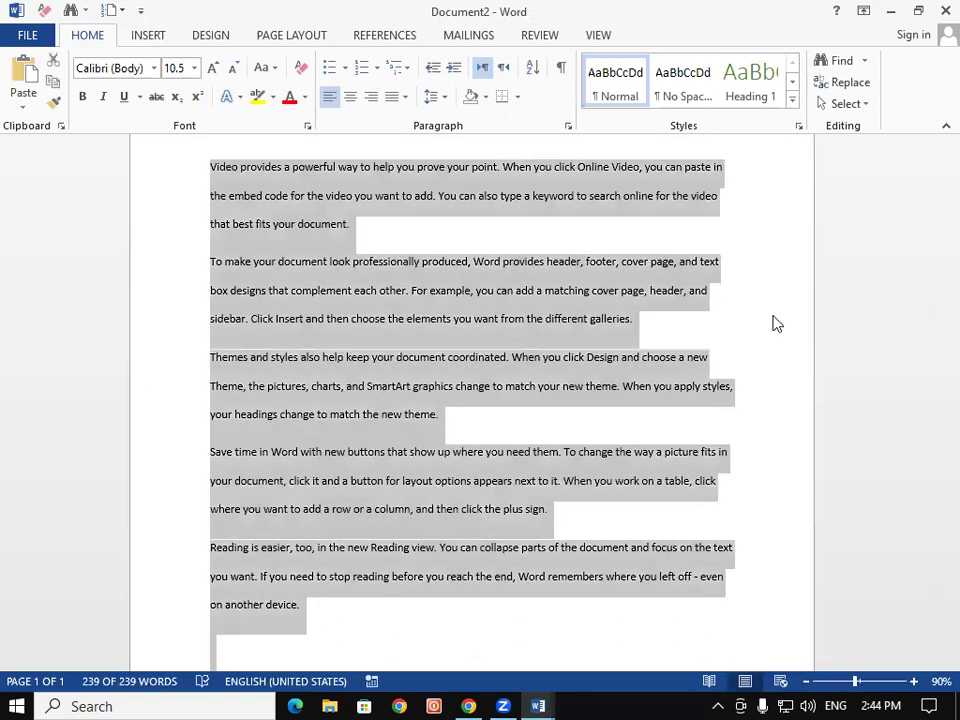
pyautogui.click(432, 101)
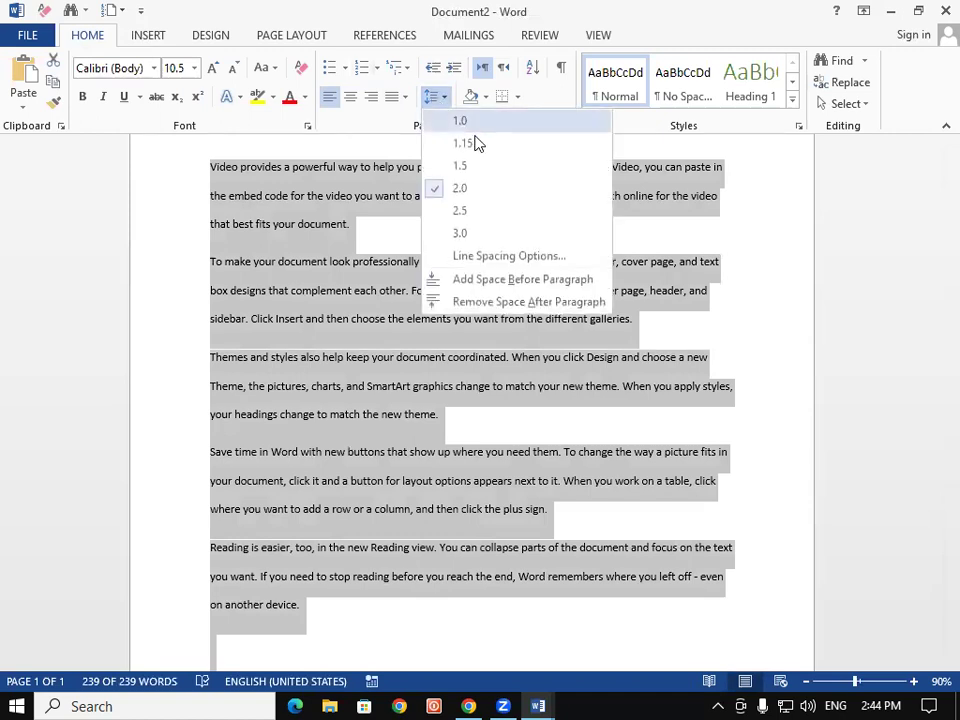
pyautogui.click(476, 122)
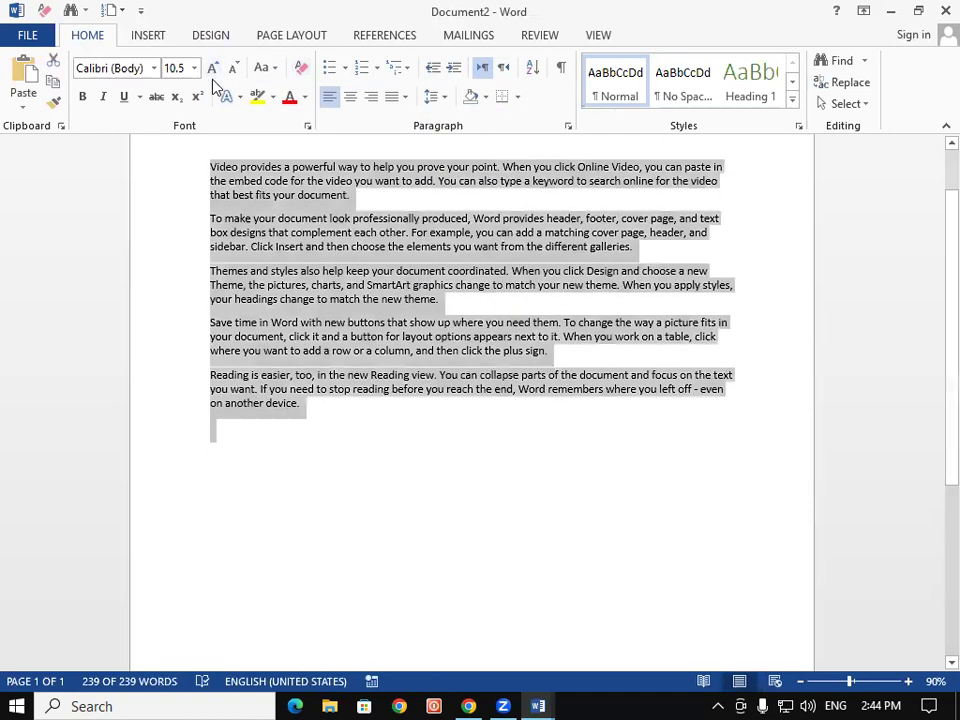
# Enlarge all the sample text to 18 pt
pyautogui.click(213, 68)
pyautogui.click(213, 68)
pyautogui.click(213, 68)
pyautogui.click(213, 68)
pyautogui.click(213, 68)
pyautogui.click(399, 302)
pyautogui.scroll(1, 567, 447)
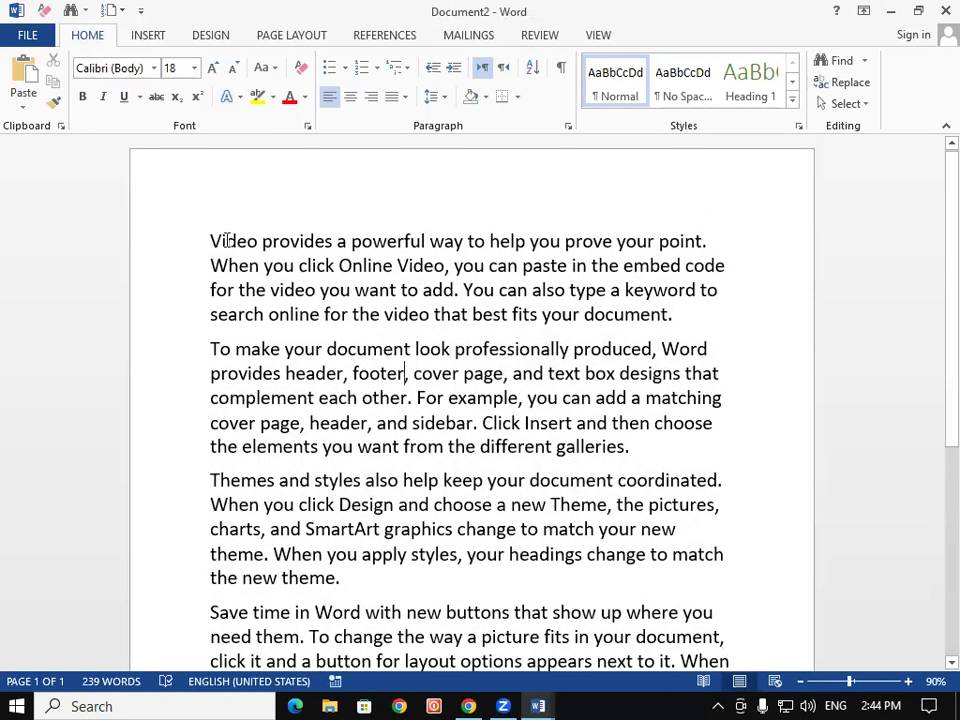
pyautogui.hotkey('ctrl', 'a')
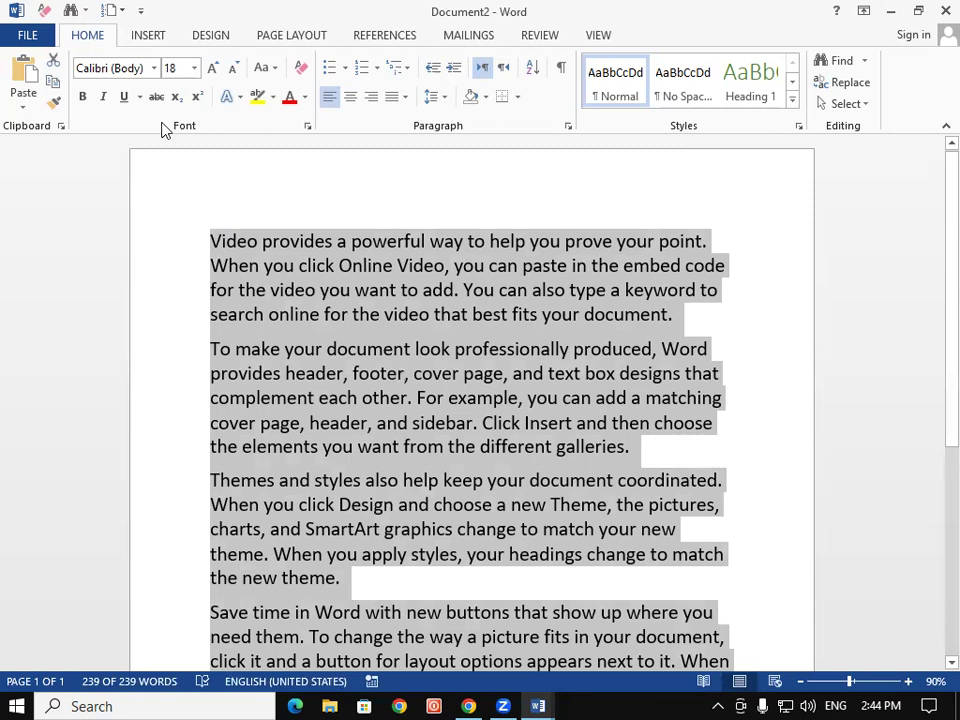
# Give the first paragraph a Dropped capital V
pyautogui.click(148, 36)
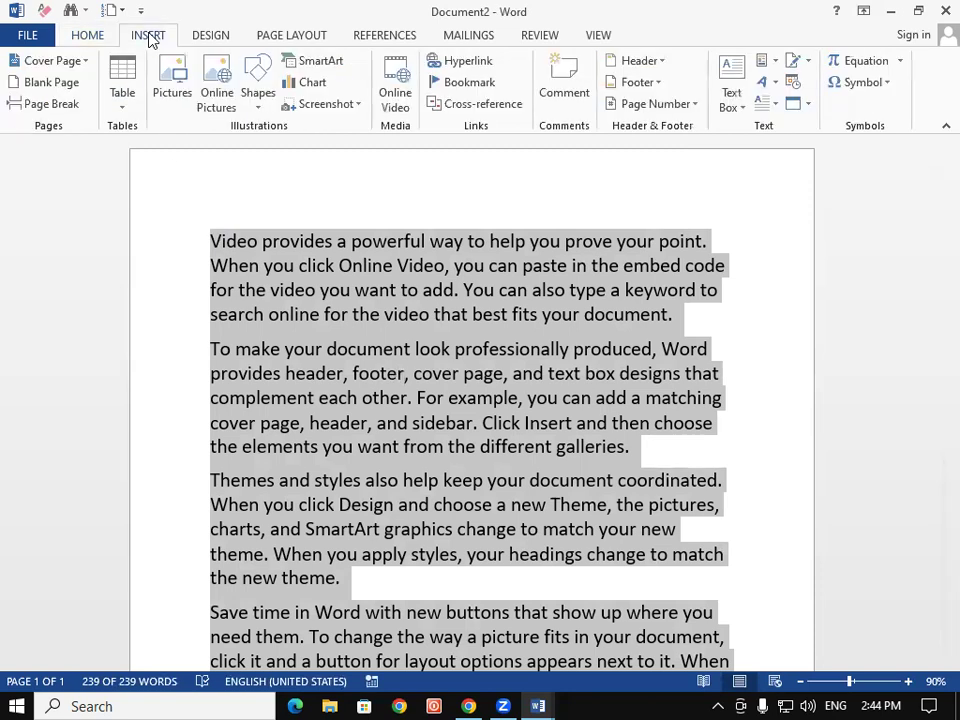
pyautogui.click(760, 106)
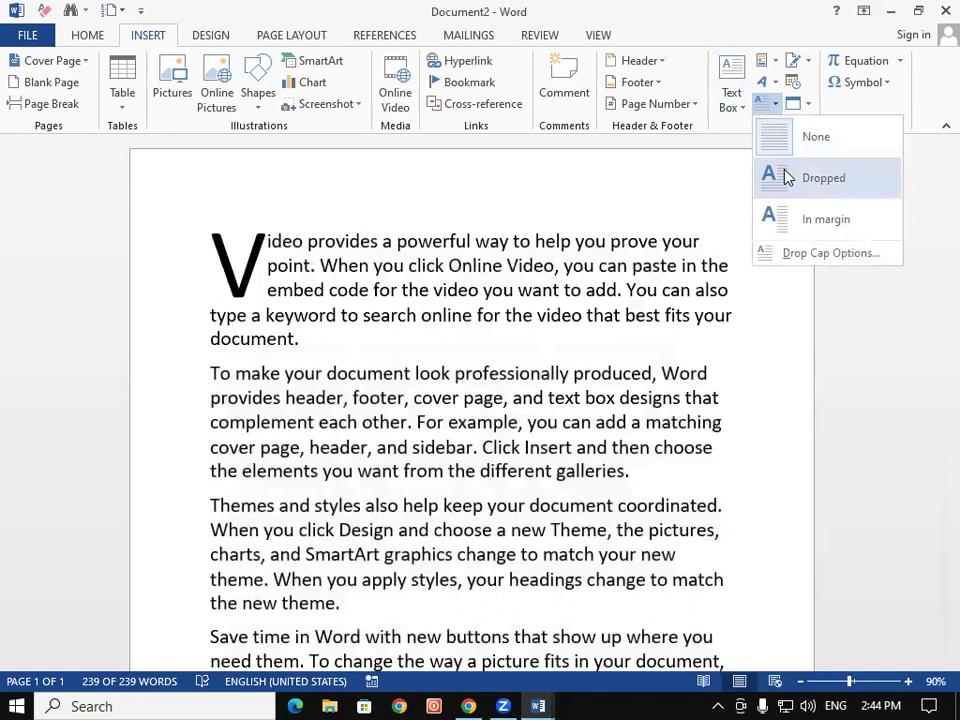
pyautogui.click(786, 177)
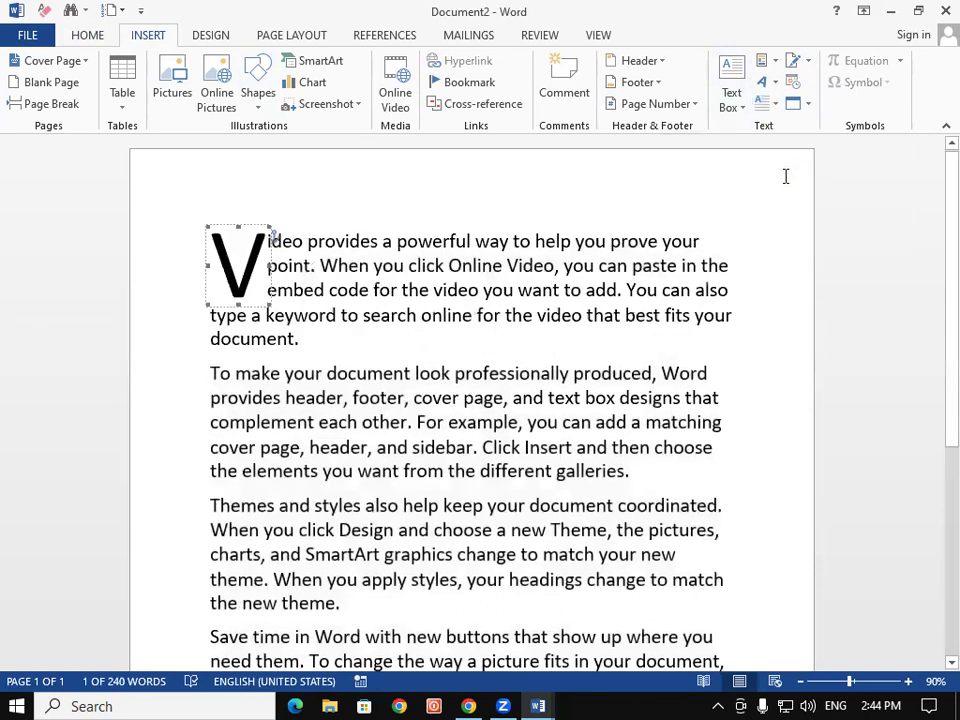
pyautogui.click(563, 314)
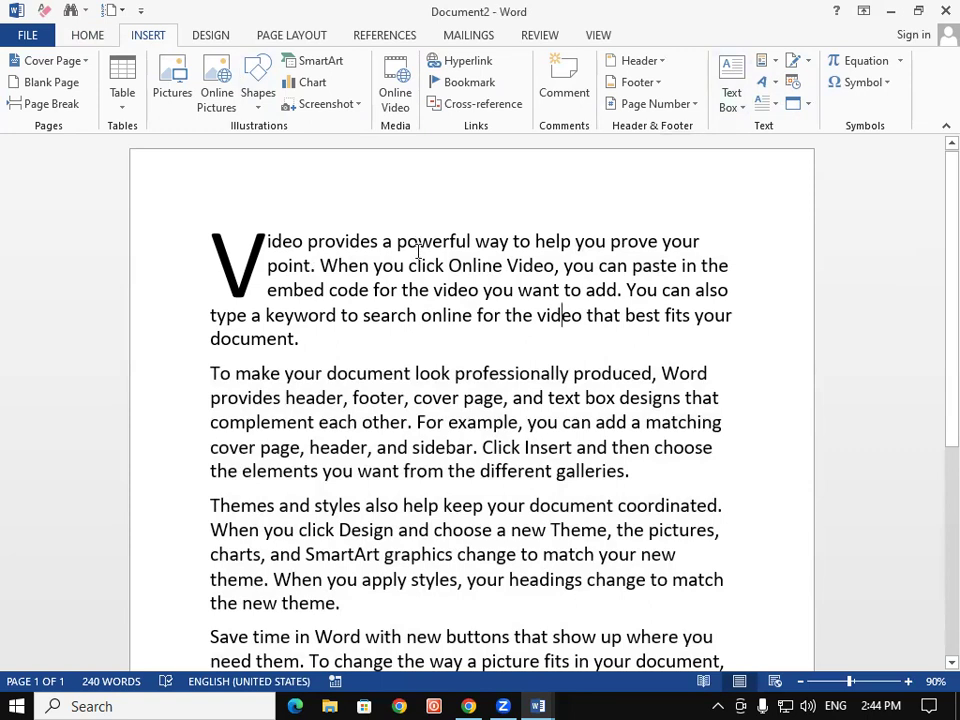
# Select the whole document and reopen the Drop Cap choices
pyautogui.scroll(-1, 420, 250)
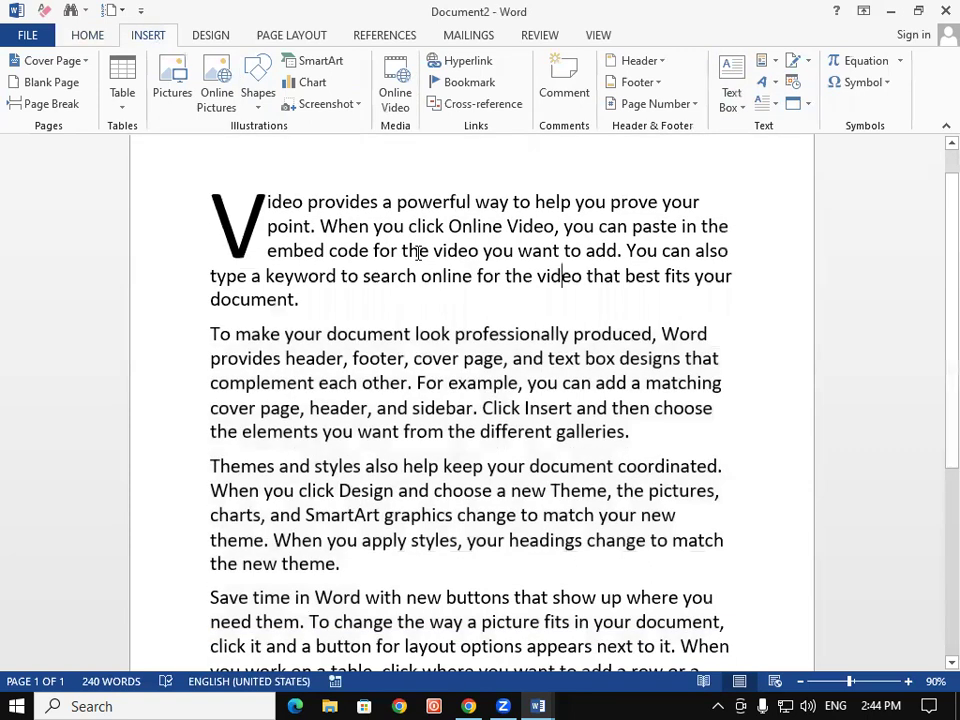
pyautogui.hotkey('ctrl', 'a')
pyautogui.scroll(1, 407, 265)
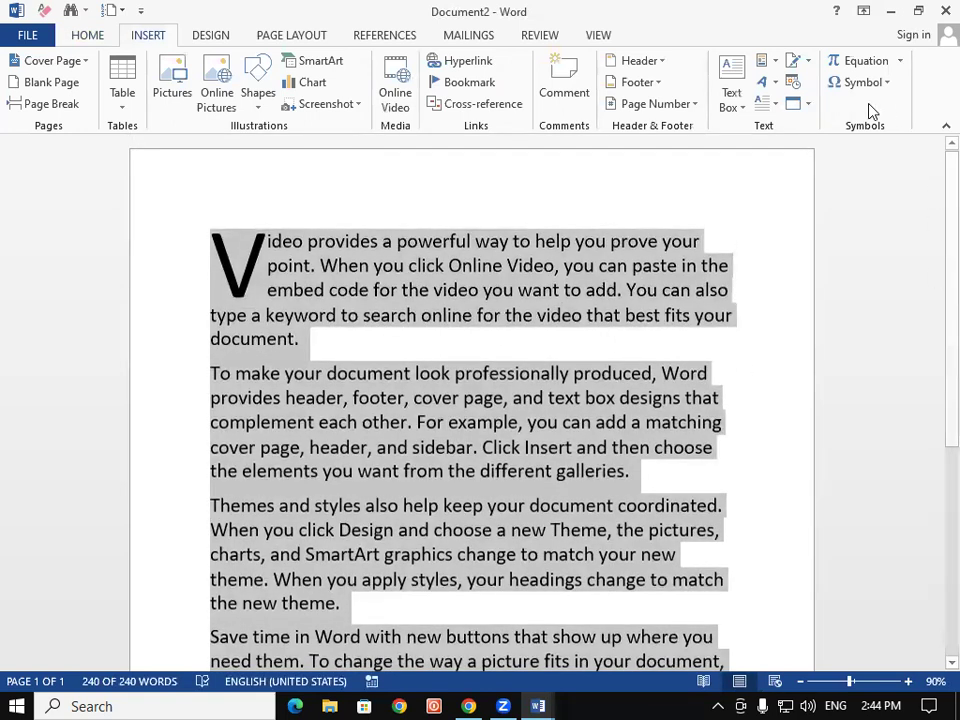
pyautogui.click(771, 105)
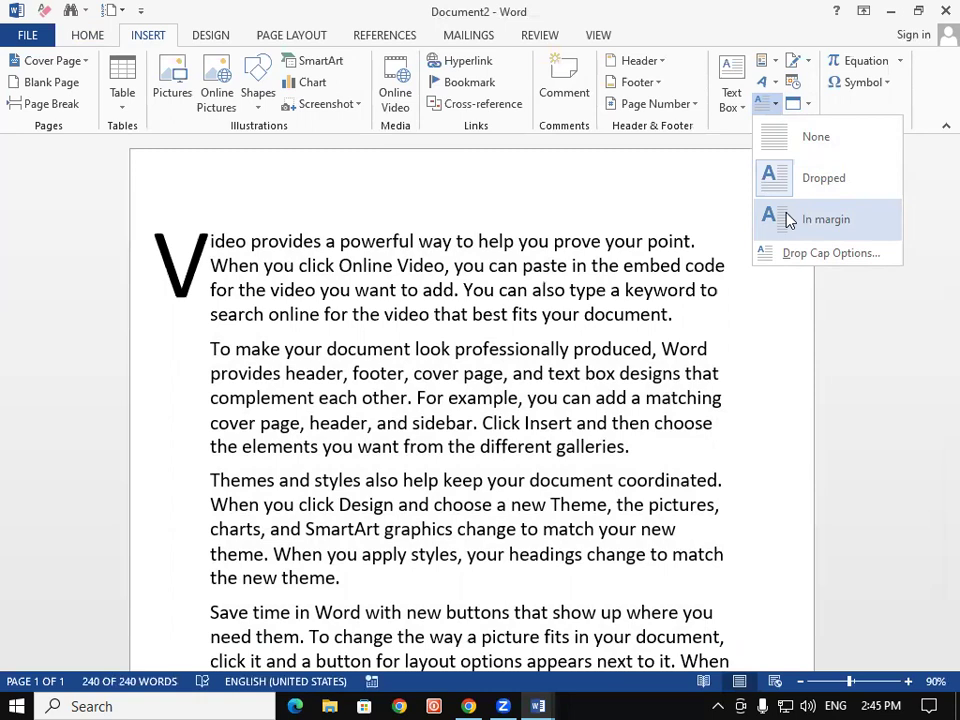
# Give the Themes paragraph a Dropped capital T
pyautogui.click(546, 400)
pyautogui.click(550, 331)
pyautogui.click(465, 507)
pyautogui.scroll(-1, 277, 486)
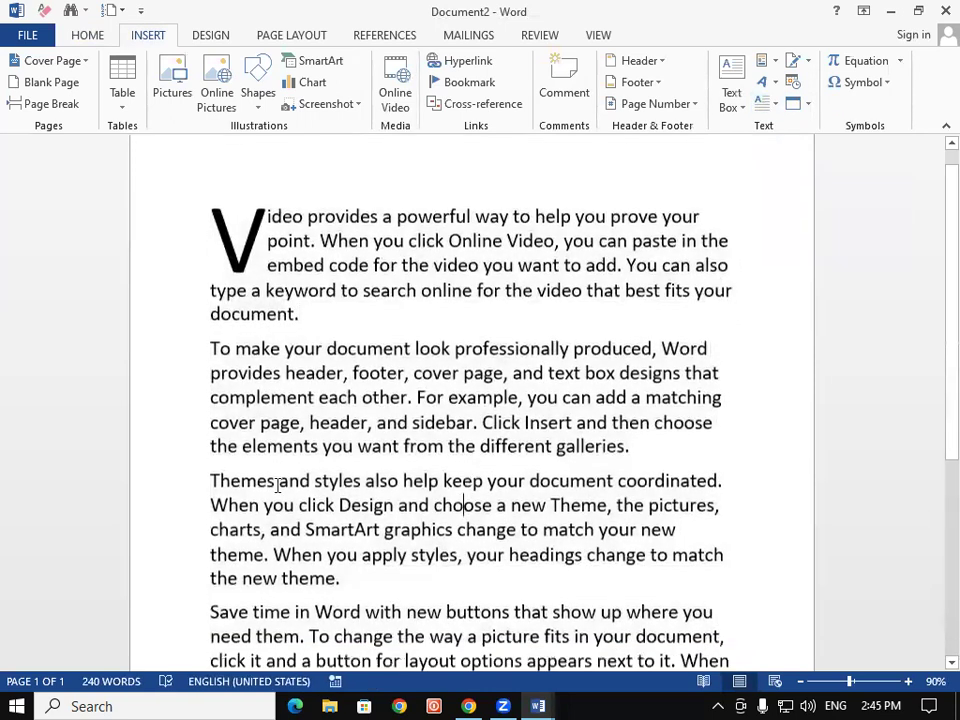
pyautogui.scroll(-1, 277, 486)
pyautogui.moveTo(209, 466); pyautogui.dragTo(300, 561)
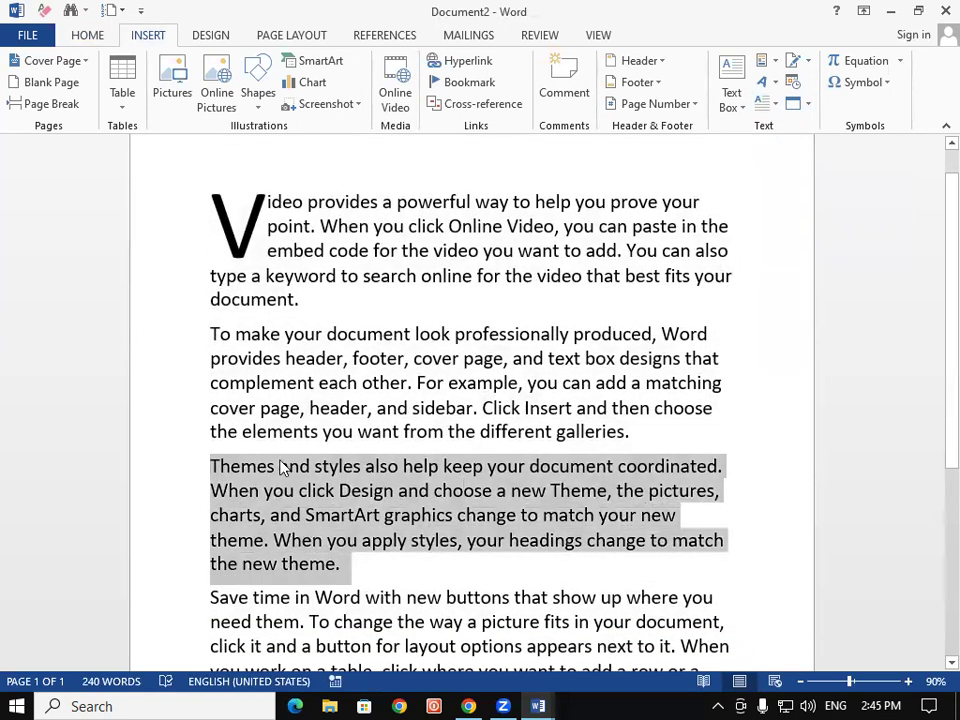
pyautogui.click(778, 105)
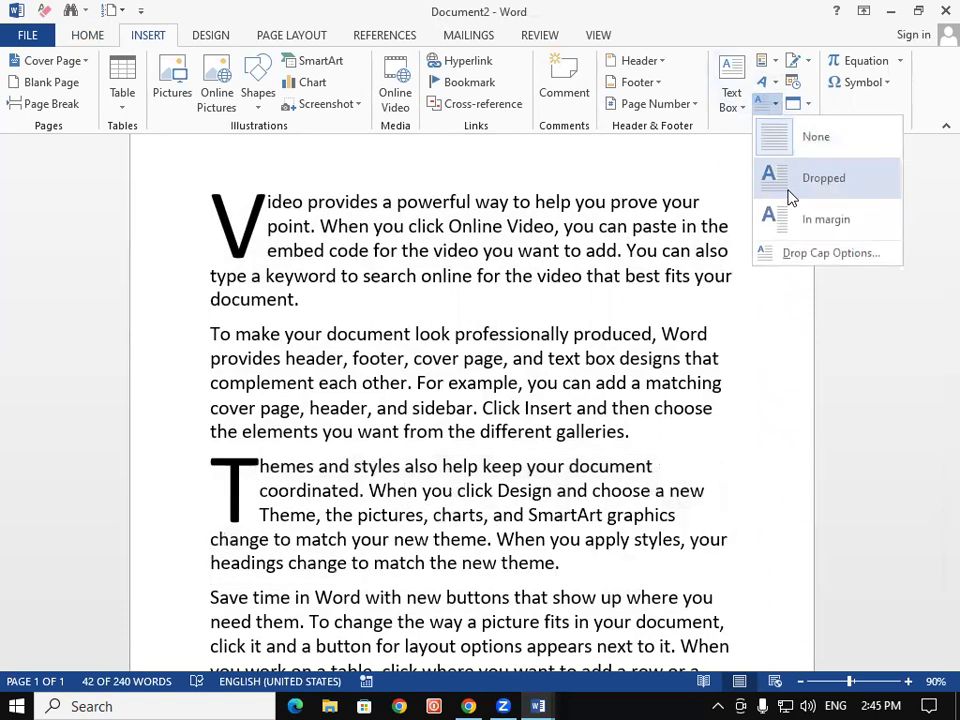
pyautogui.click(790, 192)
pyautogui.click(493, 358)
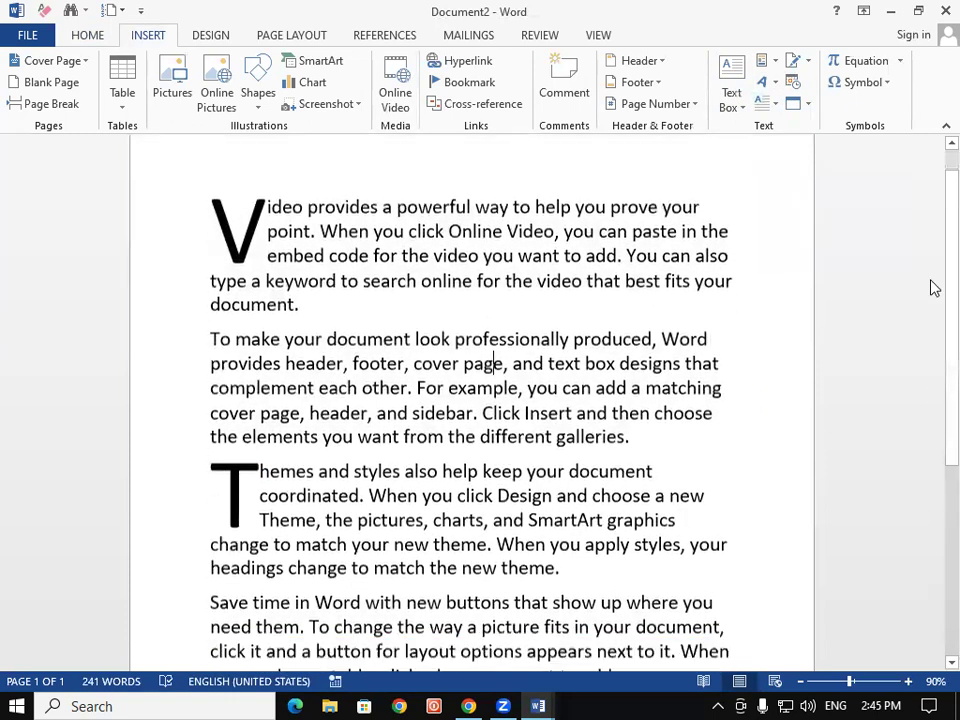
# Give the Reading paragraph a Dropped capital R
pyautogui.scroll(-5, 700, 420)
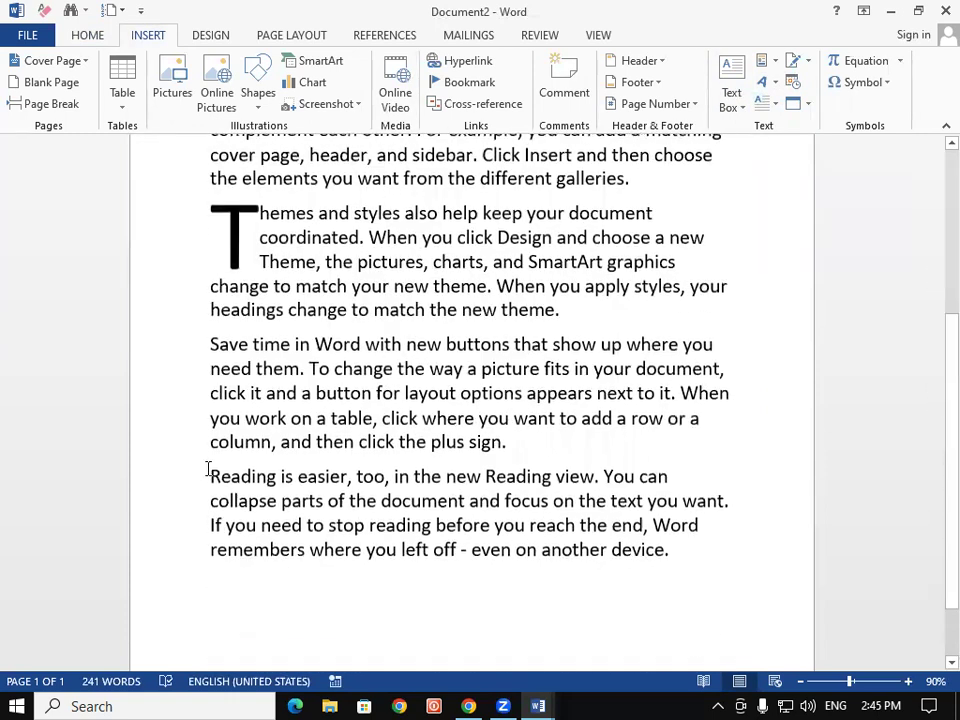
pyautogui.tripleClick(311, 525)
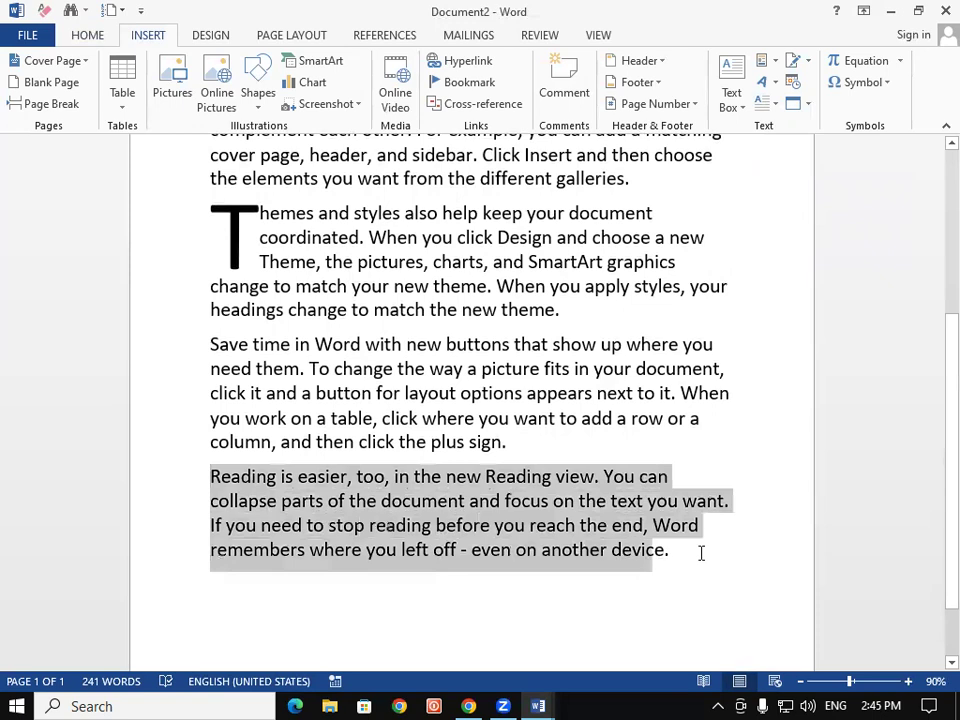
pyautogui.click(768, 104)
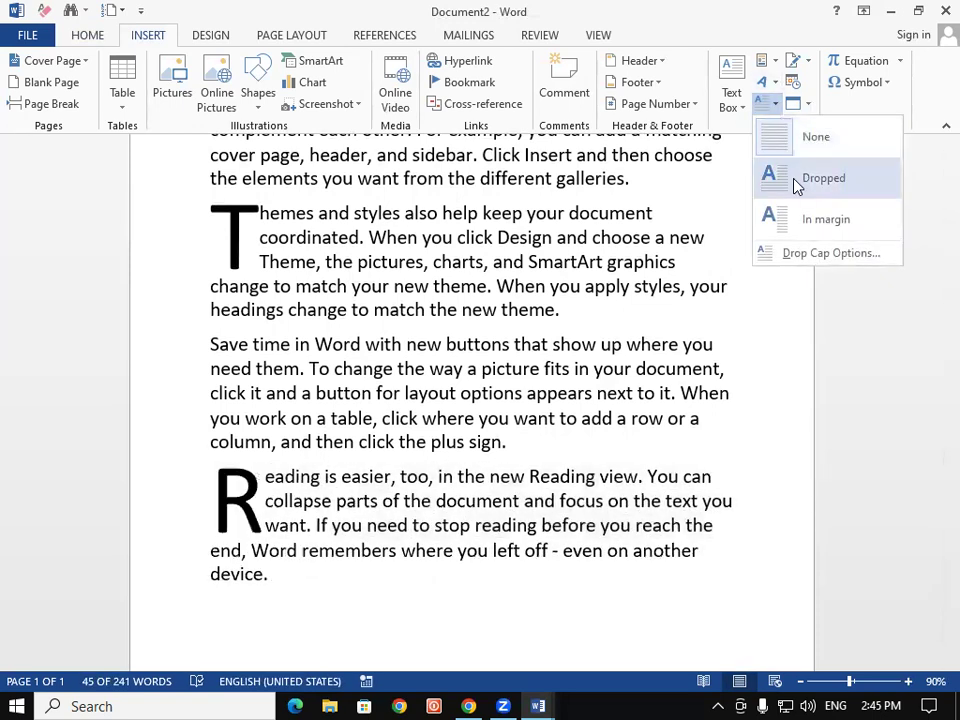
pyautogui.click(797, 186)
pyautogui.click(617, 418)
# Check the dropped capitals, leaving the Drop Cap settings unchanged
pyautogui.scroll(-2, 821, 361)
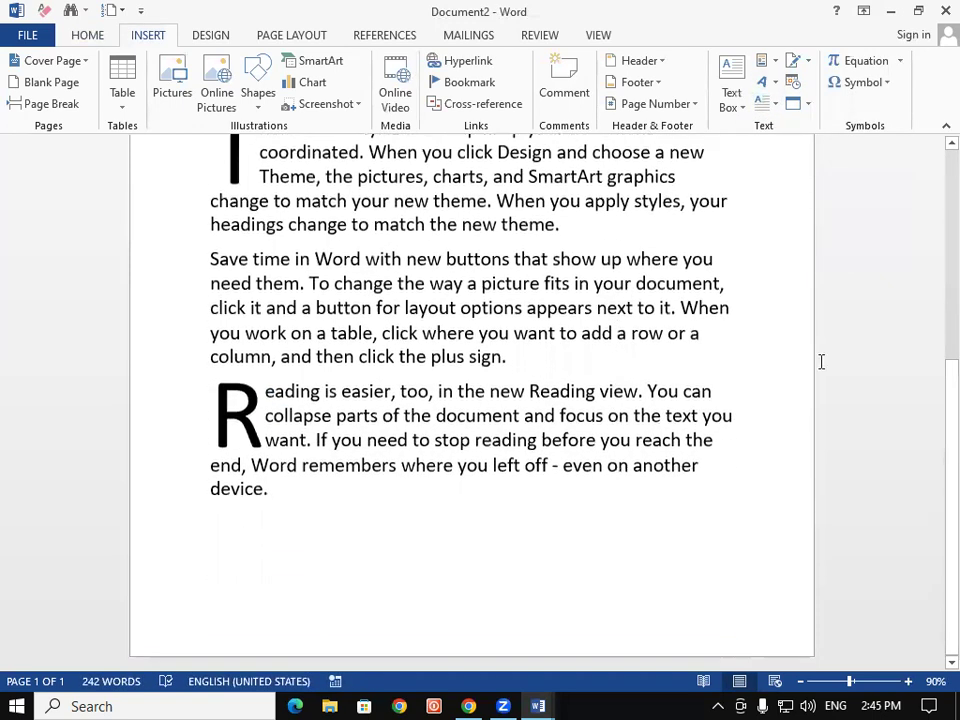
pyautogui.scroll(9, 932, 253)
pyautogui.scroll(-9, 934, 444)
pyautogui.scroll(6, 934, 330)
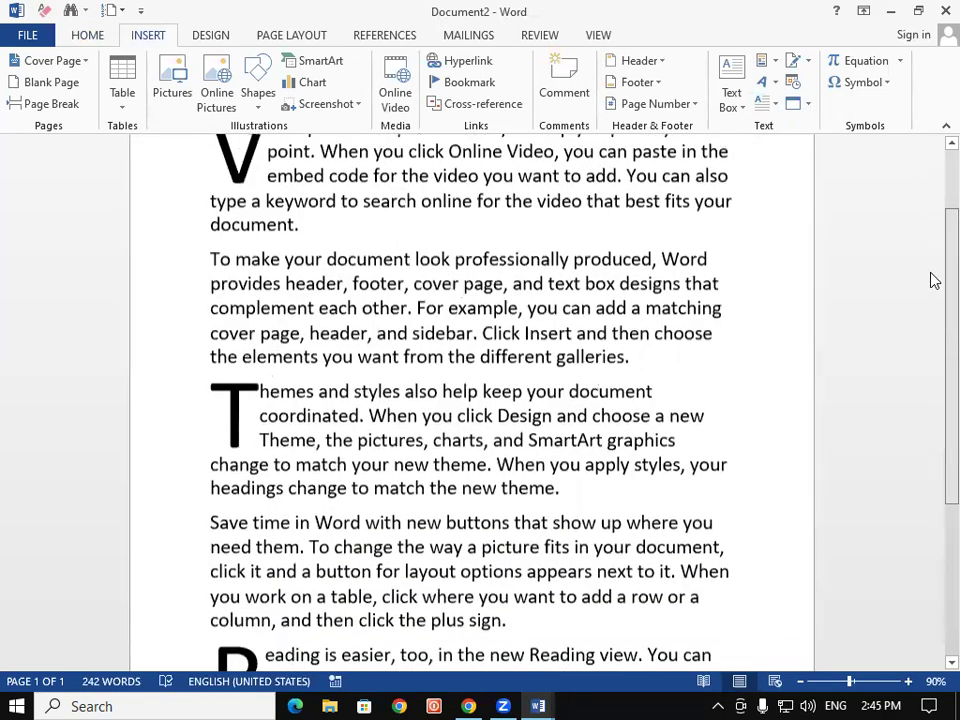
pyautogui.scroll(1, 932, 281)
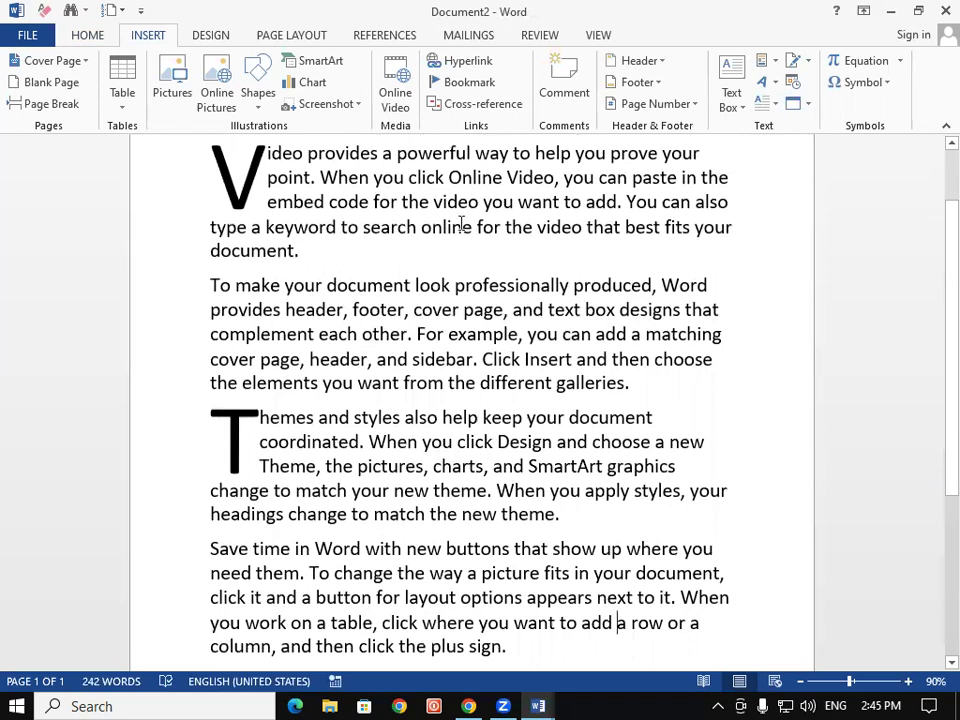
pyautogui.click(764, 106)
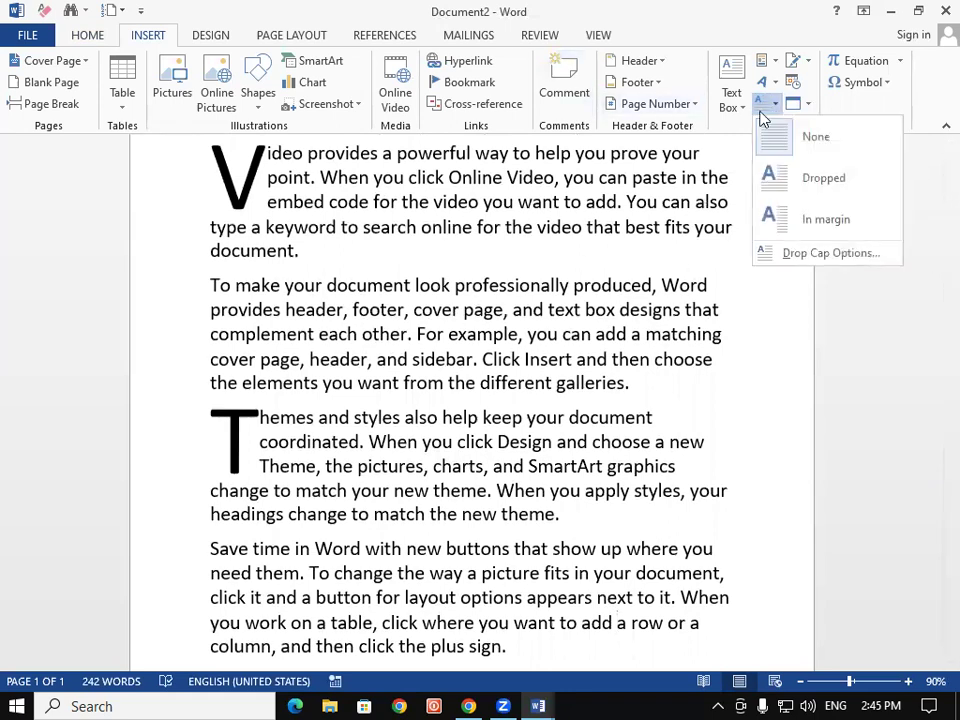
pyautogui.click(763, 112)
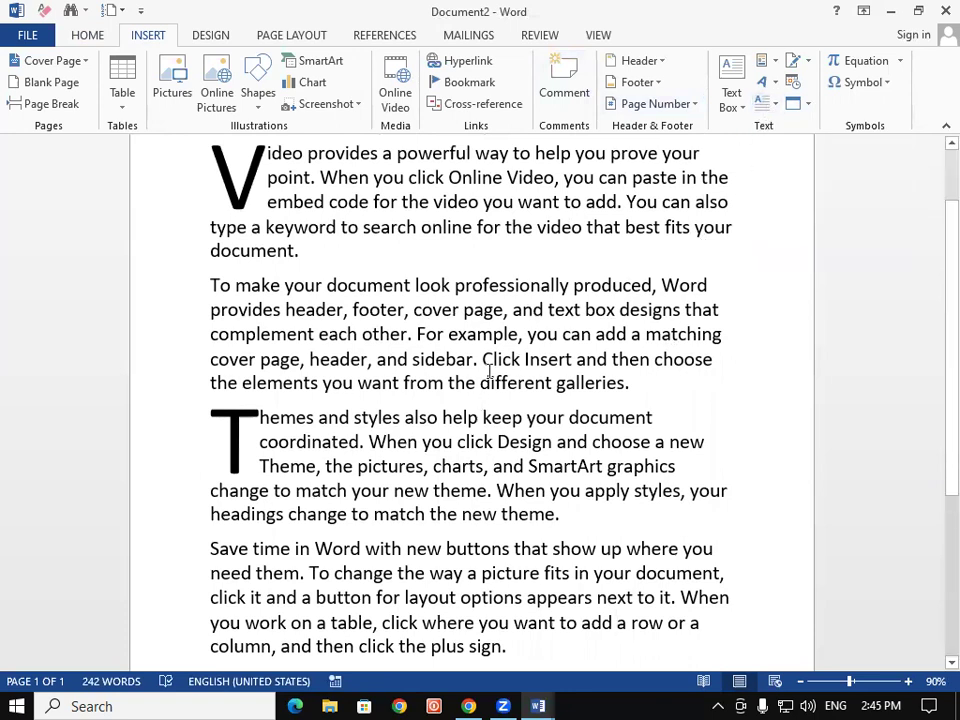
pyautogui.click(678, 698)
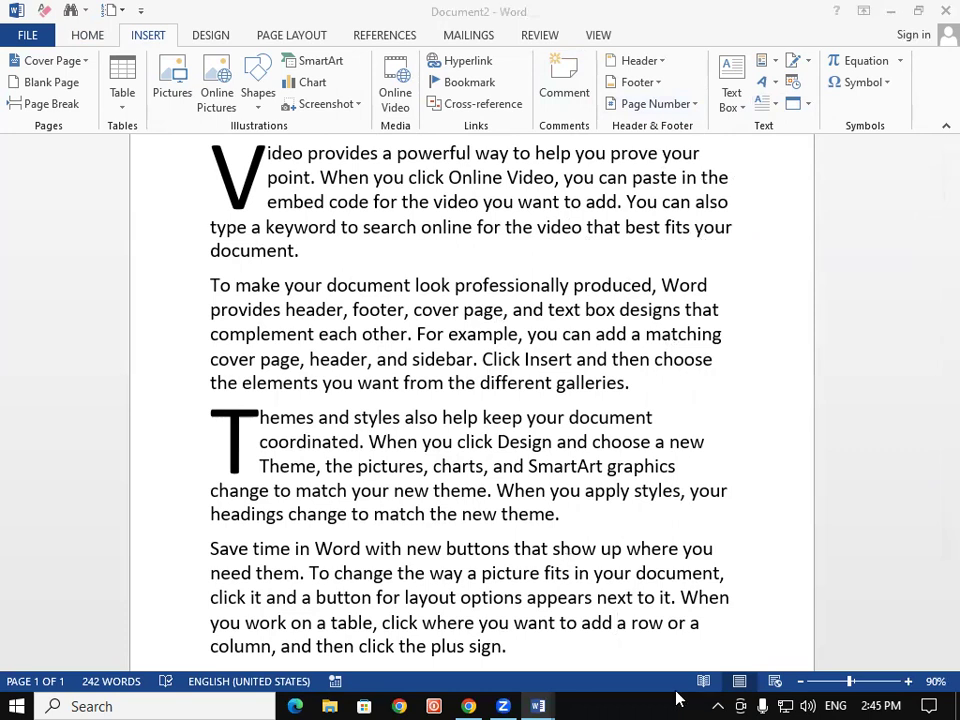